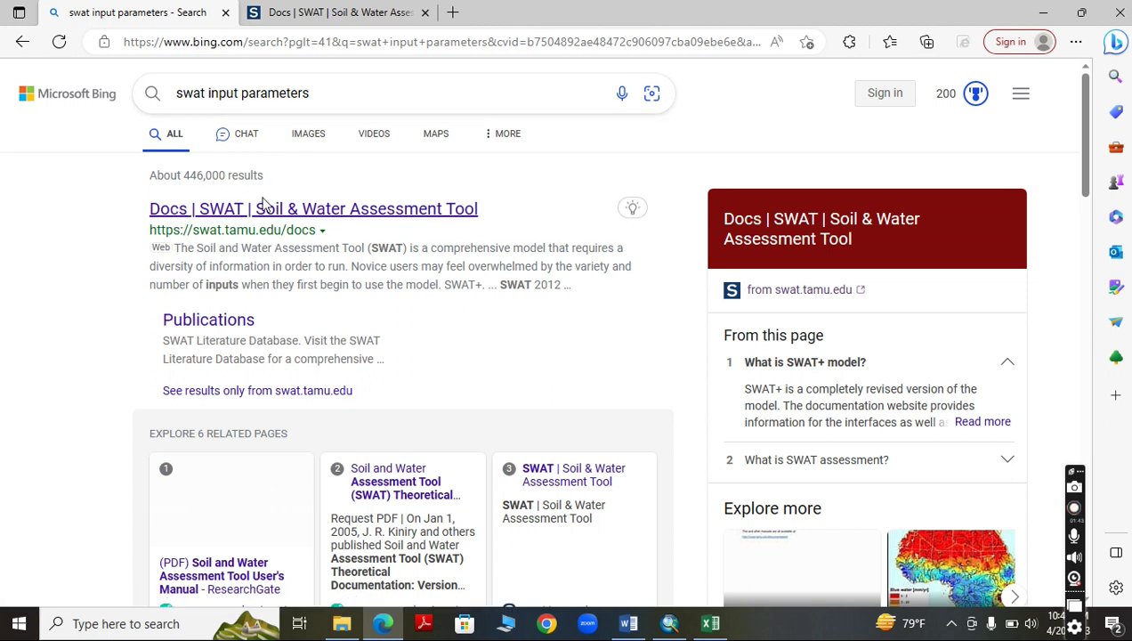
Open the SWAT documentation site from the search results, close the duplicate page, and review the SWAT 2012 Input/Output chapter list.
click(264, 207)
click(537, 12)
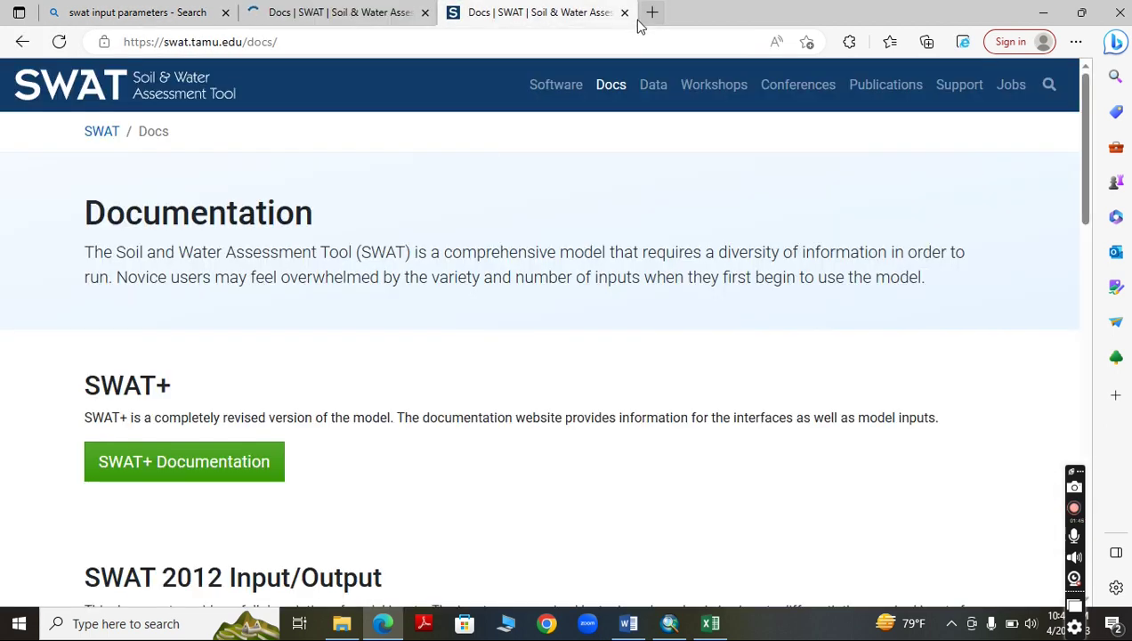
click(626, 13)
scroll(241, 463, down, 5)
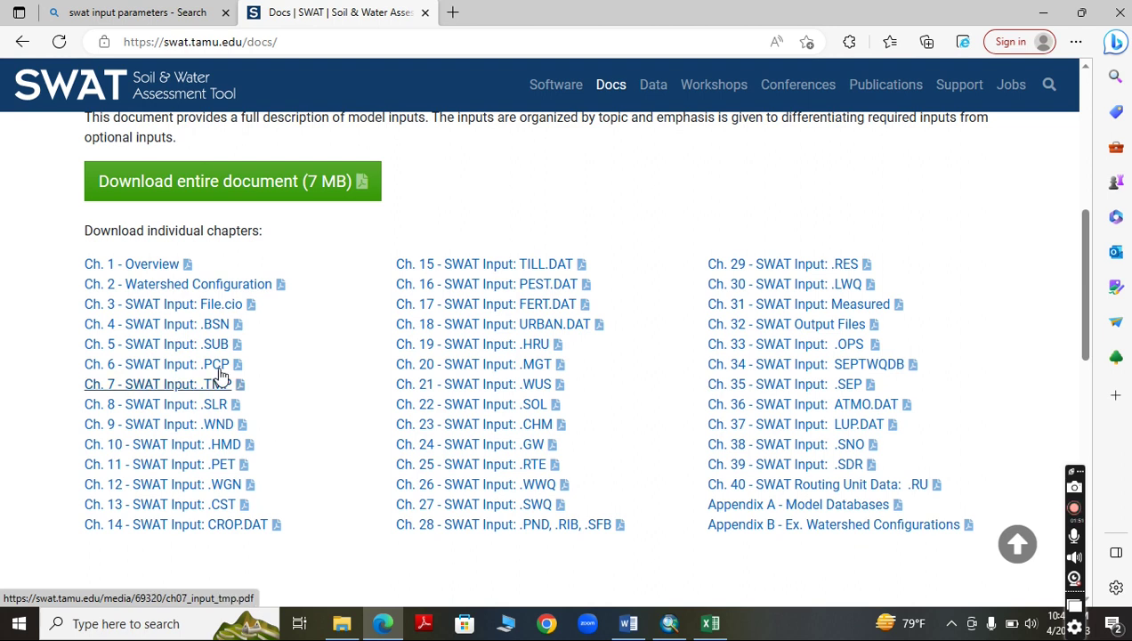
scroll(263, 378, down, 1)
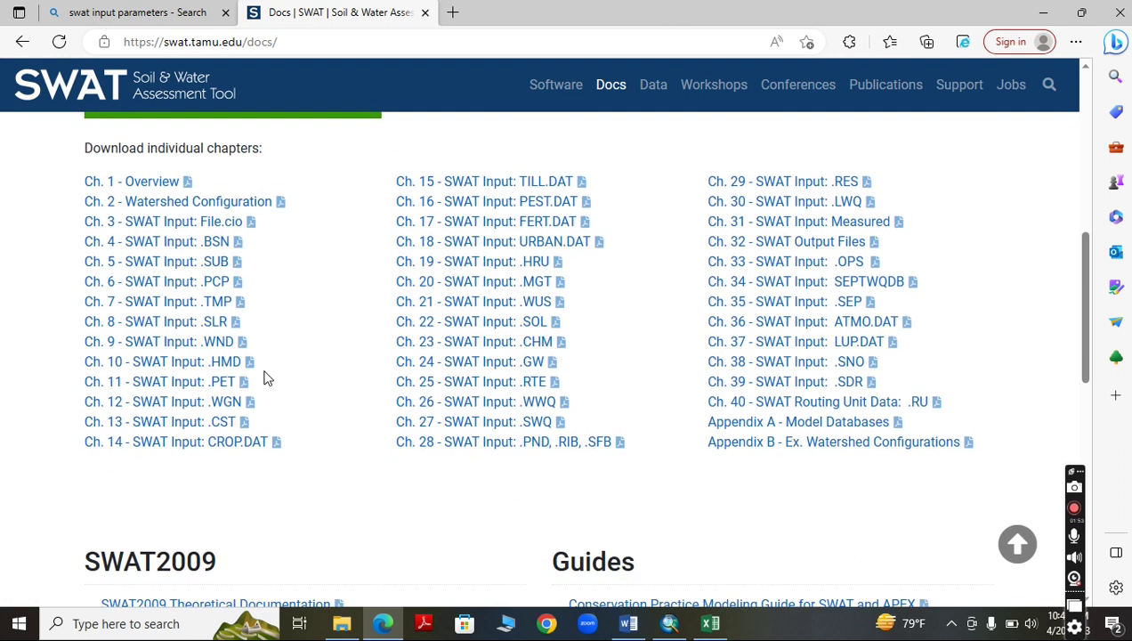
scroll(264, 378, up, 1)
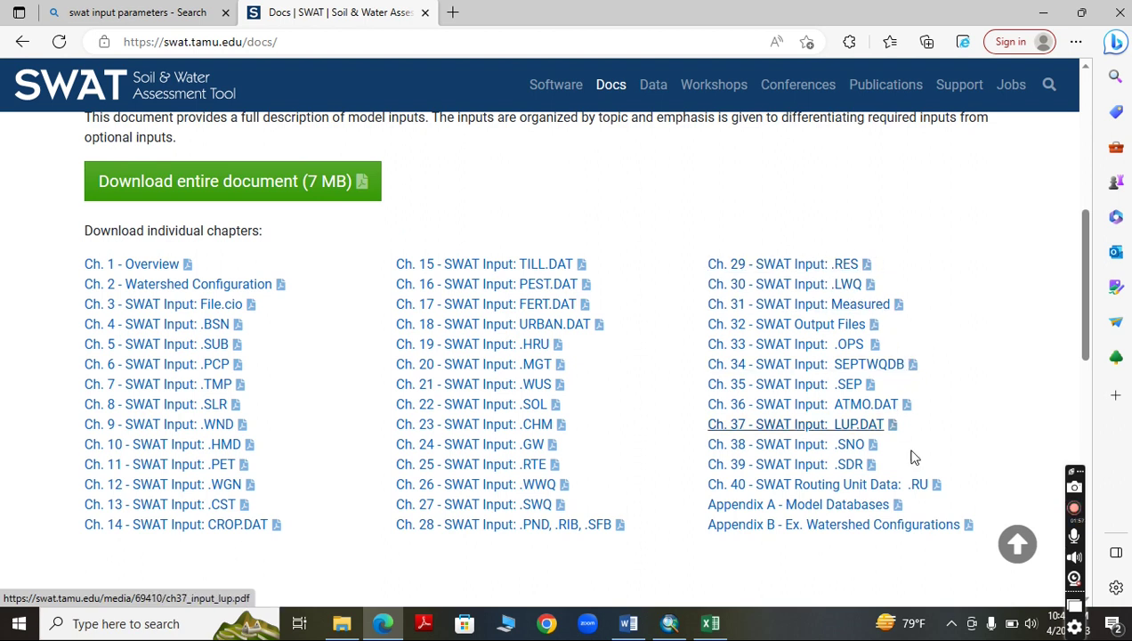
Open Ch. 22 - SWAT Input: .SOL and read its introduction to the soil input file.
click(526, 407)
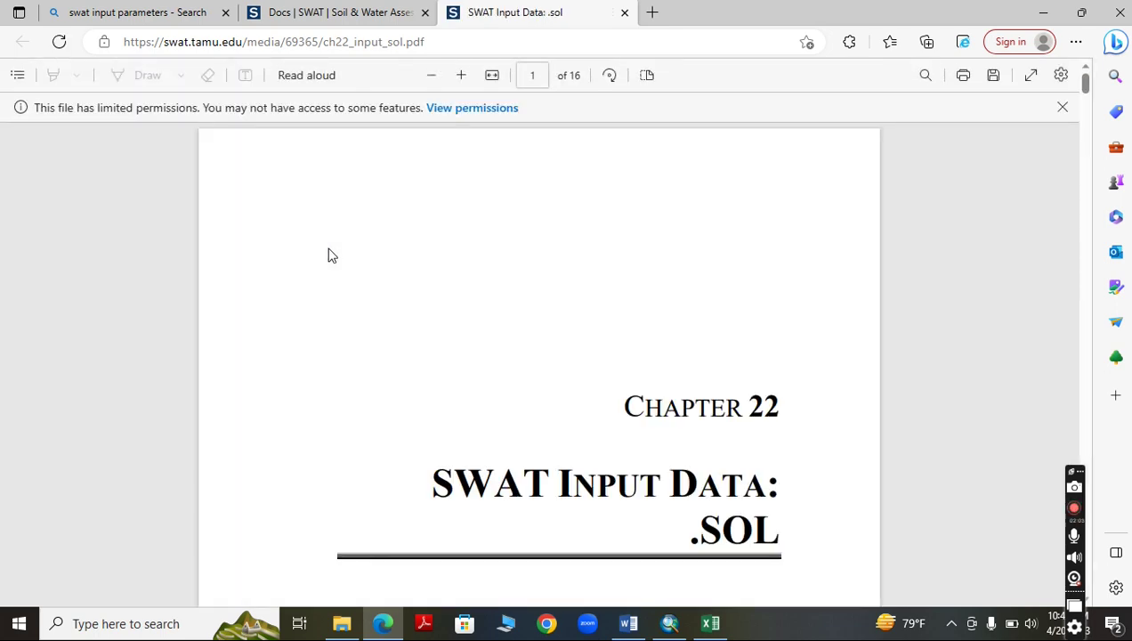
scroll(525, 399, down, 3)
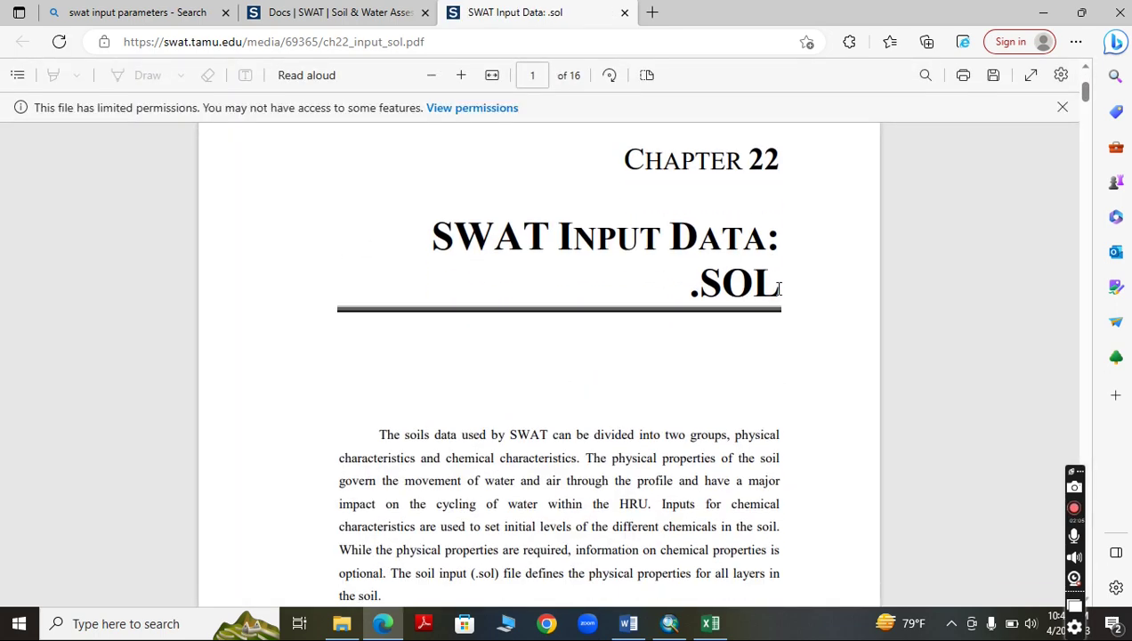
scroll(685, 349, down, 5)
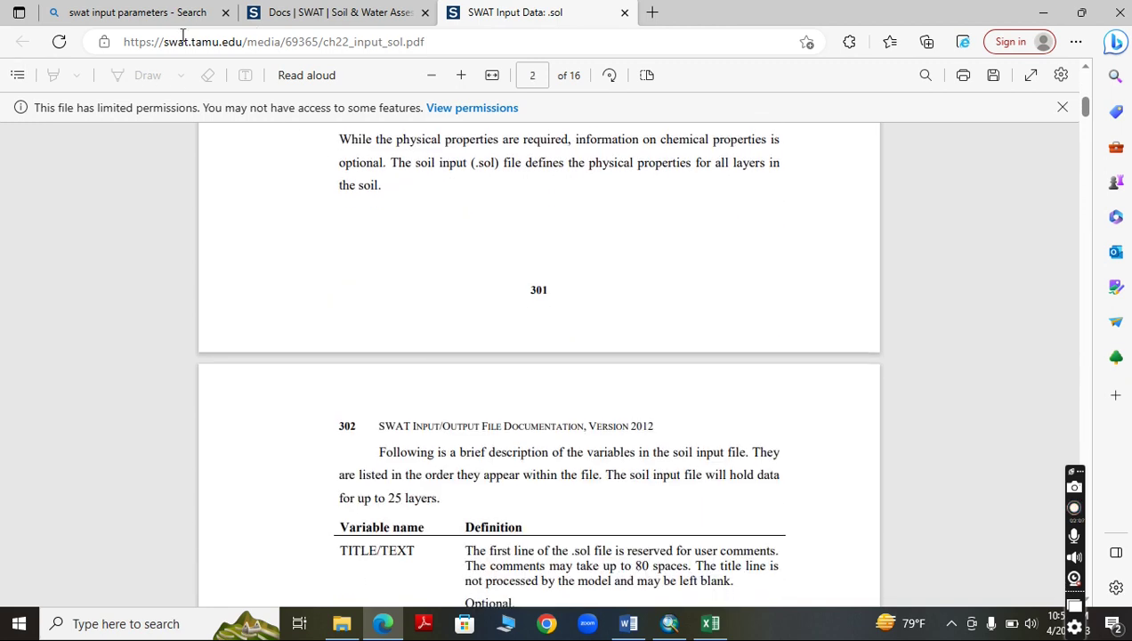
View Ch. 4 - SWAT Input: .BSN from the documentation page, and close both chapter documents.
click(300, 13)
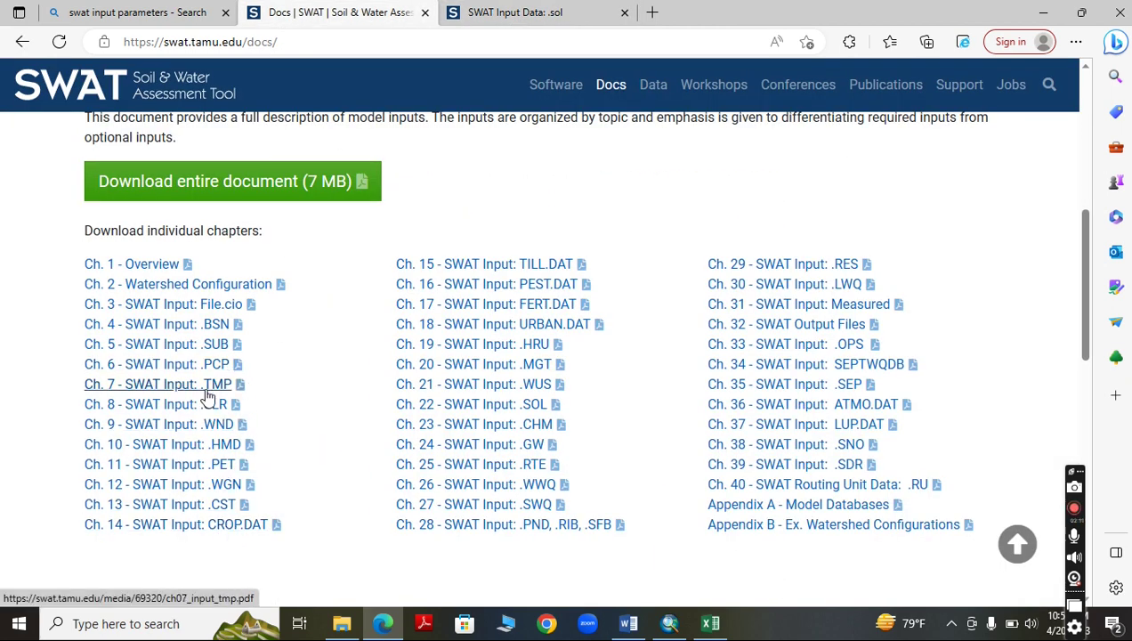
click(211, 327)
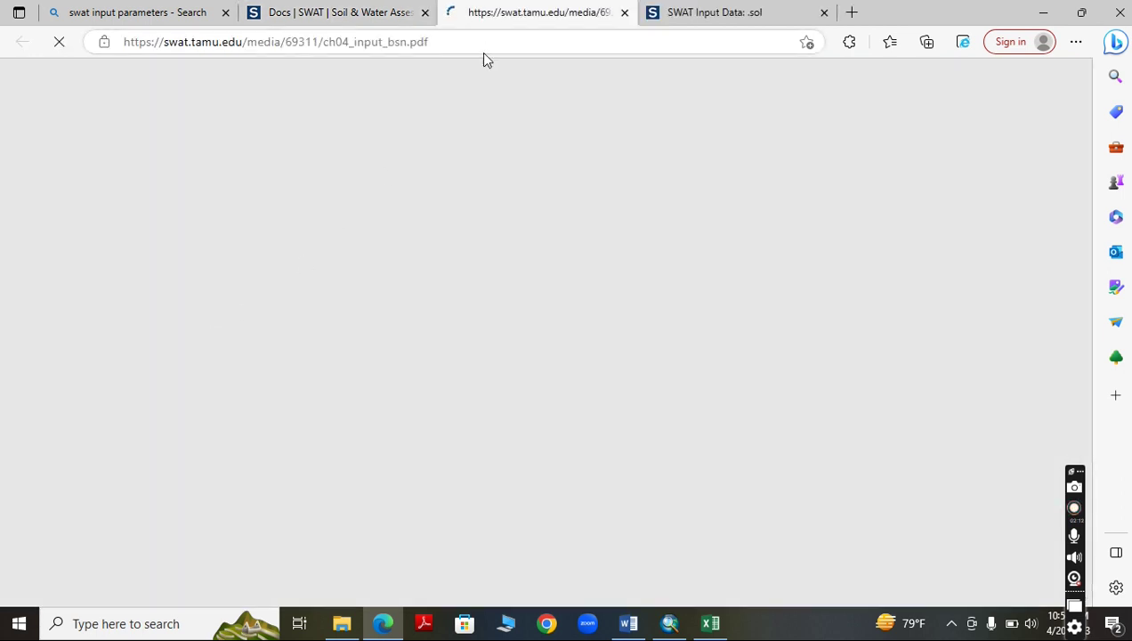
scroll(522, 342, down, 3)
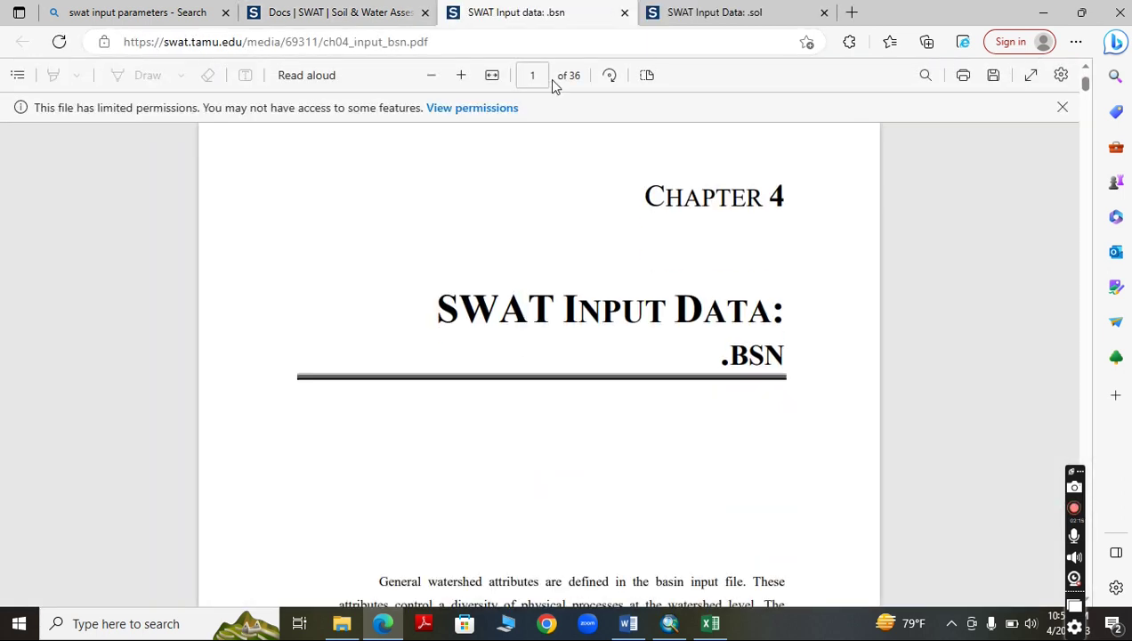
click(625, 12)
click(624, 12)
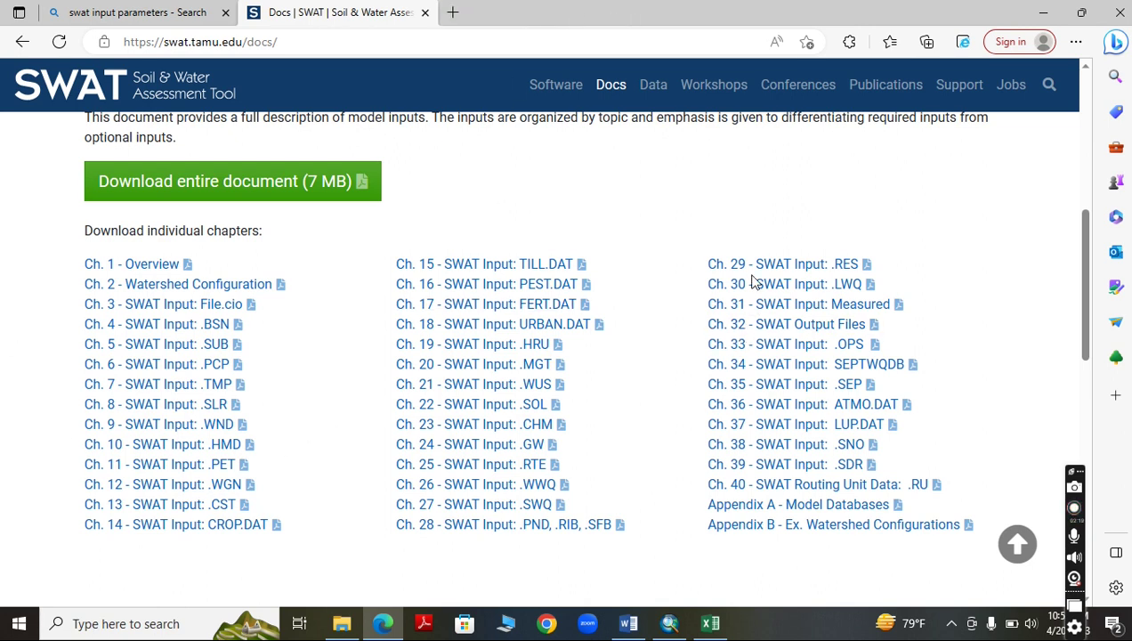
Open the entire SWAT 2012 Input/Output document and browse its management operations pages.
scroll(570, 478, up, 1)
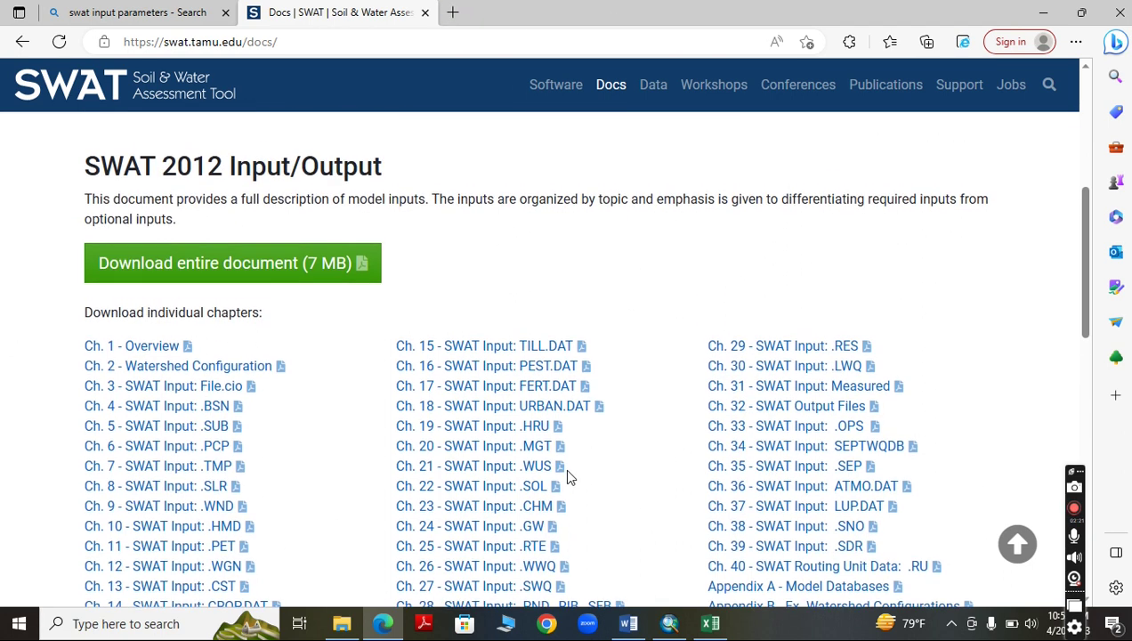
click(273, 279)
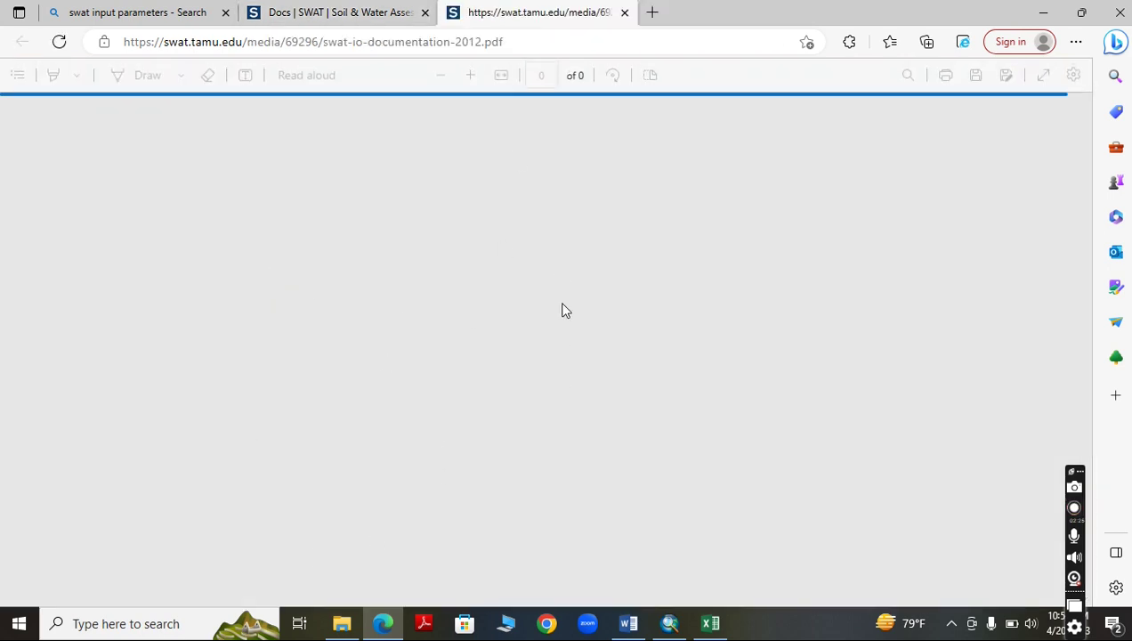
scroll(534, 293, down, 15)
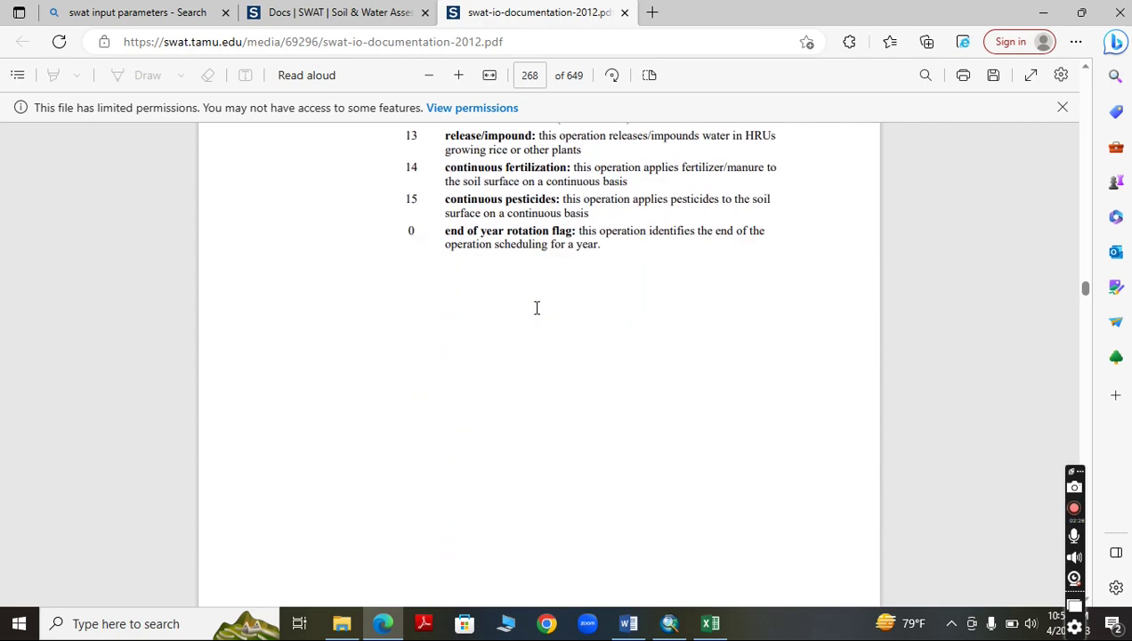
scroll(537, 319, down, 4)
scroll(537, 318, up, 10)
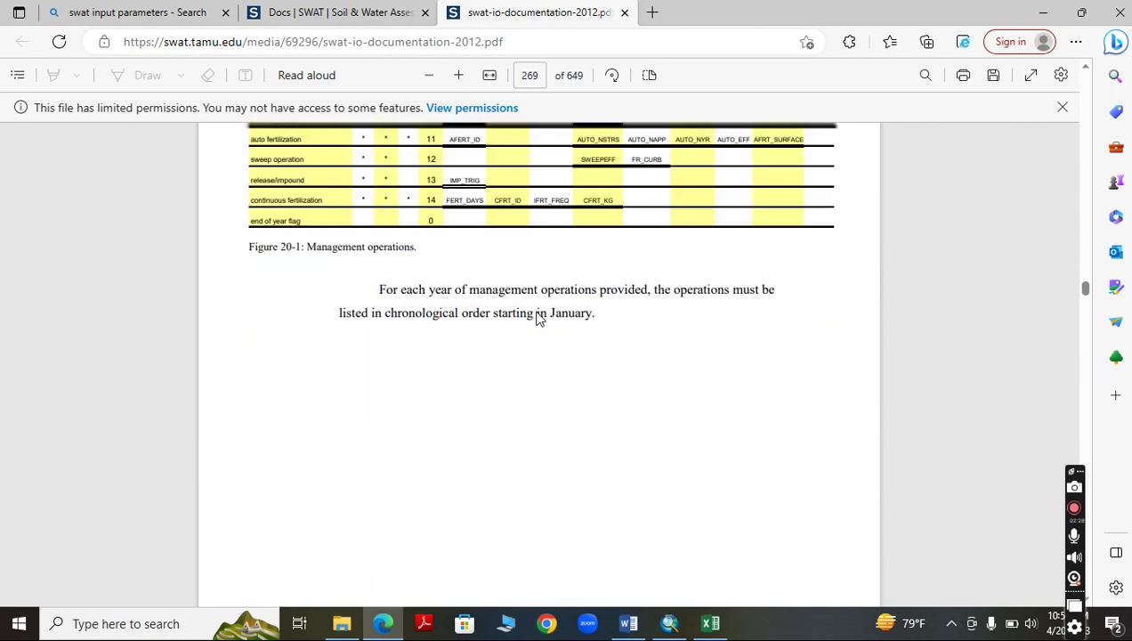
scroll(537, 319, up, 15)
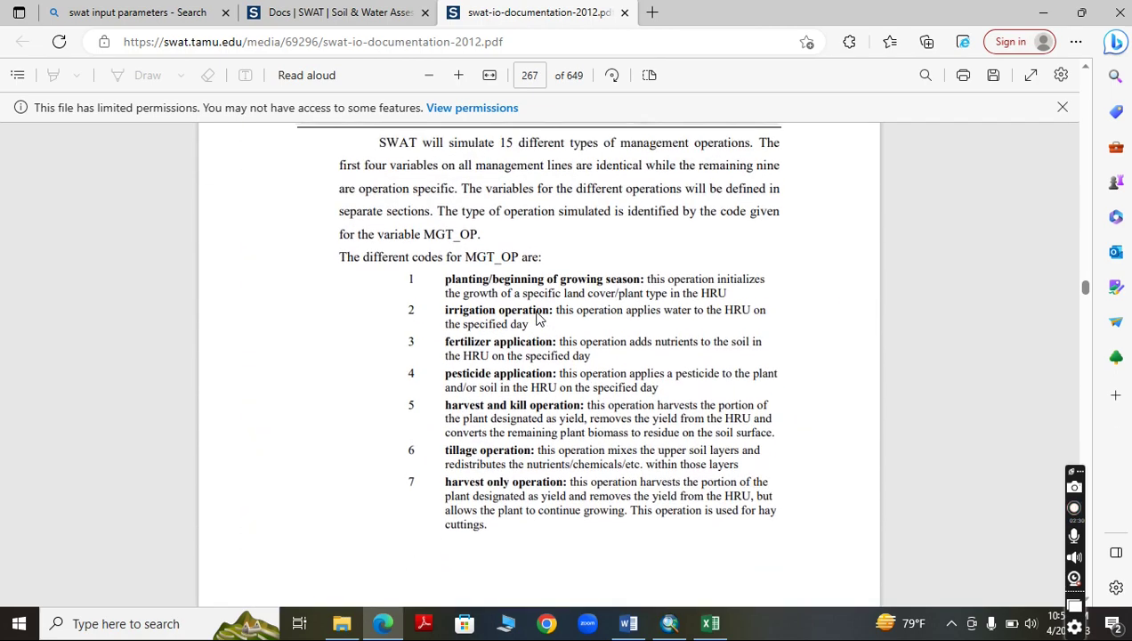
scroll(537, 319, up, 10)
click(334, 12)
click(507, 11)
click(334, 12)
click(134, 13)
click(304, 13)
click(503, 12)
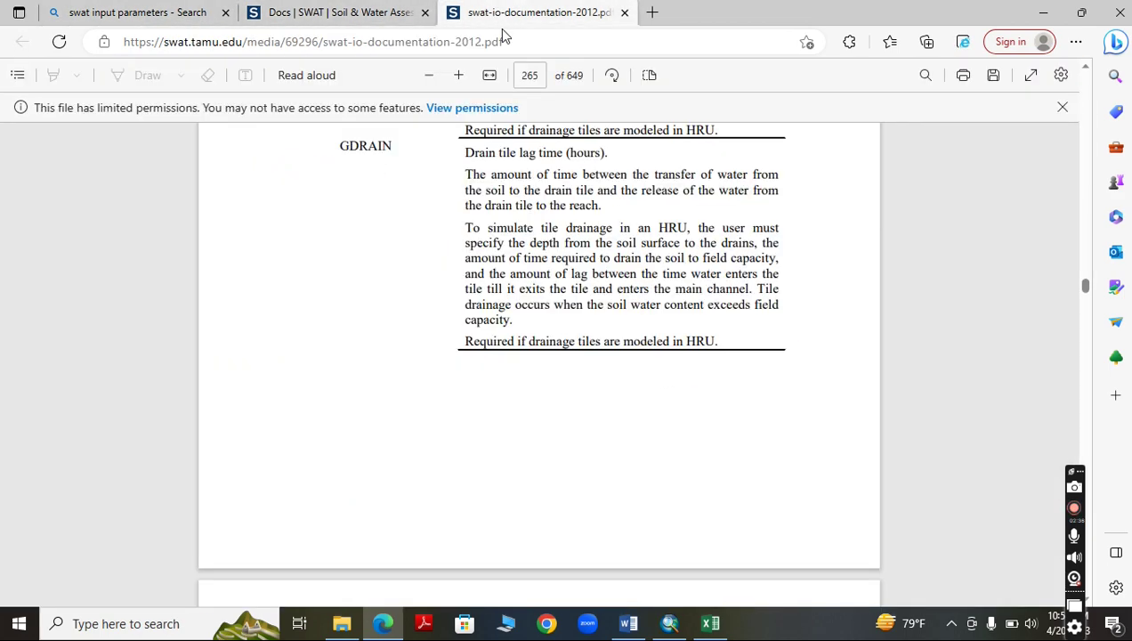
Switch to the SWAT_parameters document in Word and examine Table 1's parameters, definitions, units, processes, levels, ranges and initial values.
click(629, 624)
scroll(319, 381, down, 5)
scroll(321, 382, down, 15)
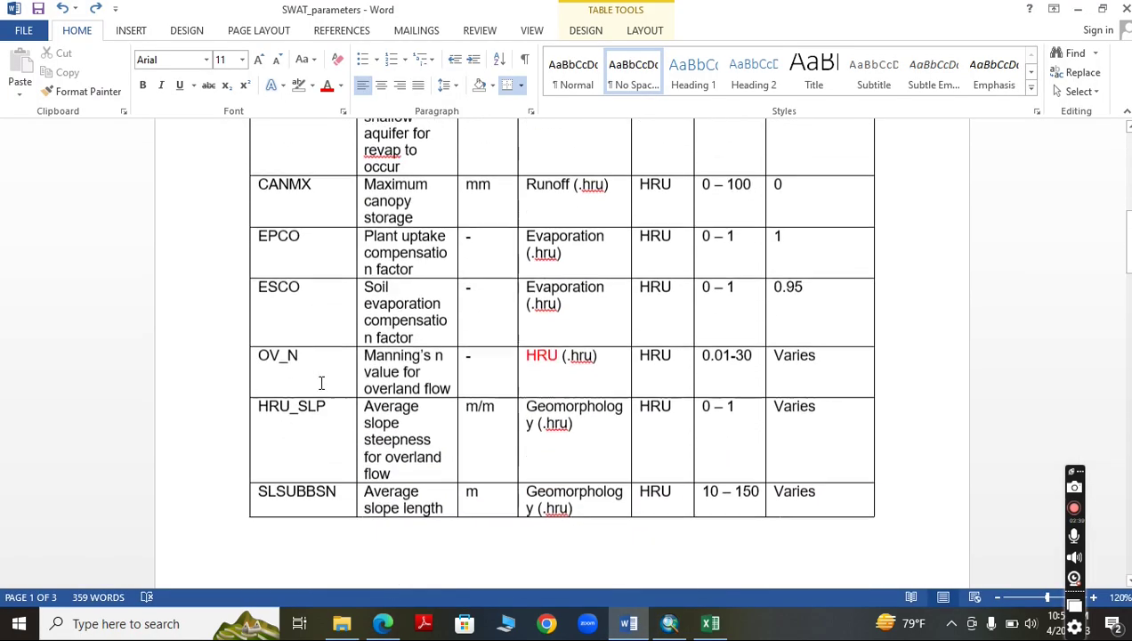
scroll(322, 382, down, 12)
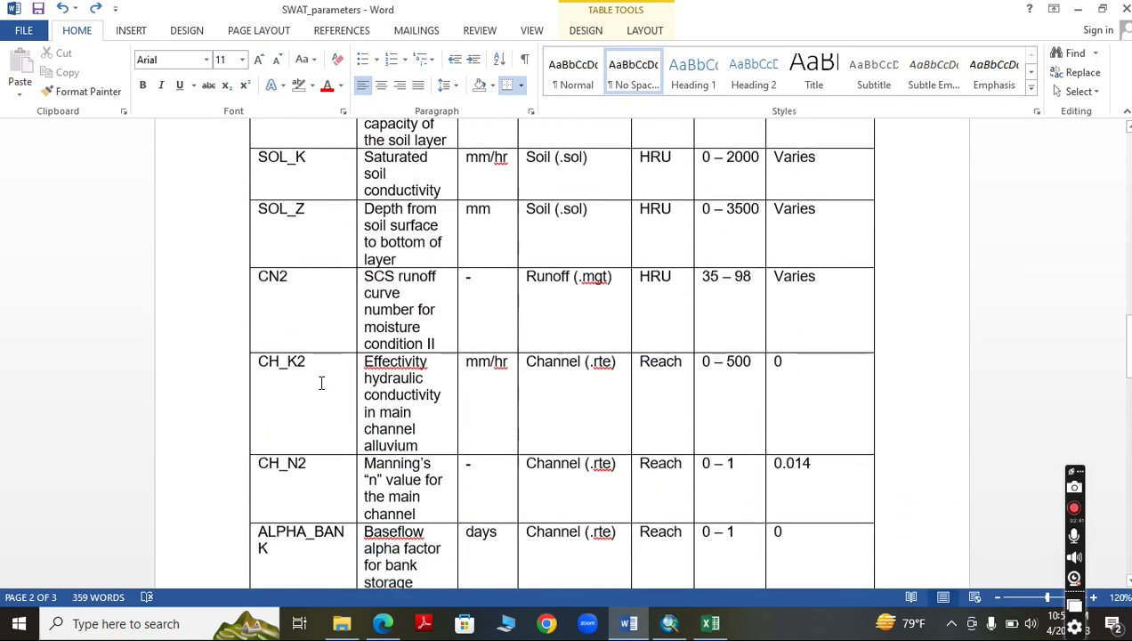
scroll(321, 383, up, 7)
scroll(321, 383, up, 15)
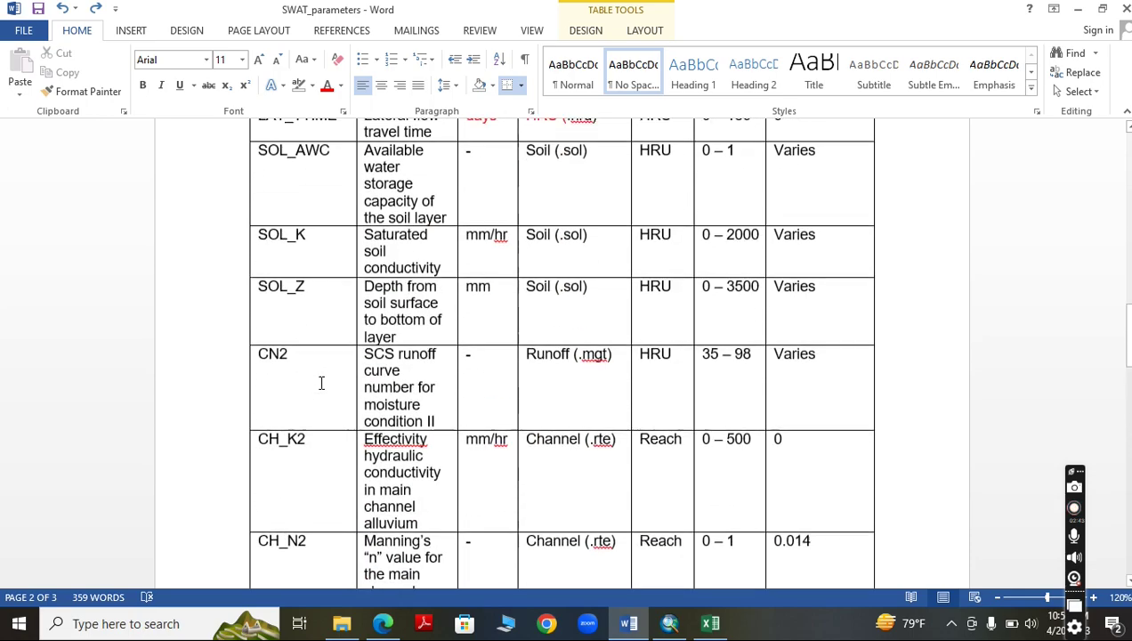
scroll(322, 383, up, 6)
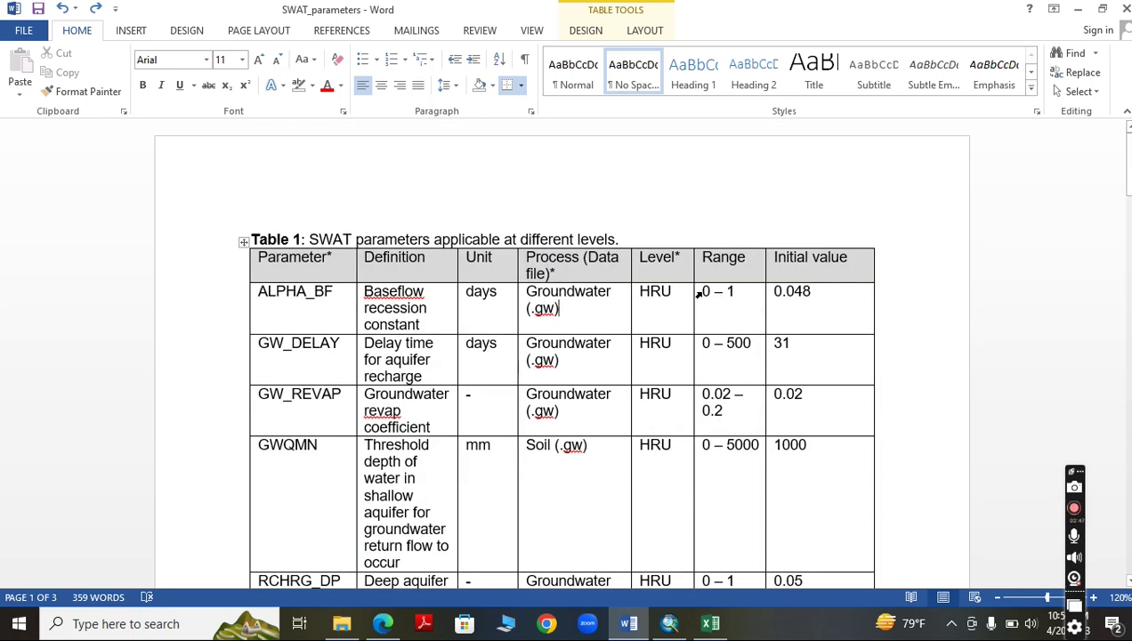
scroll(436, 343, down, 4)
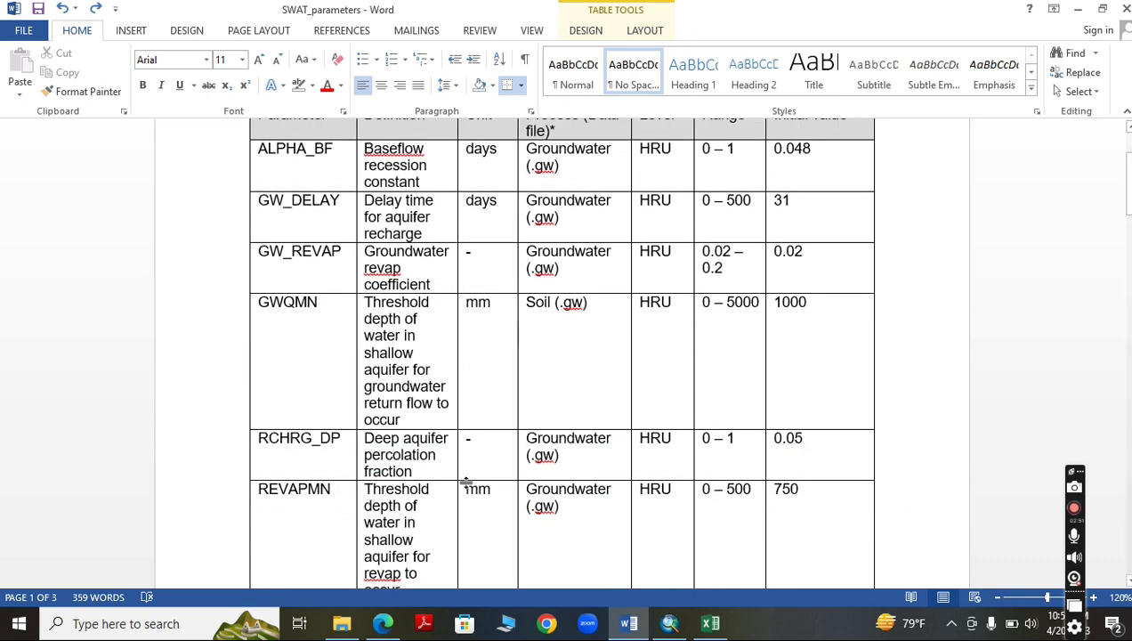
scroll(542, 337, up, 4)
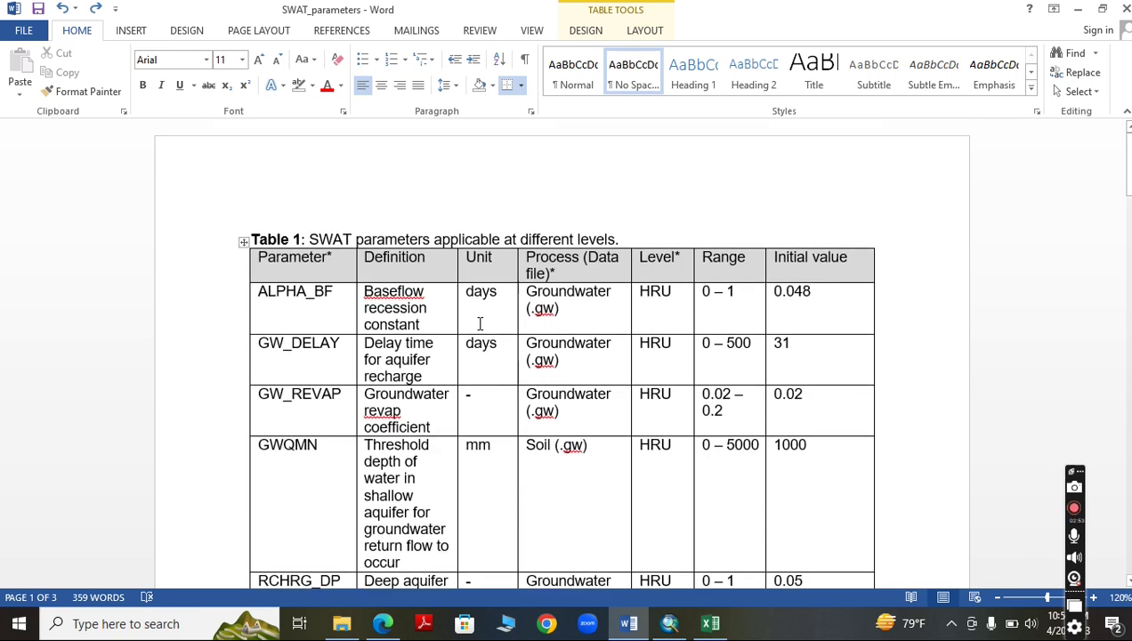
click(1078, 8)
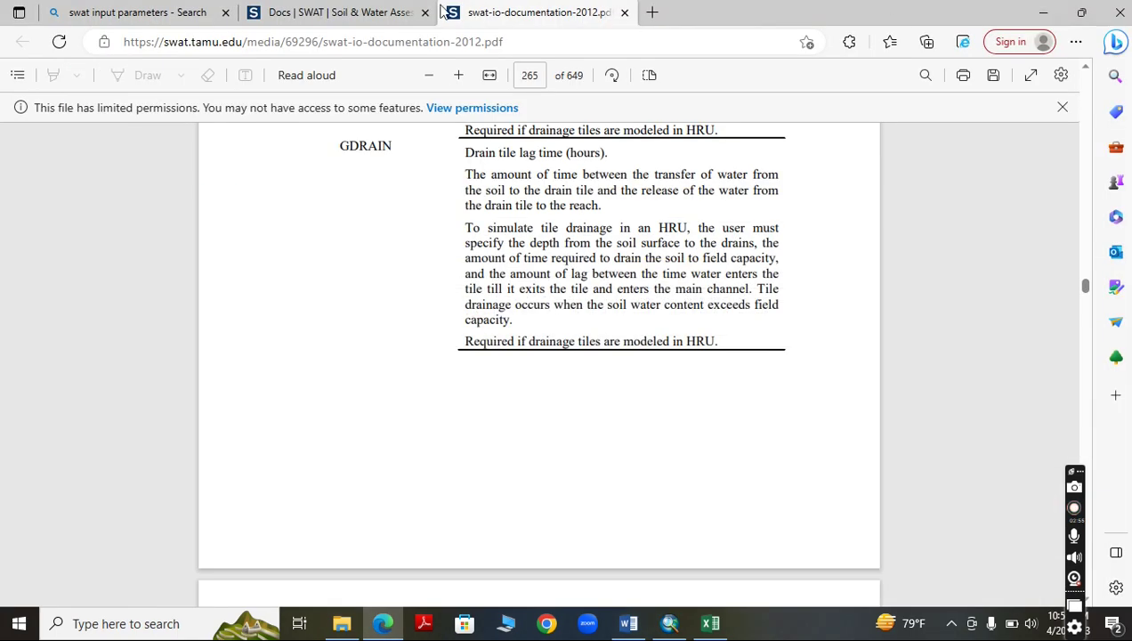
click(325, 11)
click(134, 11)
click(325, 11)
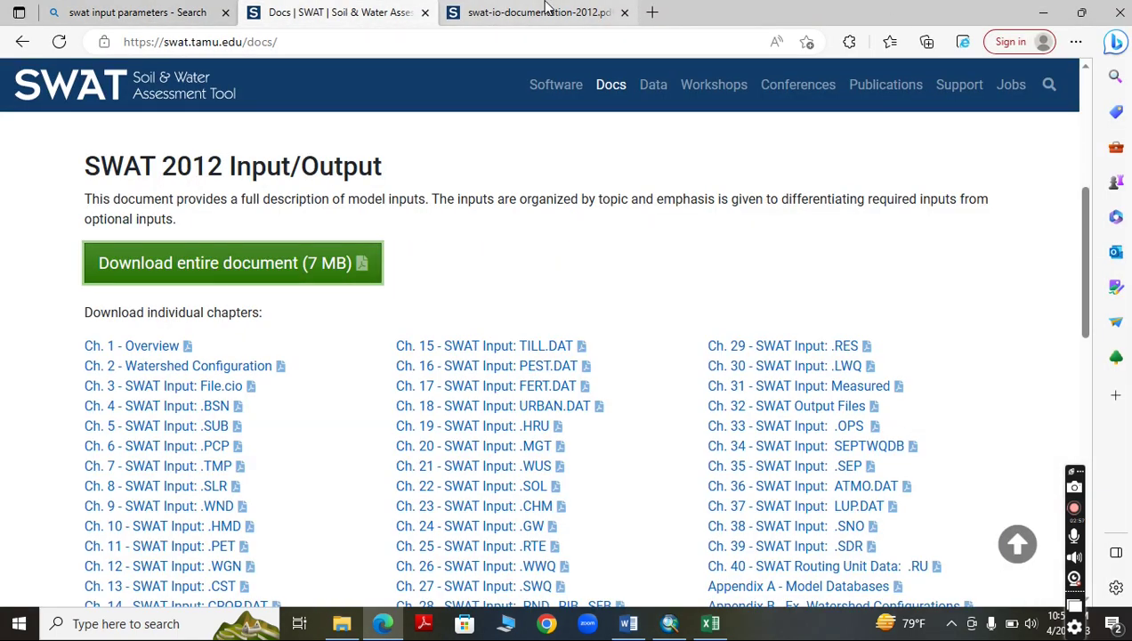
Switch to the Gaurighat_calibration workbook in Excel and highlight the Month column on the calibration sheet.
click(711, 623)
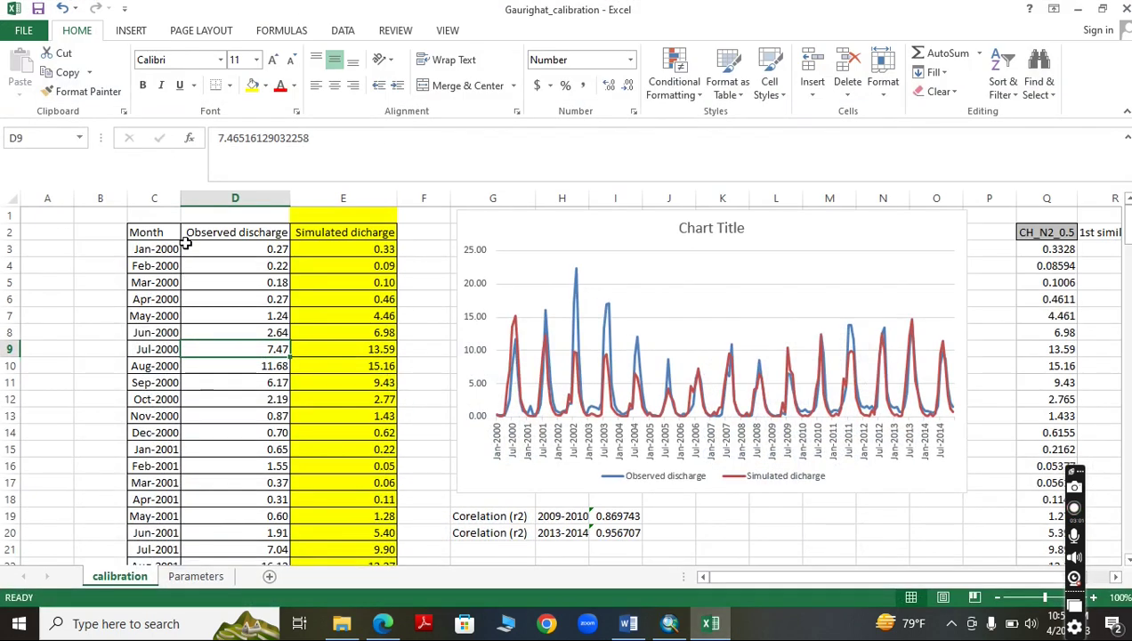
click(154, 230)
click(358, 216)
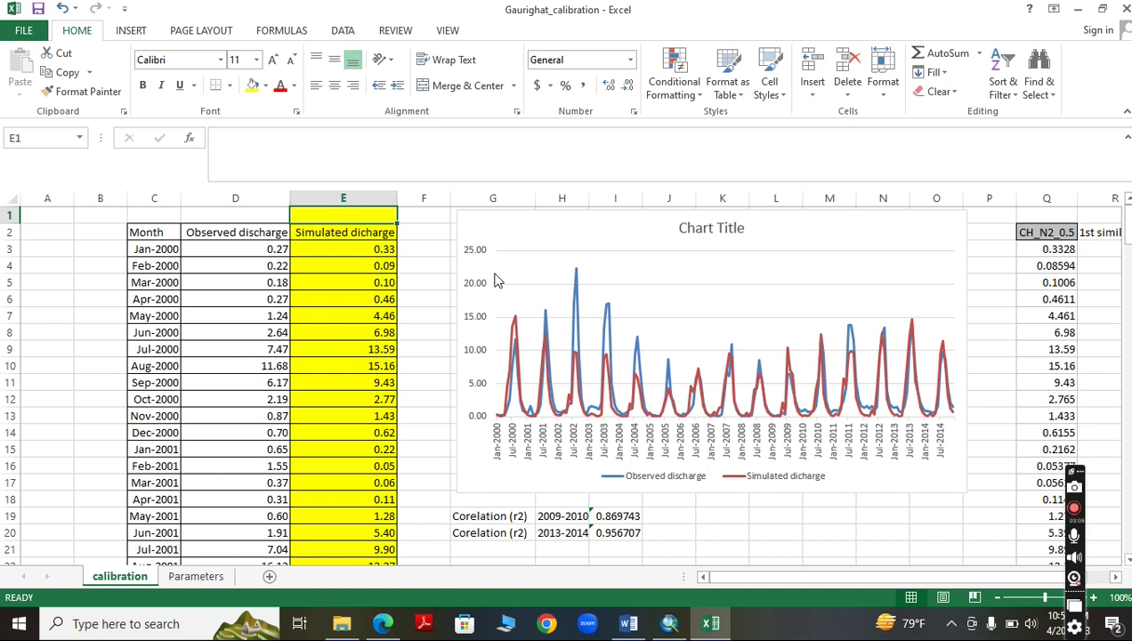
click(141, 192)
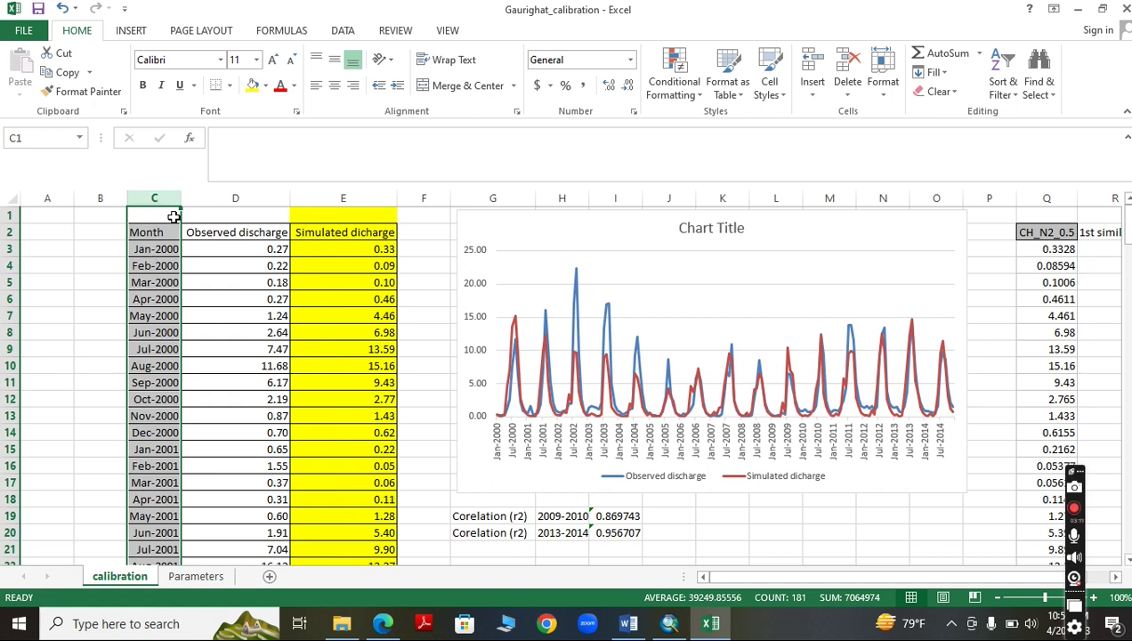
click(168, 216)
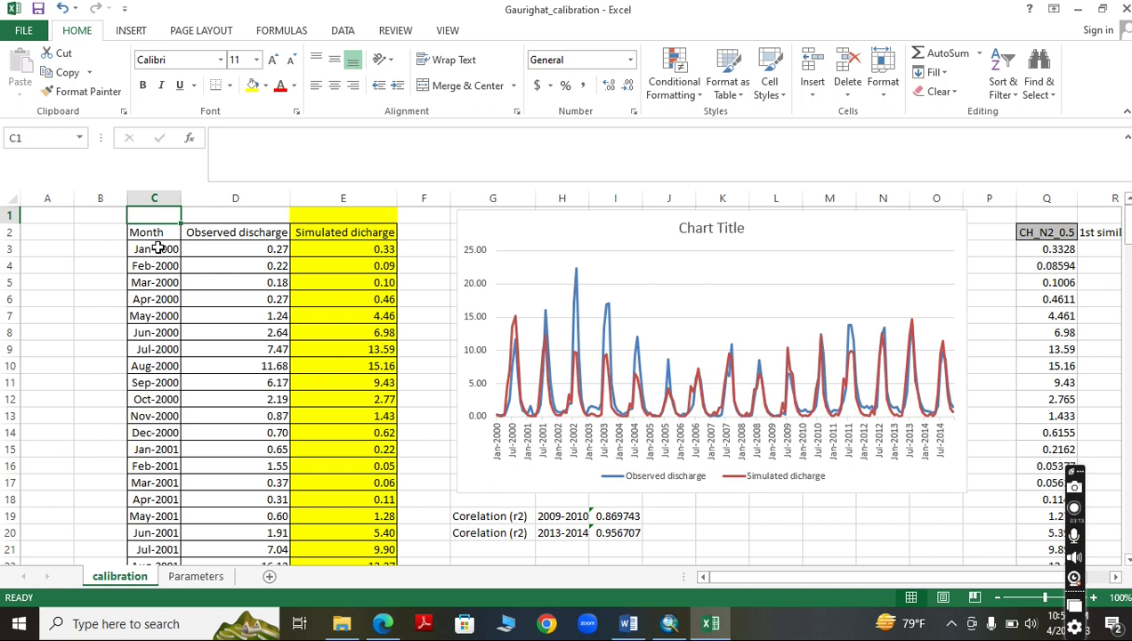
click(156, 198)
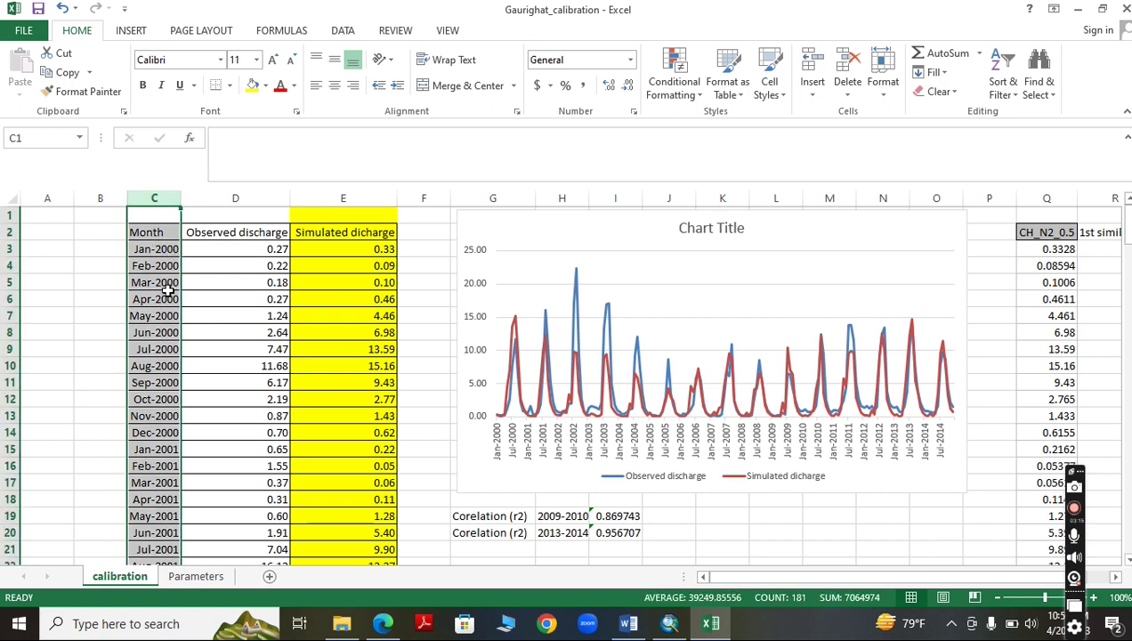
Highlight the Observed discharge column on the calibration sheet to inspect the monthly observations.
click(205, 229)
click(228, 198)
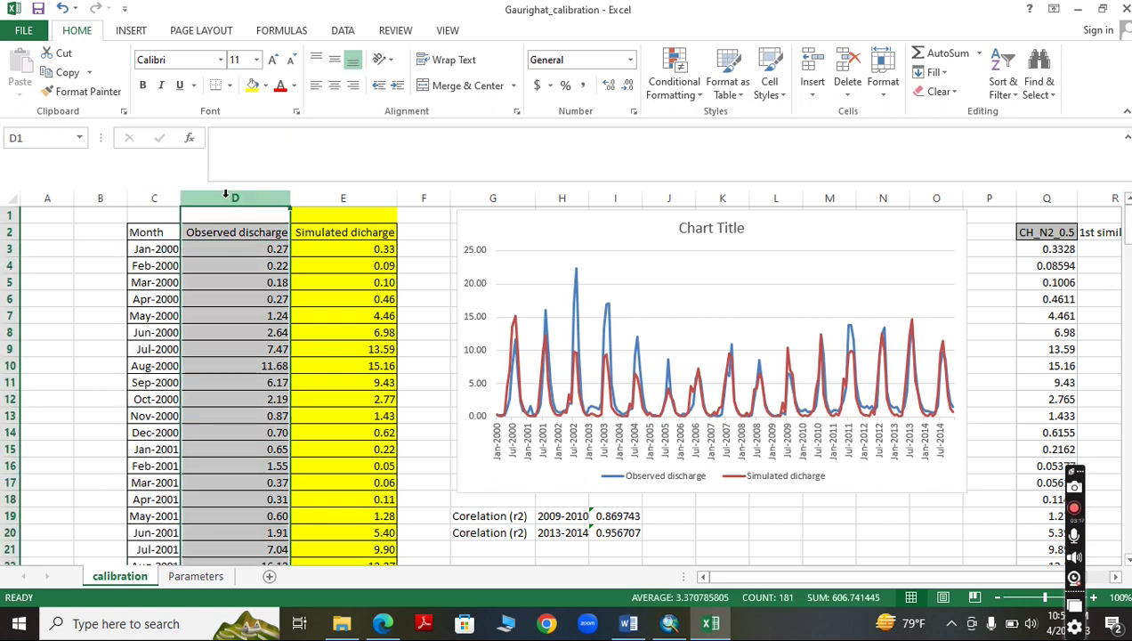
click(231, 232)
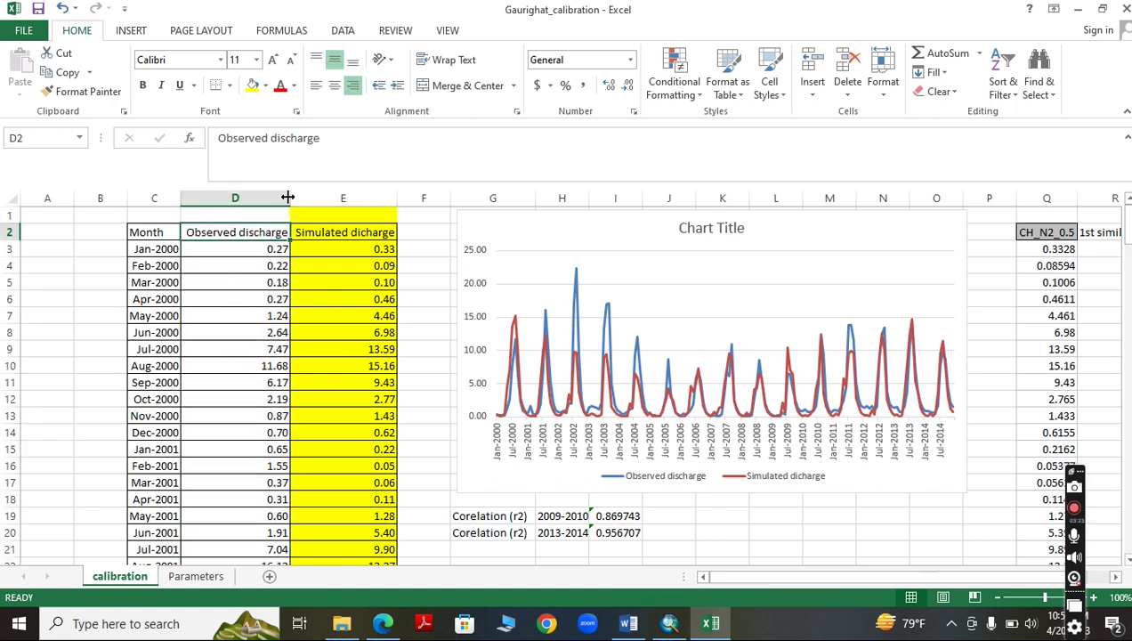
click(82, 92)
click(283, 228)
click(270, 199)
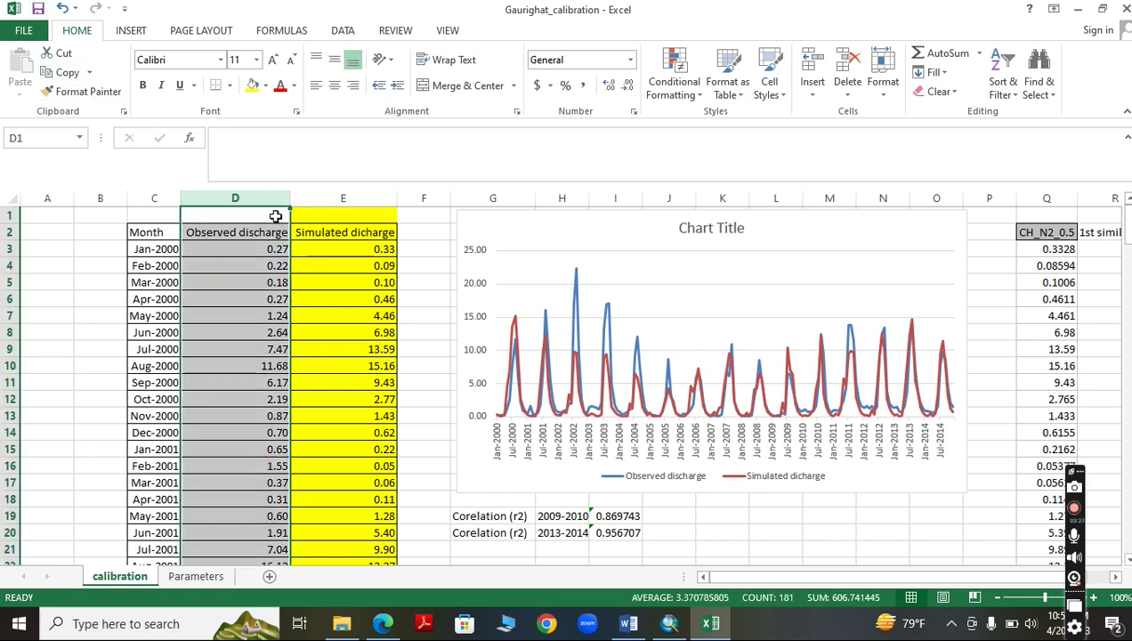
click(248, 199)
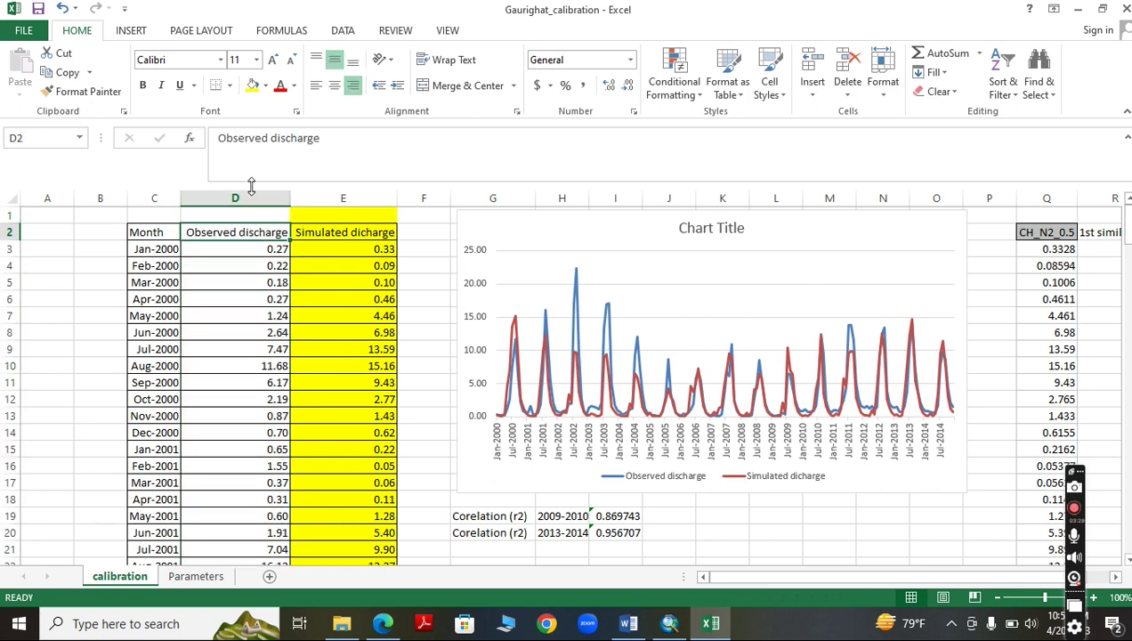
click(248, 199)
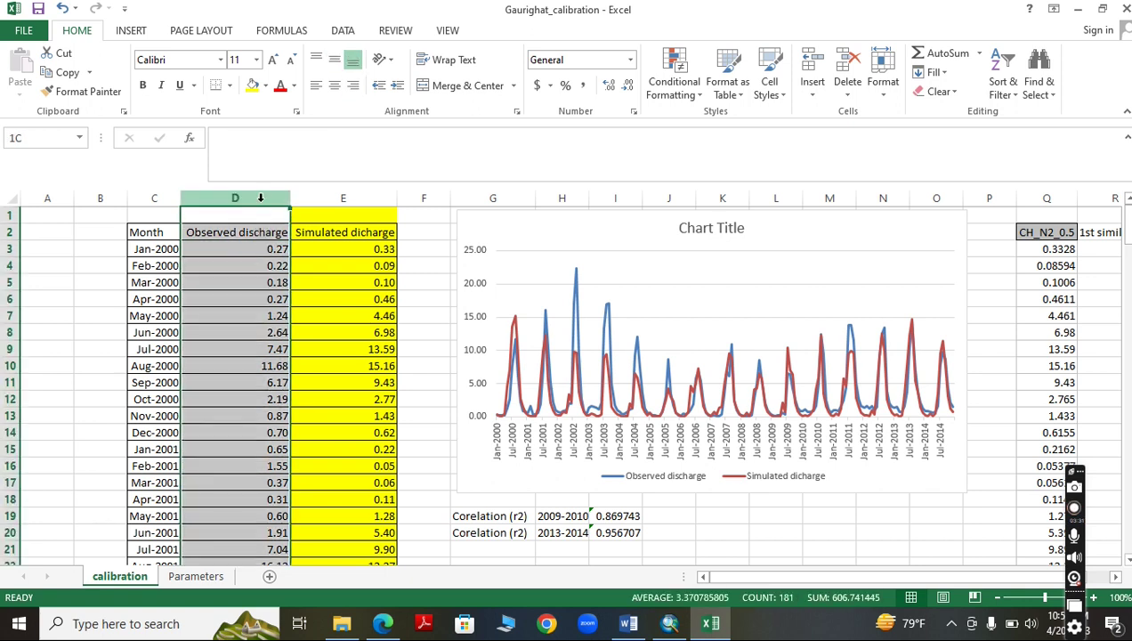
Switch to the swat_model map in ArcMap and examine the green hydrological station marker beside the outlet of subbasin 26.
click(239, 233)
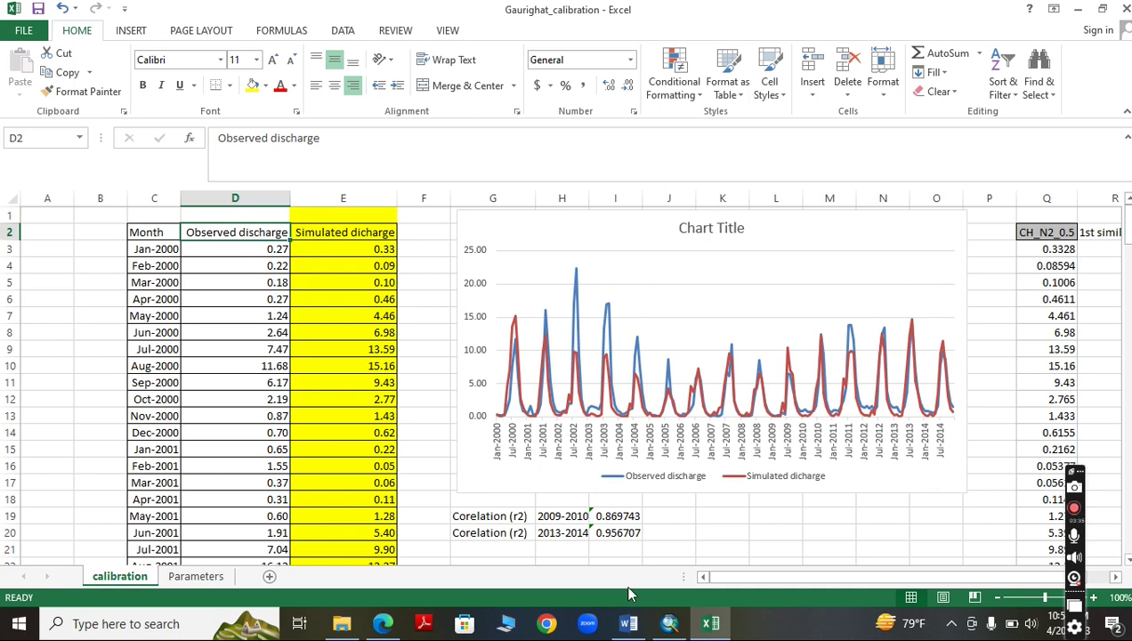
click(668, 623)
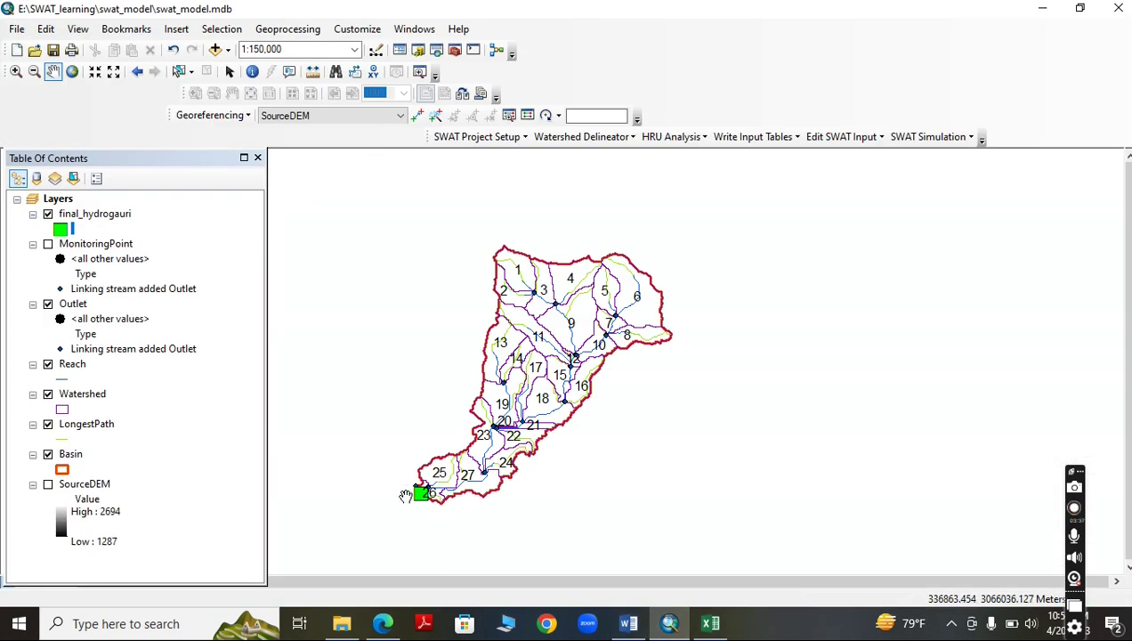
scroll(405, 495, up, 2)
scroll(425, 492, up, 2)
scroll(425, 492, up, 4)
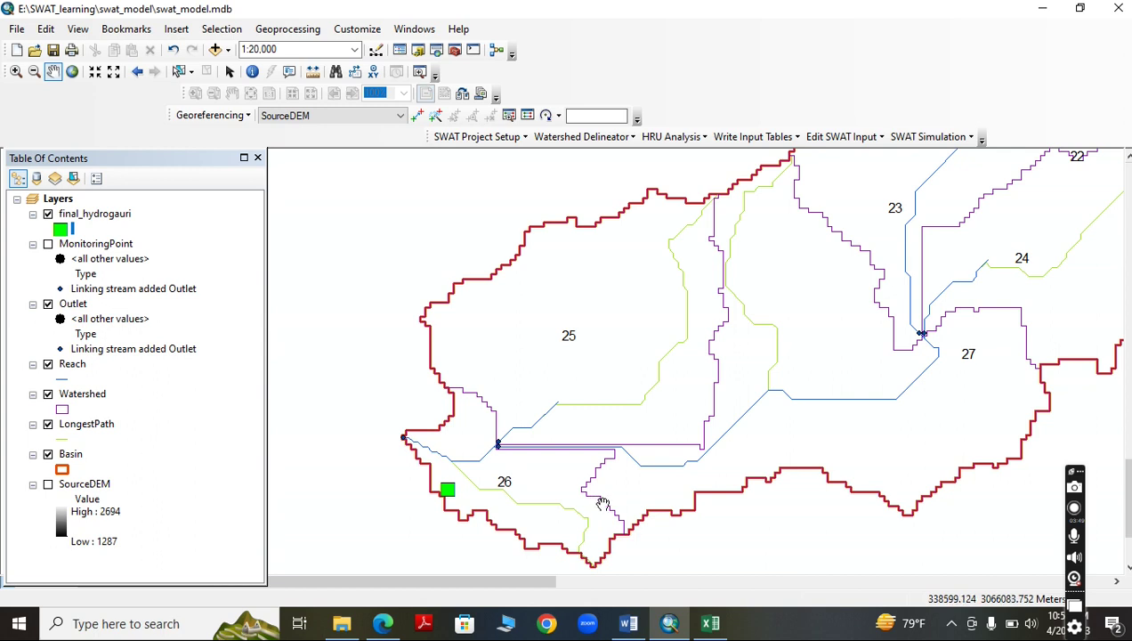
scroll(471, 481, up, 3)
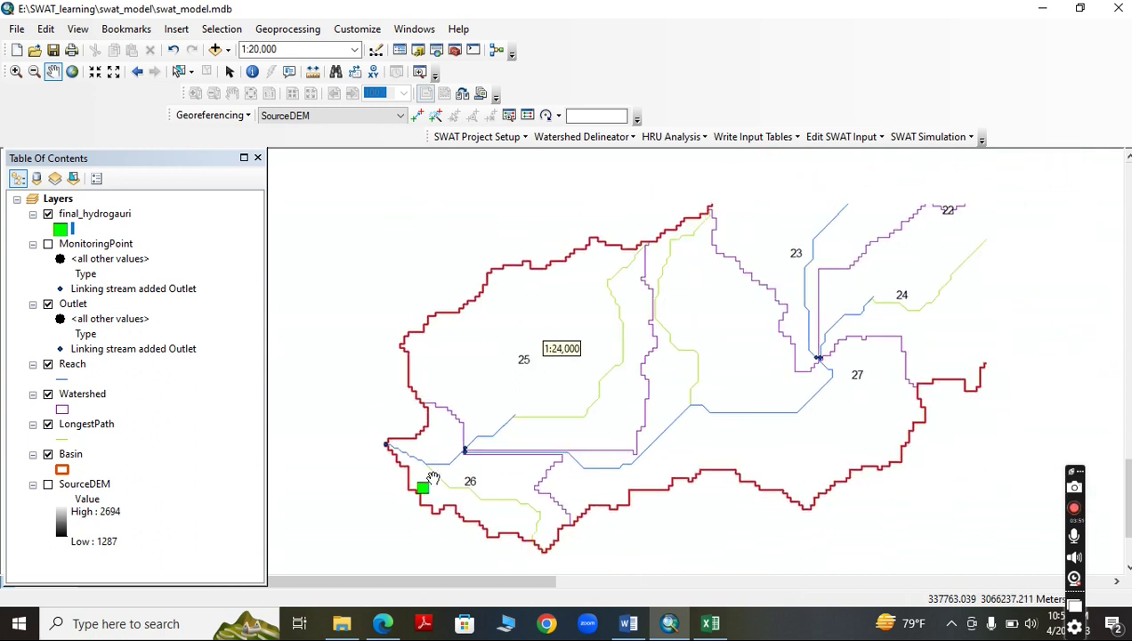
scroll(433, 480, up, 1)
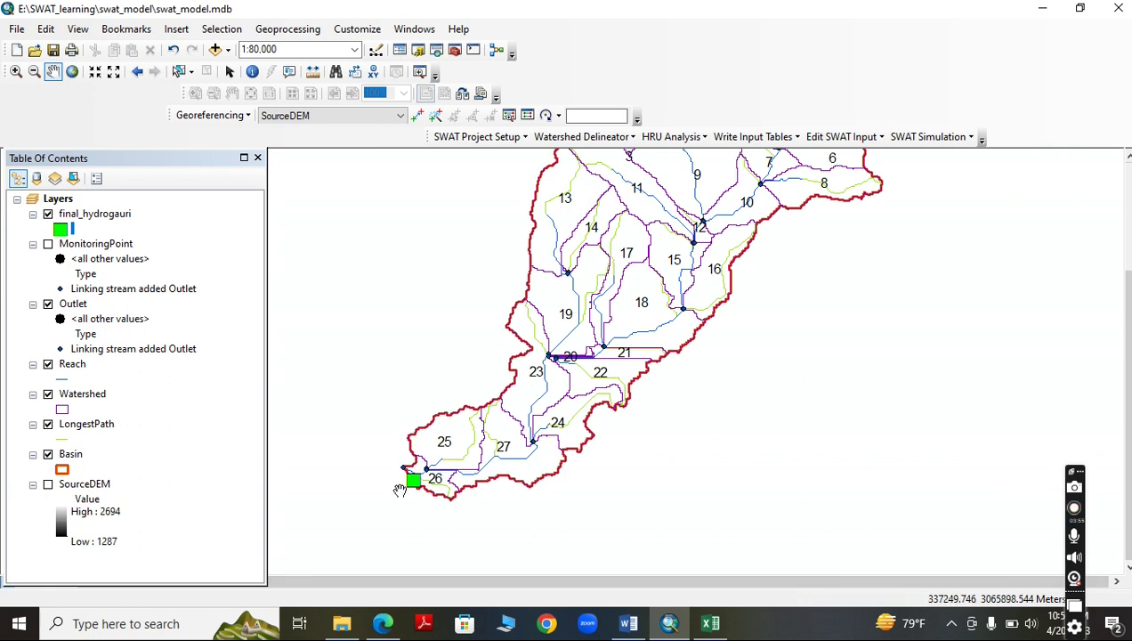
scroll(400, 490, down, 4)
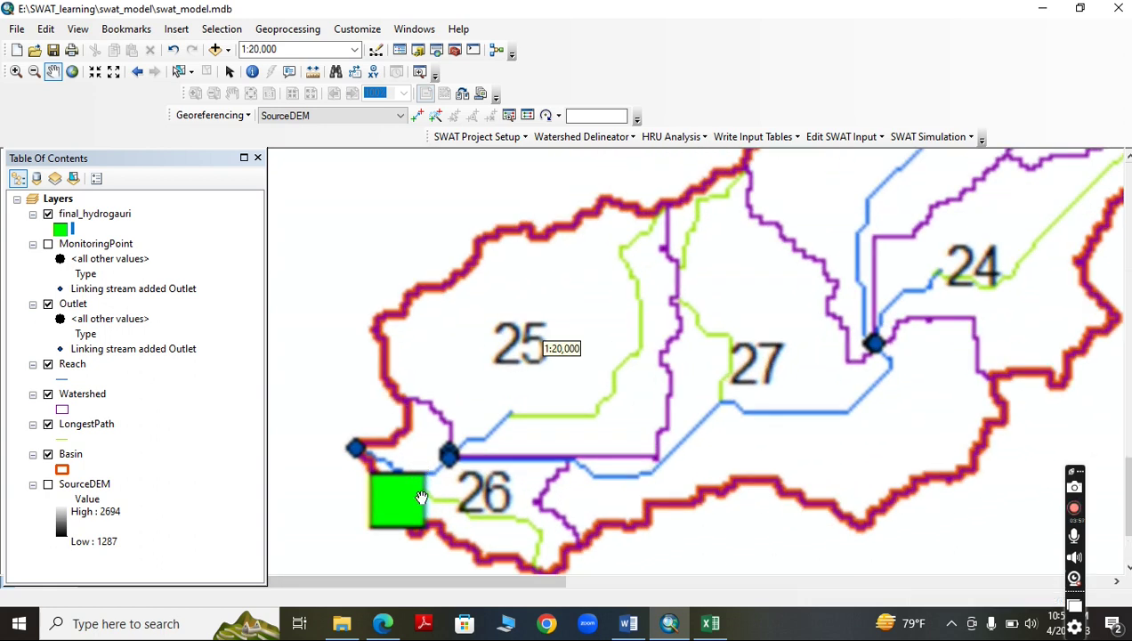
Switch back to the Gaurighat_calibration workbook in Excel and highlight the Simulated dicharge column to inspect its monthly values.
click(711, 624)
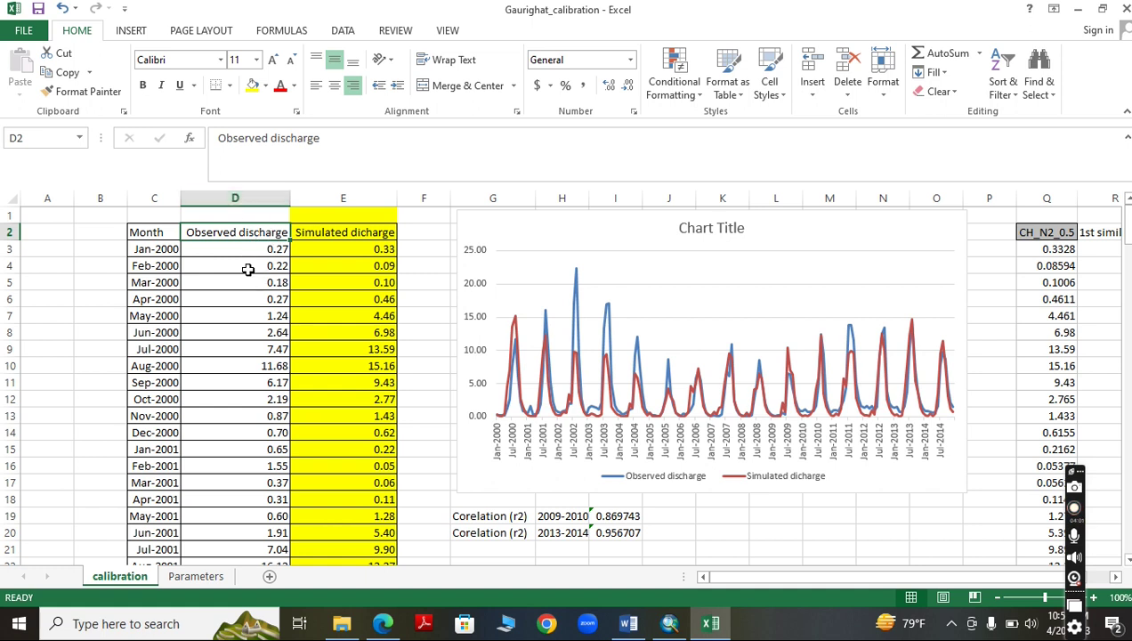
click(303, 243)
click(354, 231)
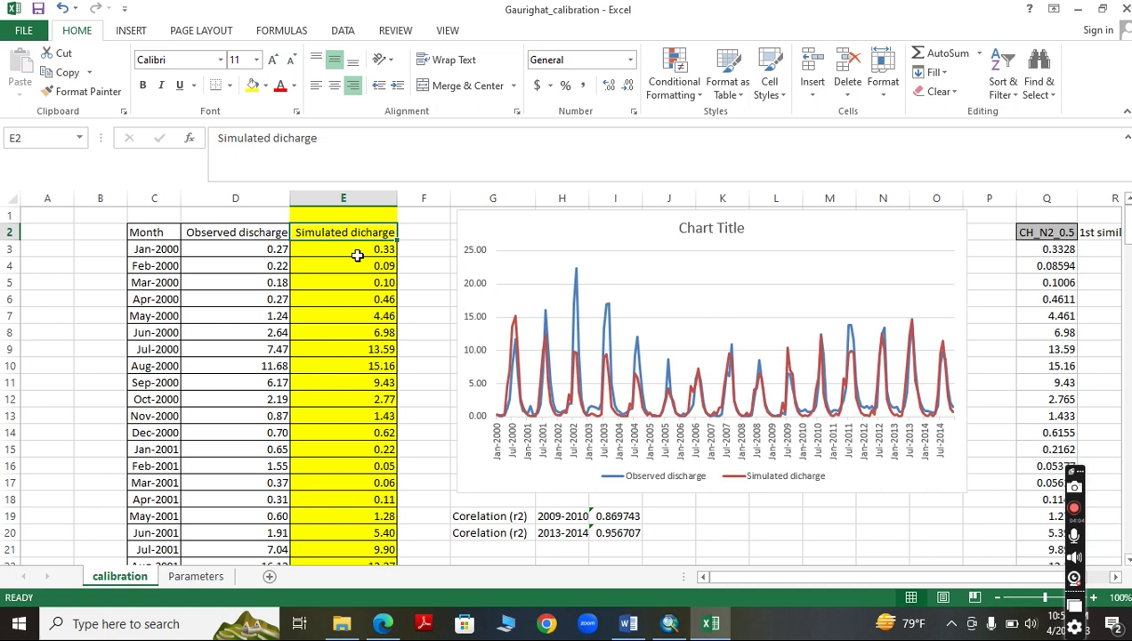
click(349, 198)
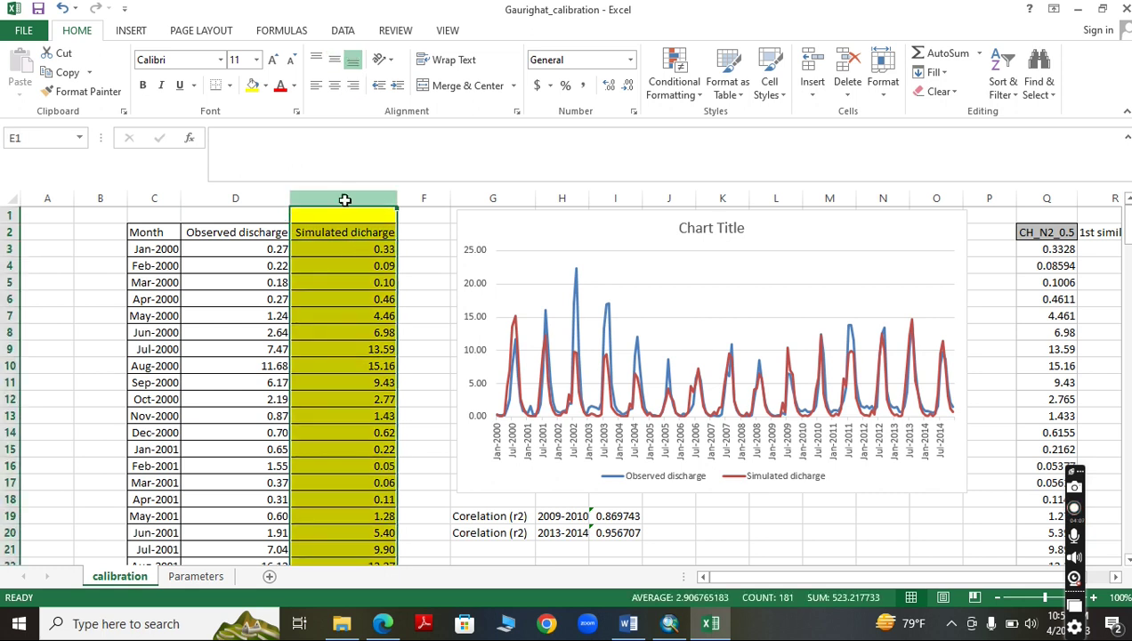
click(378, 311)
click(346, 200)
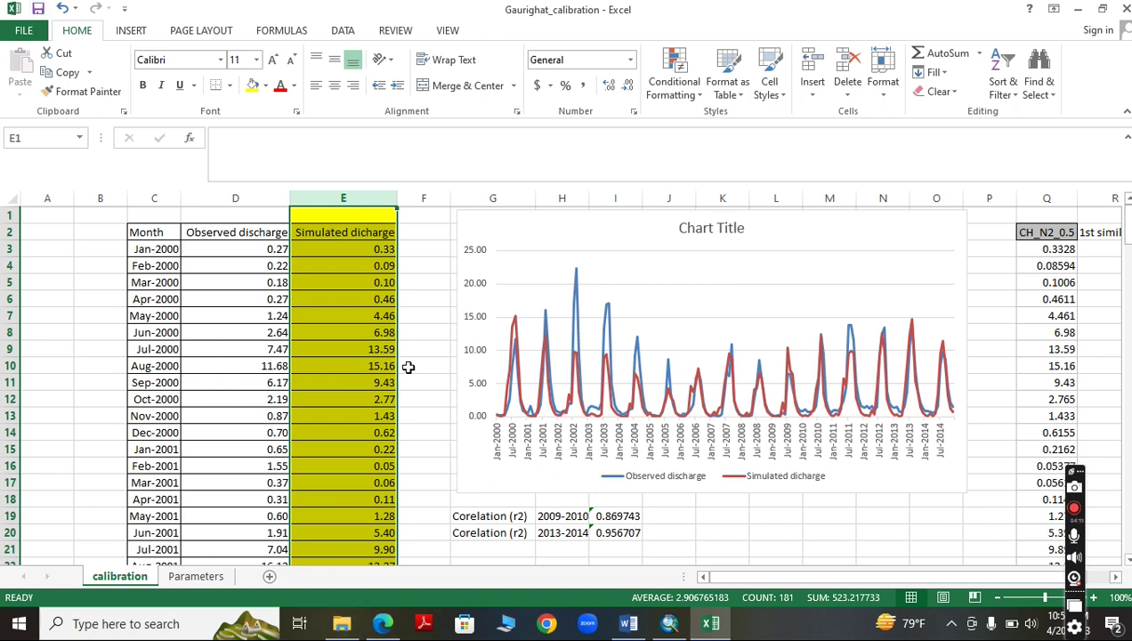
scroll(432, 449, down, 3)
scroll(430, 452, up, 3)
scroll(430, 451, up, 1)
Switch to the ArcMap watershed map and compare the station marker's location with the outlets of subbasins 25, 26 and 27.
click(674, 621)
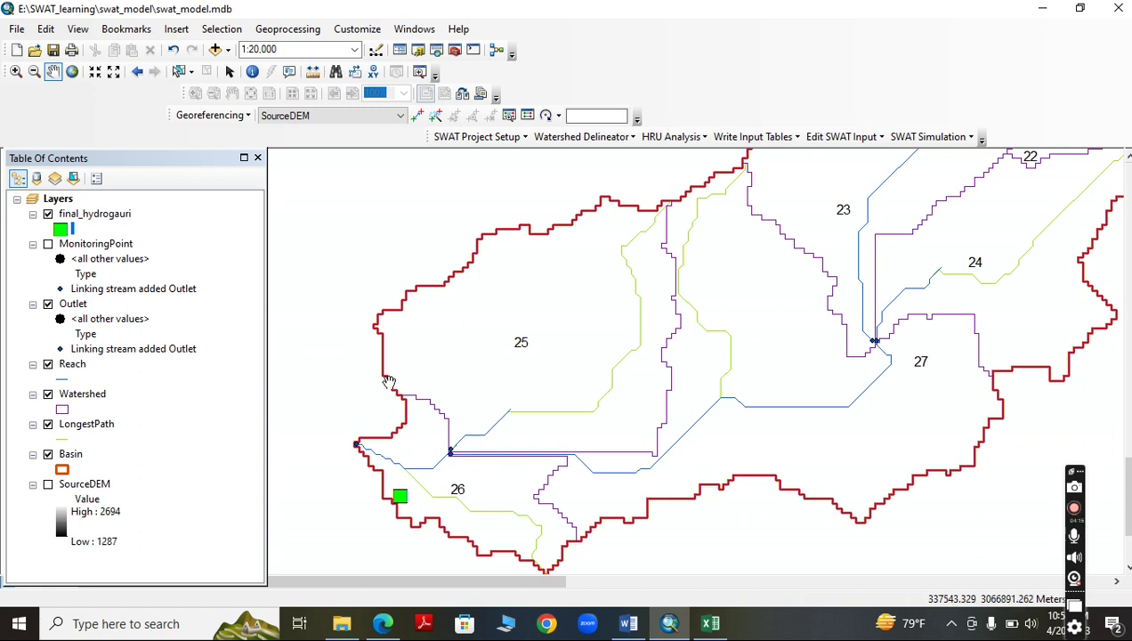
scroll(389, 381, up, 2)
scroll(389, 381, up, 3)
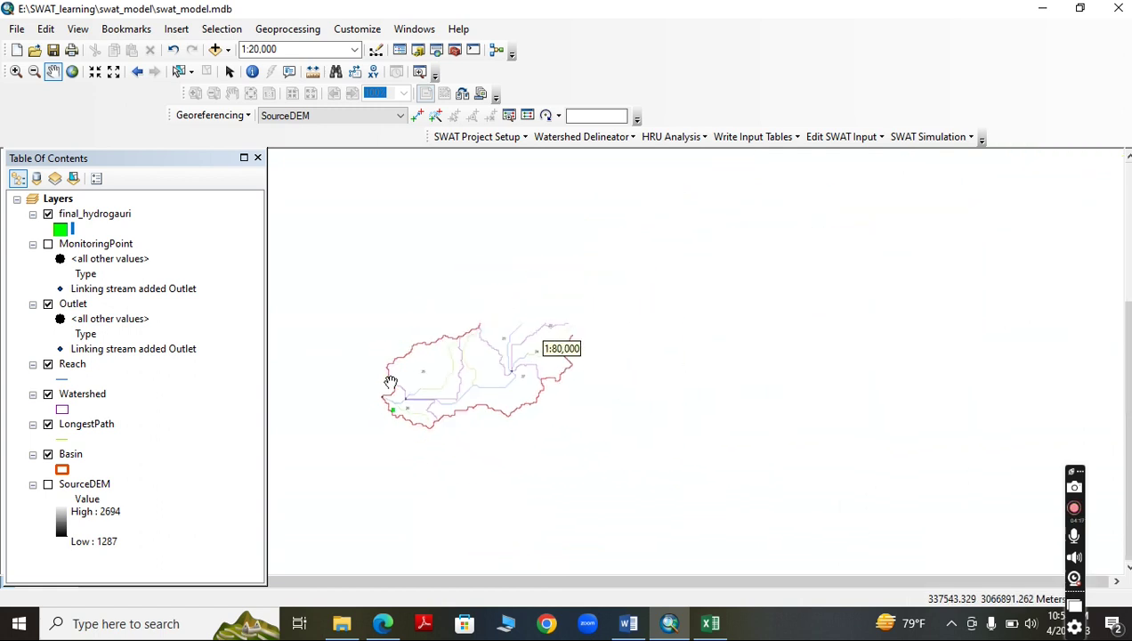
scroll(552, 291, up, 2)
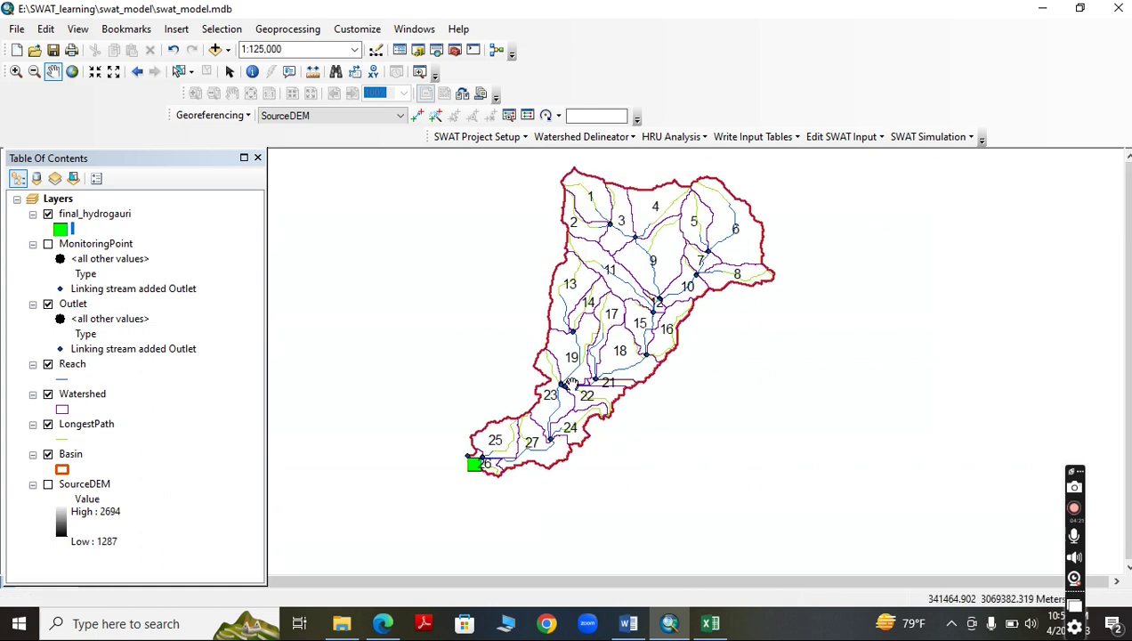
scroll(567, 405, down, 2)
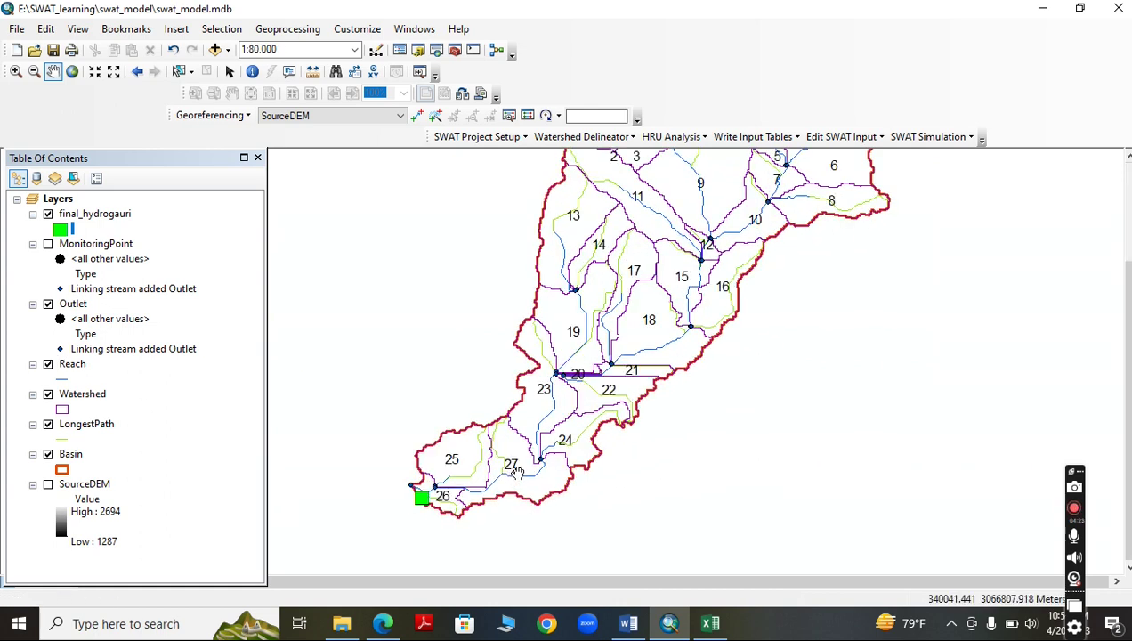
scroll(457, 472, down, 1)
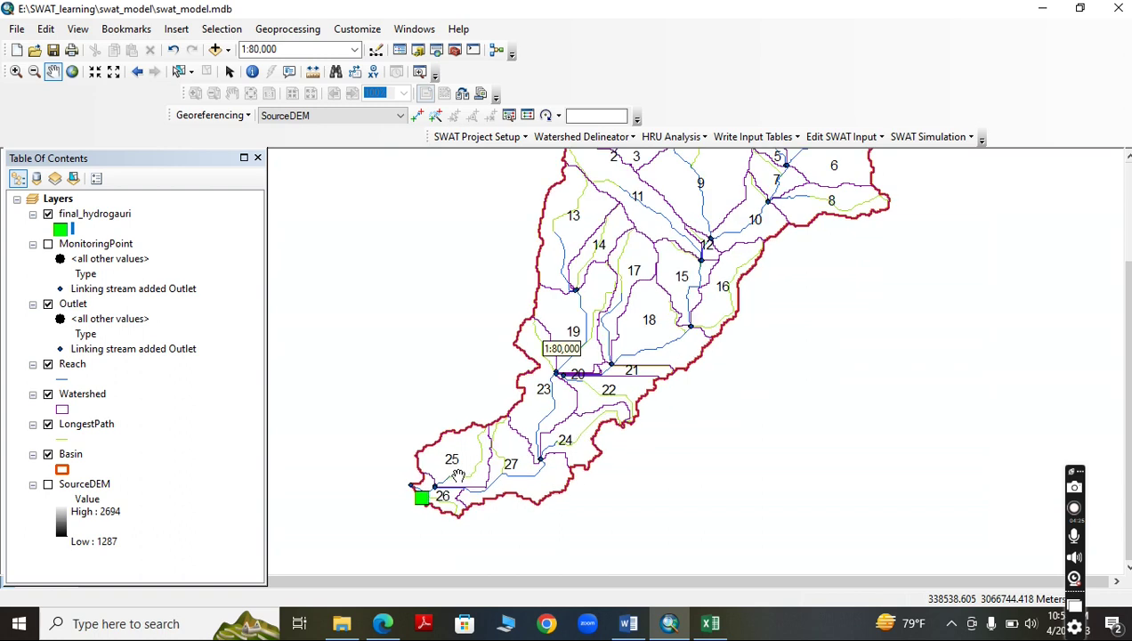
scroll(420, 525, down, 3)
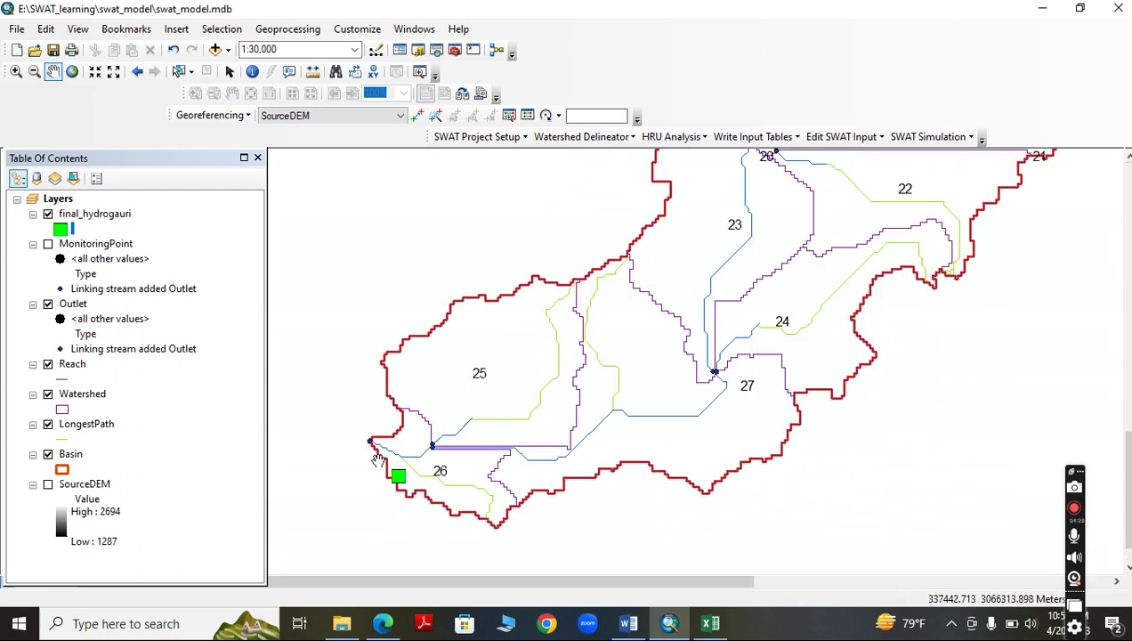
scroll(396, 503, down, 1)
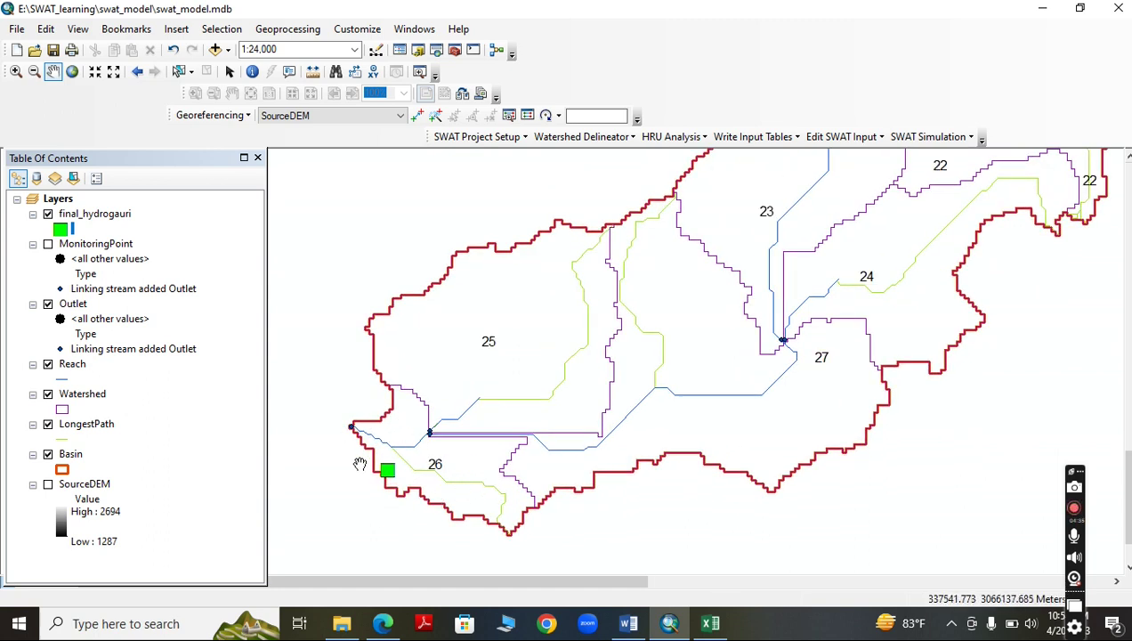
scroll(457, 468, up, 3)
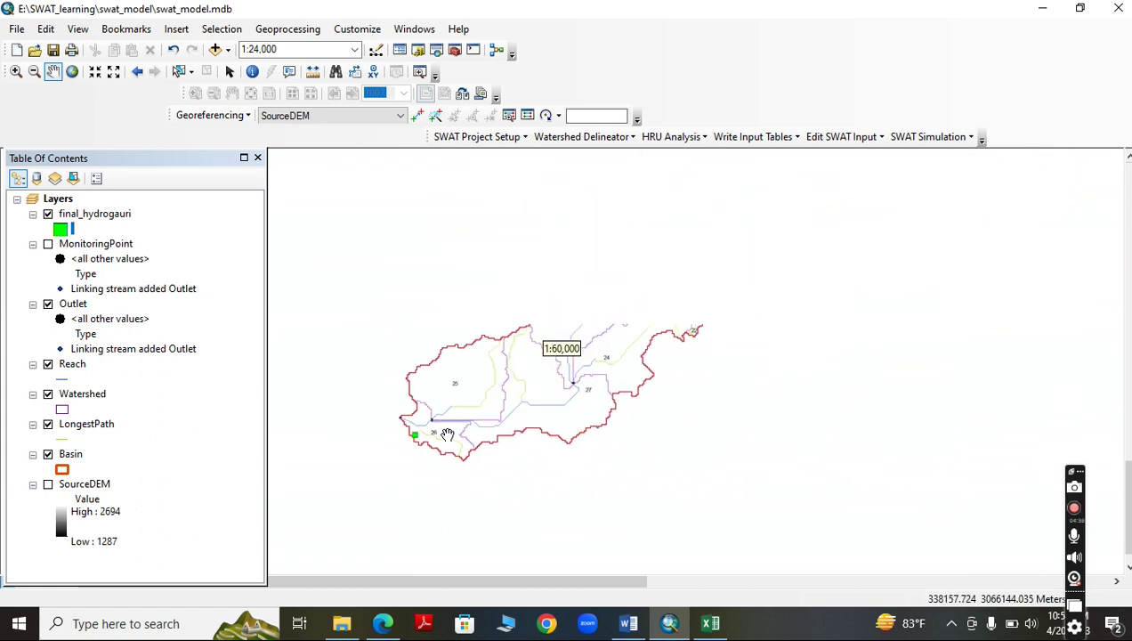
scroll(445, 434, up, 1)
scroll(415, 445, down, 2)
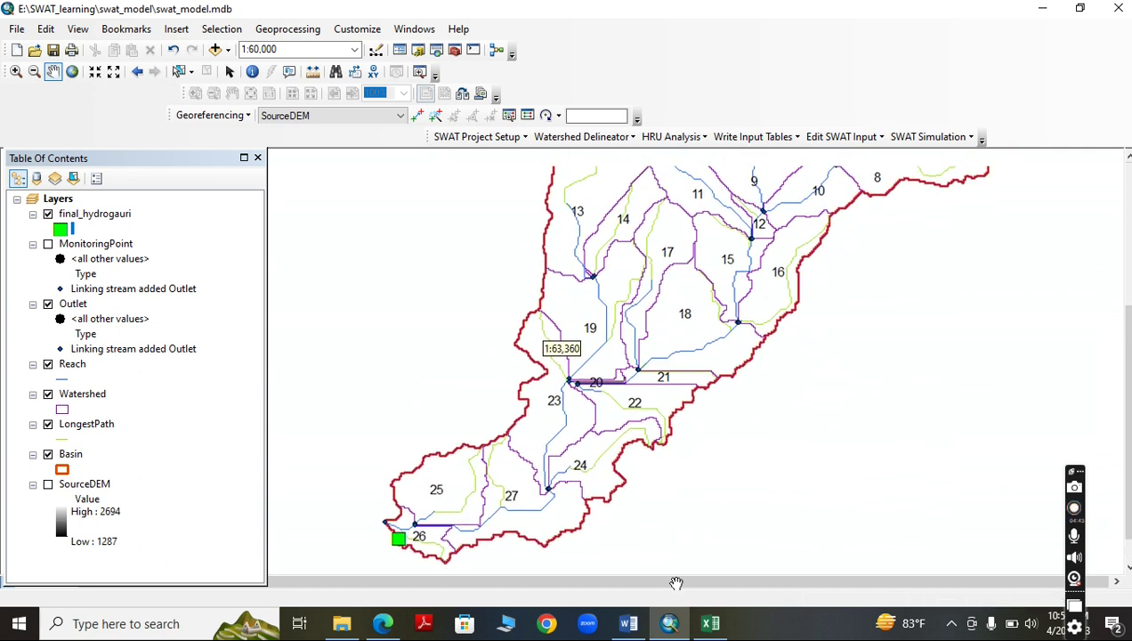
Return to the Gaurighat_calibration workbook in Excel and open the Parameters sheet to view the CH_N2 values.
click(711, 623)
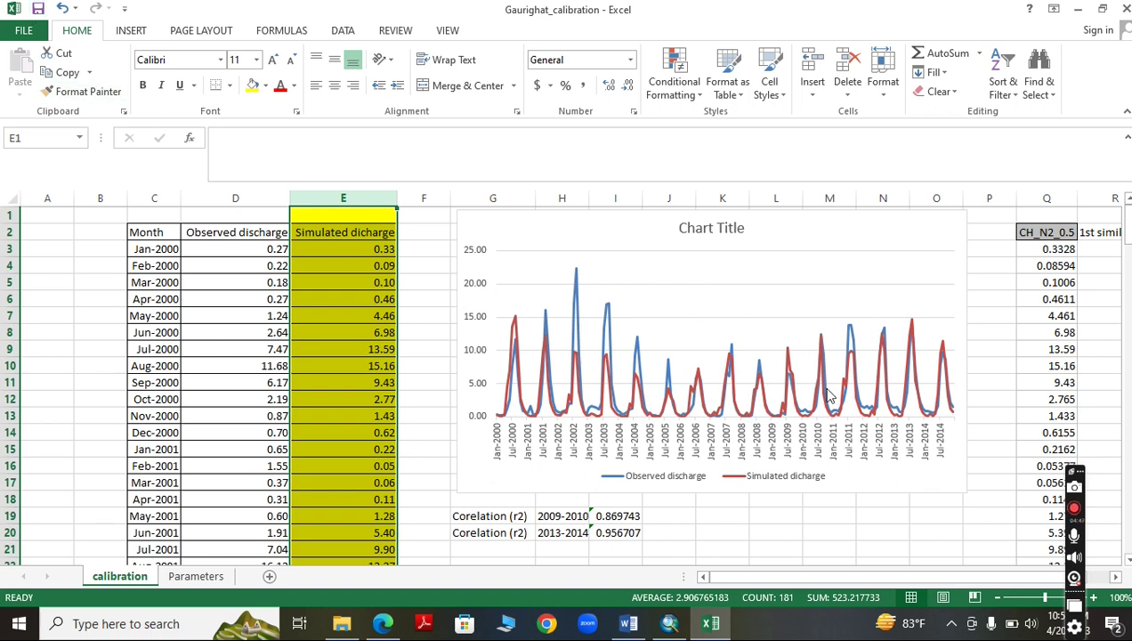
scroll(692, 463, down, 1)
click(197, 576)
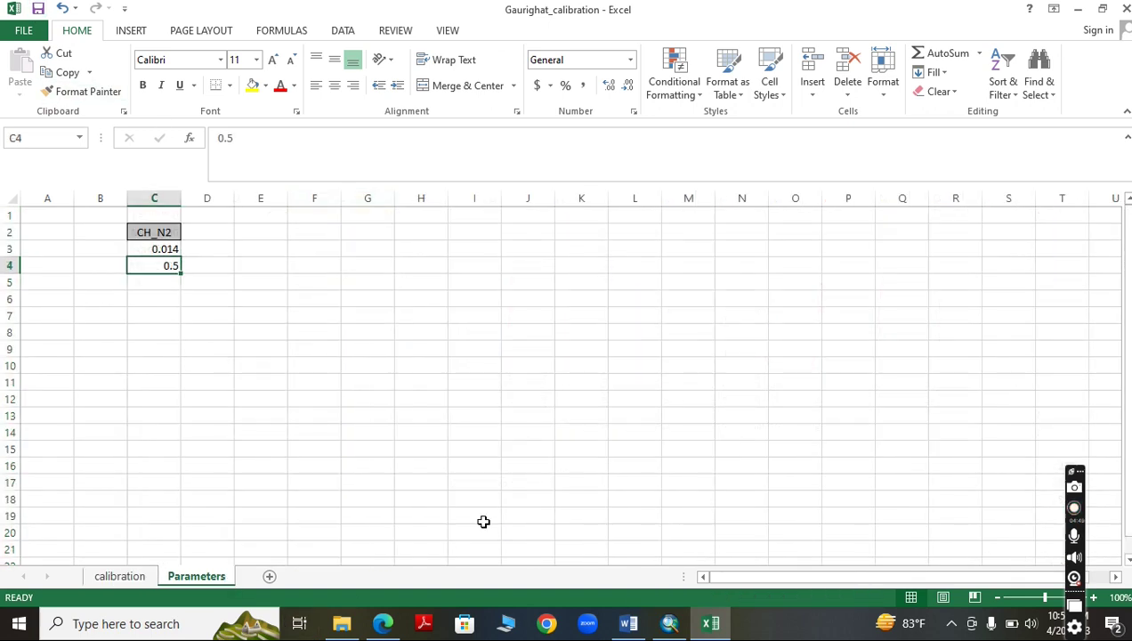
Switch to the SWAT_parameters document in Word, find the CH_N2 row in the parameter table and highlight its name.
click(629, 623)
scroll(441, 414, down, 2)
scroll(441, 415, down, 20)
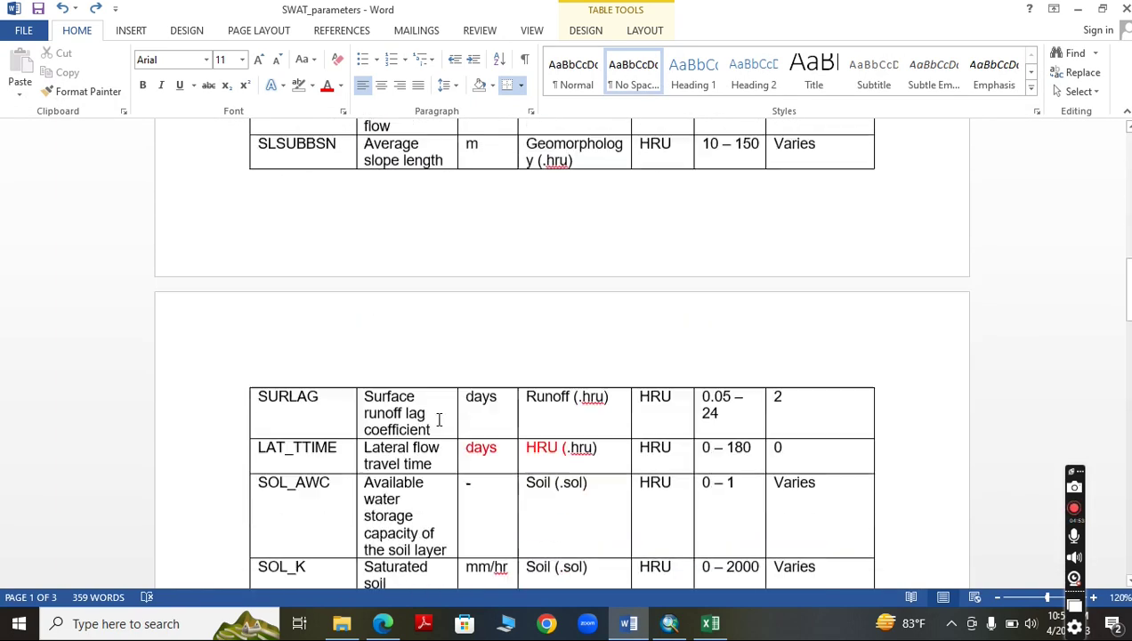
scroll(439, 427, down, 5)
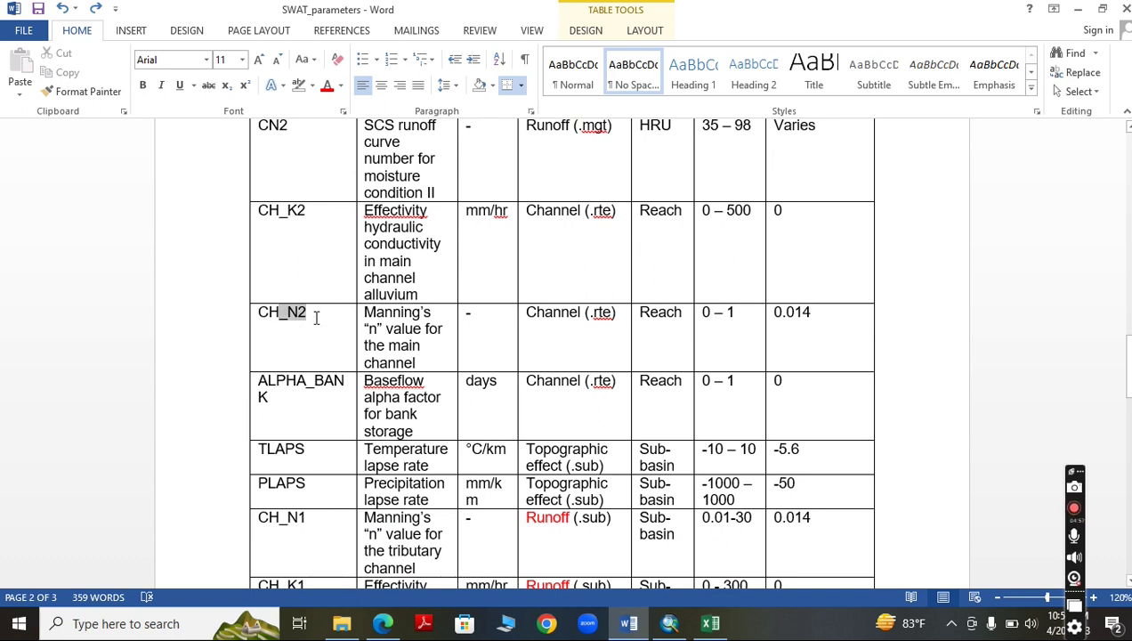
drag(372, 326, 797, 322)
click(288, 316)
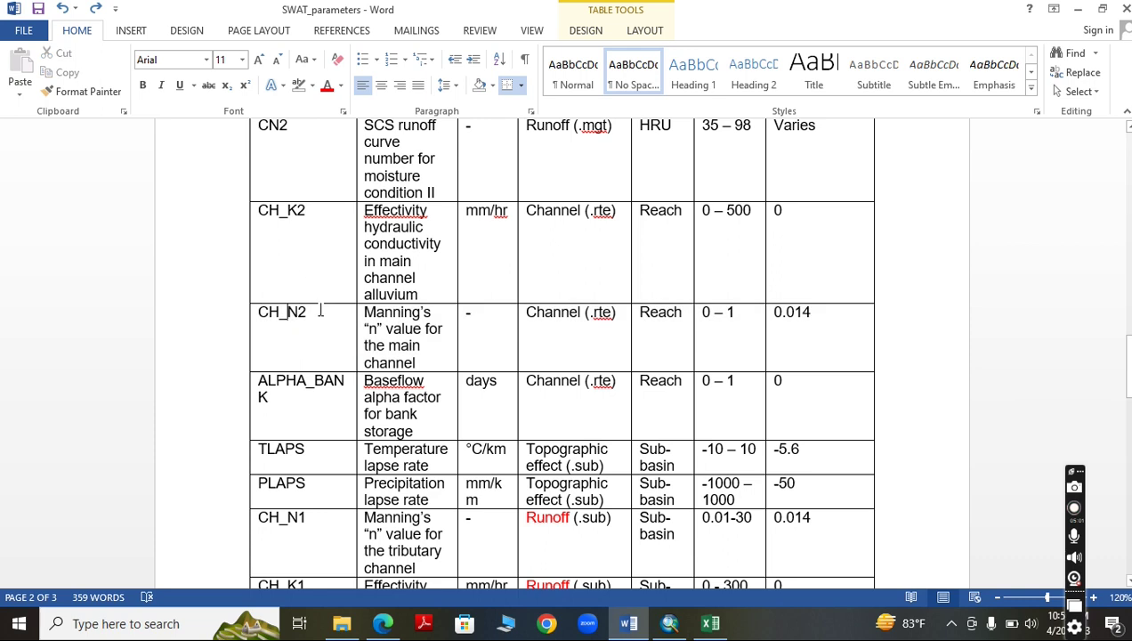
double_click(264, 312)
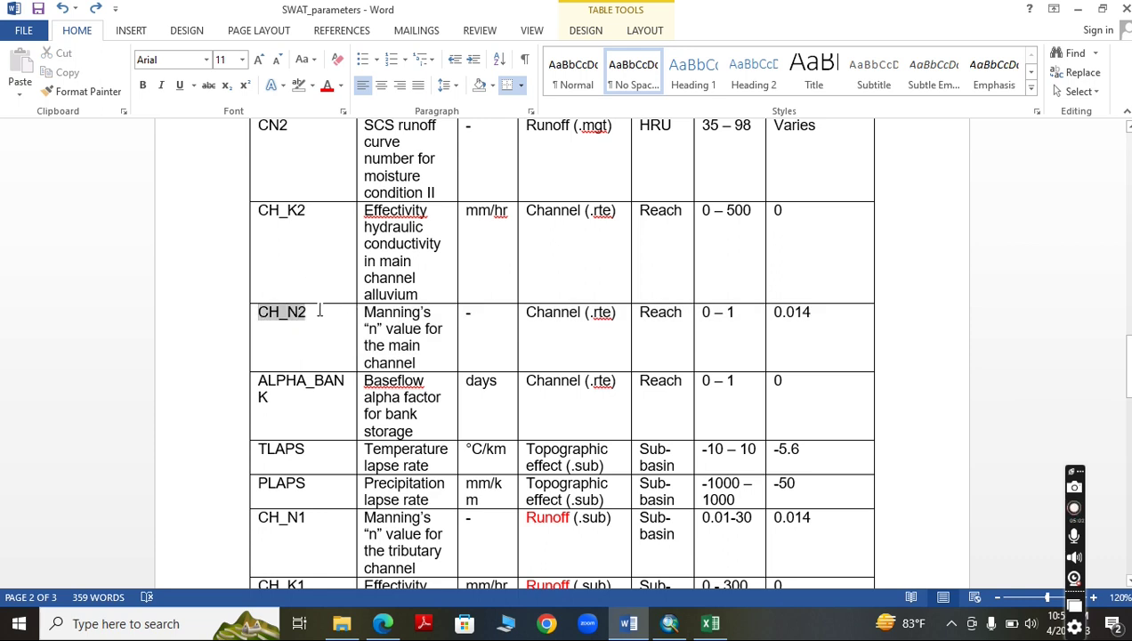
Examine CH_N2's definition as Manning's "n" for the main channel, highlighting its allowed range and initial value.
mouse_move(424, 330)
mouse_down()
mouse_move(381, 331)
mouse_move(391, 314)
mouse_move(426, 346)
mouse_up()
click(379, 330)
click(425, 345)
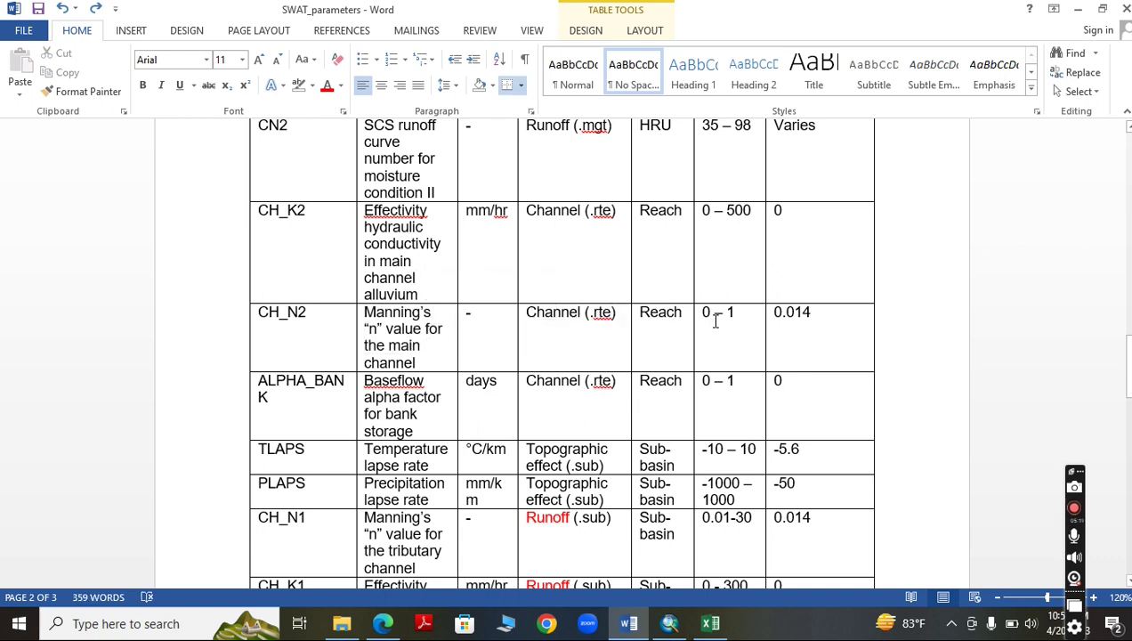
drag(730, 312, 740, 313)
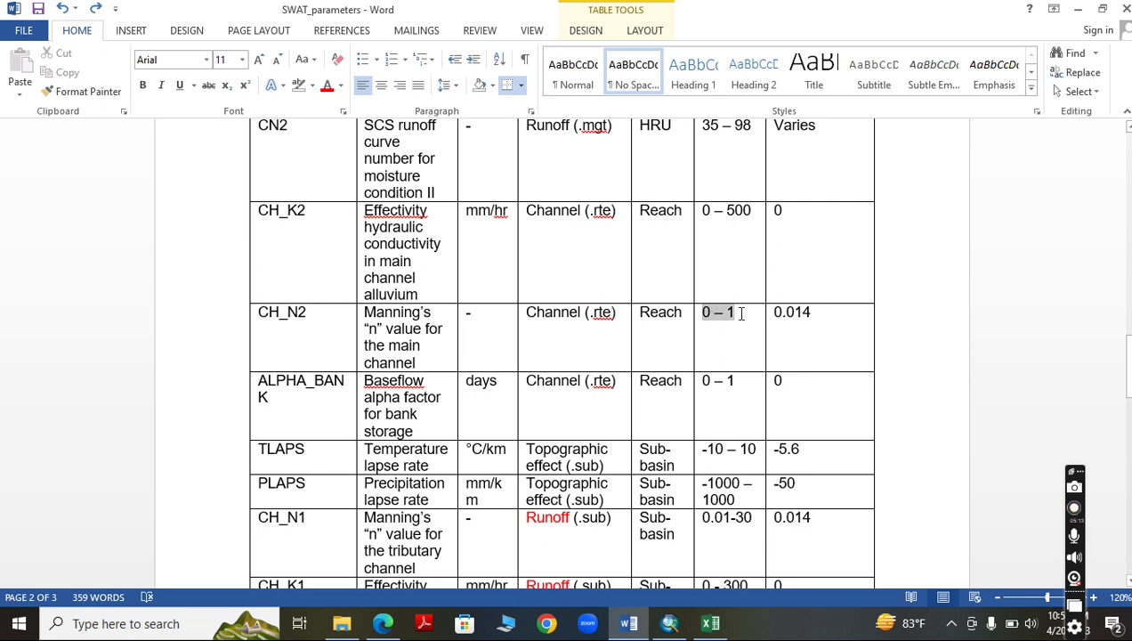
click(778, 316)
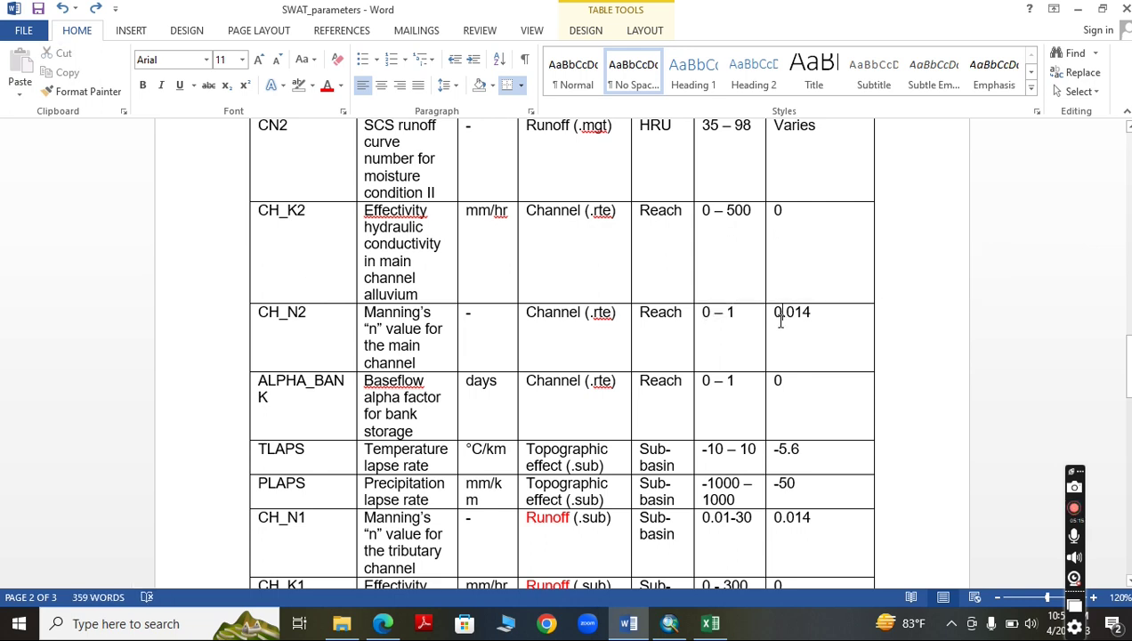
drag(781, 313, 821, 316)
click(797, 312)
click(821, 316)
scroll(349, 352, down, 1)
scroll(349, 349, up, 2)
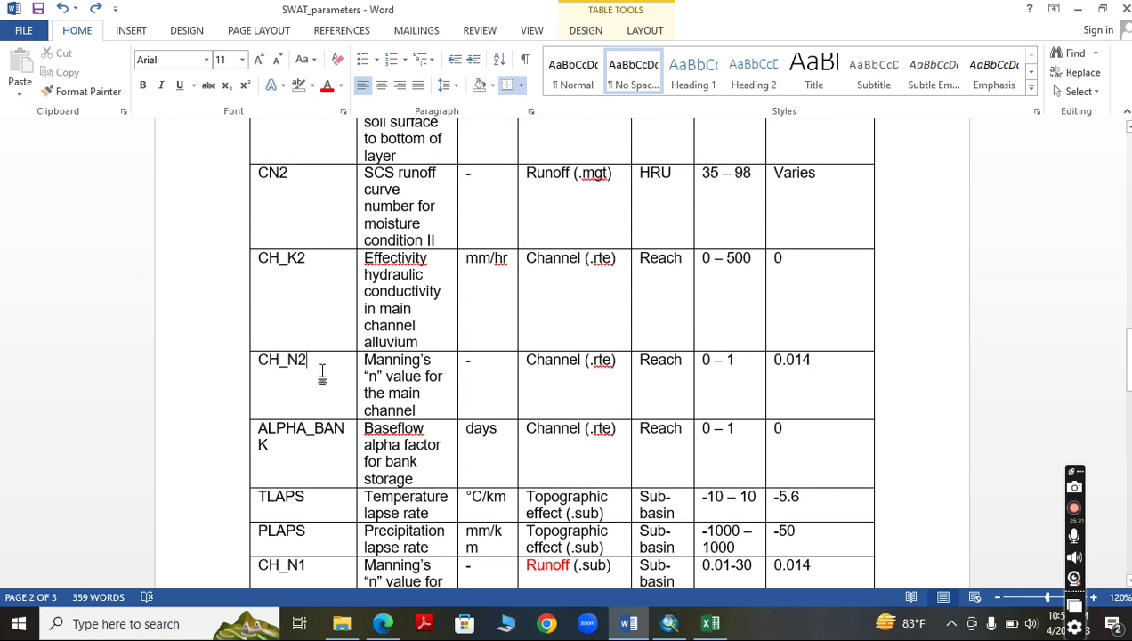
scroll(634, 443, down, 1)
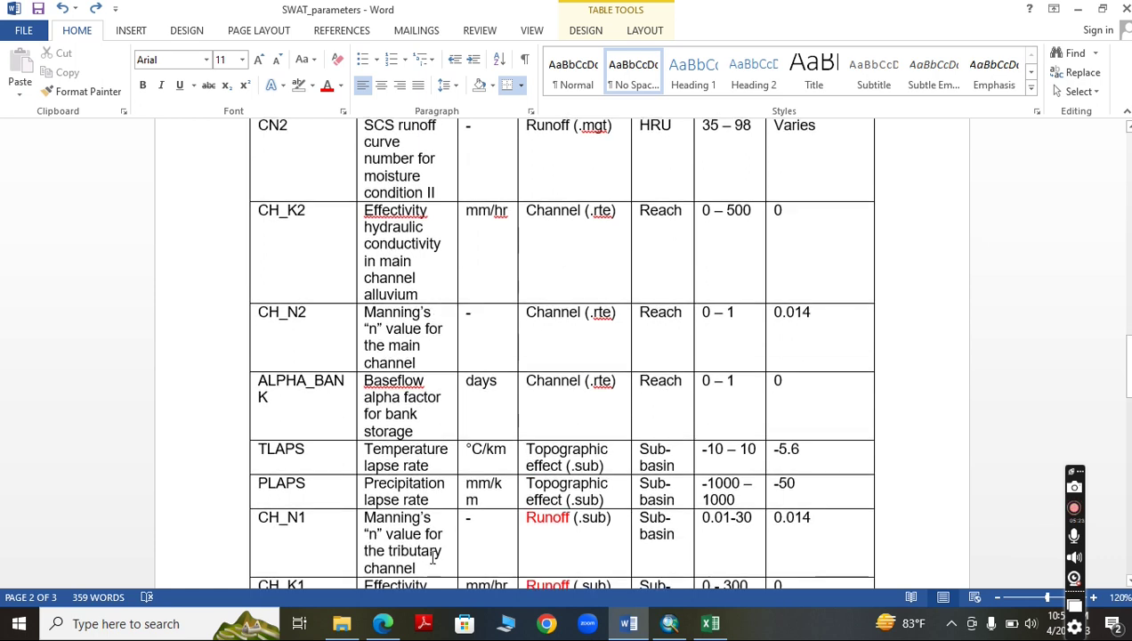
Switch to File Explorer and open the swat_model Access database from the swat_model folder inside SWAT_learning.
click(383, 623)
click(342, 624)
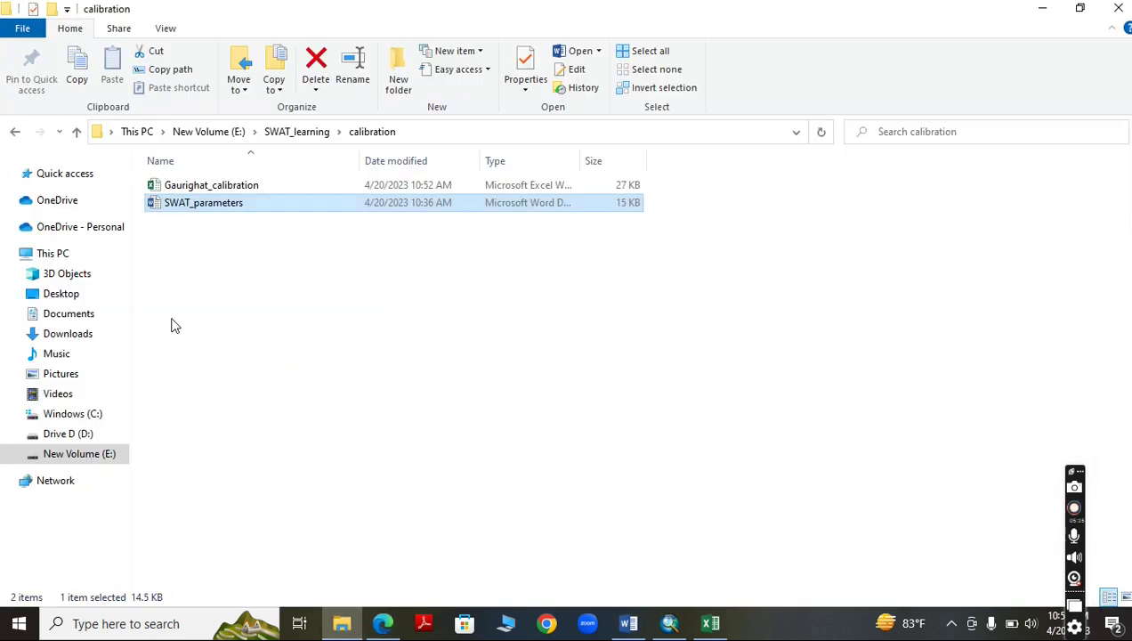
click(77, 133)
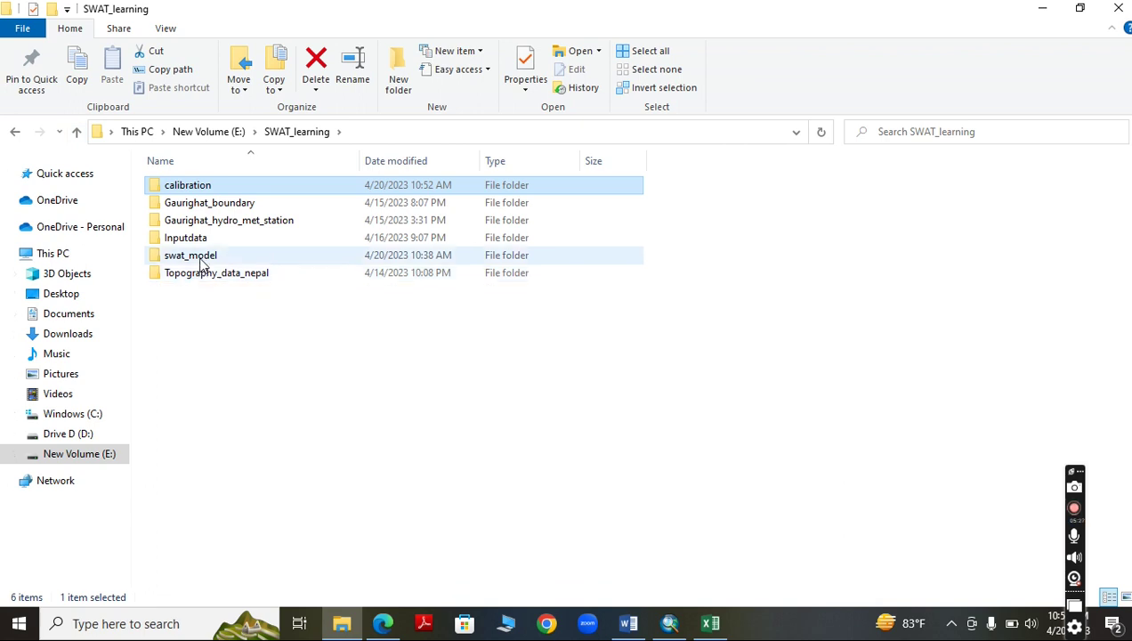
double_click(201, 256)
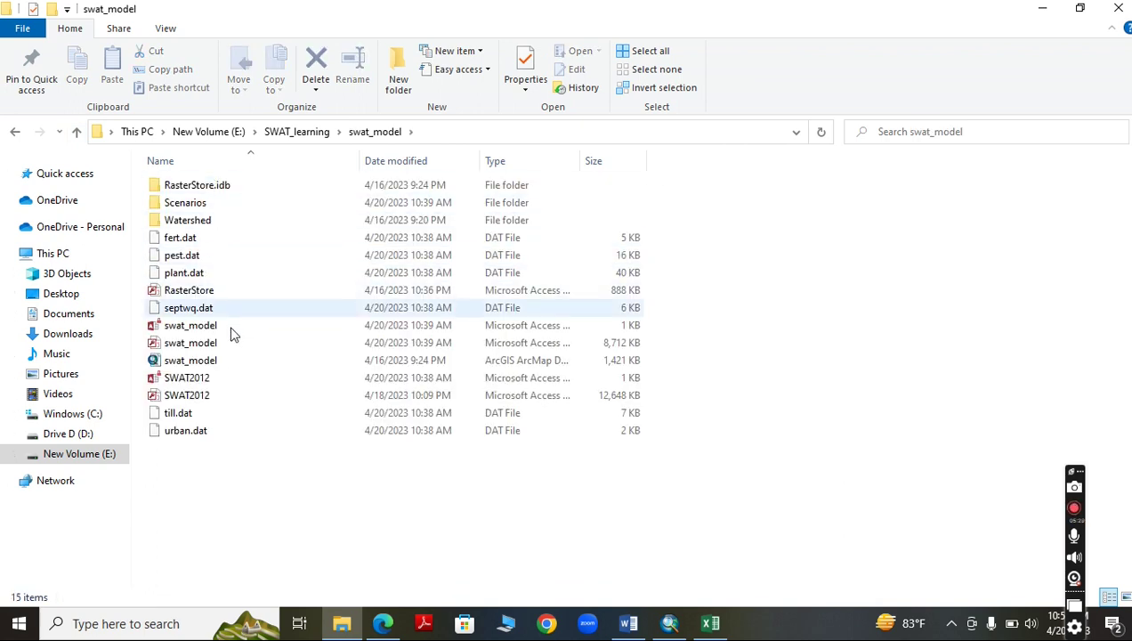
double_click(200, 343)
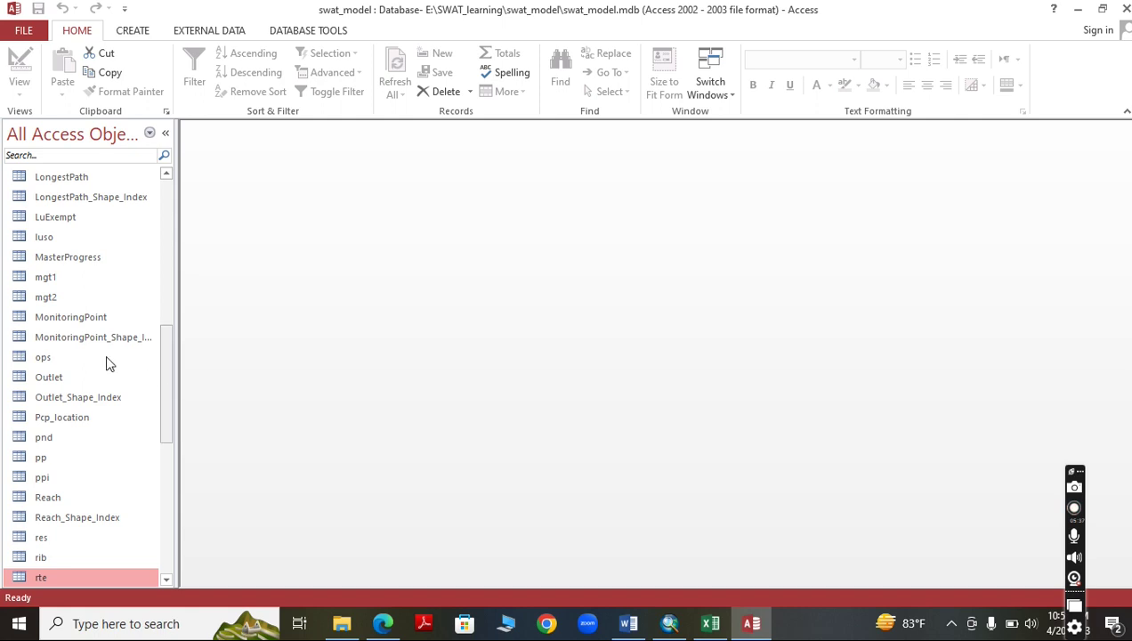
Switch to the SWAT_parameters document in Word and highlight the "Channel (.rte)" entry in the CH_N2 row.
scroll(91, 356, up, 4)
scroll(74, 360, down, 2)
scroll(74, 359, down, 3)
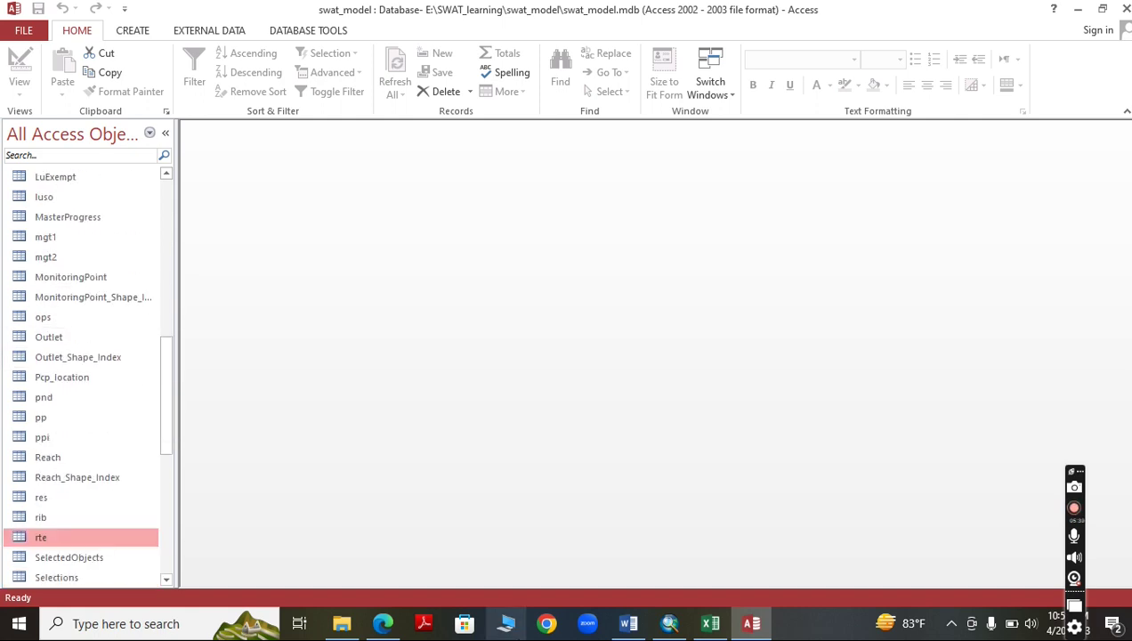
click(629, 623)
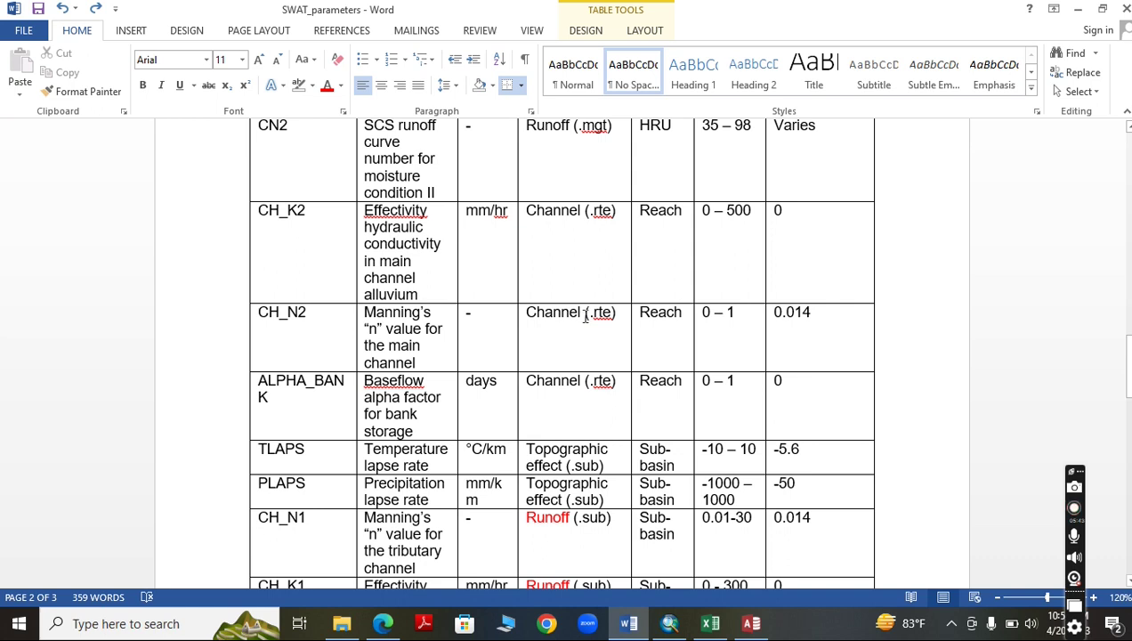
drag(539, 314, 614, 315)
Return to the swat_model database in Access and open the rte table.
click(751, 623)
scroll(71, 524, down, 1)
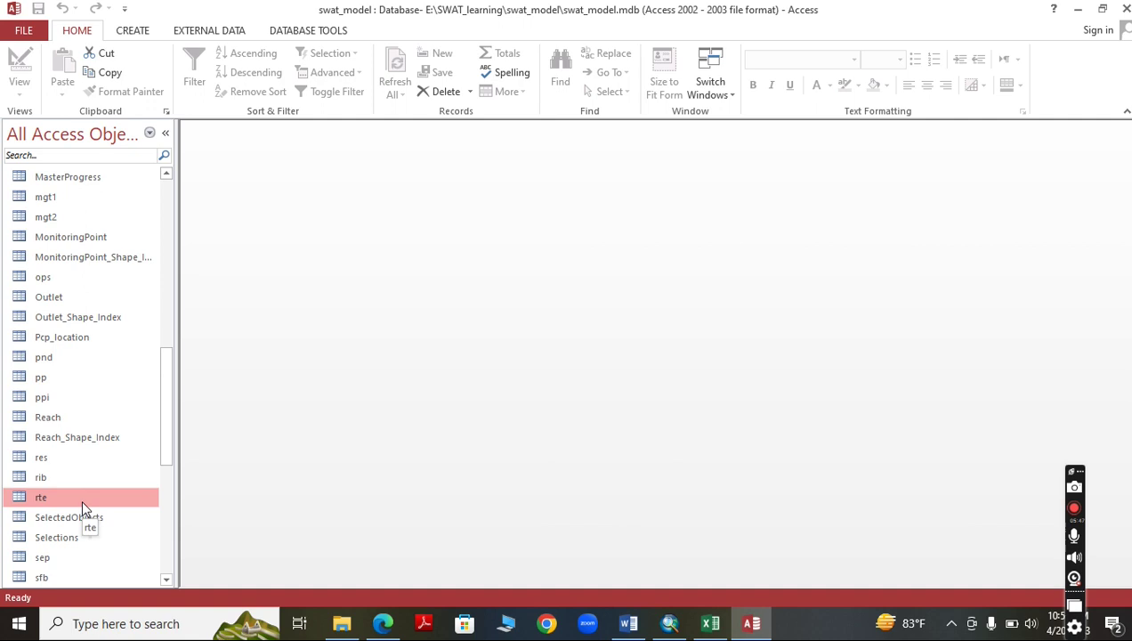
double_click(81, 497)
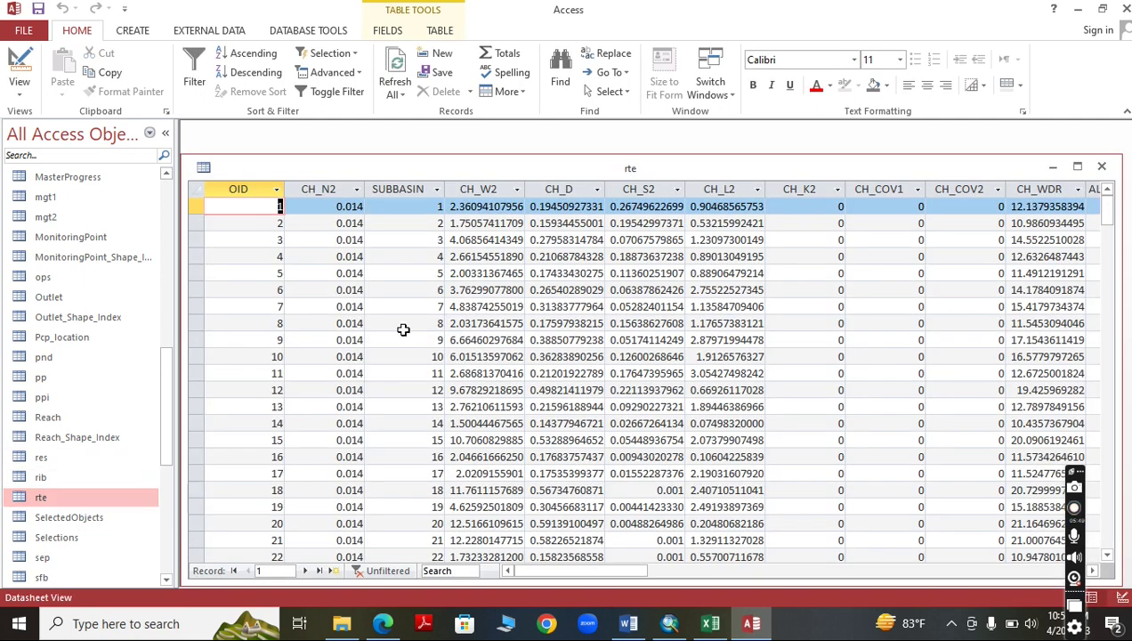
Filter the rte table so that only the record with SUBBASIN 26 is shown.
click(436, 189)
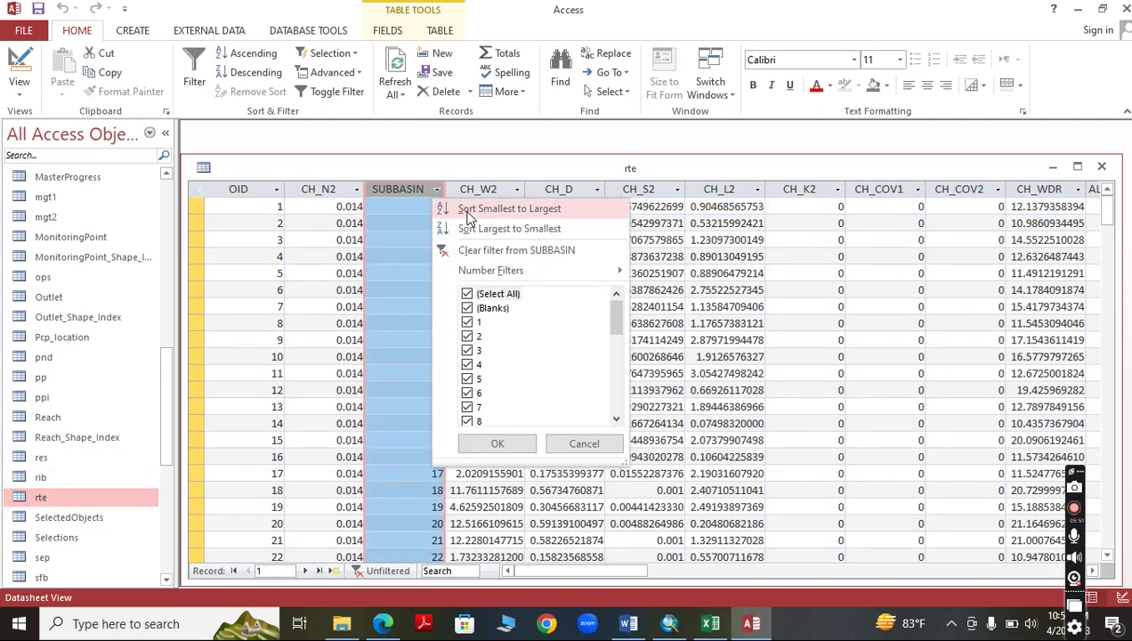
click(466, 294)
scroll(483, 335, down, 7)
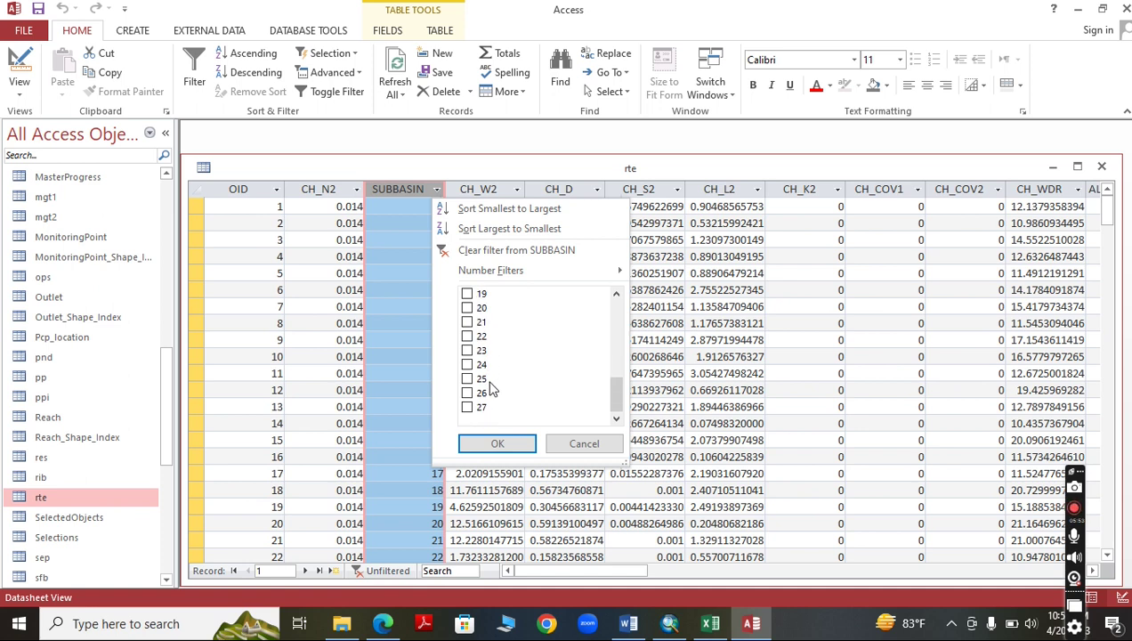
click(468, 393)
click(492, 443)
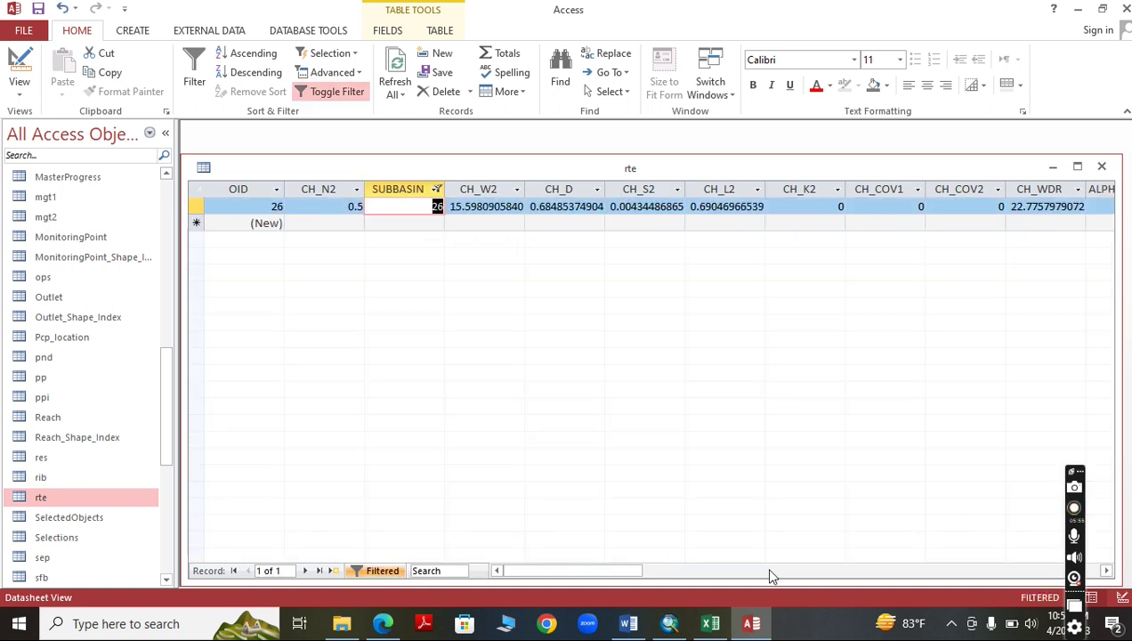
Locate subbasin 26 on the watershed map in ArcMap, then return to Access and examine the fields of its rte record.
mouse_move(669, 623)
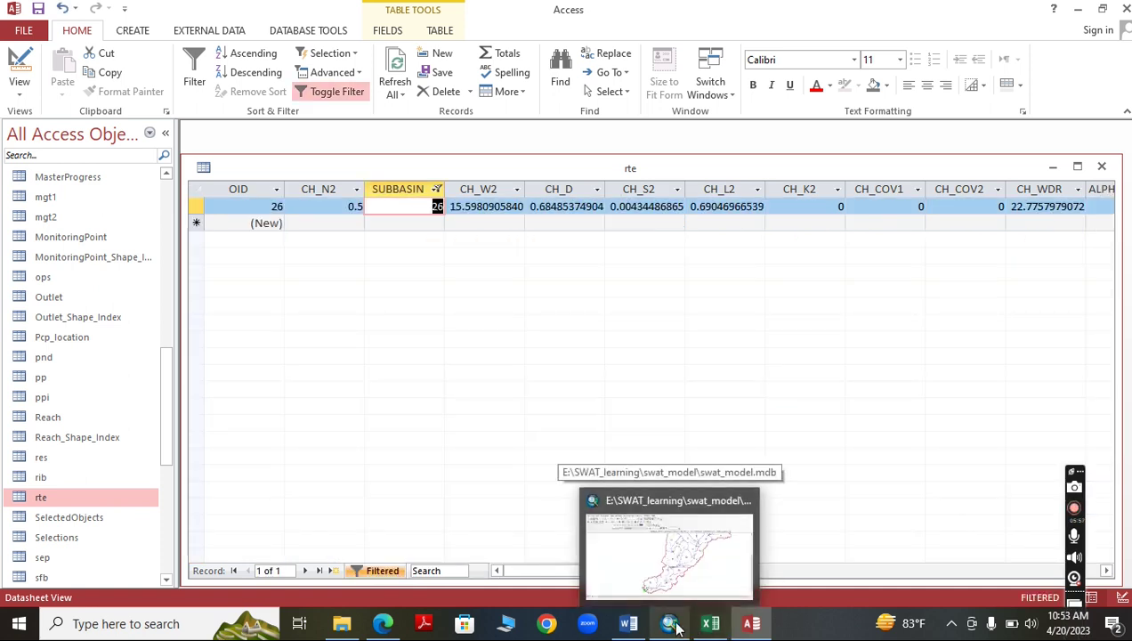
click(630, 563)
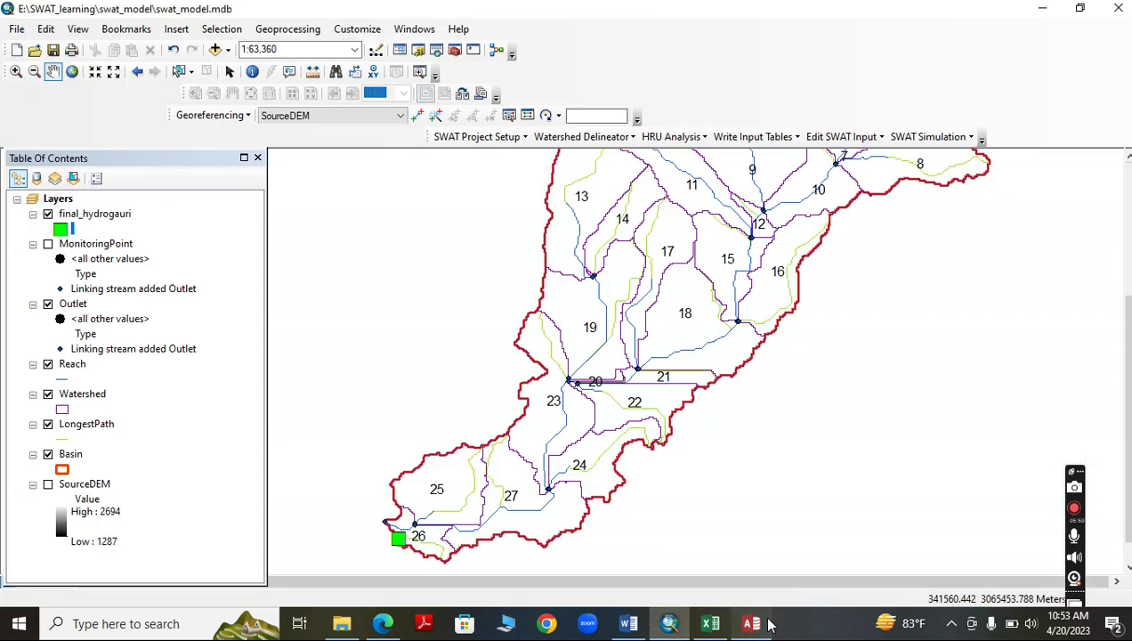
click(751, 623)
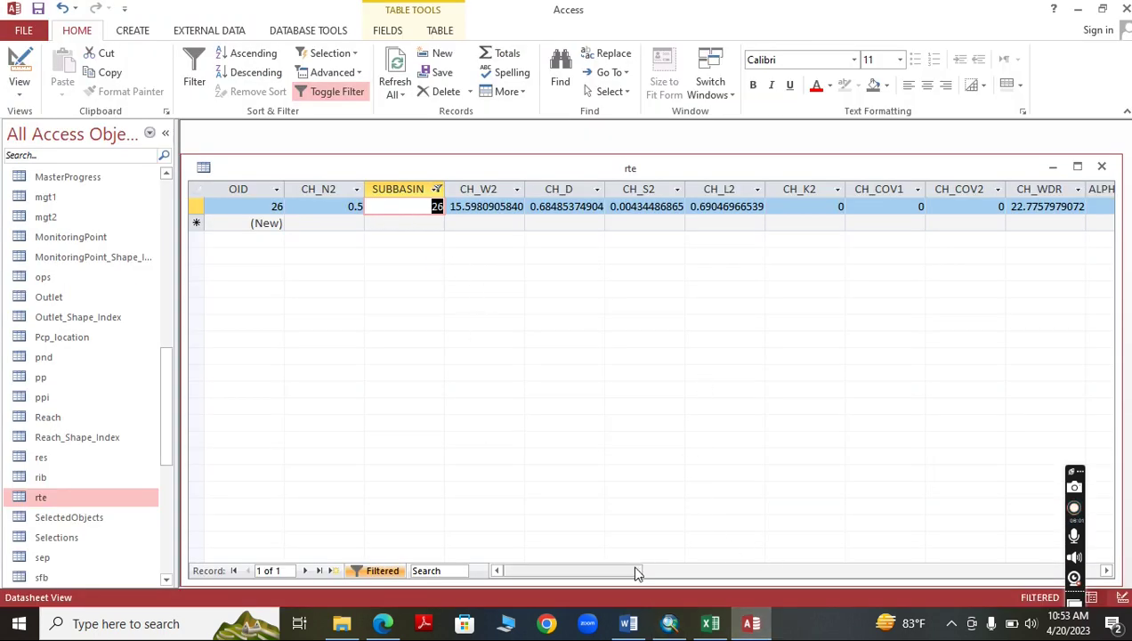
drag(637, 572, 687, 575)
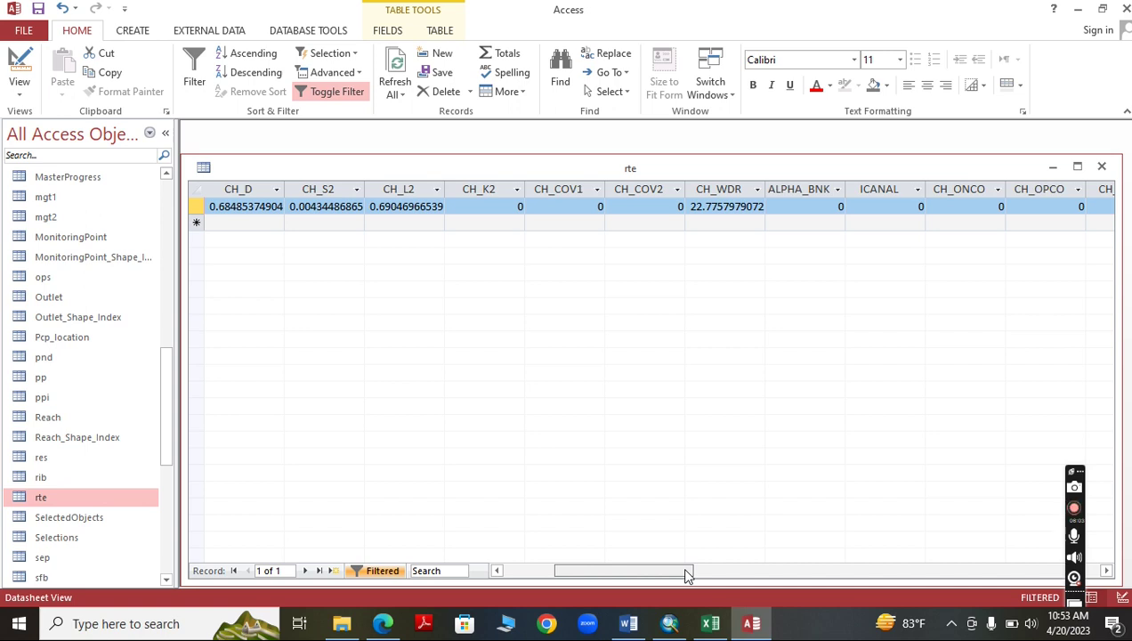
drag(687, 575, 650, 575)
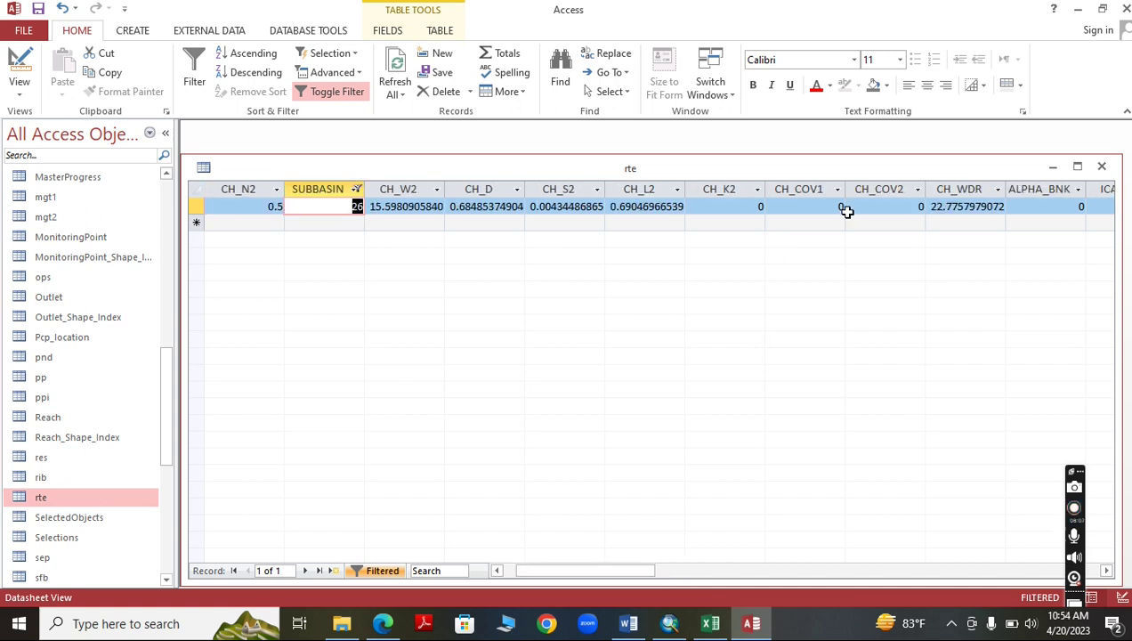
Copy the CH_N2 field from the filtered rte table and paste it at cell E2 of Excel's Parameters sheet.
click(238, 189)
right_click(237, 188)
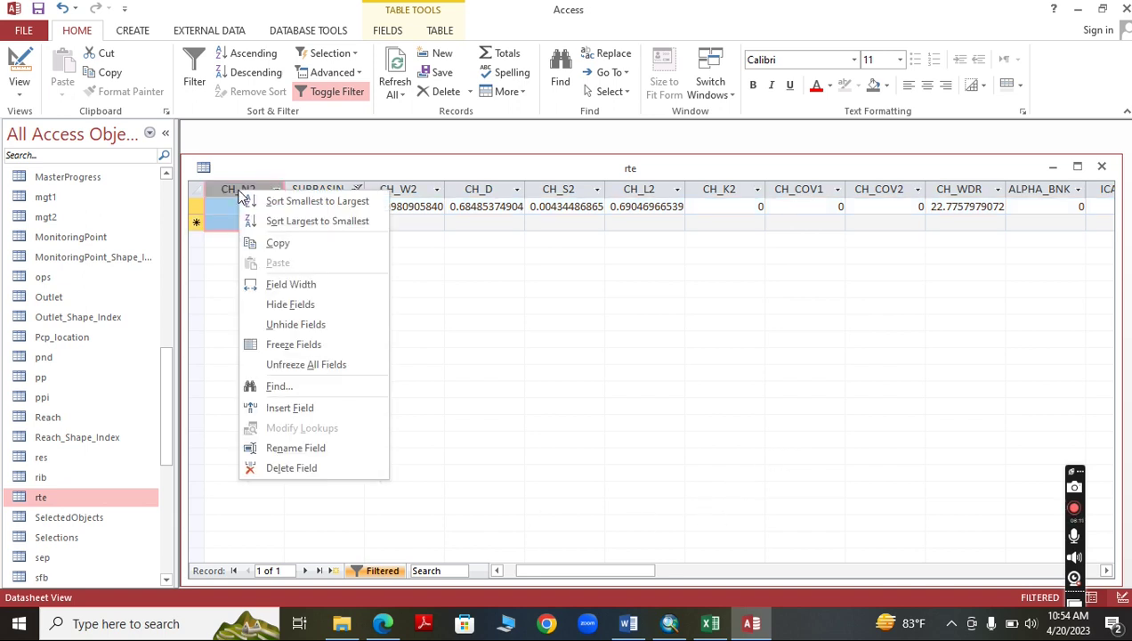
click(254, 241)
click(705, 625)
click(253, 230)
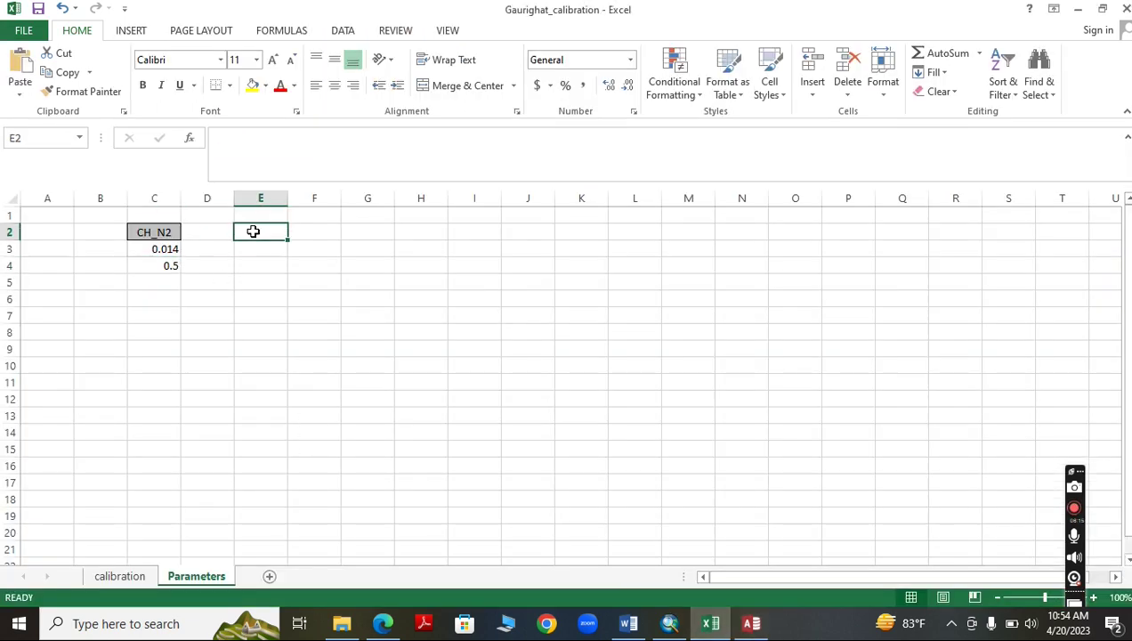
right_click(254, 230)
click(313, 304)
click(261, 299)
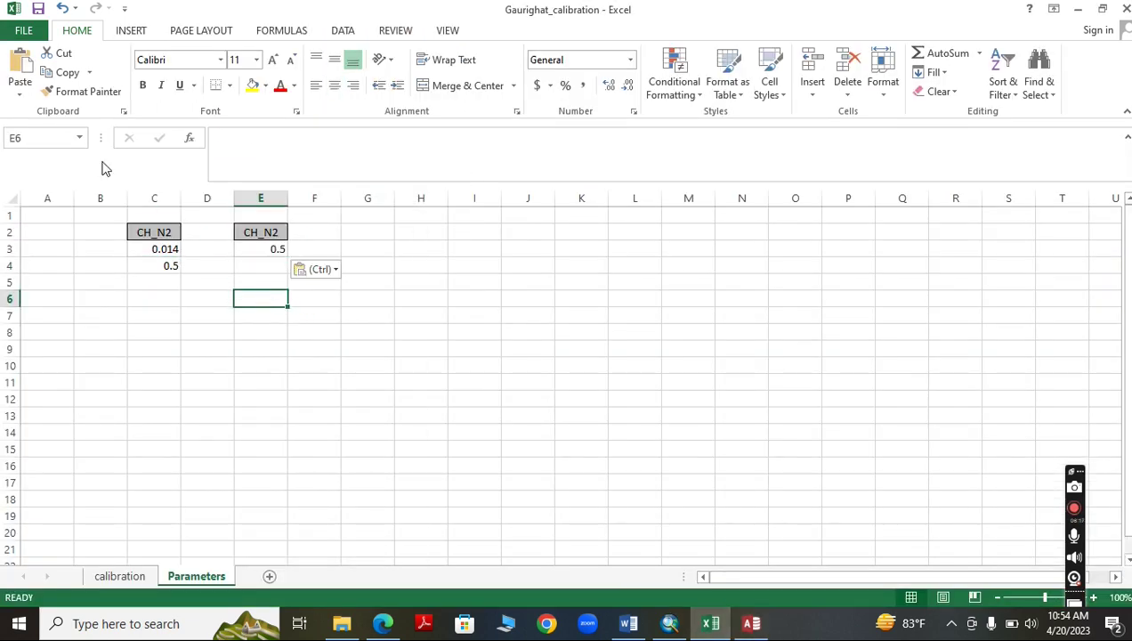
Save the Gaurighat_calibration workbook with the pasted CH_N2 column.
click(39, 8)
click(278, 252)
click(268, 281)
click(210, 299)
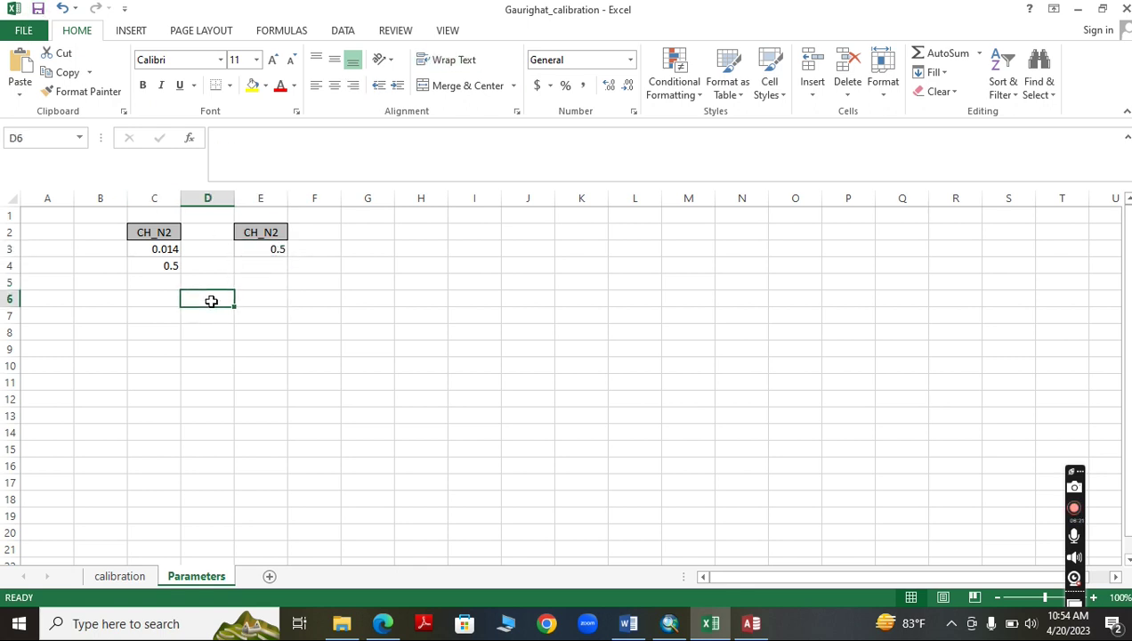
click(166, 230)
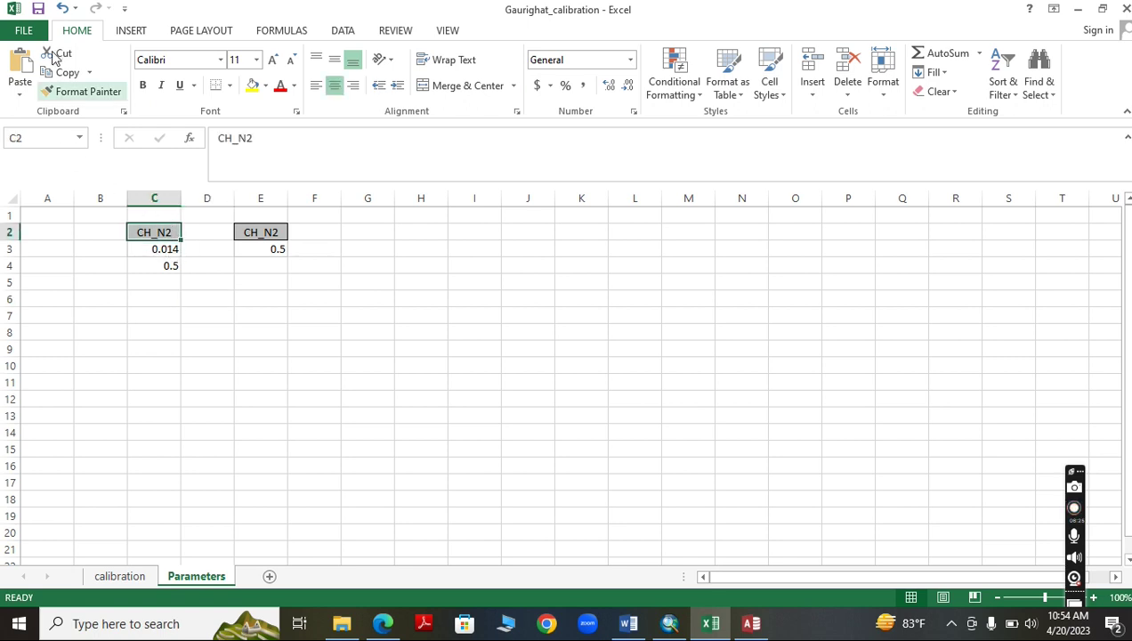
click(38, 8)
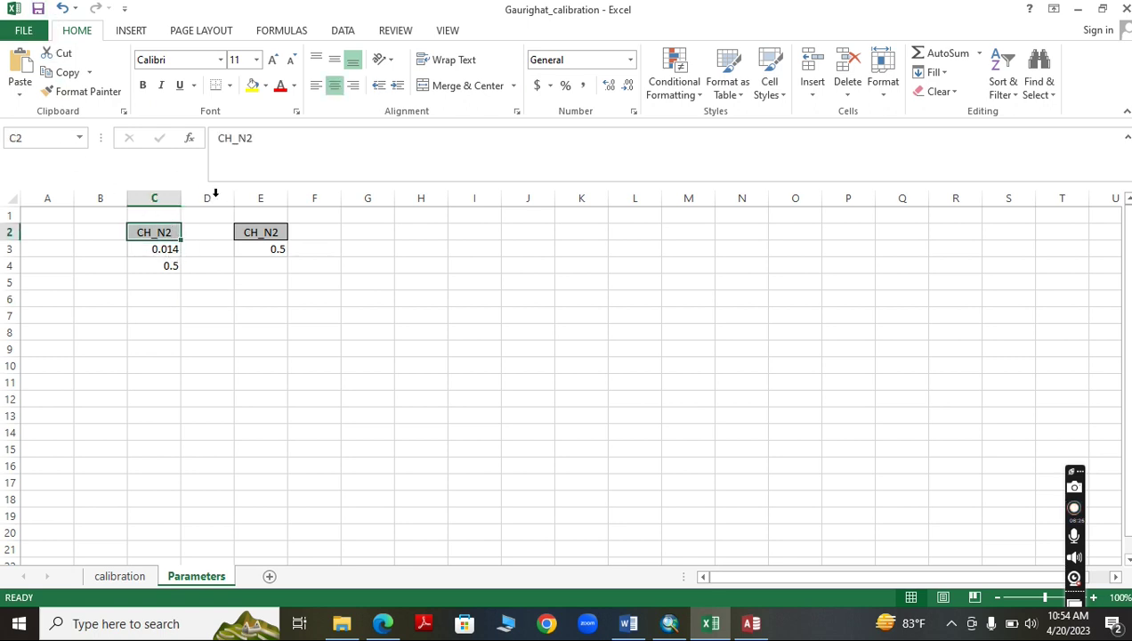
Clear the 0.5 values in E3 and C4, and enter 0.2 as the new CH_N2 value in E3.
click(267, 252)
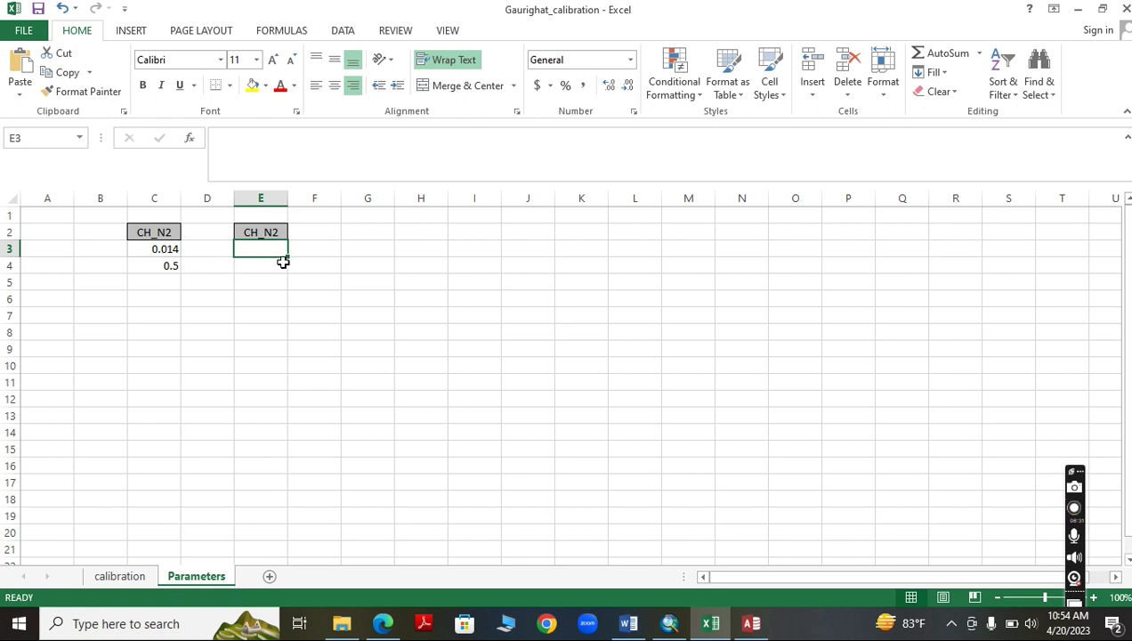
click(170, 270)
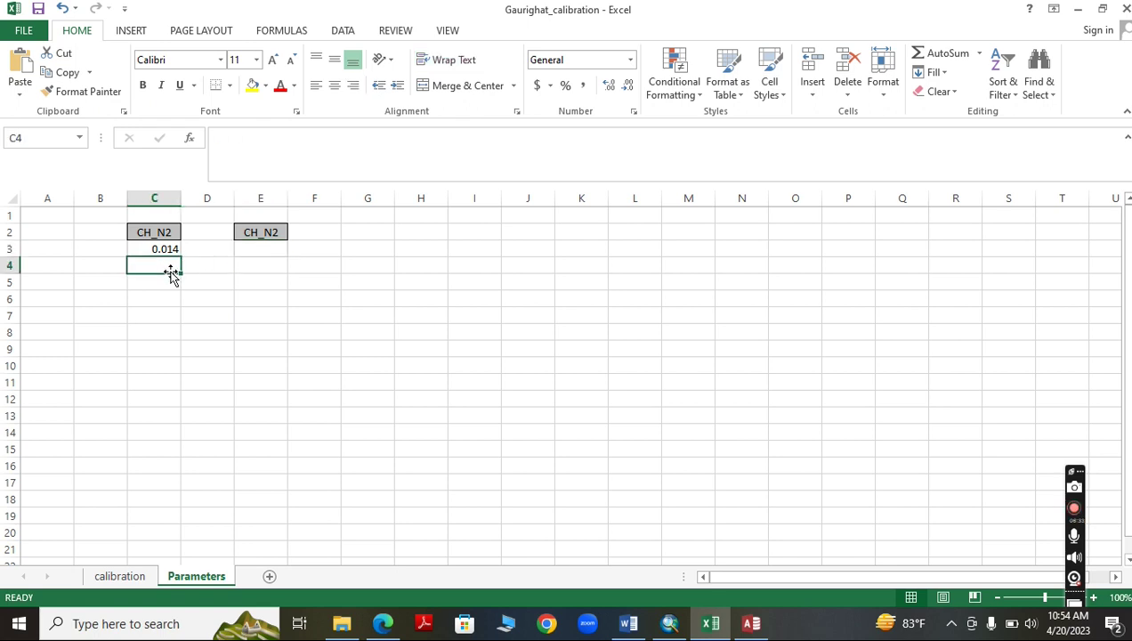
click(268, 250)
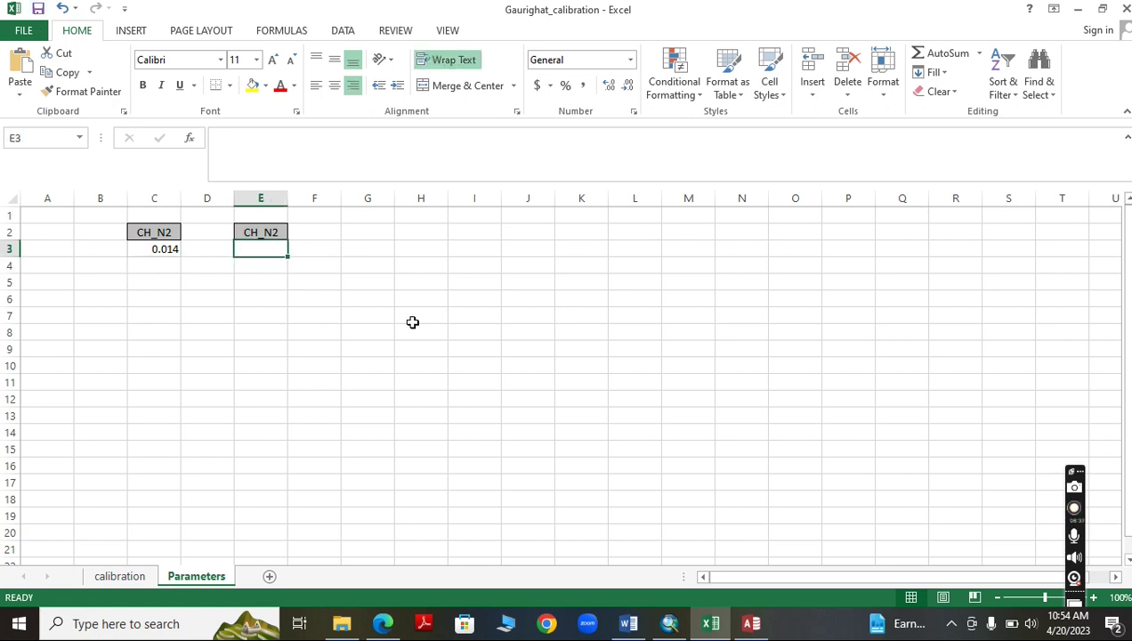
text(0.2)
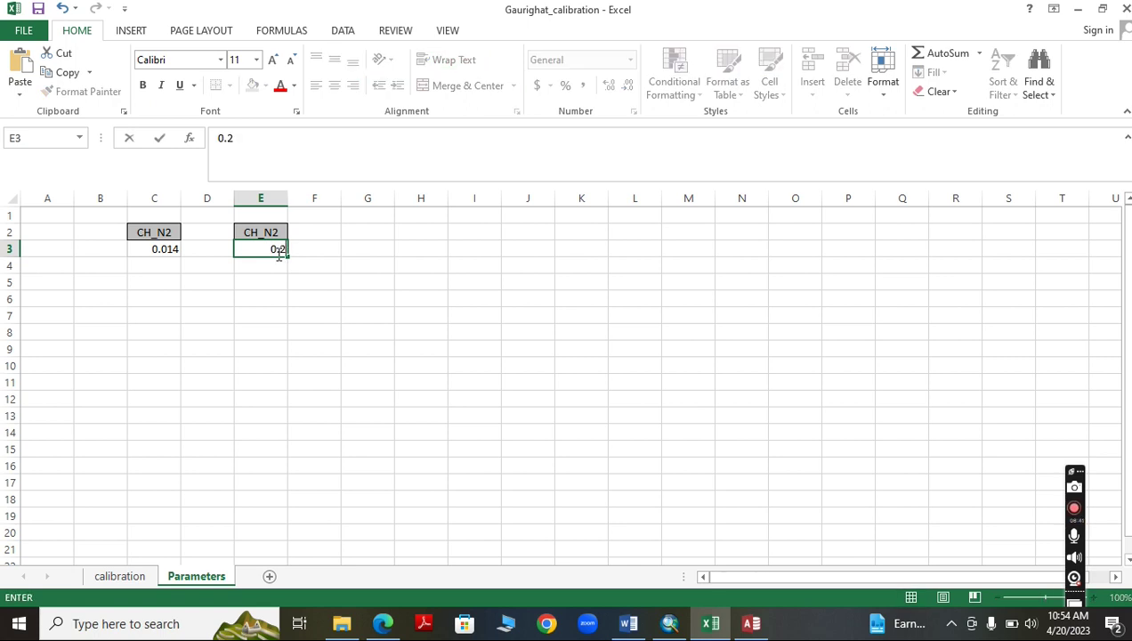
click(259, 278)
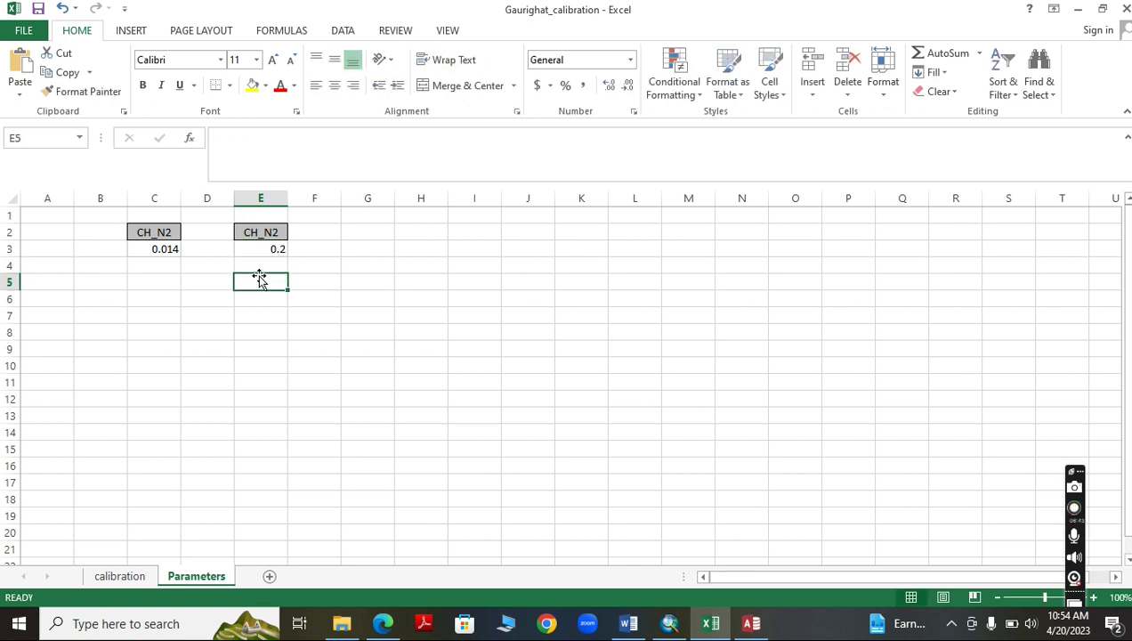
Copy the 0.2 value from E3, paste it as CH_N2 for subbasin 26 in Access's rte table, and save the table.
right_click(273, 244)
click(316, 278)
click(752, 623)
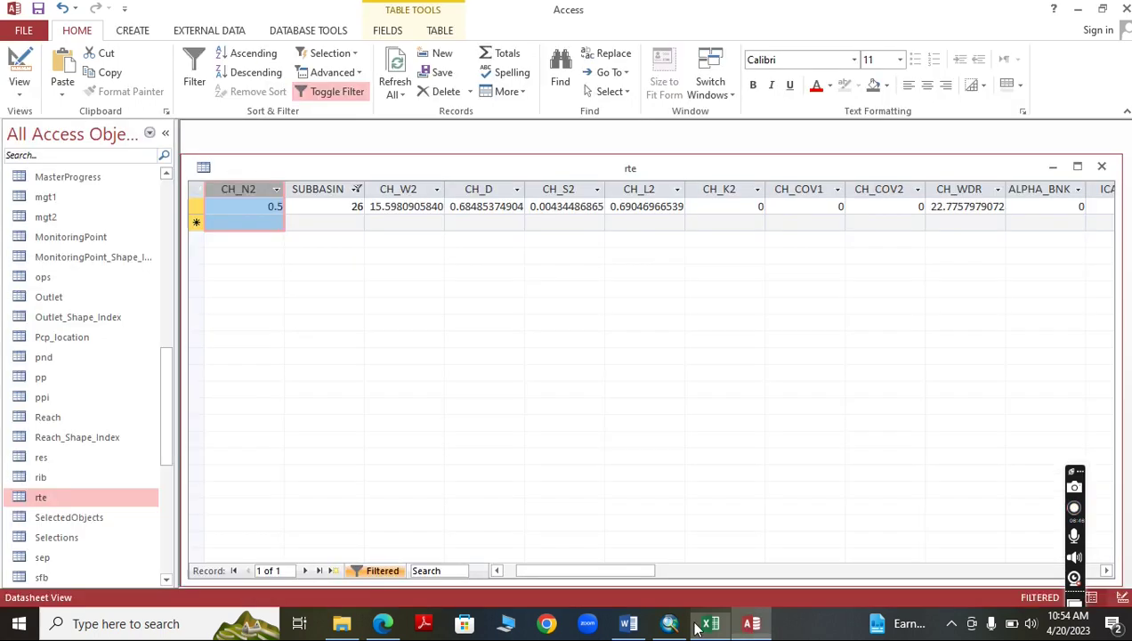
click(253, 206)
right_click(253, 206)
click(277, 263)
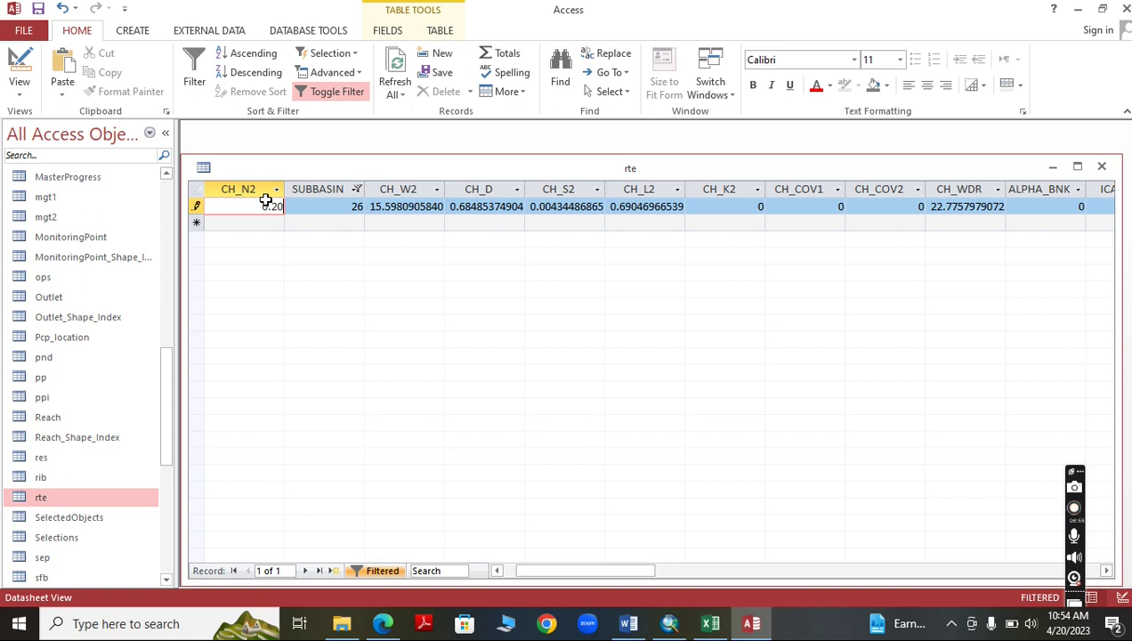
click(38, 9)
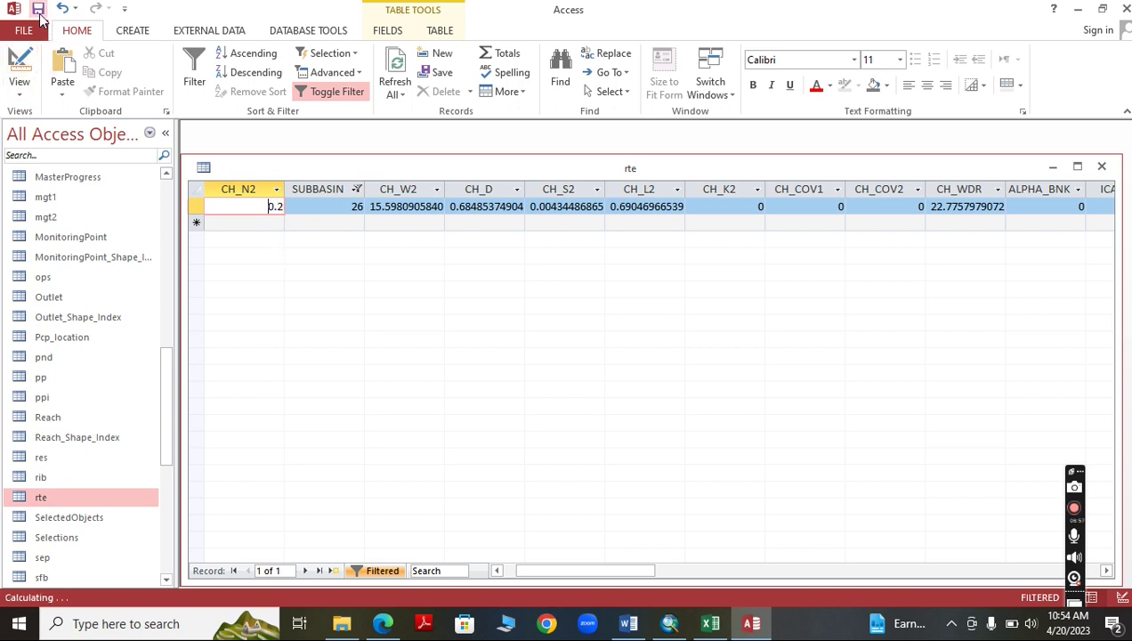
Close the rte table and Access, and switch to the swat_model project in ArcMap.
click(1103, 168)
click(1126, 8)
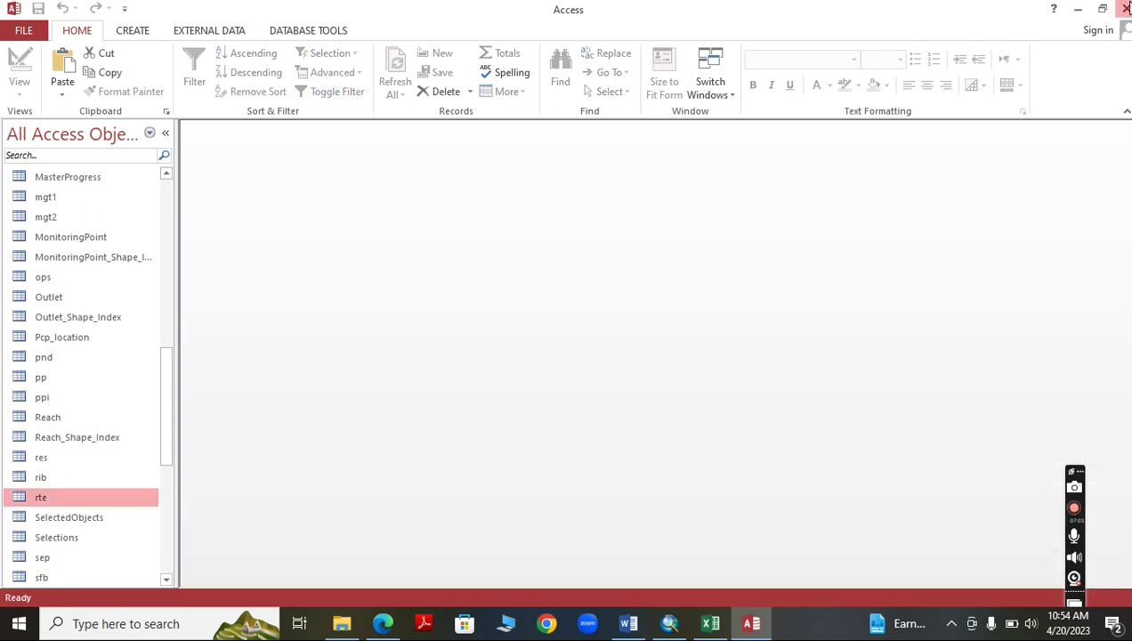
click(669, 623)
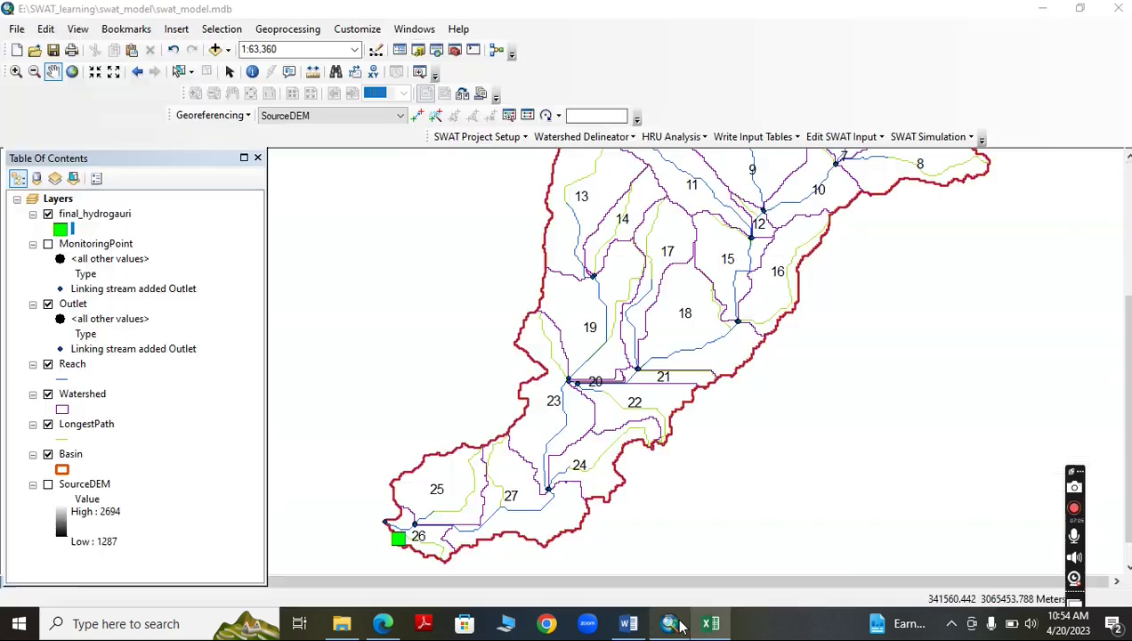
scroll(616, 379, up, 1)
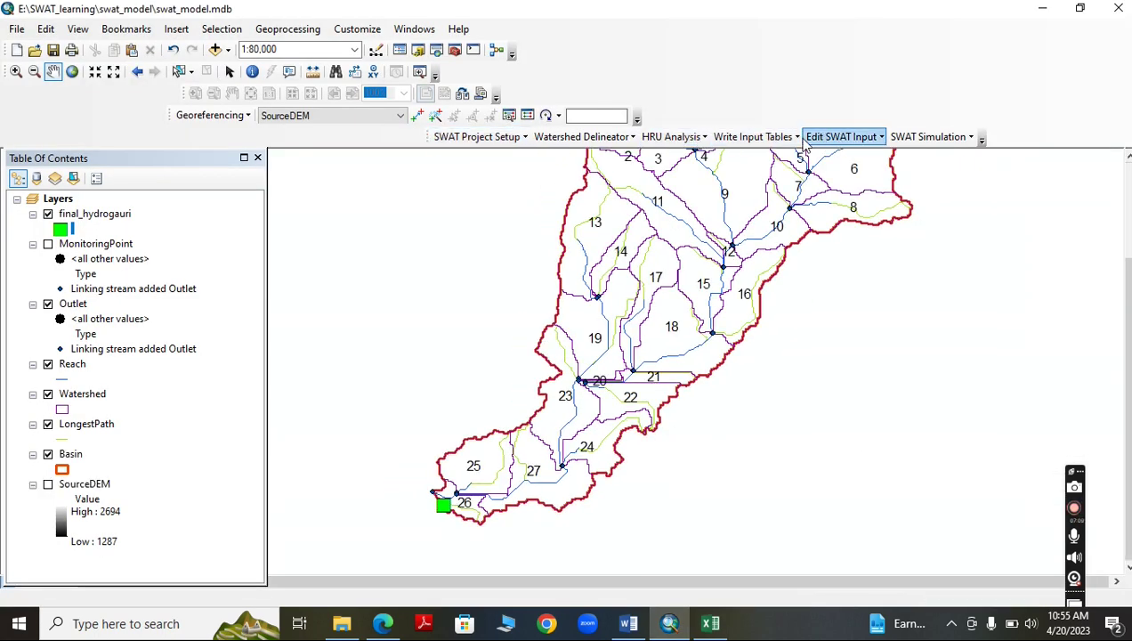
Rewrite the .Rte SWAT input files and close the rewrite dialog.
click(852, 142)
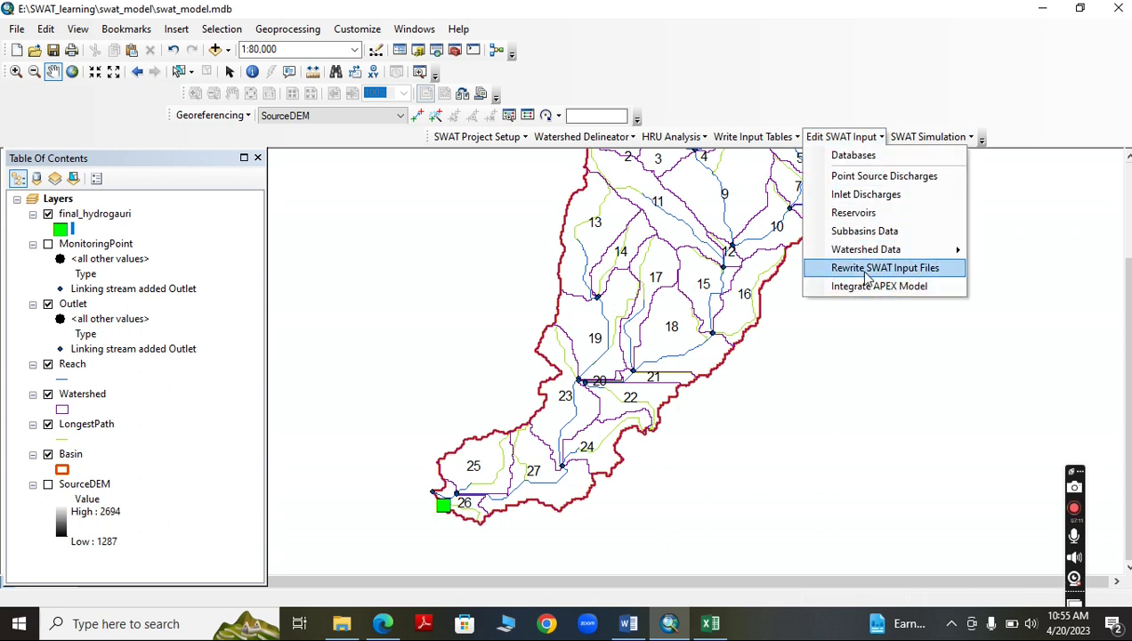
click(913, 272)
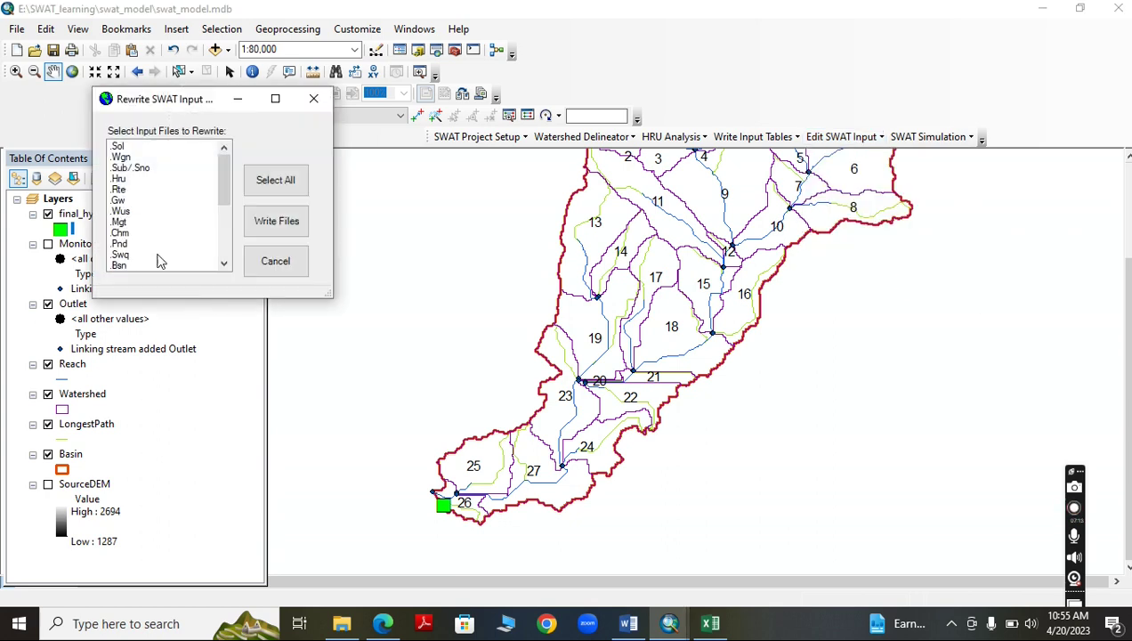
click(119, 189)
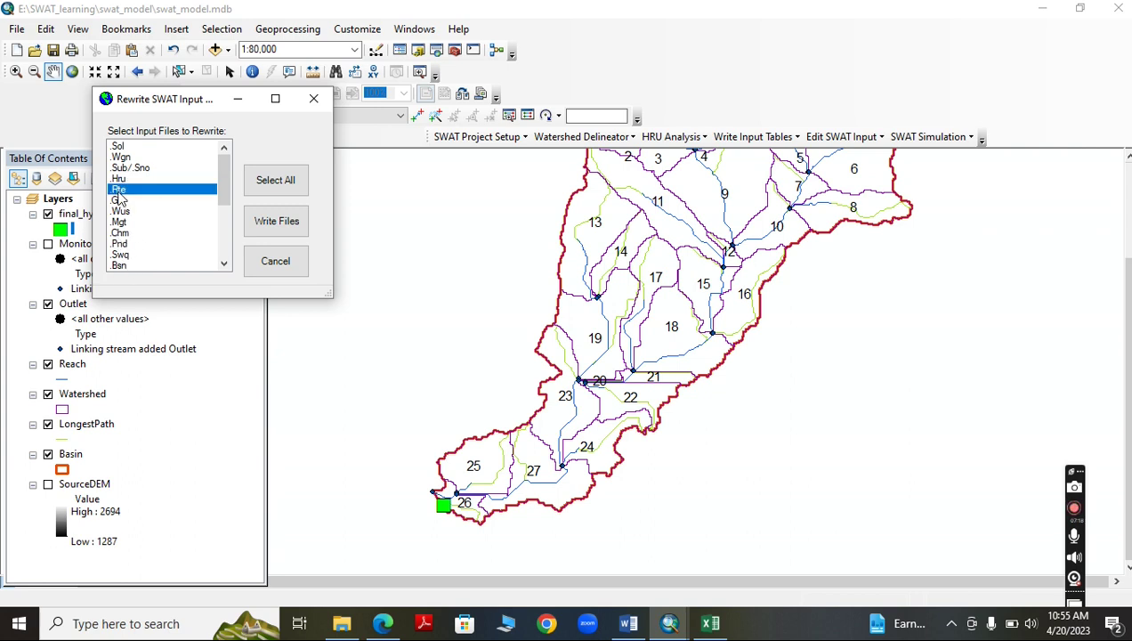
click(267, 228)
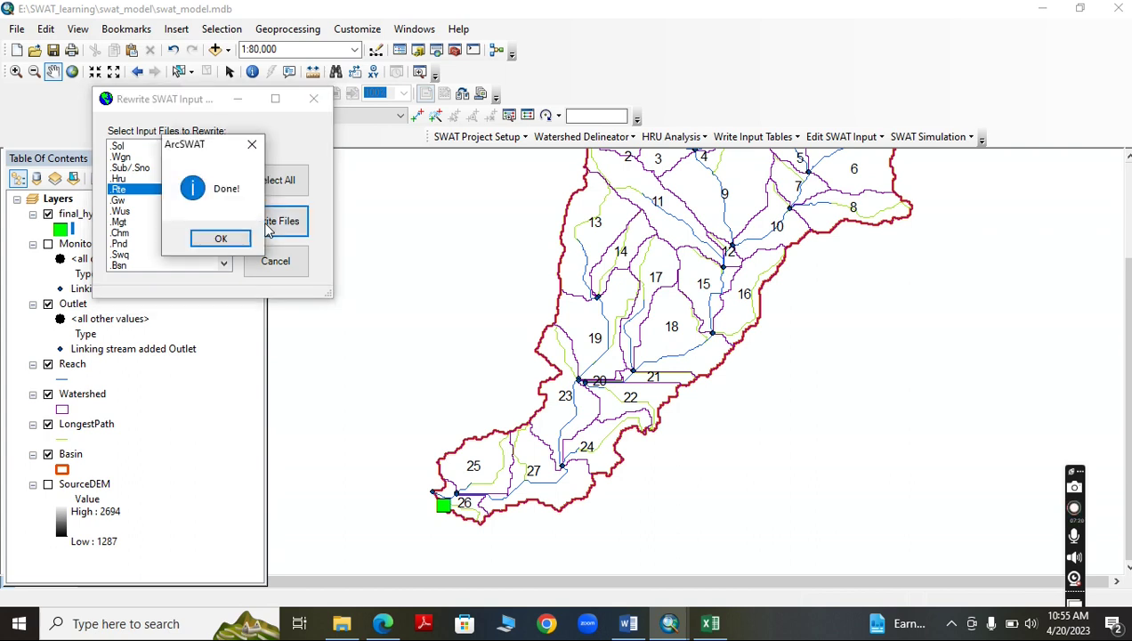
click(242, 241)
click(283, 261)
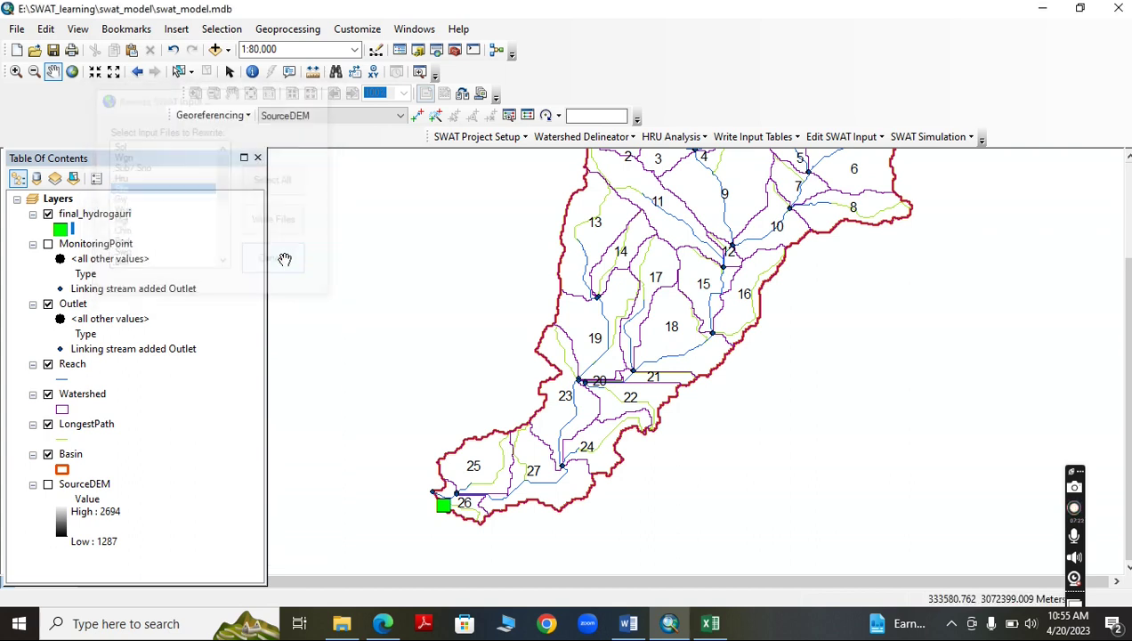
Set up the SWAT simulation run using the 64-bit release executable, with monthly printout from 1/1/1987 to 12/31/2014.
click(928, 137)
click(935, 156)
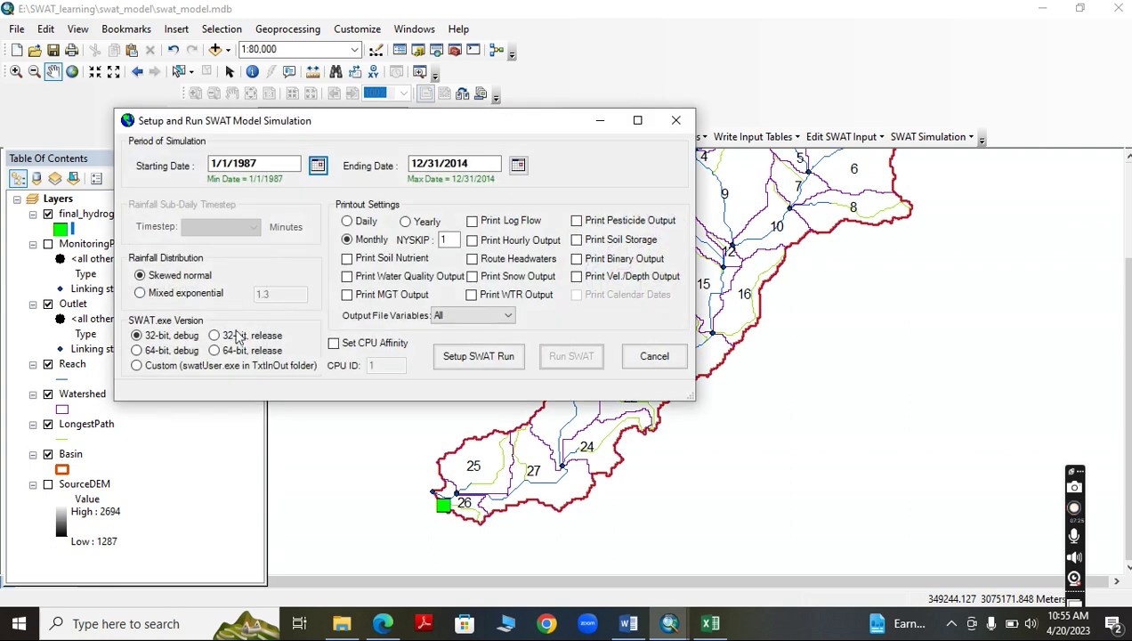
click(216, 351)
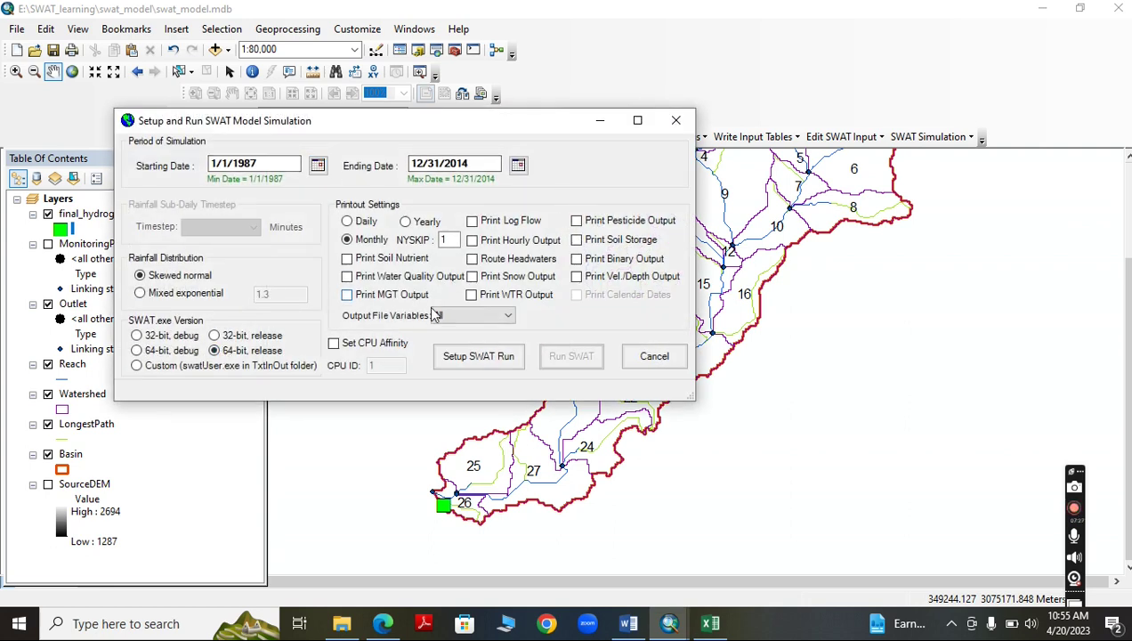
click(479, 361)
click(450, 303)
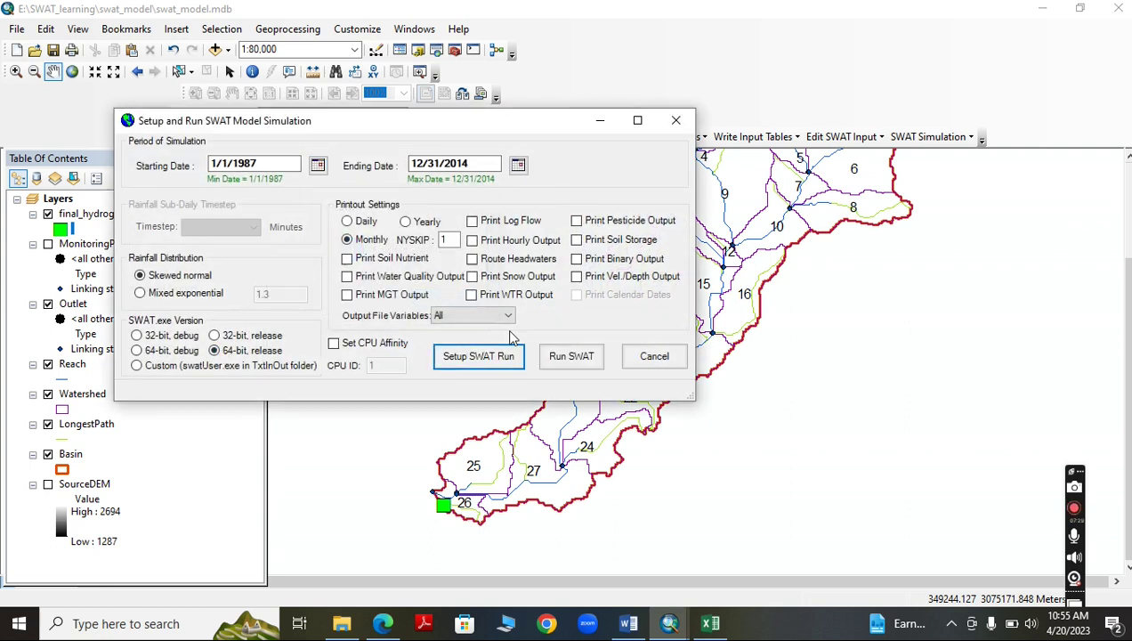
Run the SWAT simulation and close the setup and run dialog.
click(570, 356)
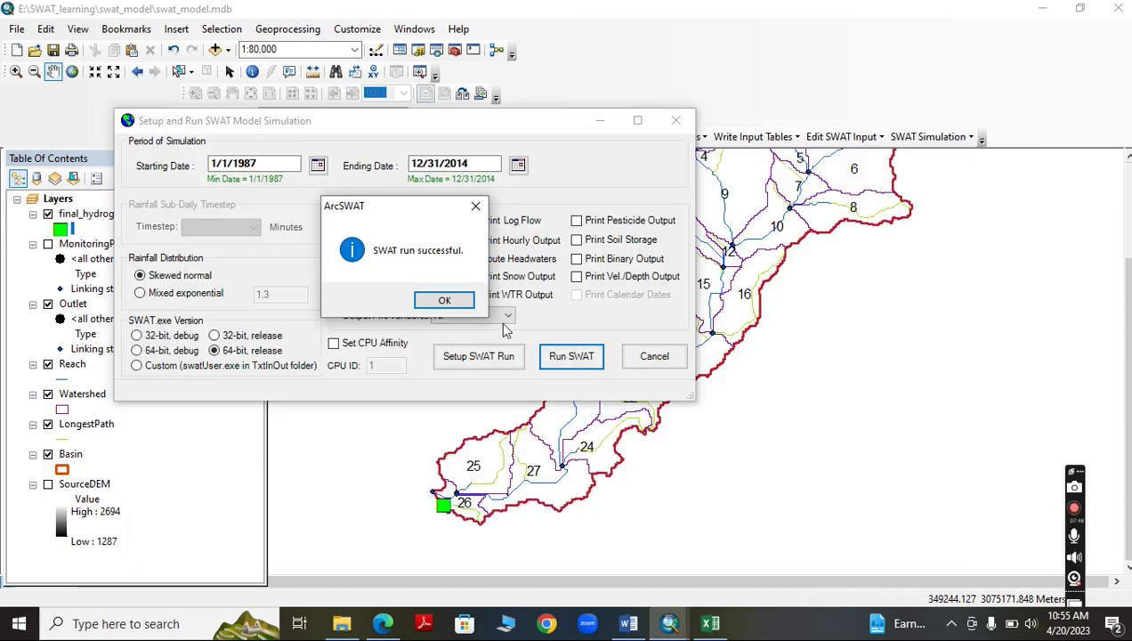
click(444, 300)
click(654, 356)
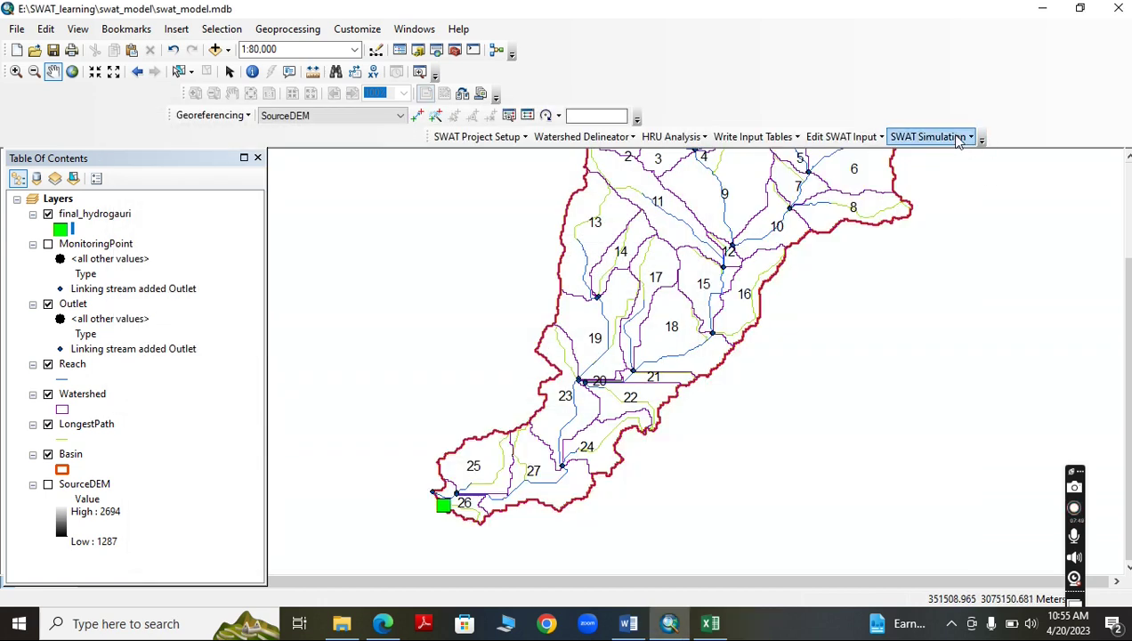
Import the output.rch and output.sub result files of the new run into the SWAT output database.
click(969, 136)
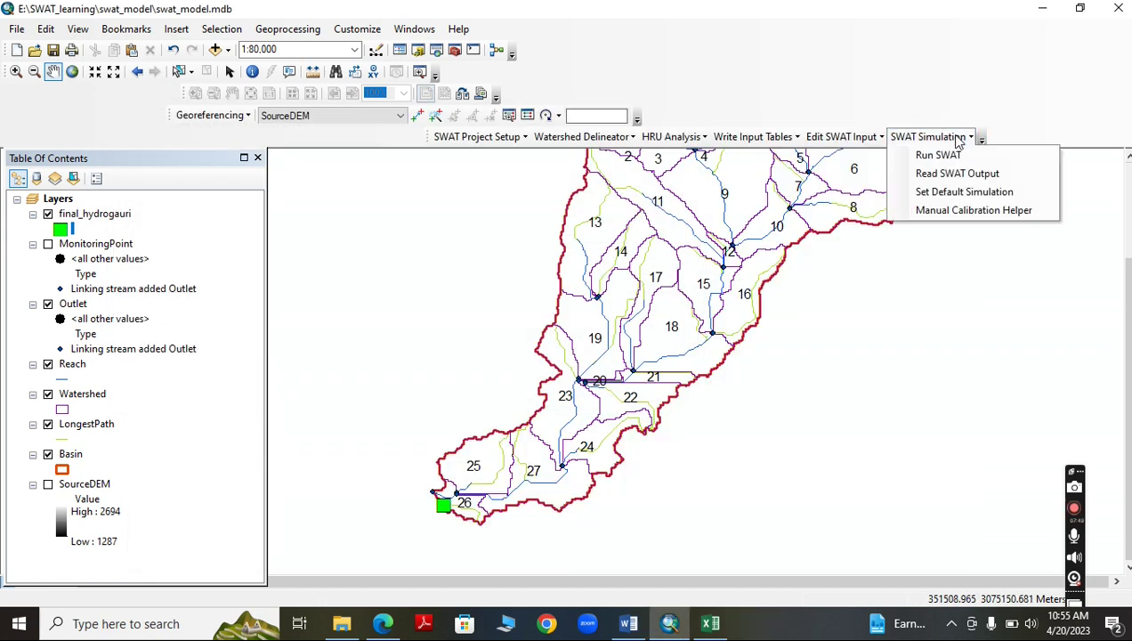
click(957, 174)
click(188, 103)
click(174, 124)
click(111, 96)
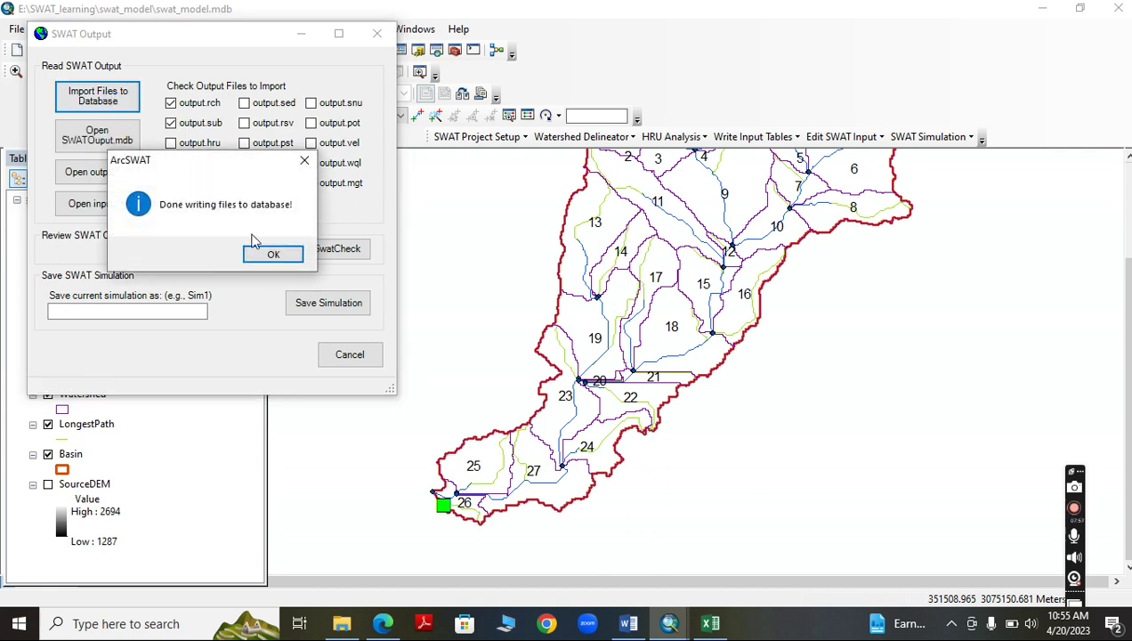
click(264, 256)
Save the current simulation as CH_N2_0.2 and close the SWAT output dialog.
click(120, 316)
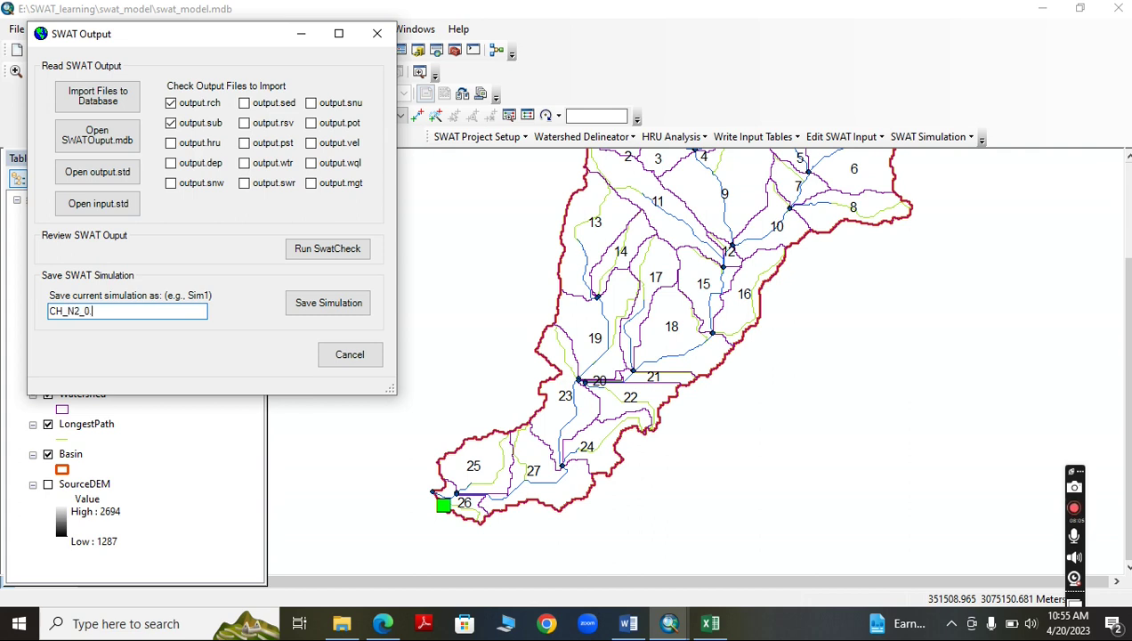
click(298, 296)
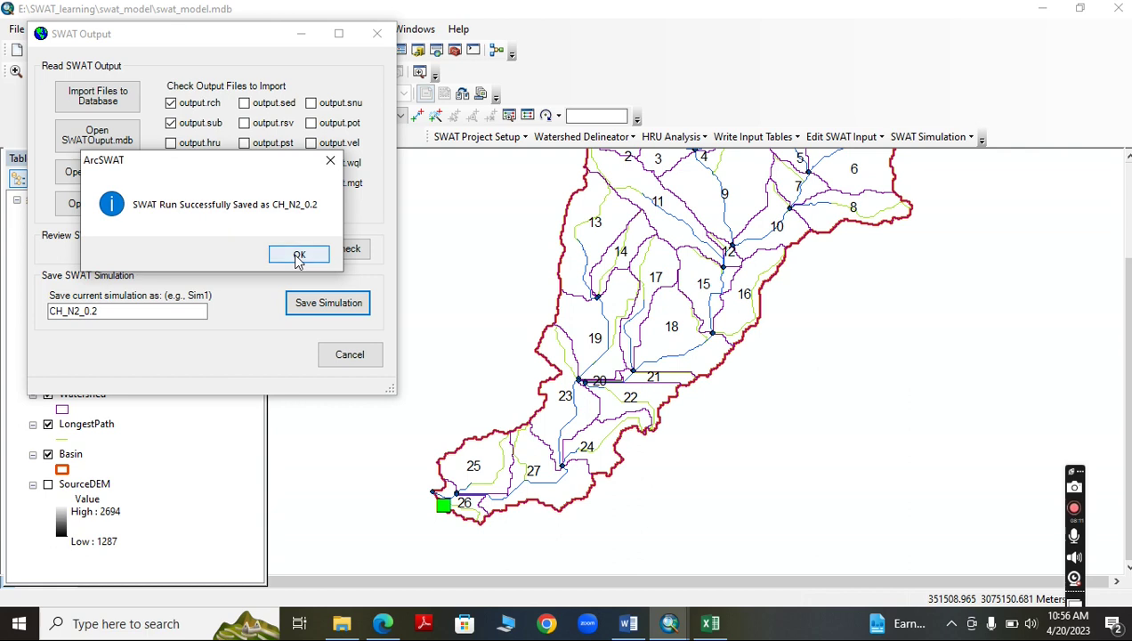
click(299, 254)
click(347, 356)
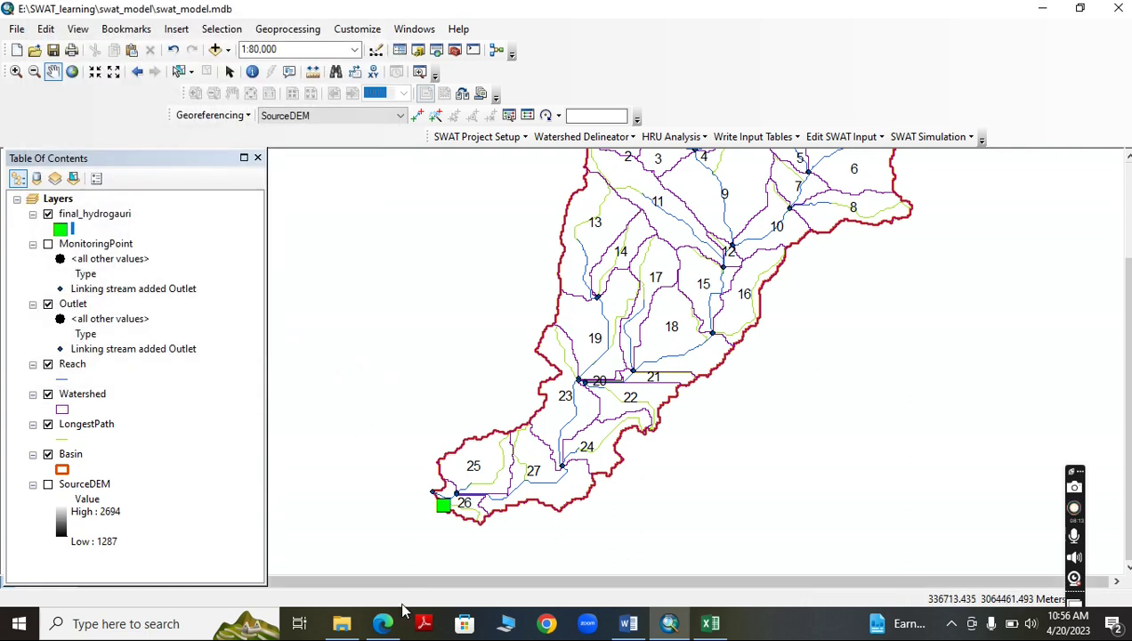
Switch to File Explorer, open the SWATOutput database from Scenarios\CH_N2_0.2\TablesOut in Access, and enable its content.
click(338, 625)
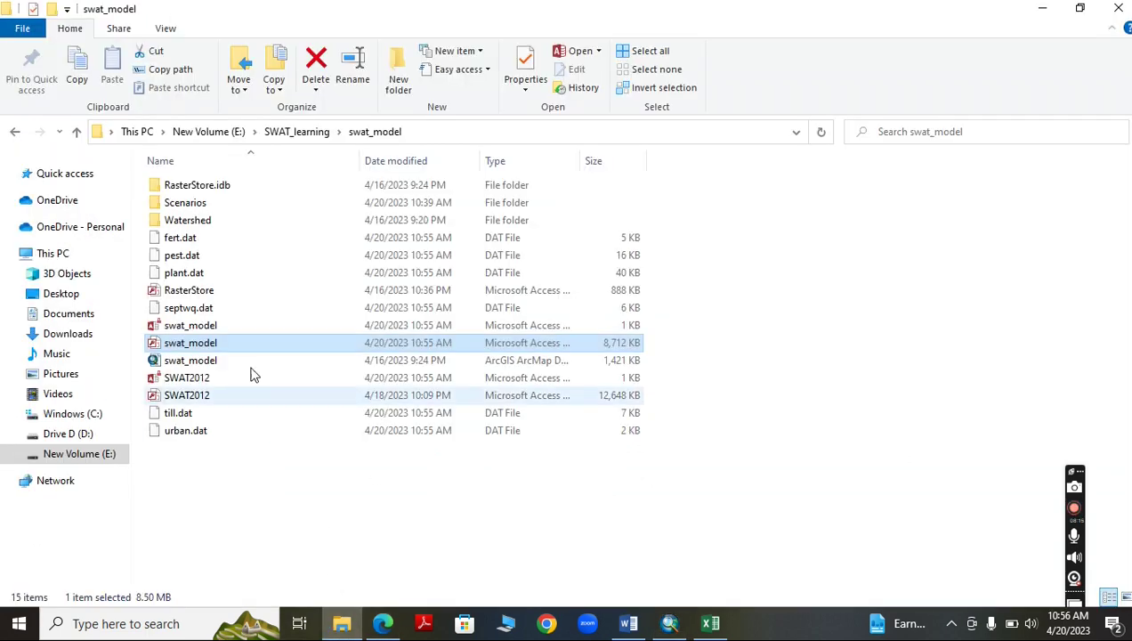
double_click(174, 203)
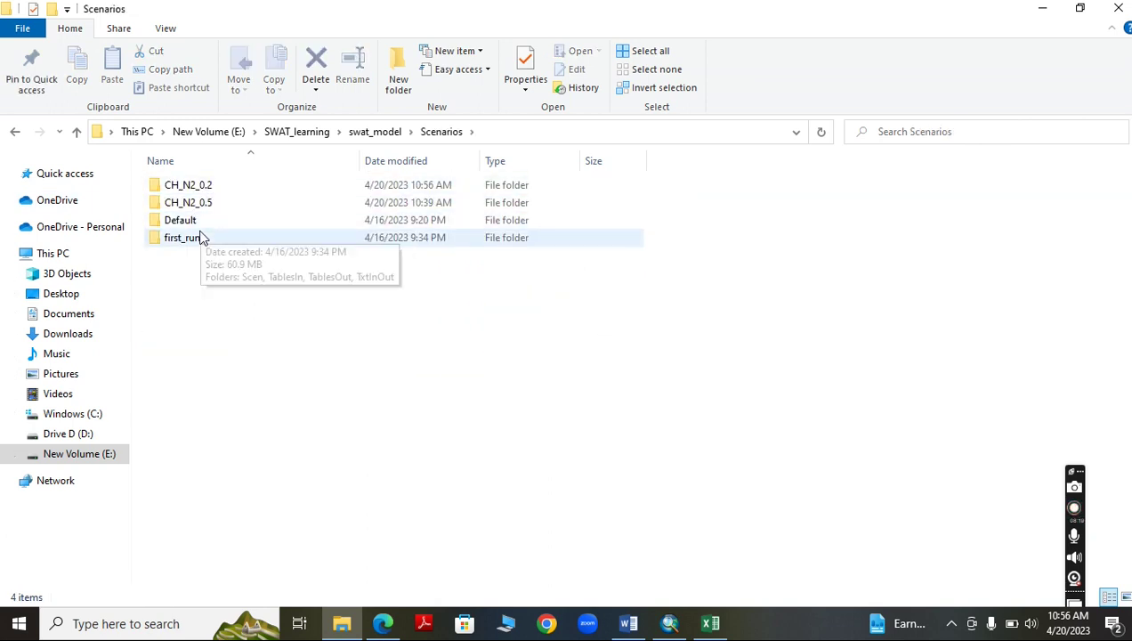
double_click(223, 194)
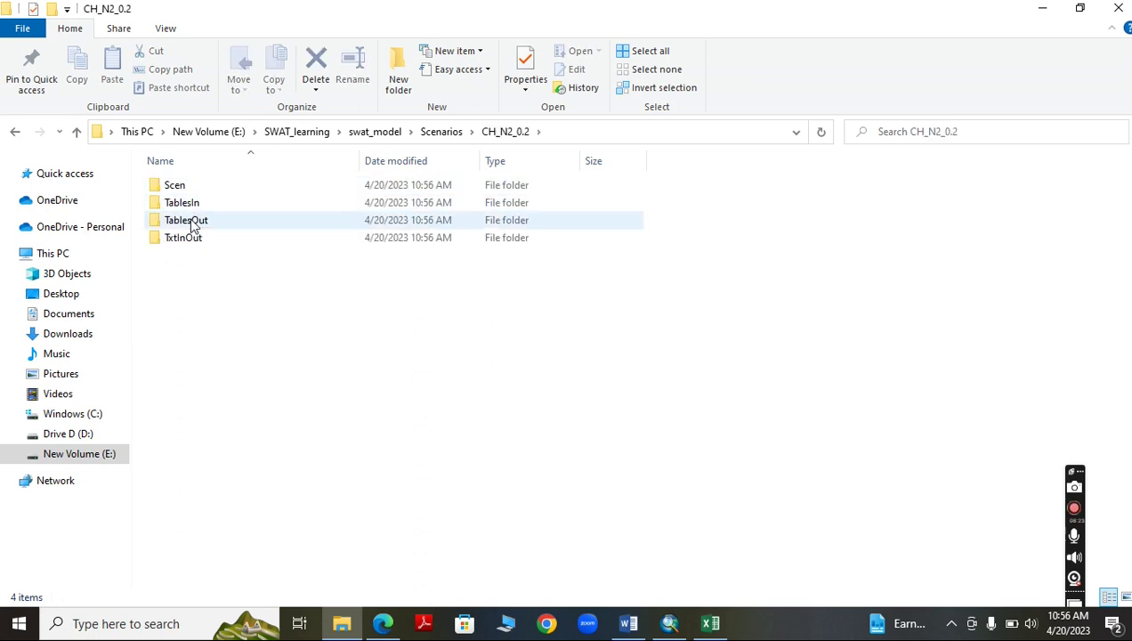
double_click(194, 220)
click(199, 187)
double_click(199, 187)
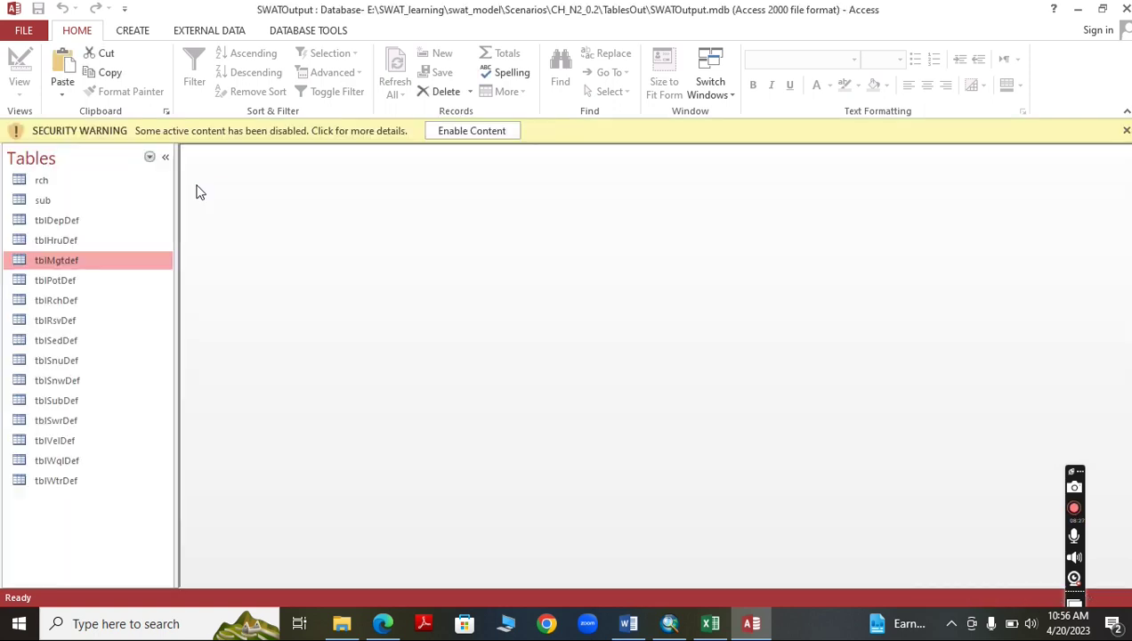
click(445, 131)
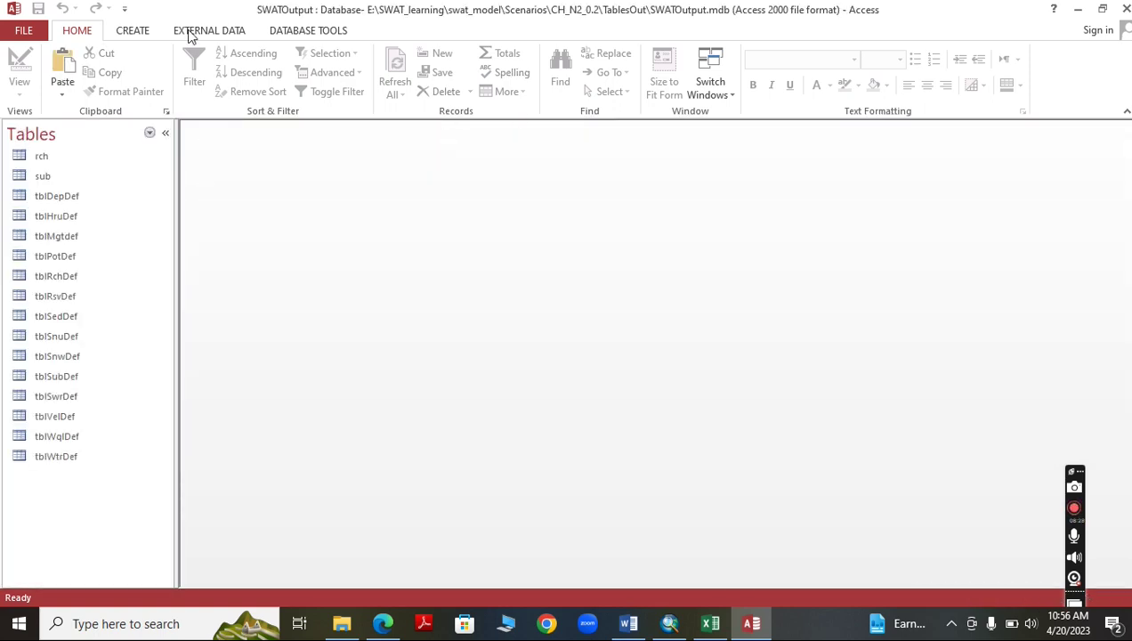
Open the rch table and filter its SUB field to subbasin 26 only.
double_click(72, 157)
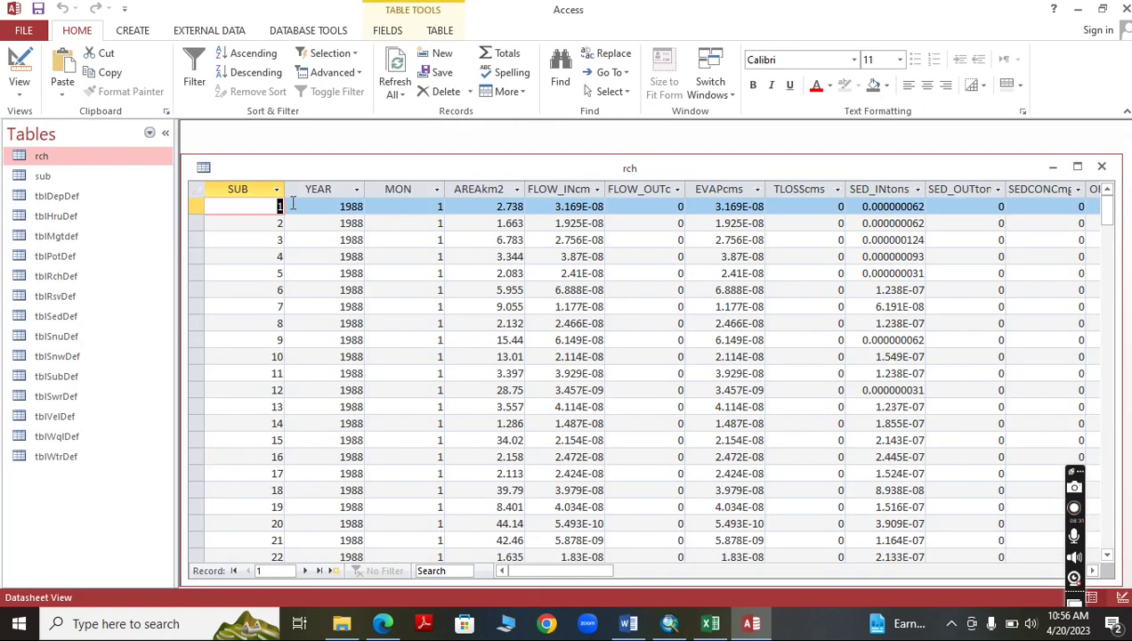
click(277, 190)
click(306, 293)
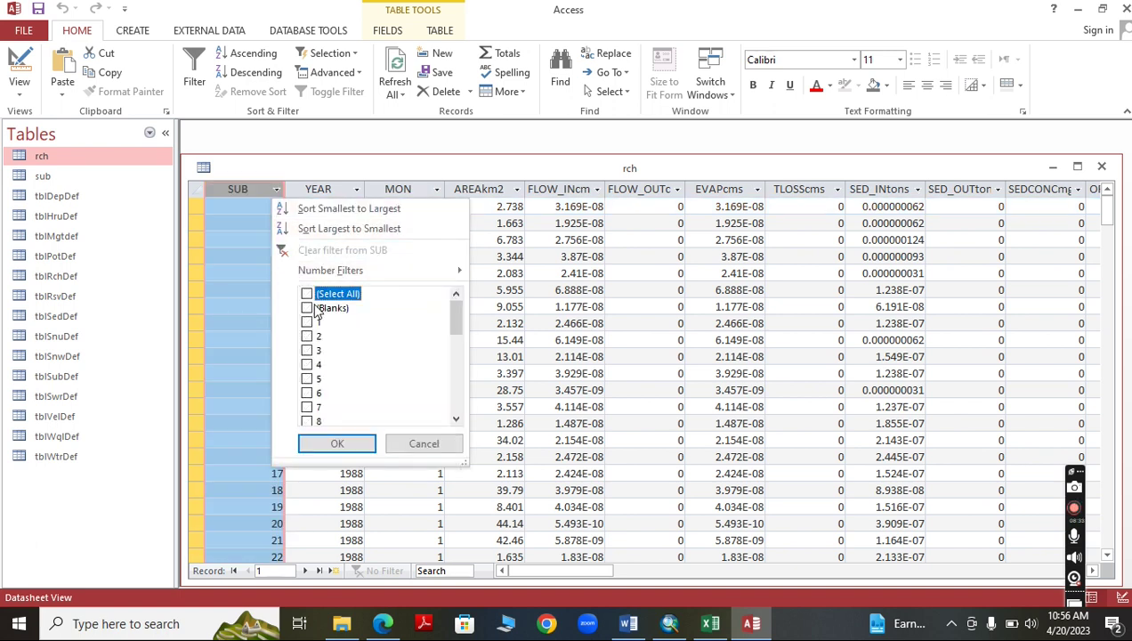
scroll(336, 384, down, 6)
click(336, 444)
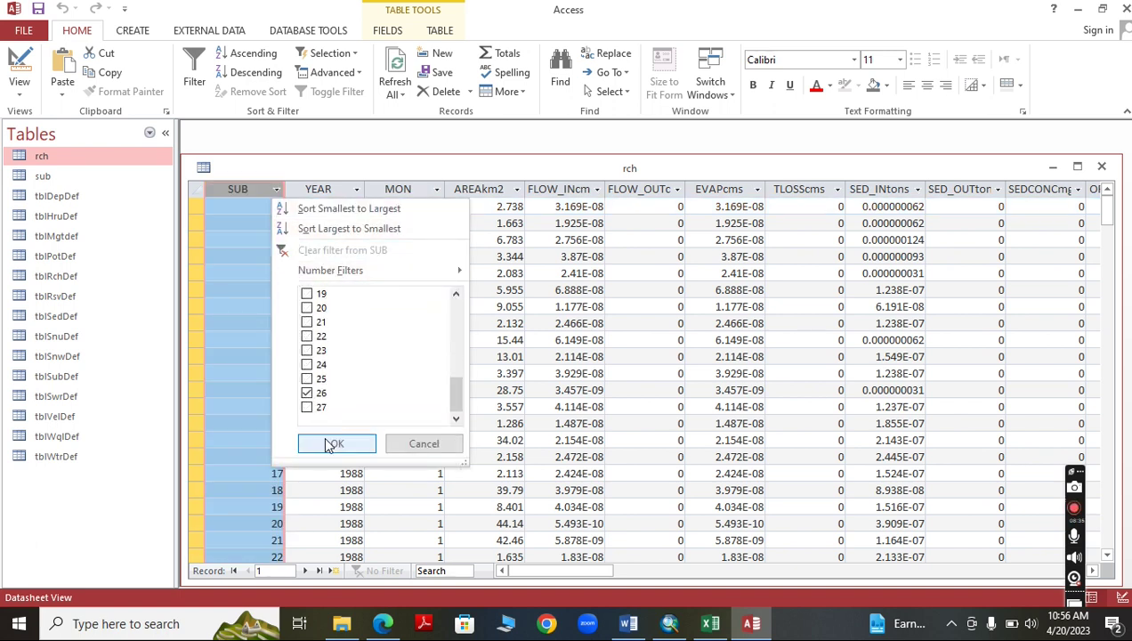
Switch to the Gaurighat_calibration workbook in Excel and examine the period covered by the Month column on the calibration sheet.
click(711, 623)
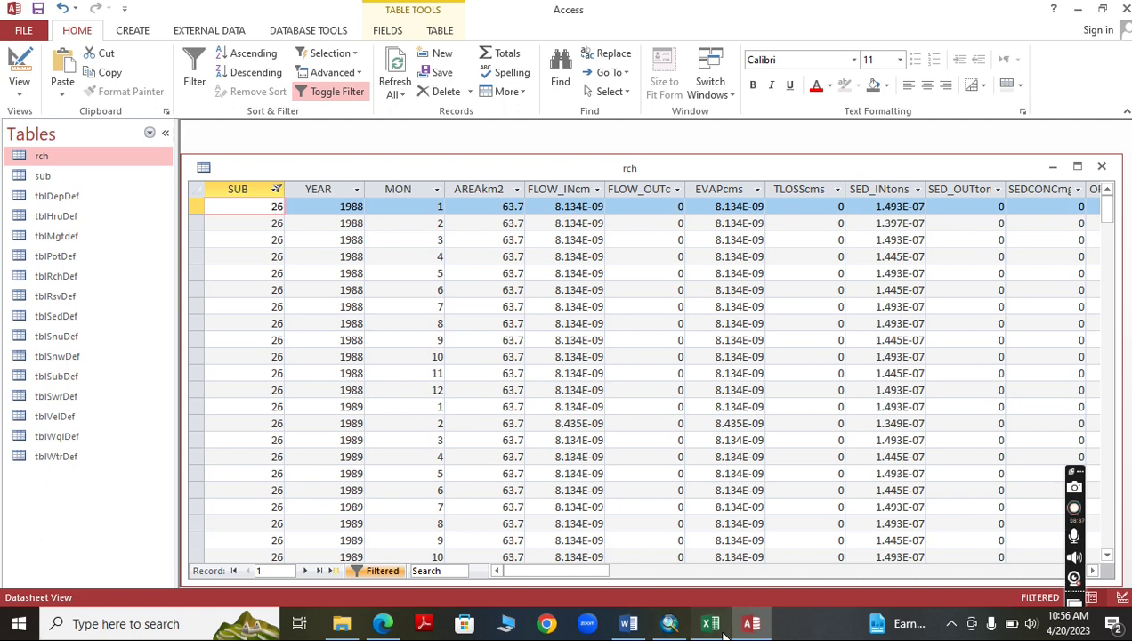
click(125, 577)
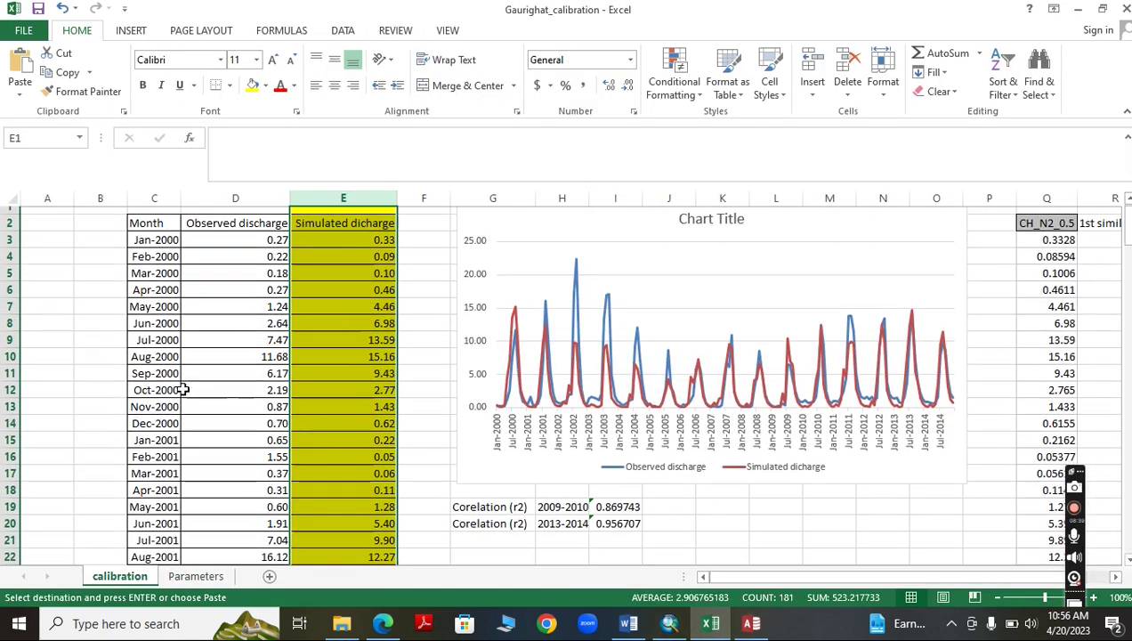
click(163, 251)
drag(166, 266, 165, 516)
Return to the rch table in Access and filter its YEAR field to 2000 through 2014.
click(757, 625)
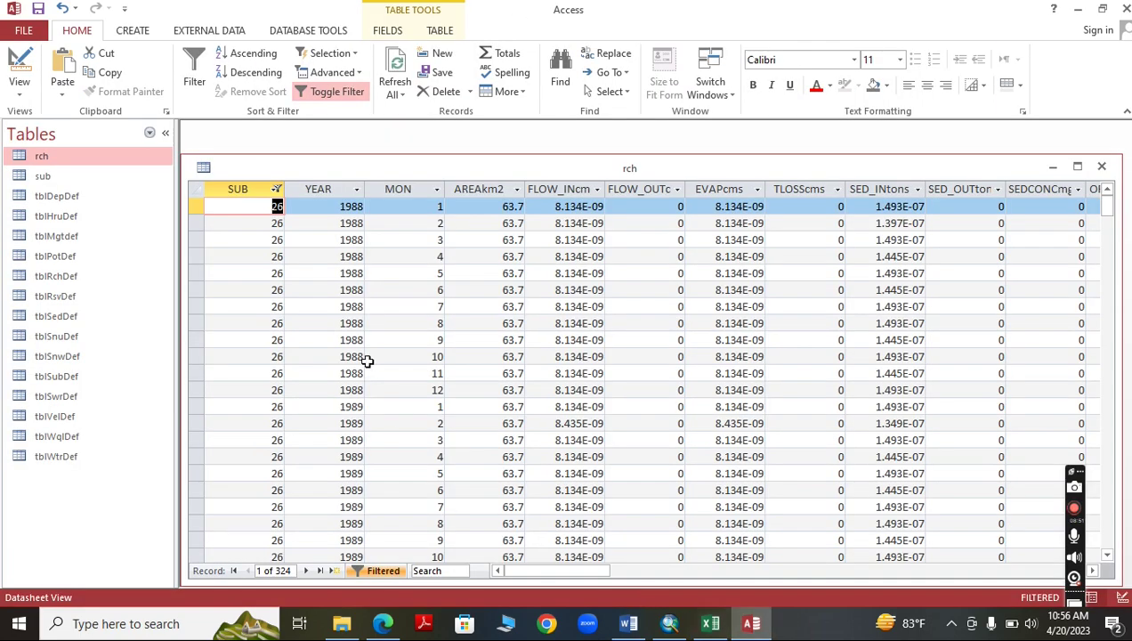
click(356, 189)
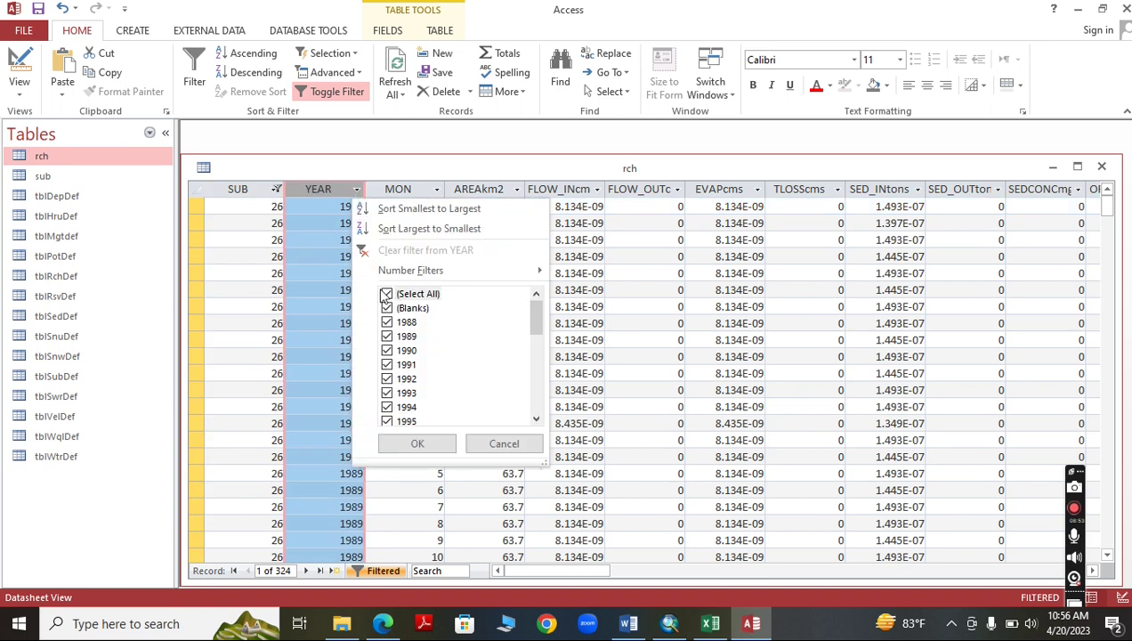
click(389, 297)
scroll(420, 334, down, 2)
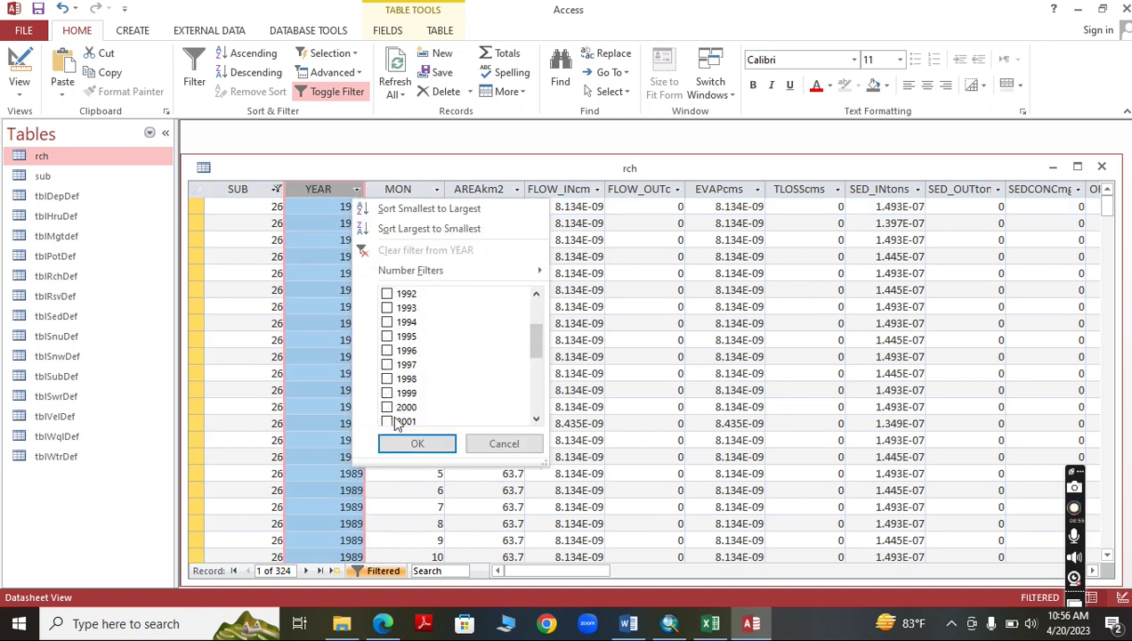
scroll(424, 402, down, 3)
scroll(388, 356, up, 1)
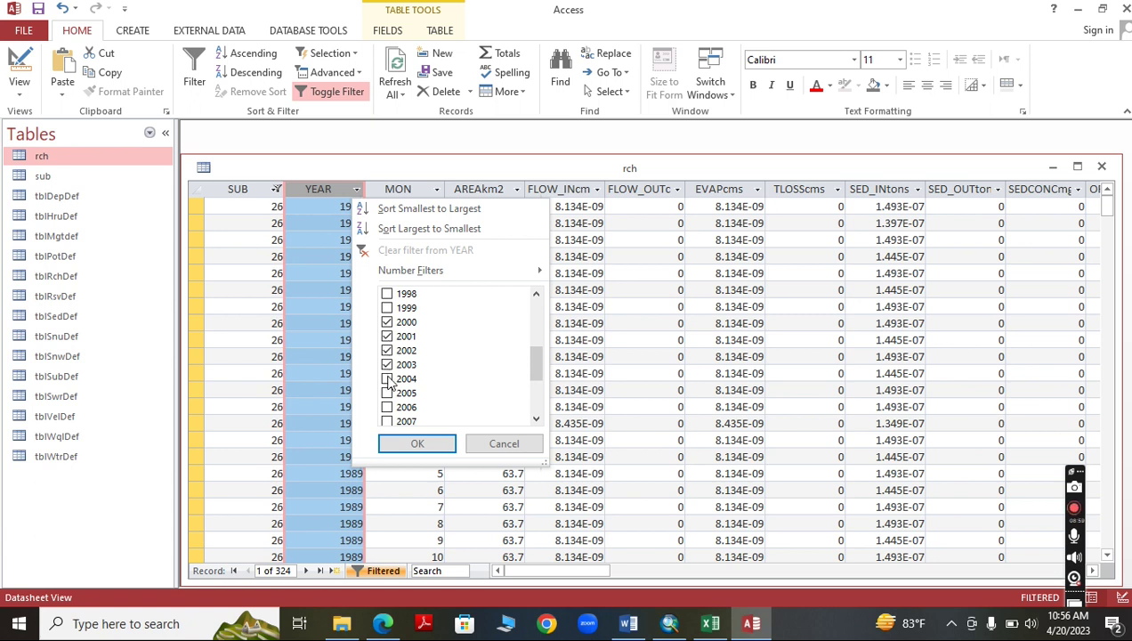
click(389, 406)
scroll(400, 408, down, 1)
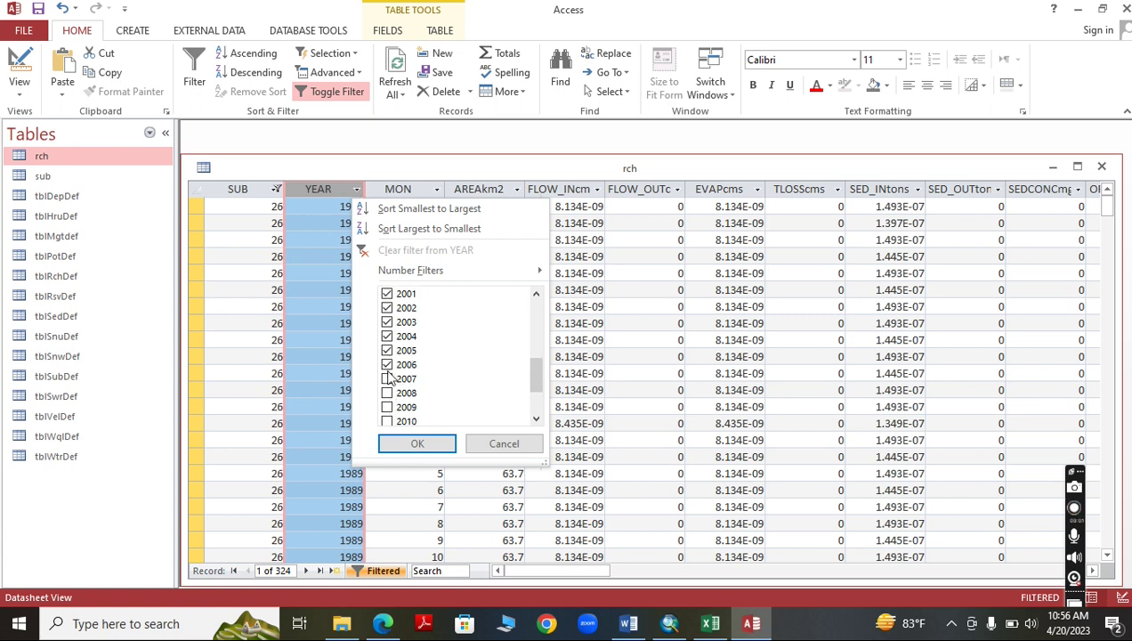
click(388, 408)
scroll(400, 406, down, 2)
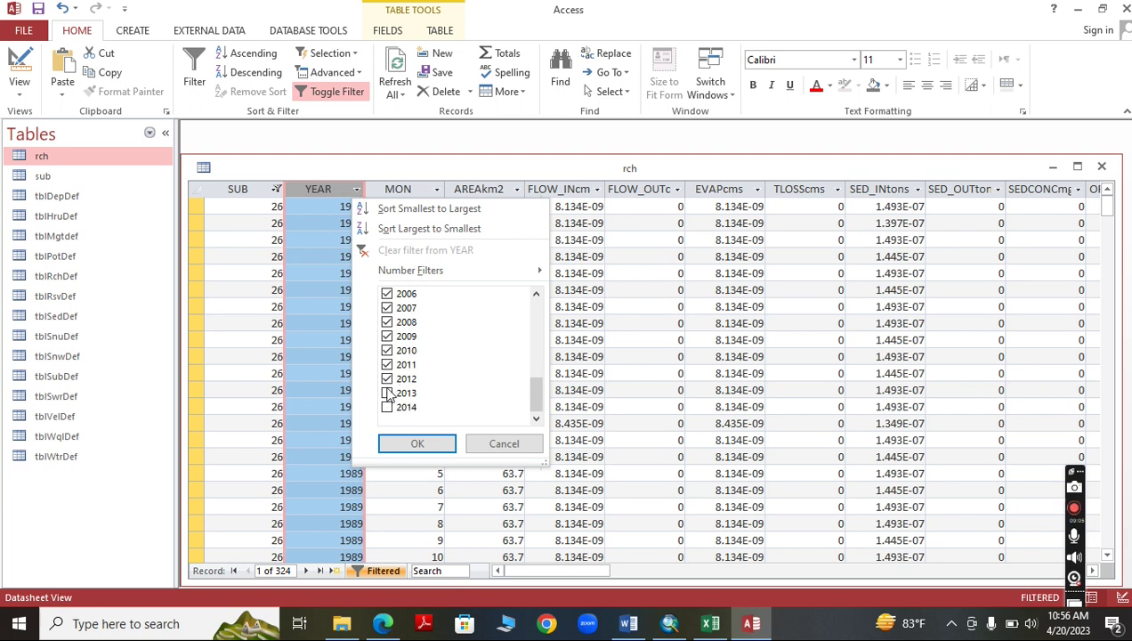
click(388, 408)
click(414, 443)
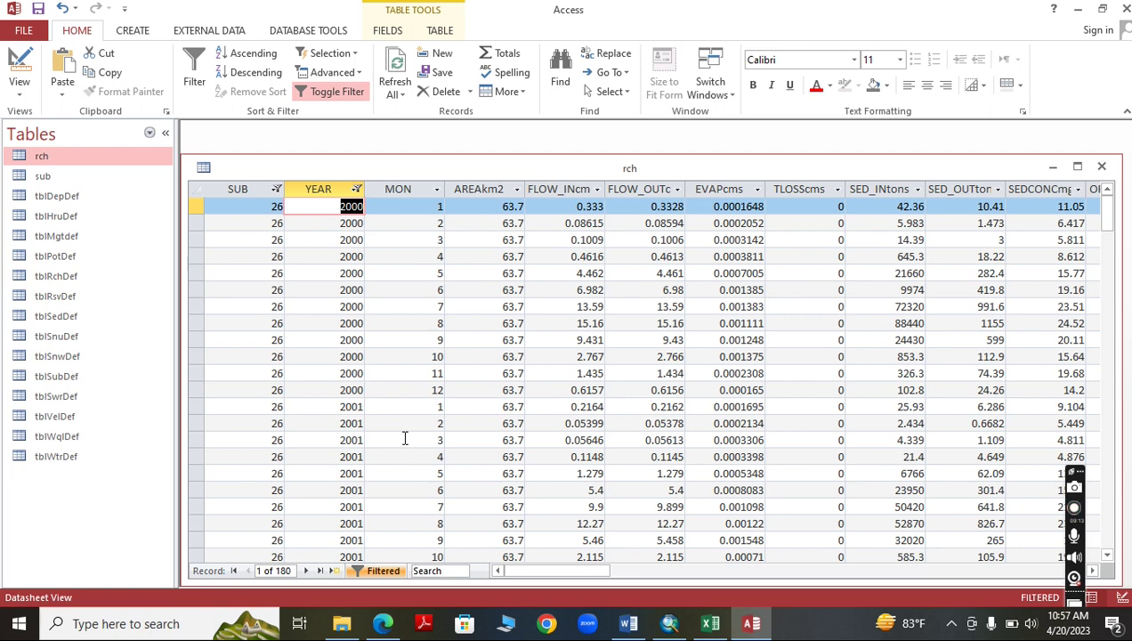
Copy the filtered FLOW_OUT column from Access and paste it at P2 on Excel's calibration sheet.
click(636, 191)
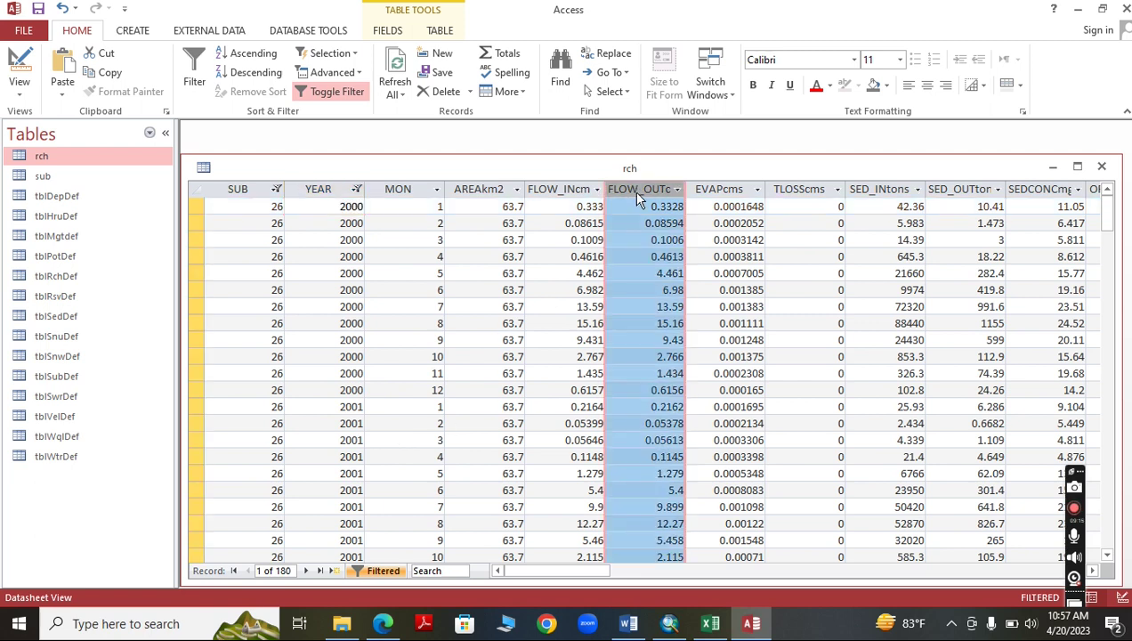
right_click(637, 200)
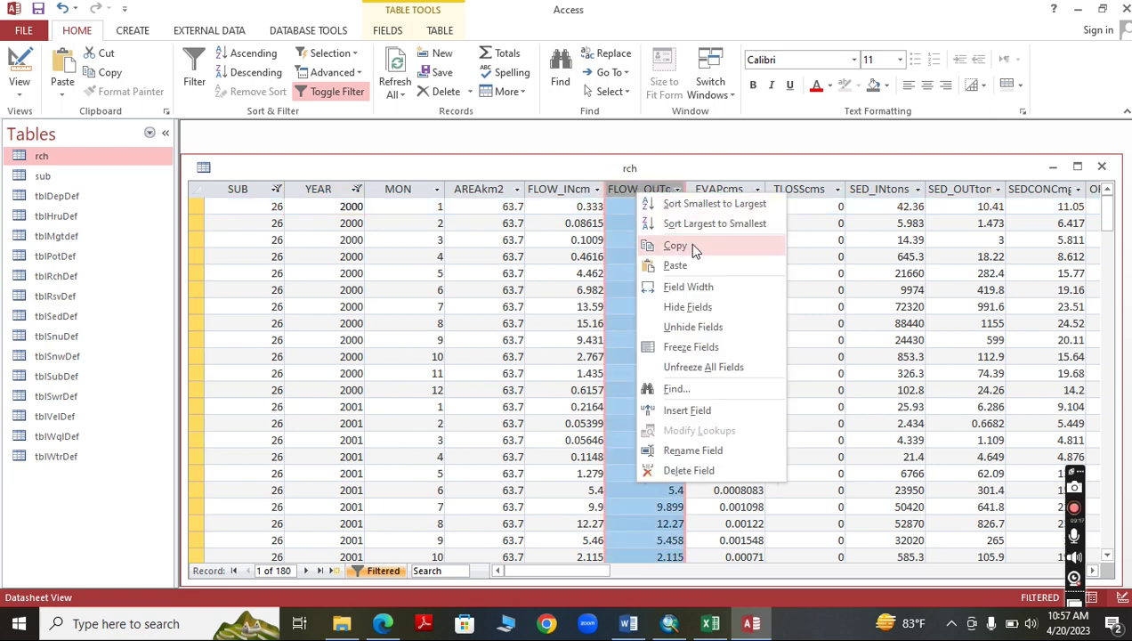
click(695, 246)
click(711, 623)
scroll(789, 438, up, 20)
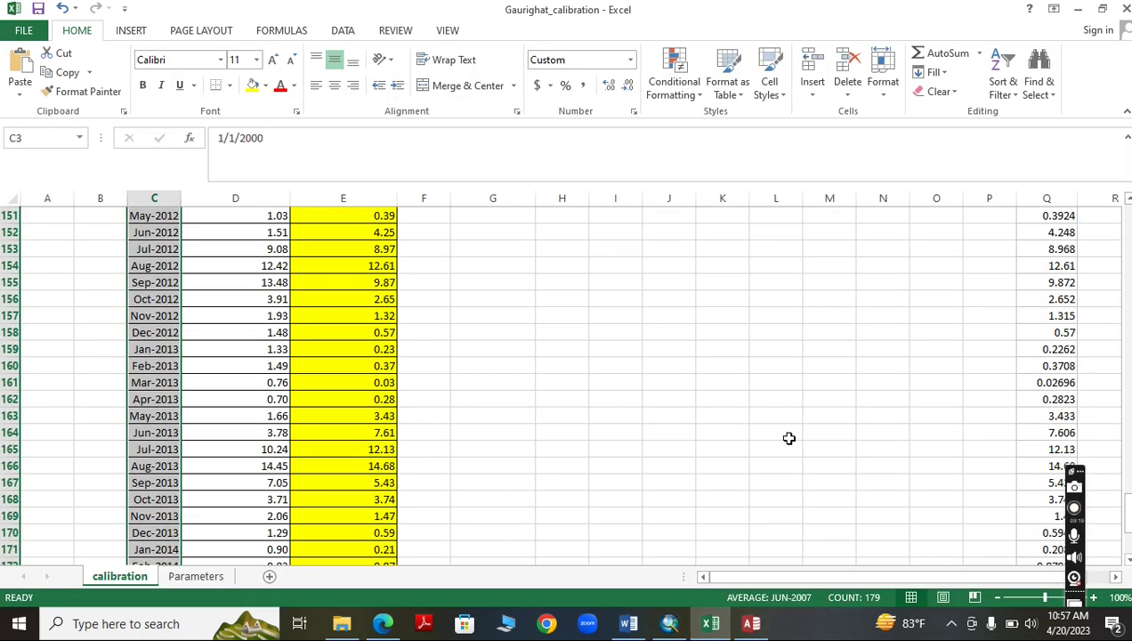
scroll(789, 438, up, 6)
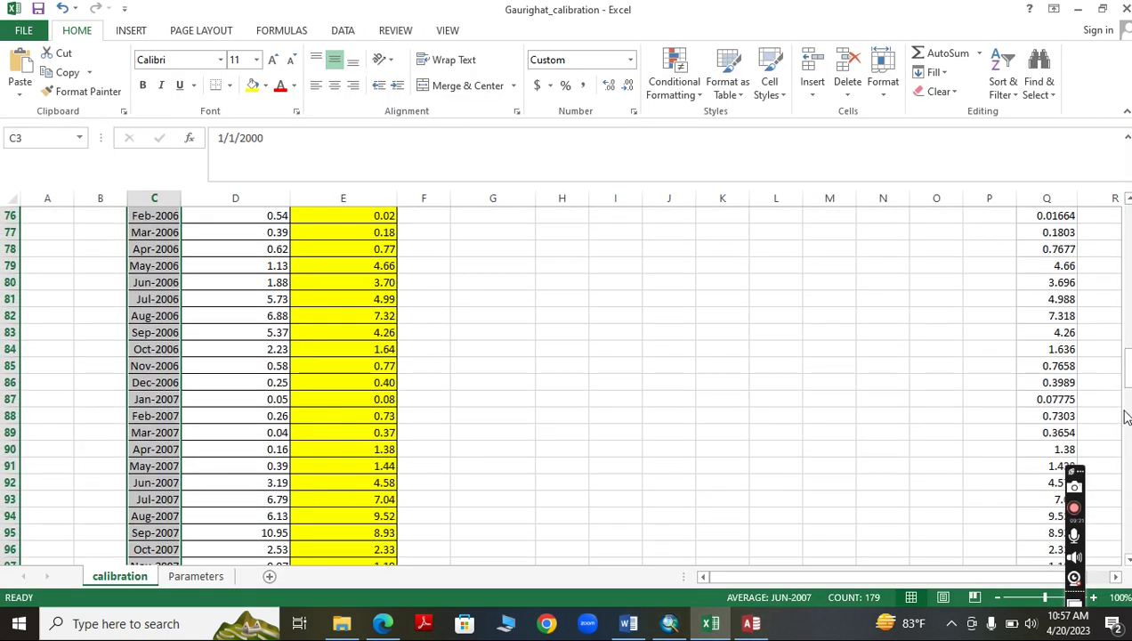
drag(1127, 369, 1127, 201)
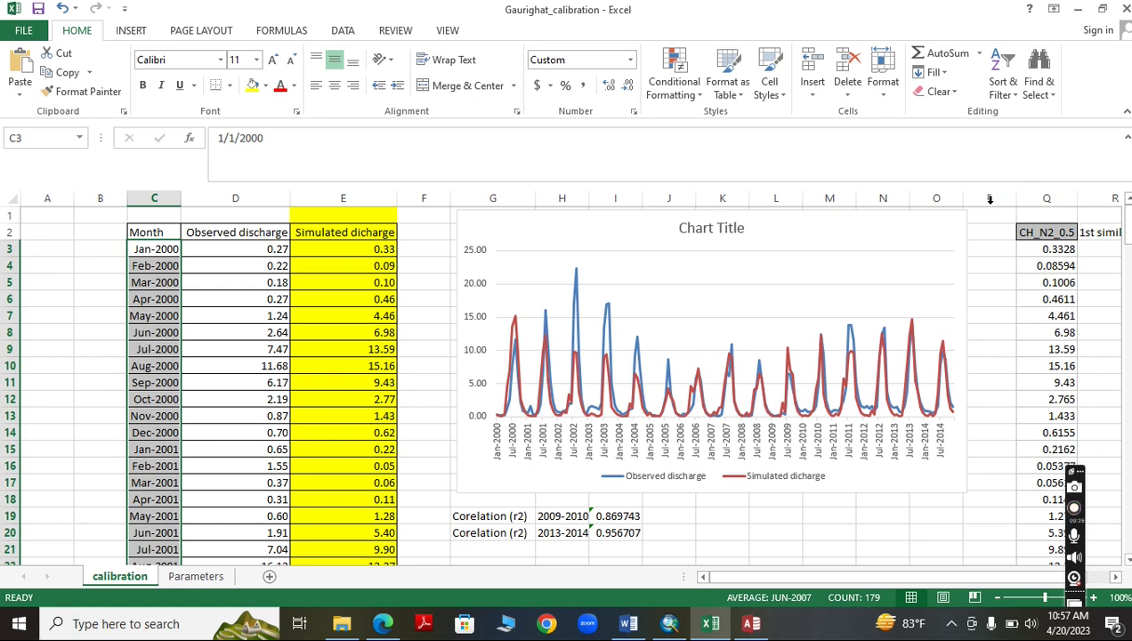
click(993, 232)
right_click(995, 231)
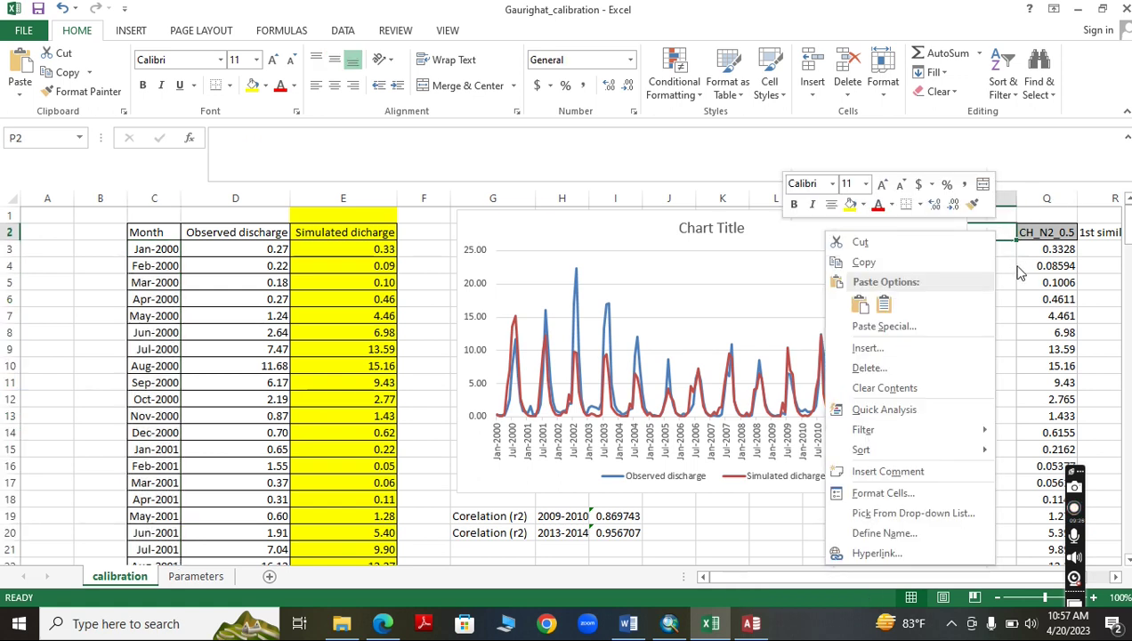
click(862, 307)
Insert an empty column before the pasted FLOW_OUT data in column P.
click(990, 198)
right_click(1049, 234)
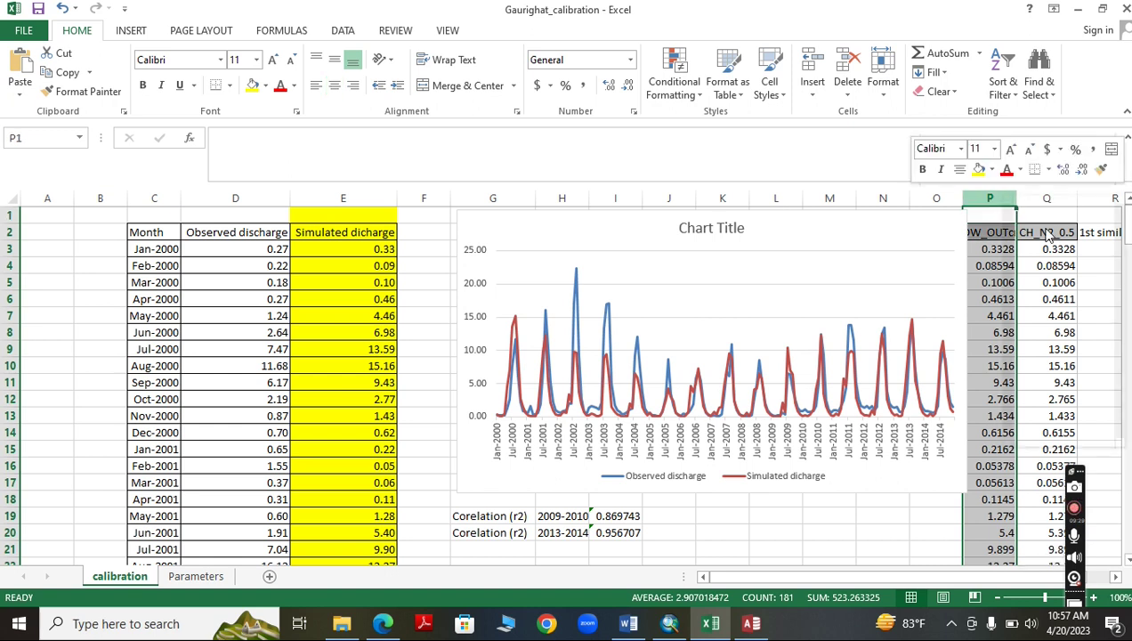
click(1039, 311)
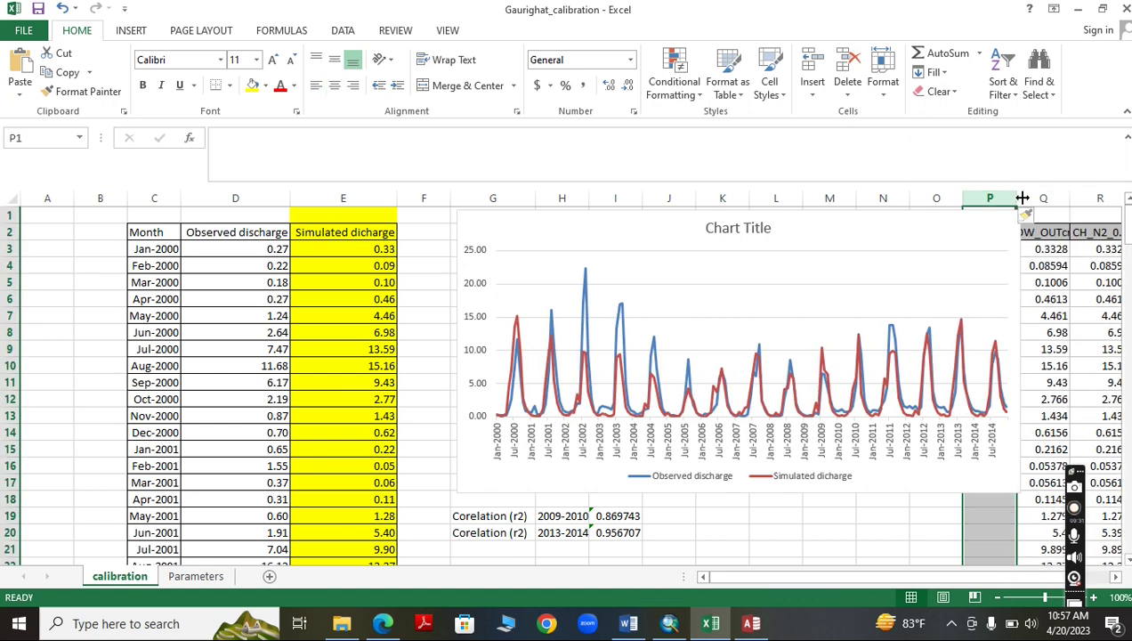
Narrow the discharge chart so that its right edge ends at column N and clears the pasted FLOW_OUT column.
click(1013, 281)
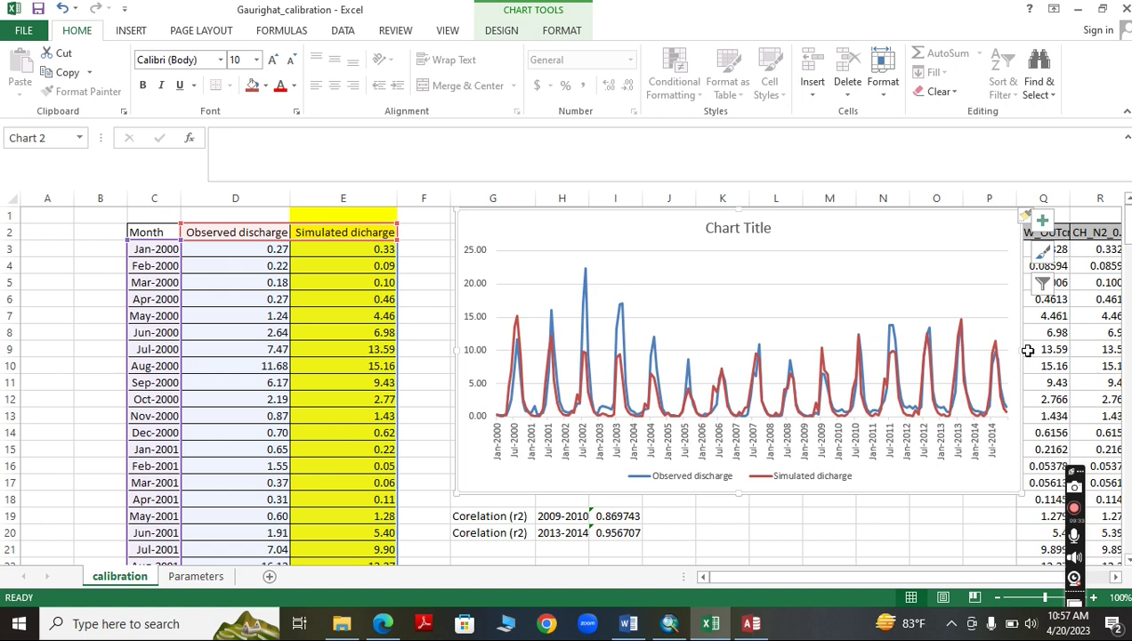
drag(1023, 350, 891, 340)
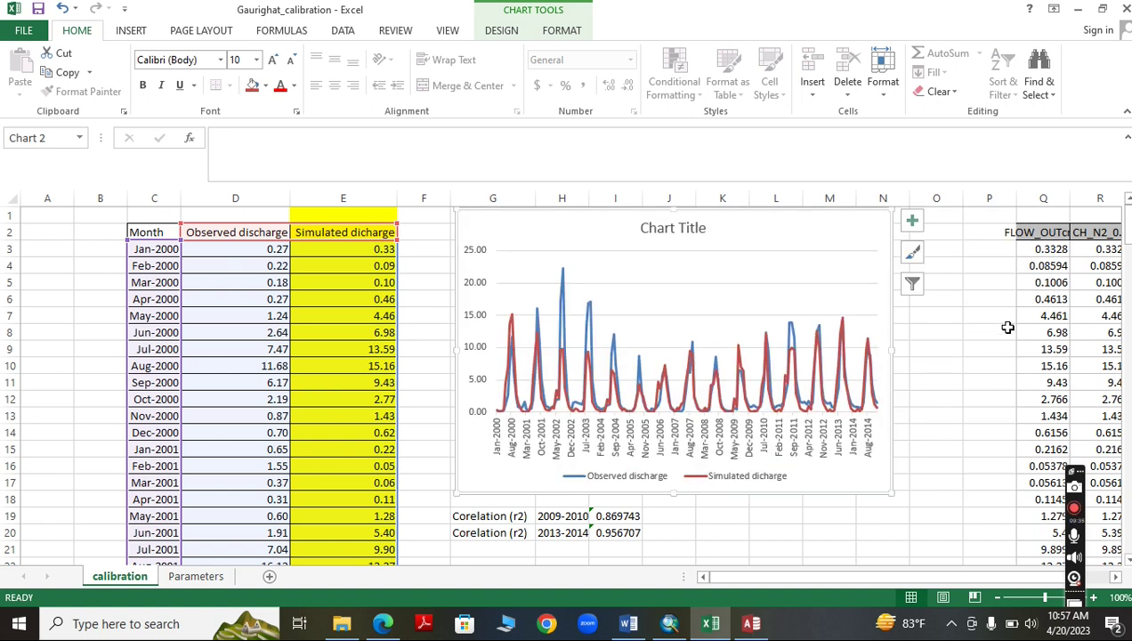
Rename the FLOW_OUTcms header in Q2 as CH_N2_0.2 and fit column Q's width to its contents.
click(1041, 231)
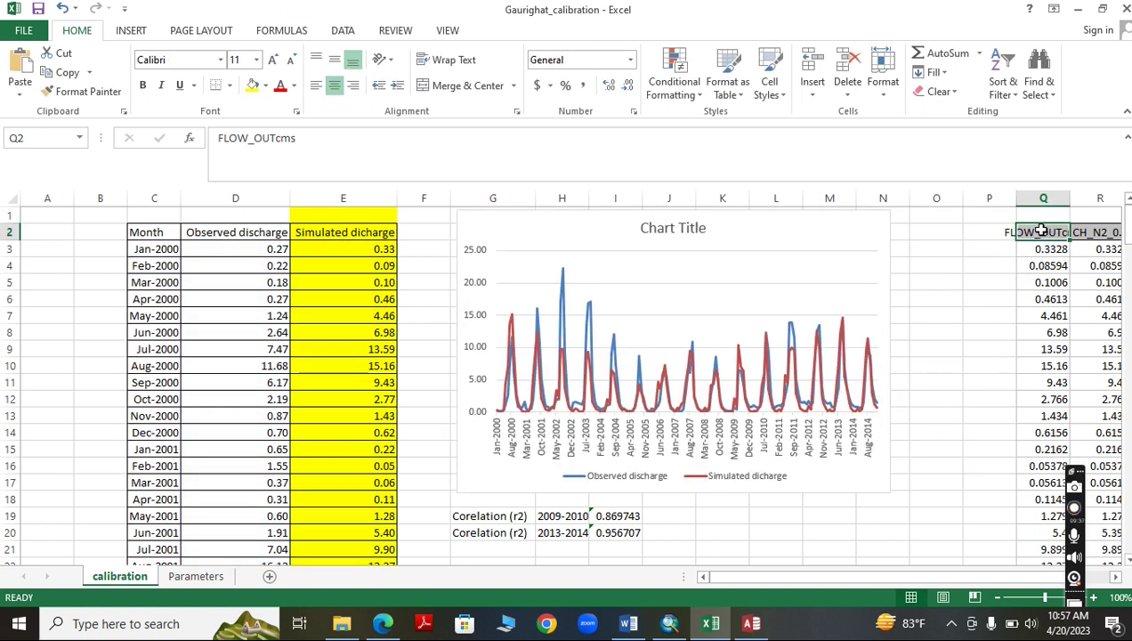
text(CH_N)
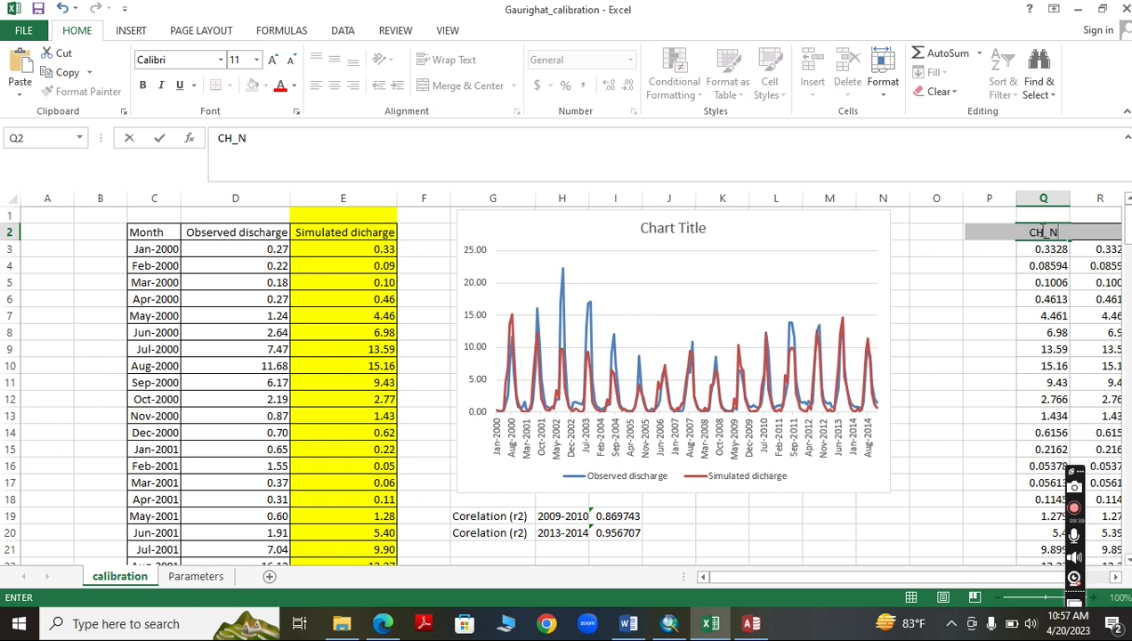
text(2_0.2)
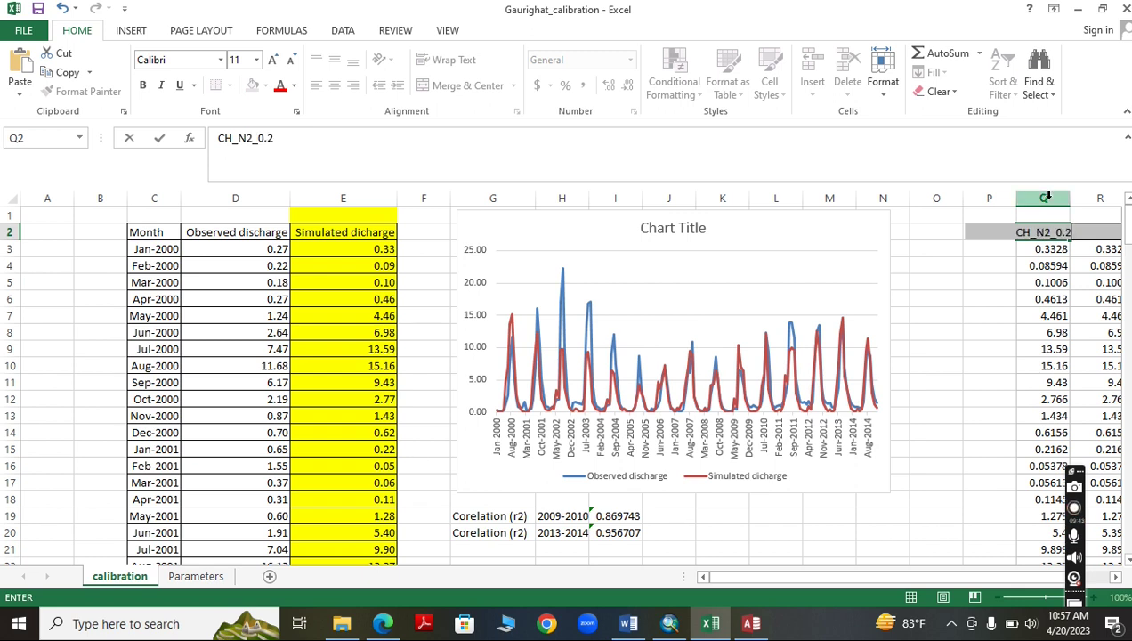
click(1043, 198)
double_click(1070, 198)
Copy the flow values from Q3 down to the last row and paste them as values into the simulated discharge column from E3.
click(1049, 248)
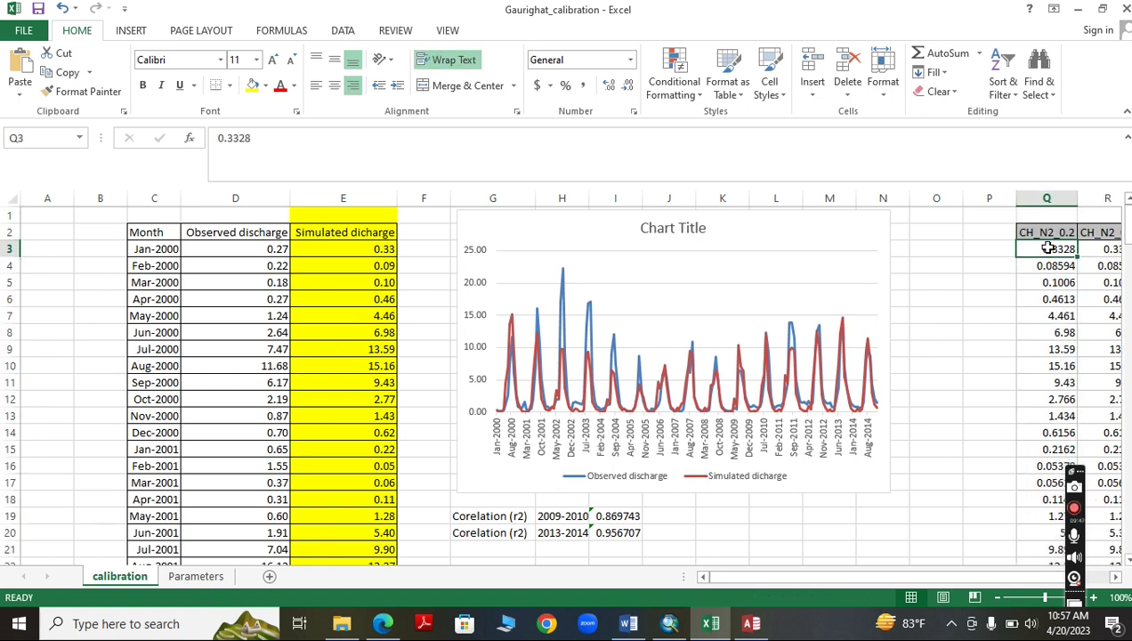
key(ctrl+shift+Down)
right_click(1049, 248)
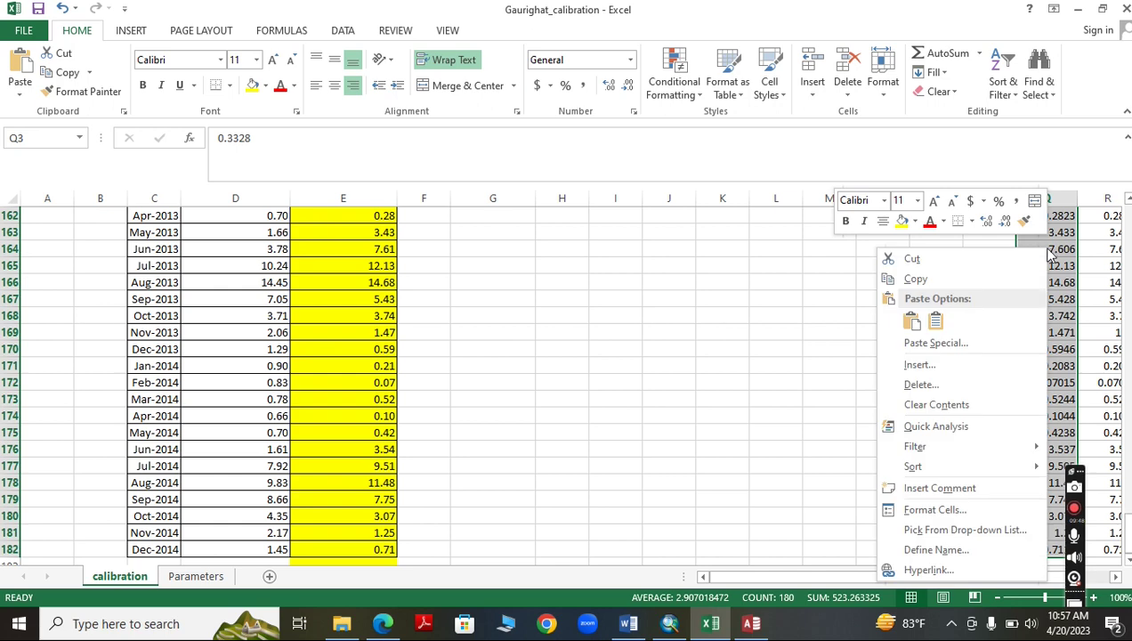
click(978, 281)
scroll(677, 356, up, 20)
click(362, 245)
right_click(362, 245)
click(425, 313)
click(425, 317)
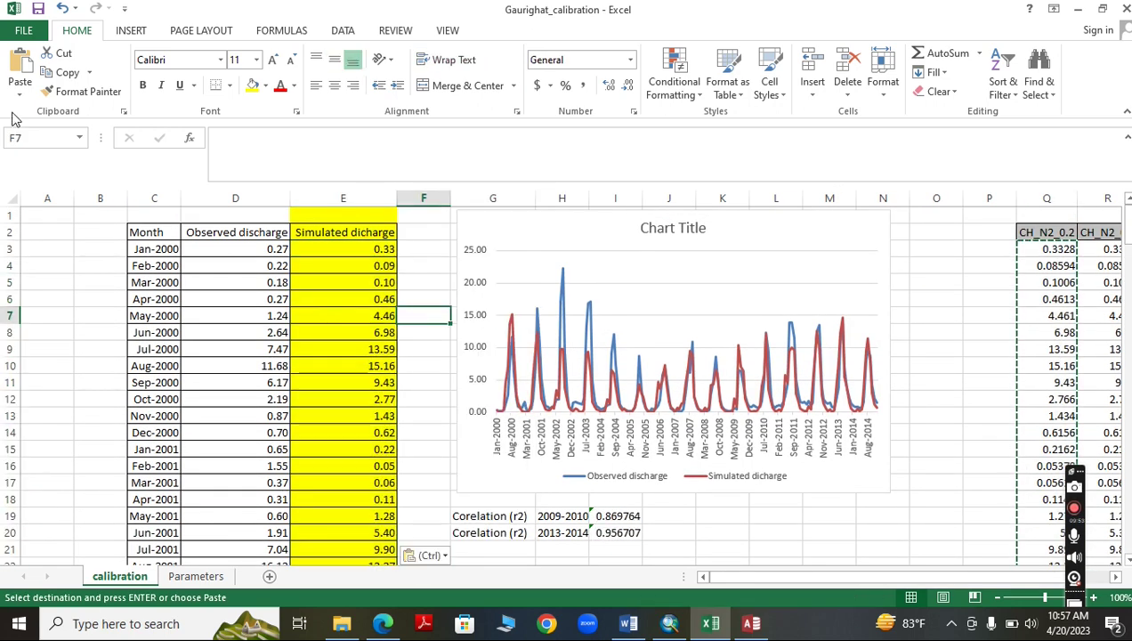
key(Escape)
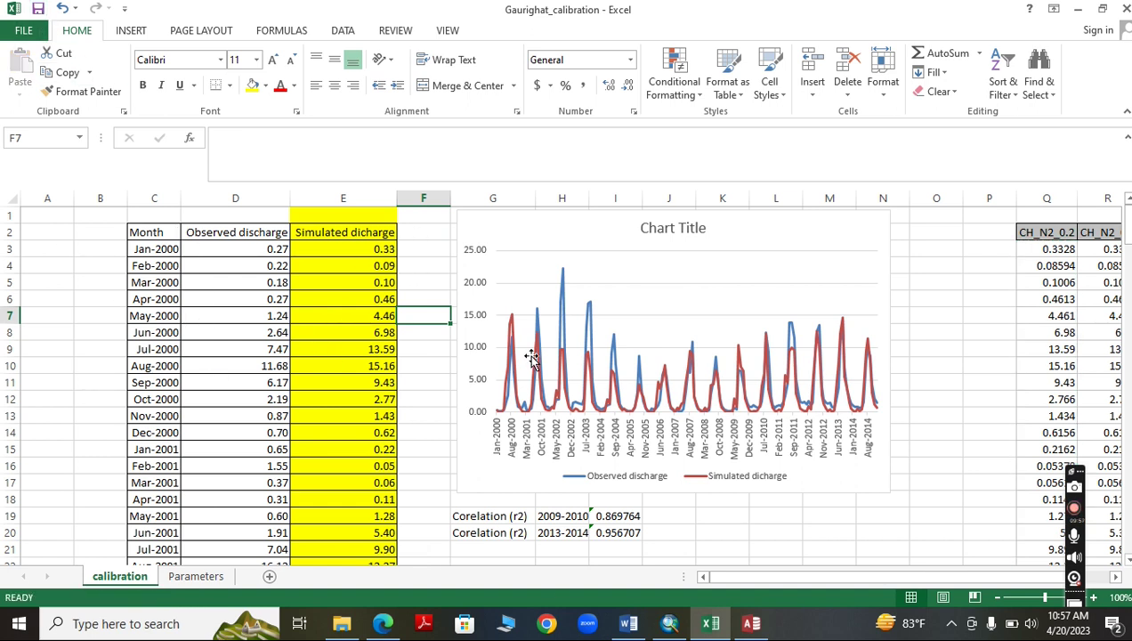
click(499, 219)
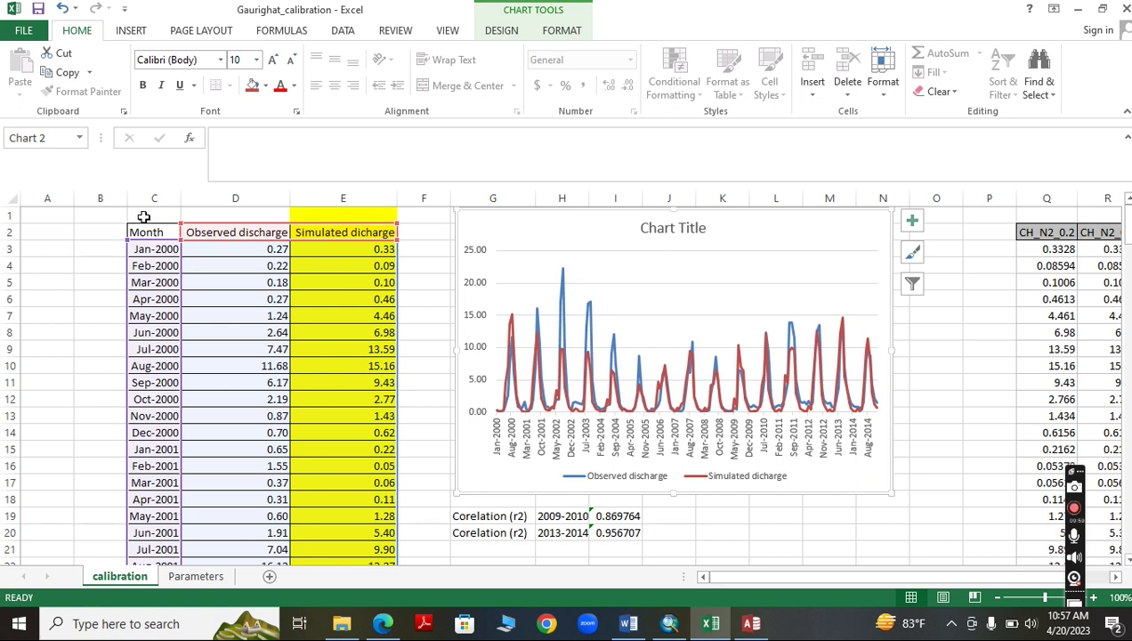
click(134, 32)
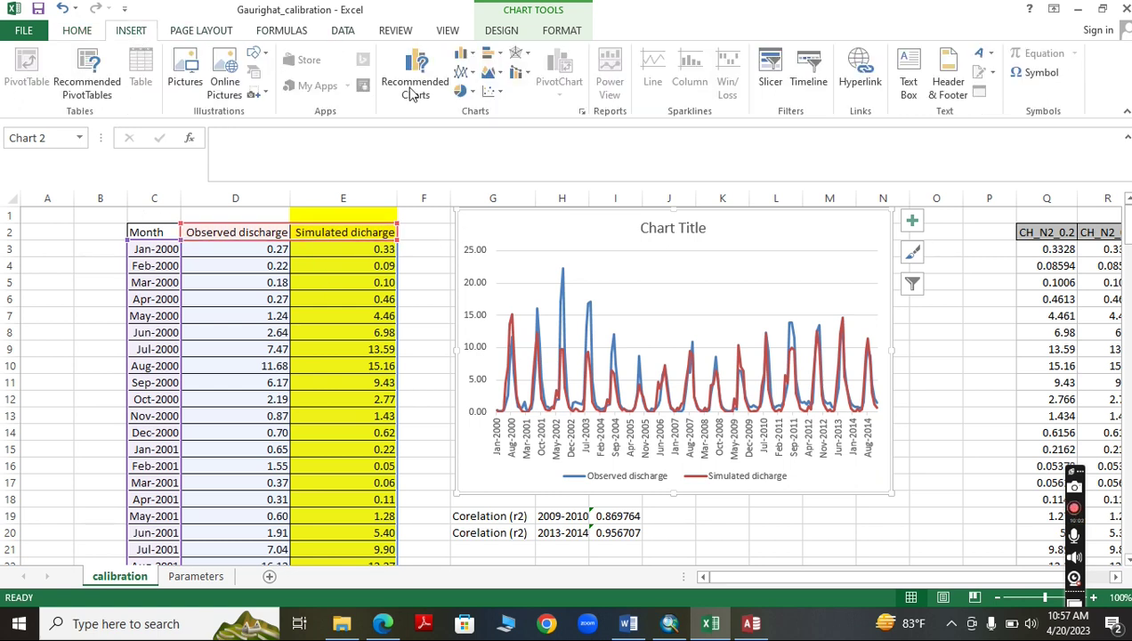
click(465, 72)
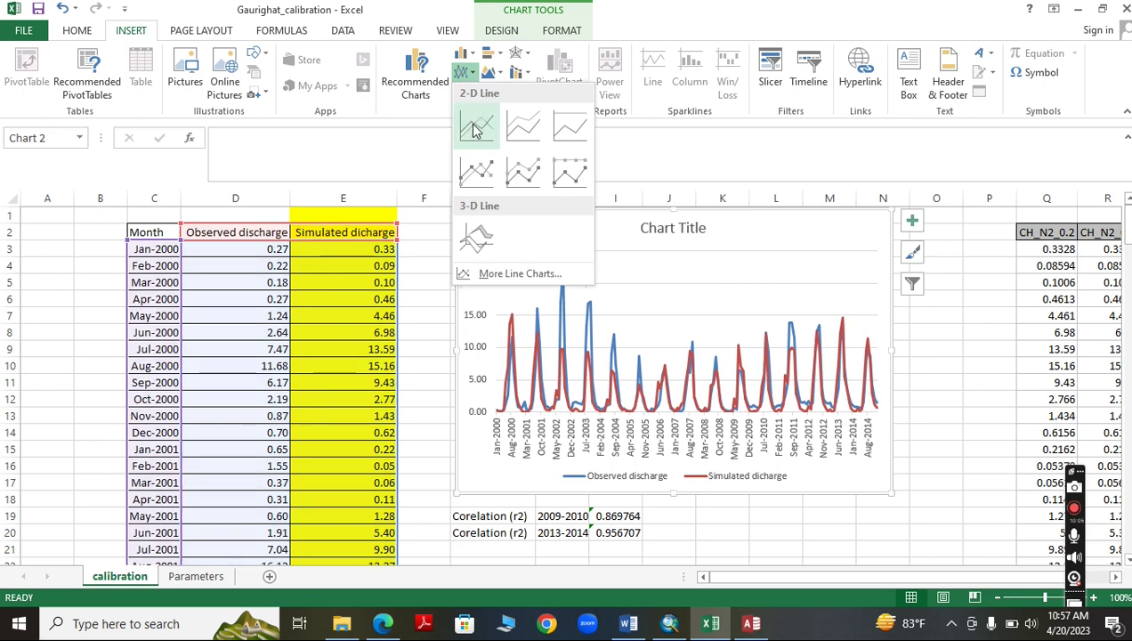
click(610, 381)
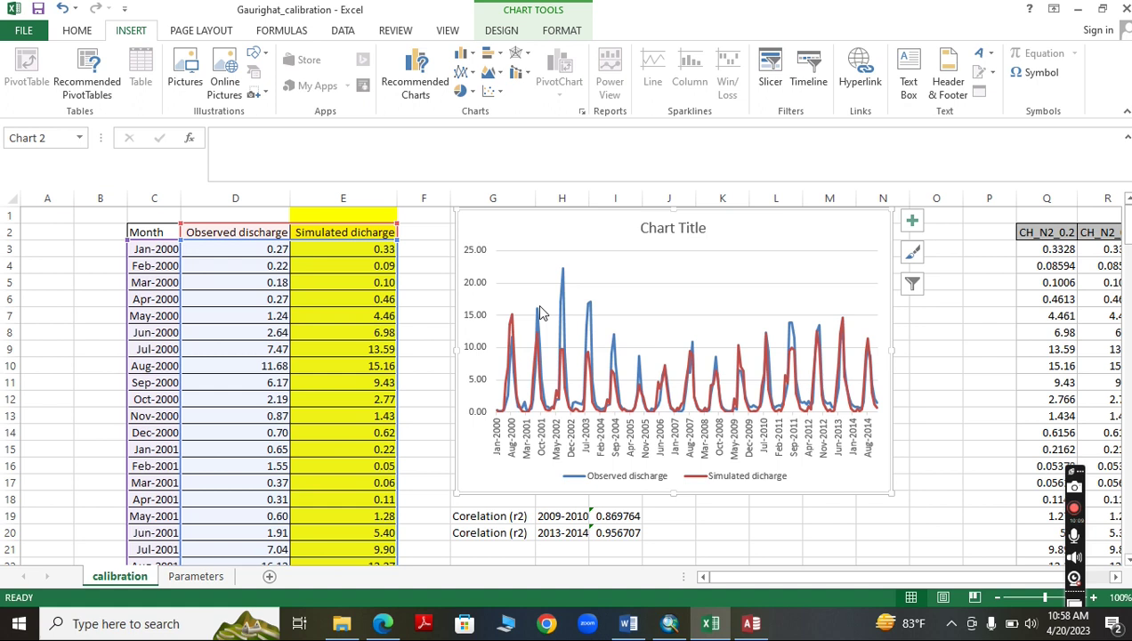
Examine the observed and simulated discharge curves in the chart together with the 2009-2010 and 2013-2014 correlation values below it.
scroll(541, 311, down, 1)
click(443, 304)
scroll(442, 304, up, 1)
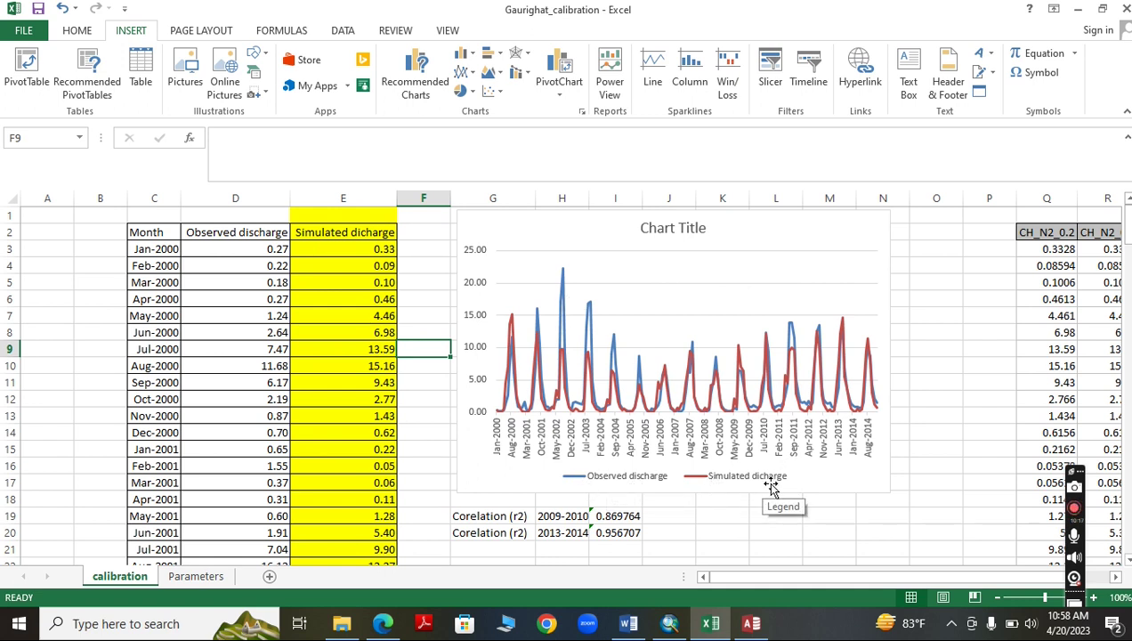
scroll(864, 389, down, 1)
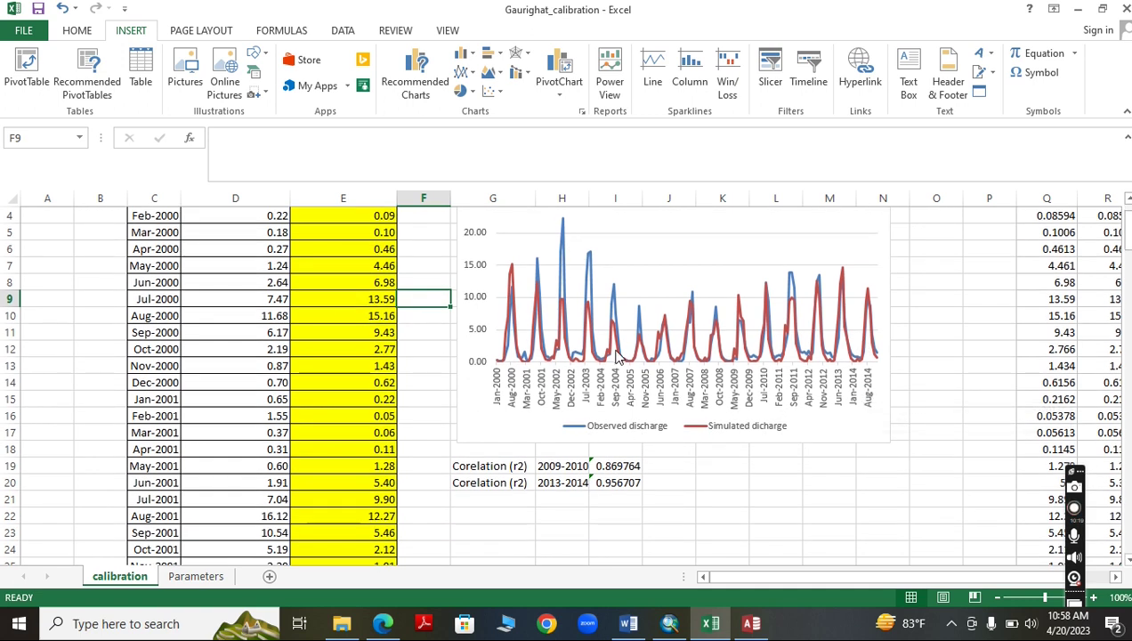
scroll(864, 389, up, 1)
scroll(864, 389, down, 1)
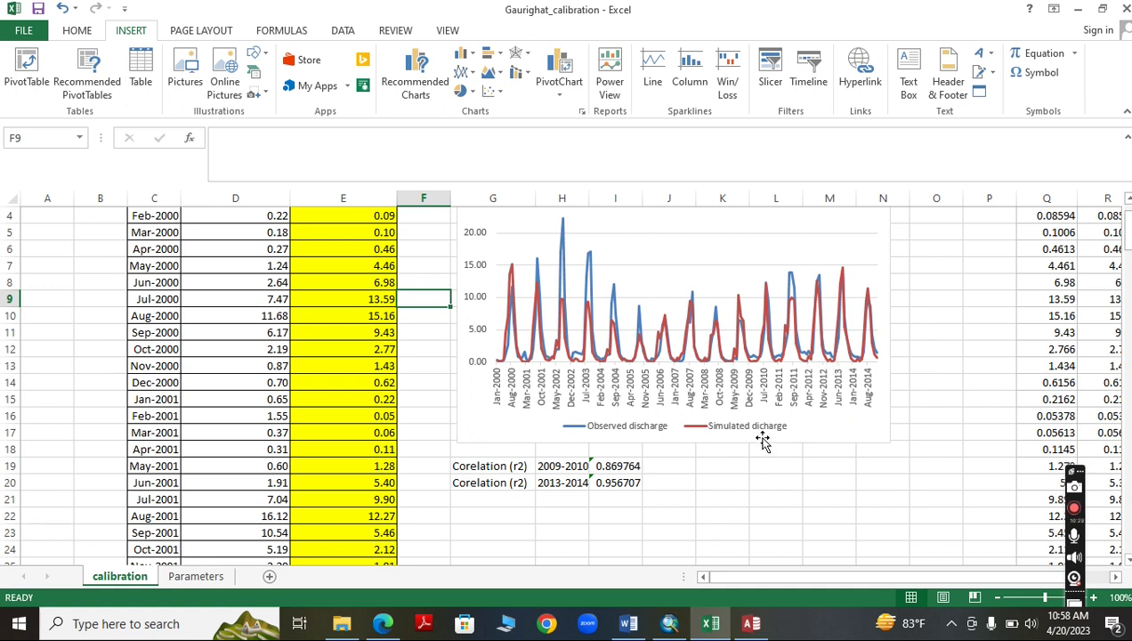
scroll(763, 445, up, 1)
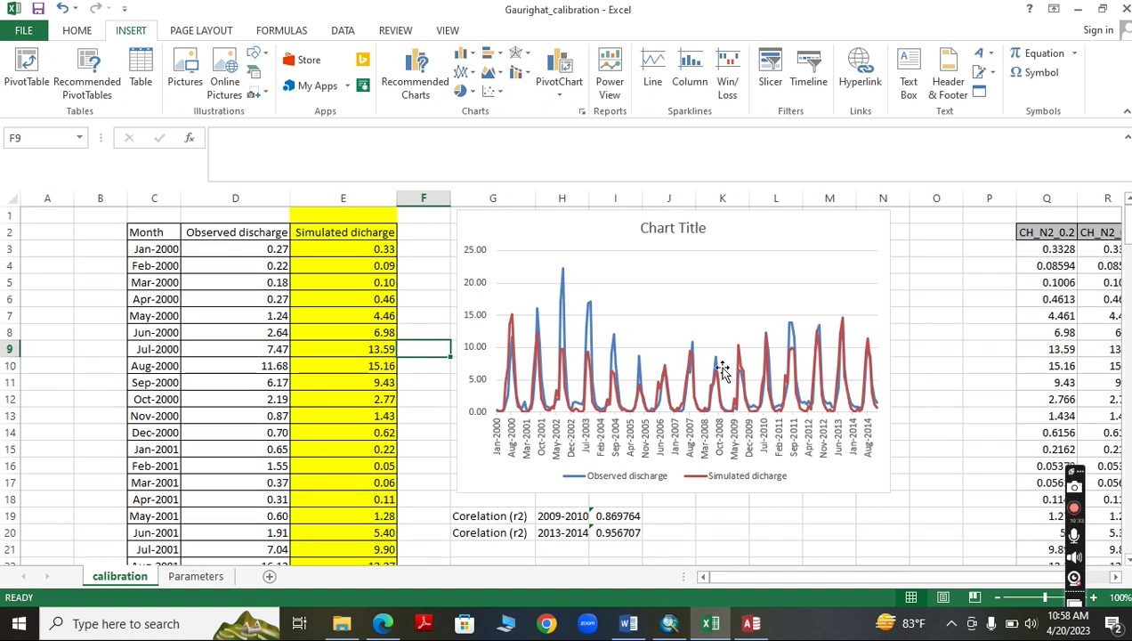
click(578, 224)
click(415, 231)
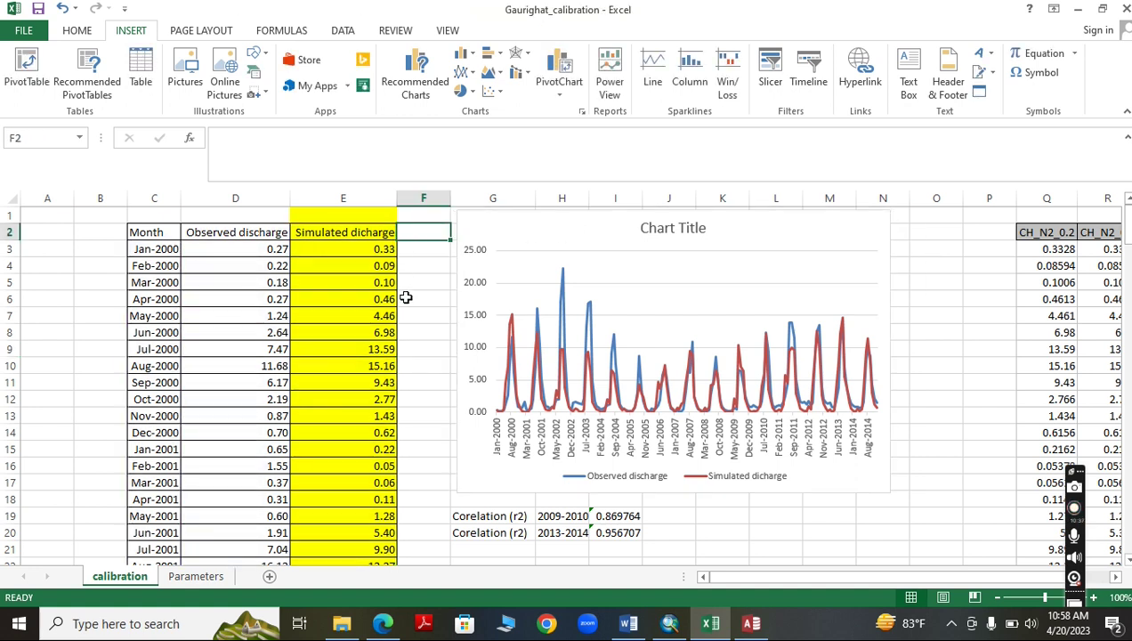
scroll(365, 369, down, 2)
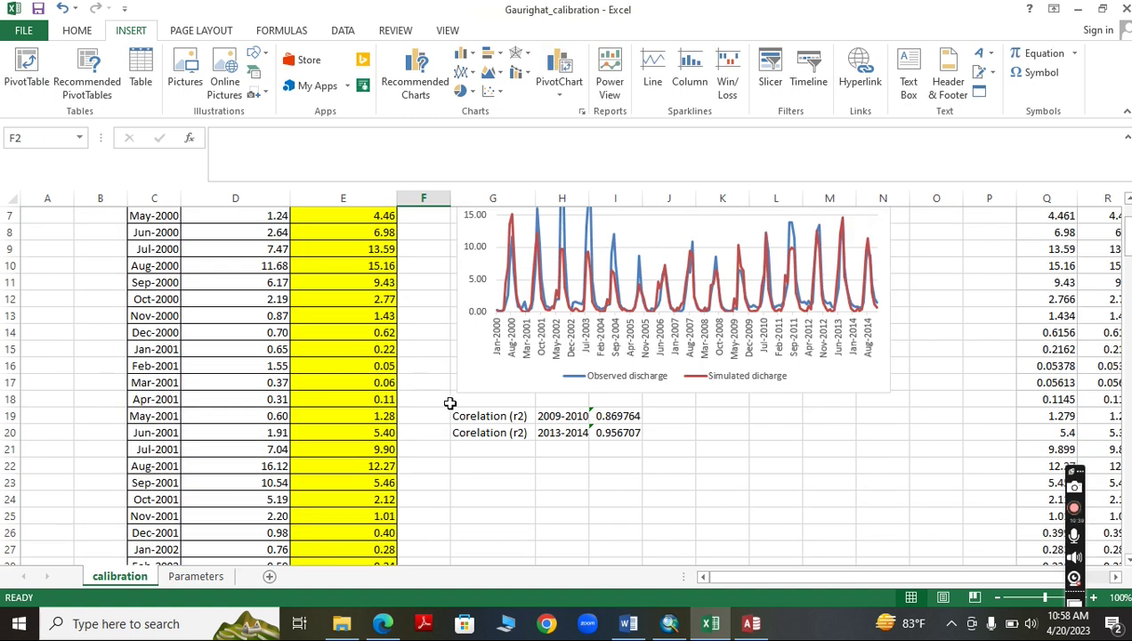
scroll(489, 431, up, 2)
scroll(516, 489, down, 2)
scroll(541, 468, up, 2)
scroll(547, 476, down, 1)
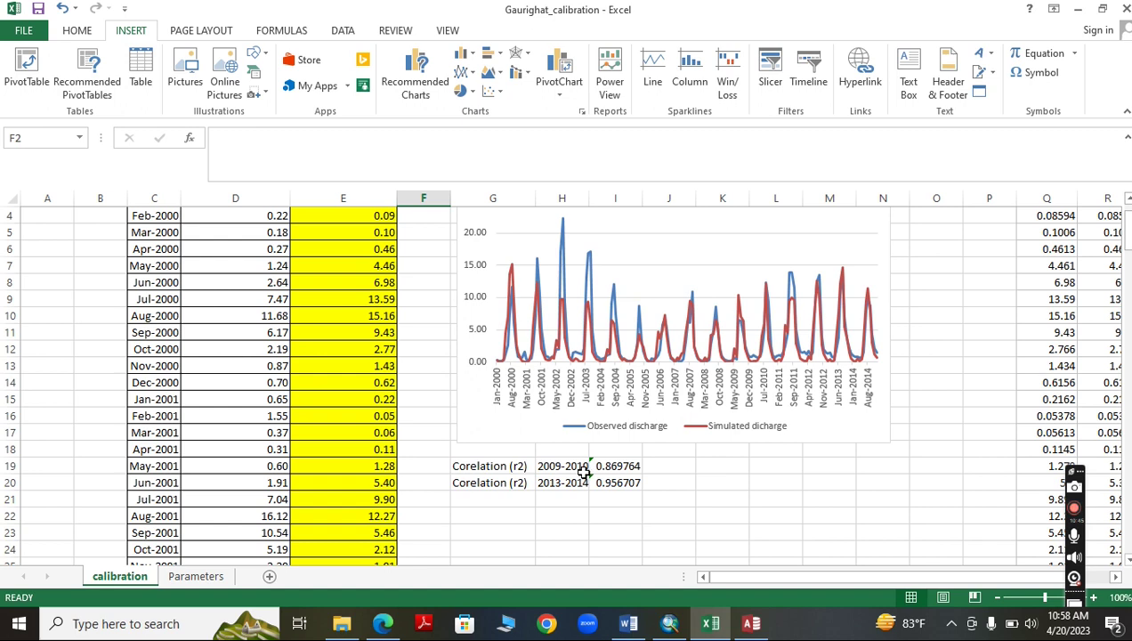
scroll(447, 442, up, 1)
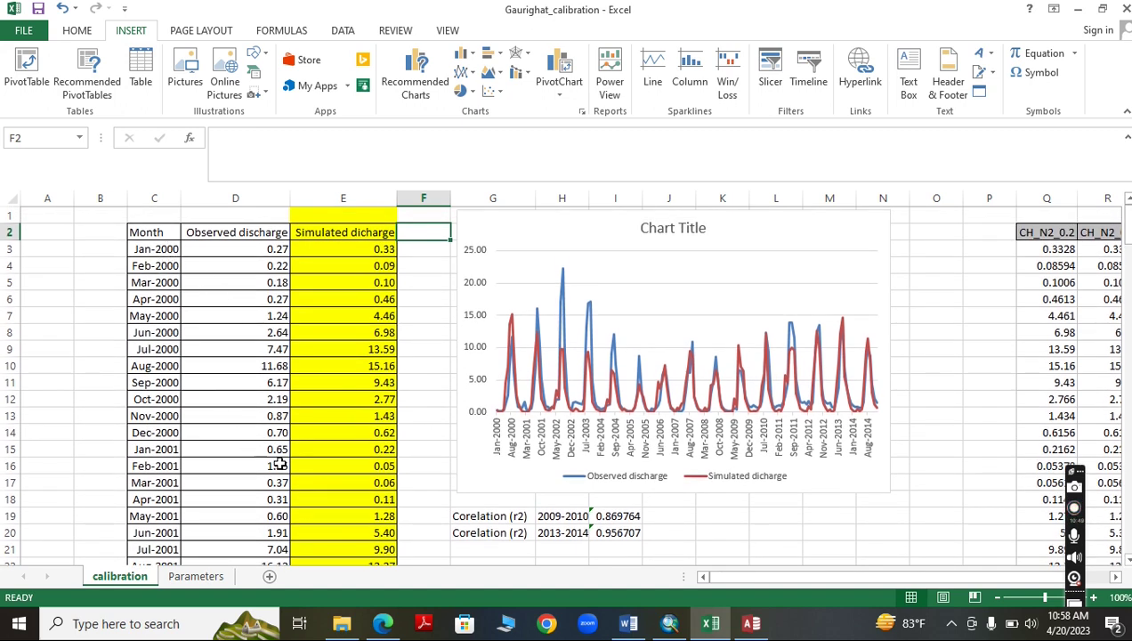
scroll(412, 473, down, 1)
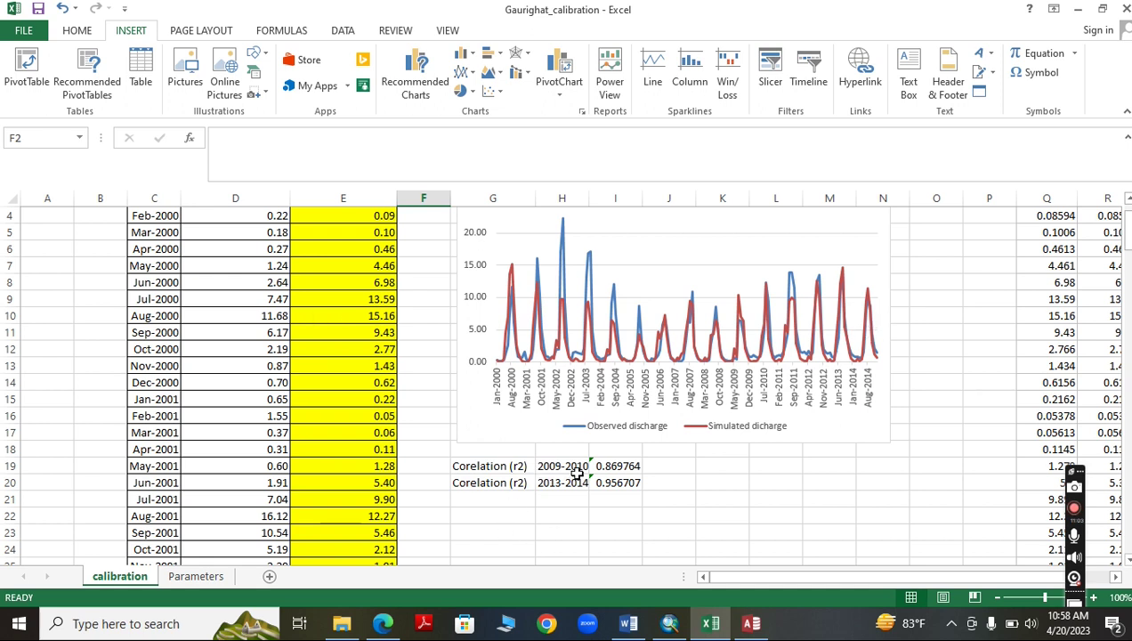
scroll(570, 471, up, 1)
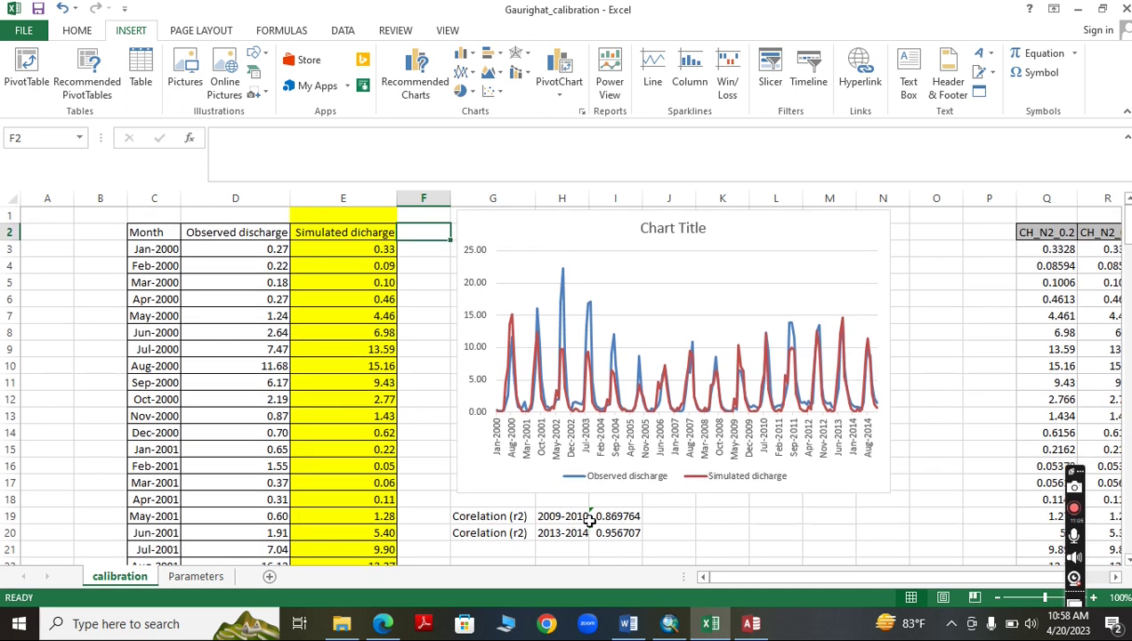
Start a CORREL formula in J19 with the observed discharge for Jan-2009 to Dec-2010, D111:D134, as the first array.
click(675, 519)
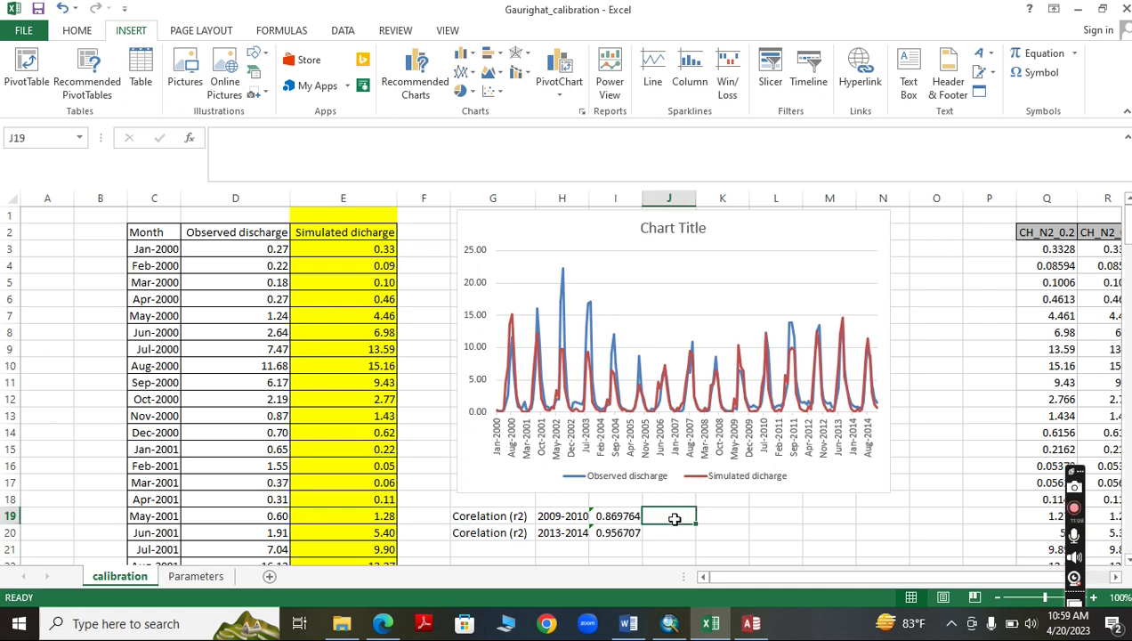
text(=)
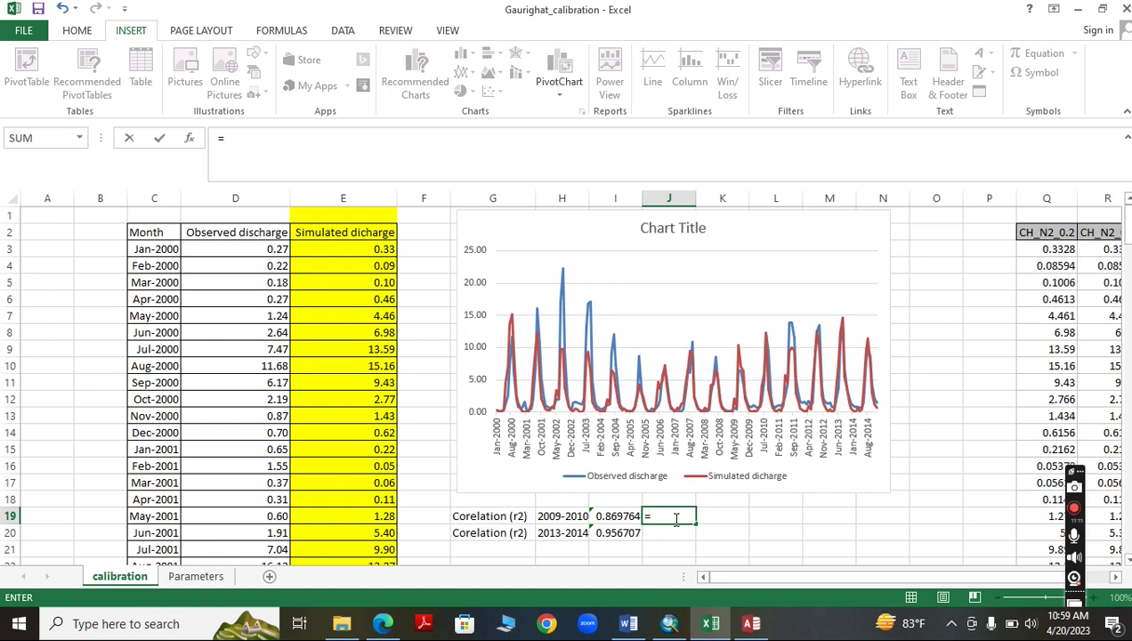
text(corr)
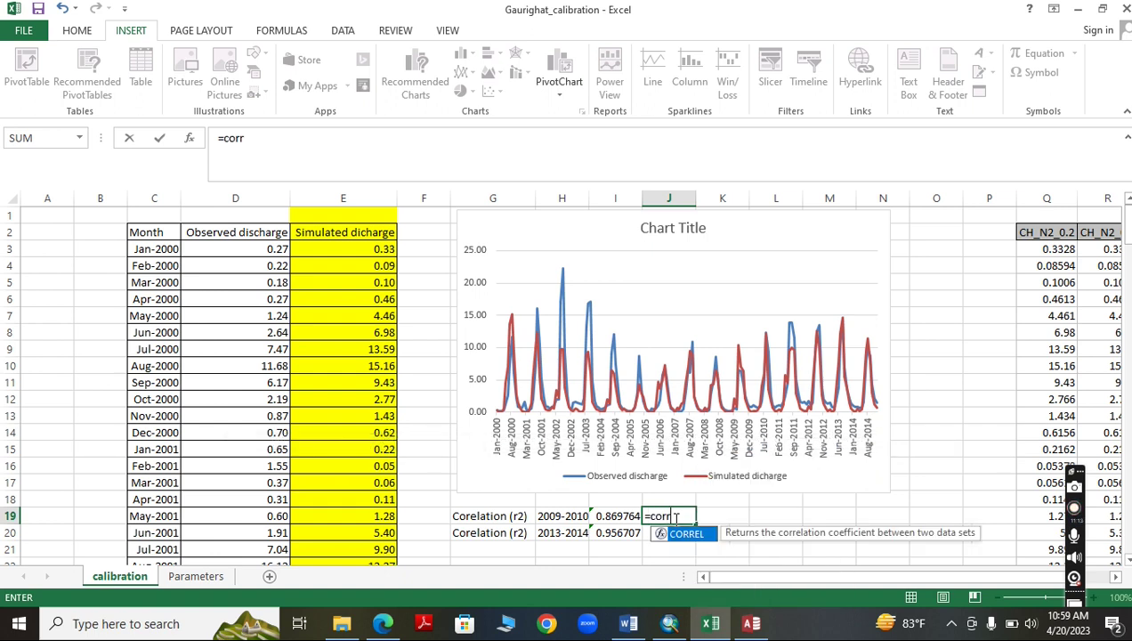
double_click(687, 534)
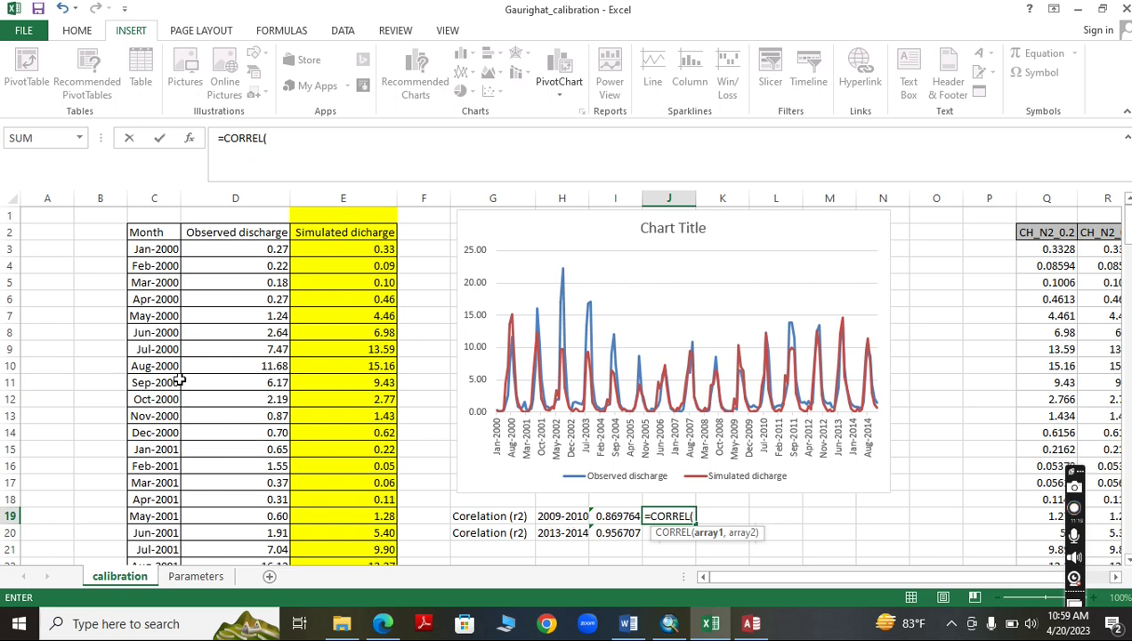
scroll(180, 380, down, 10)
scroll(180, 380, down, 20)
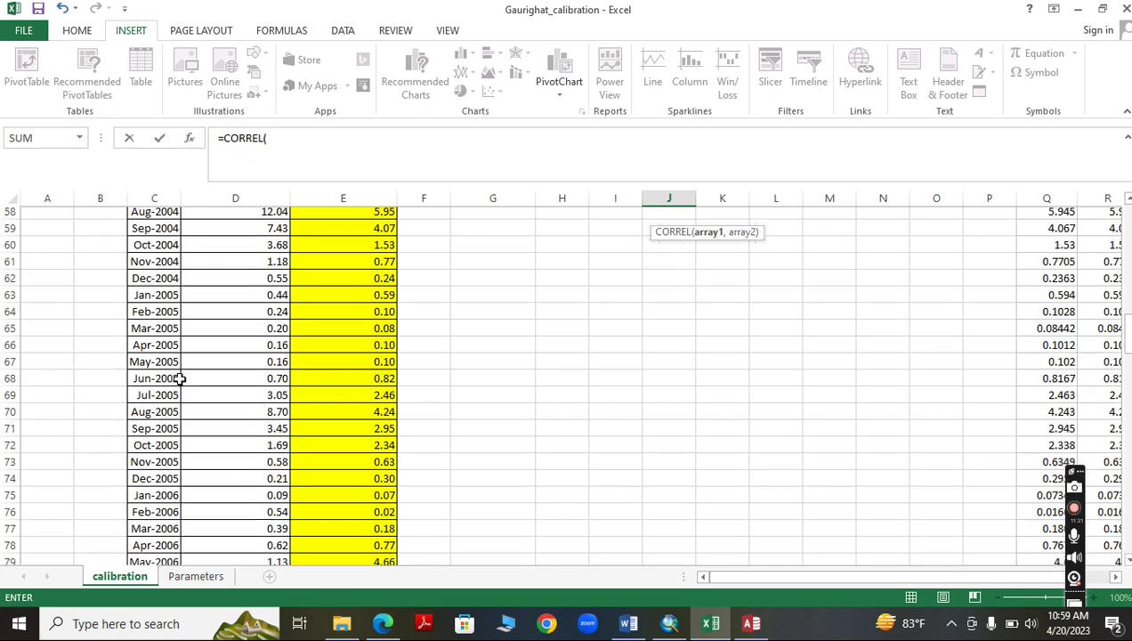
scroll(180, 380, down, 3)
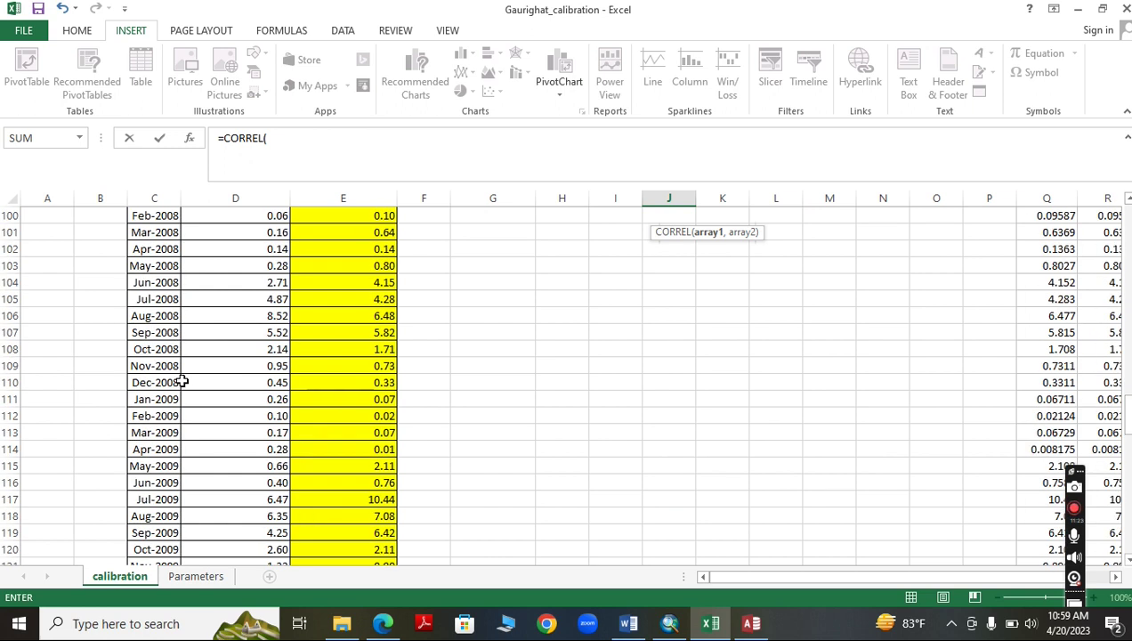
drag(250, 397, 237, 347)
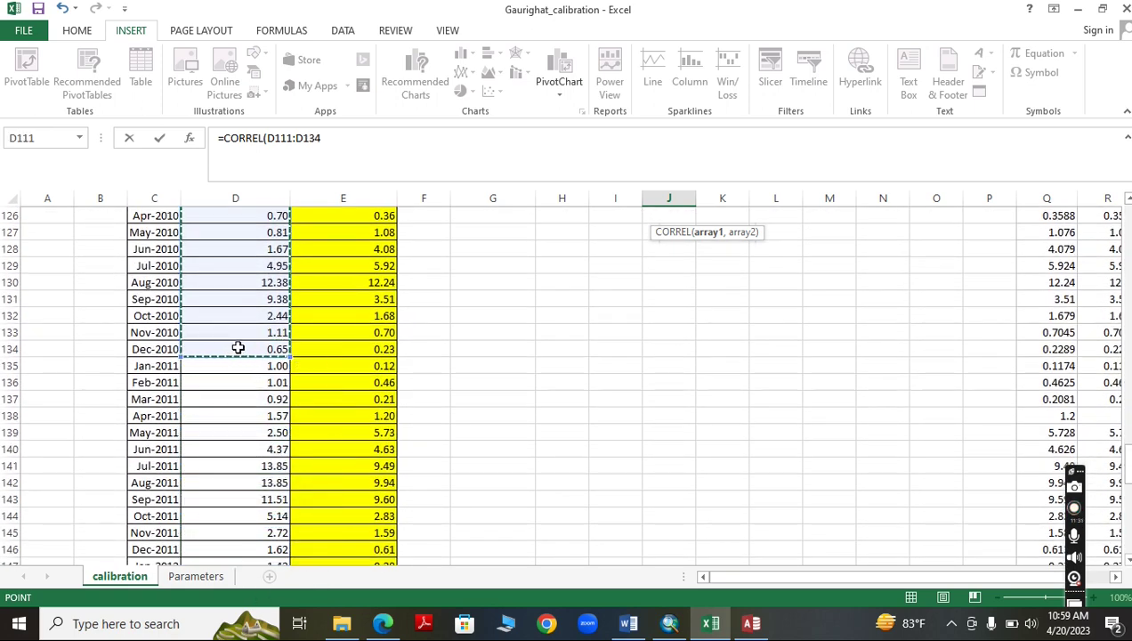
Complete the J19 correlation formula with the simulated discharge for the same months, E111:E134, as the second array.
text(,)
scroll(258, 360, up, 12)
scroll(304, 394, down, 2)
scroll(304, 395, down, 3)
drag(328, 315, 351, 301)
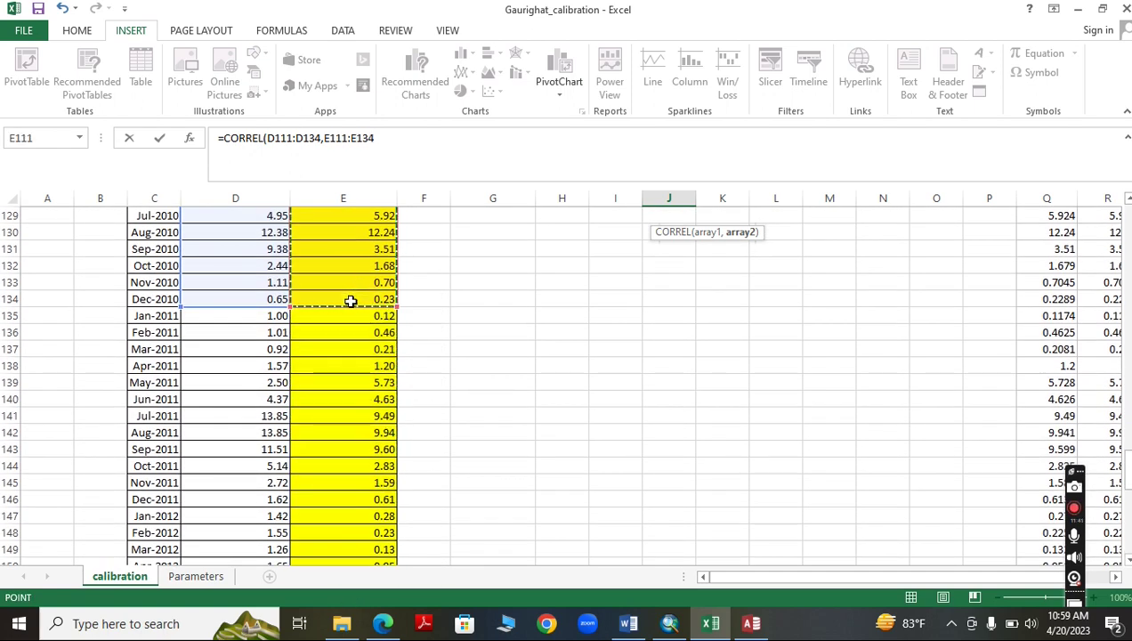
key(Return)
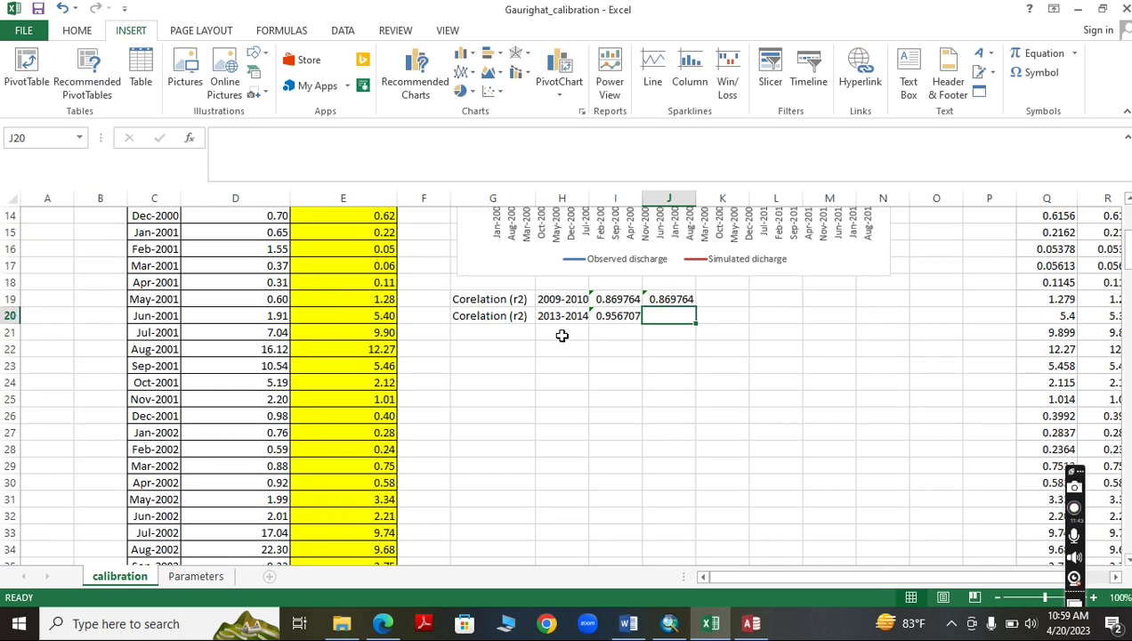
click(657, 300)
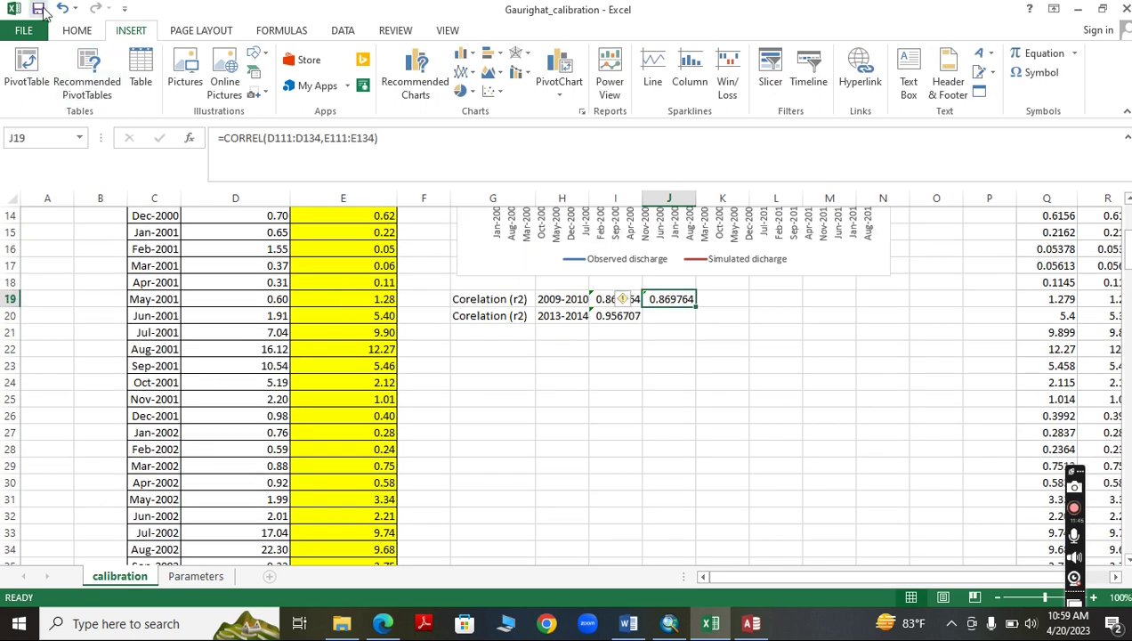
click(652, 315)
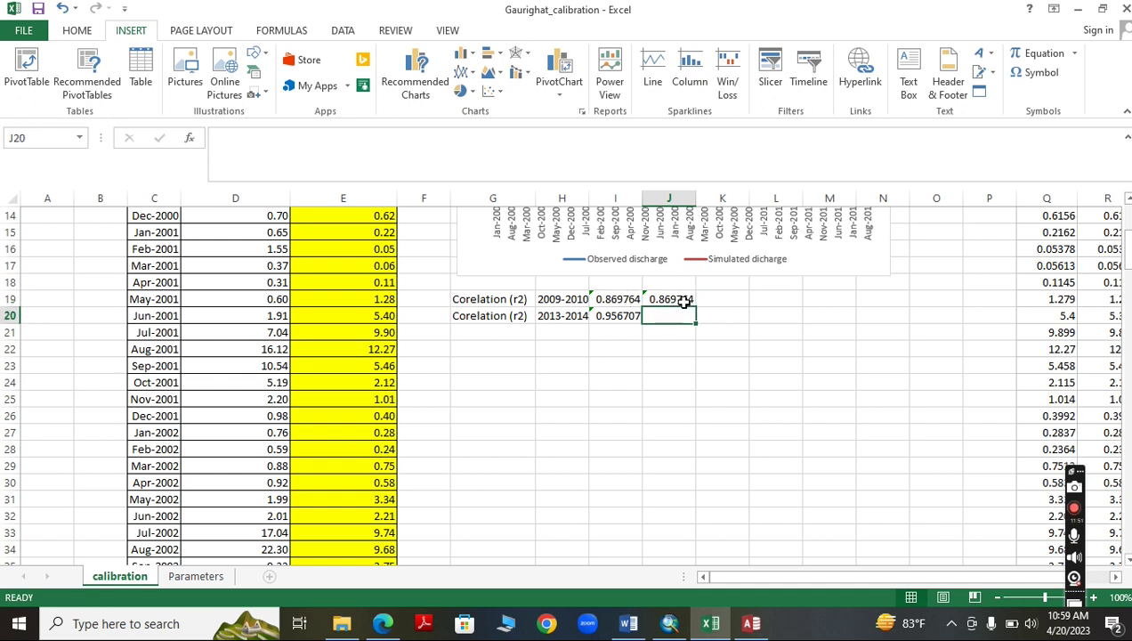
click(643, 343)
scroll(574, 376, up, 2)
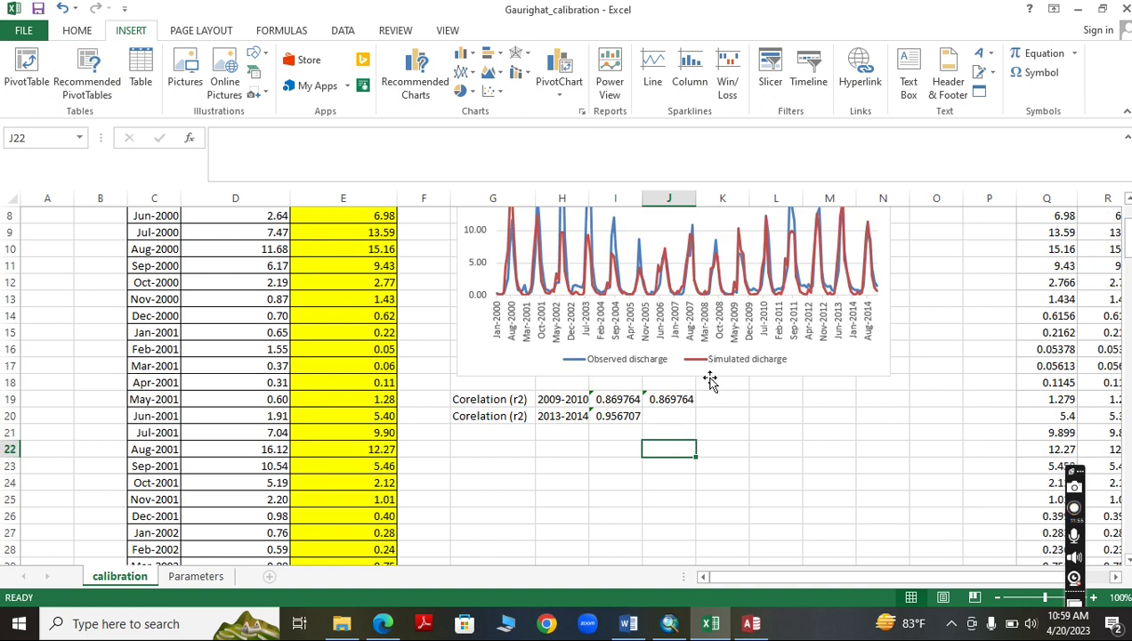
Reduce the displayed decimals of the 2009-2010 correlation value in J19 to two.
click(659, 400)
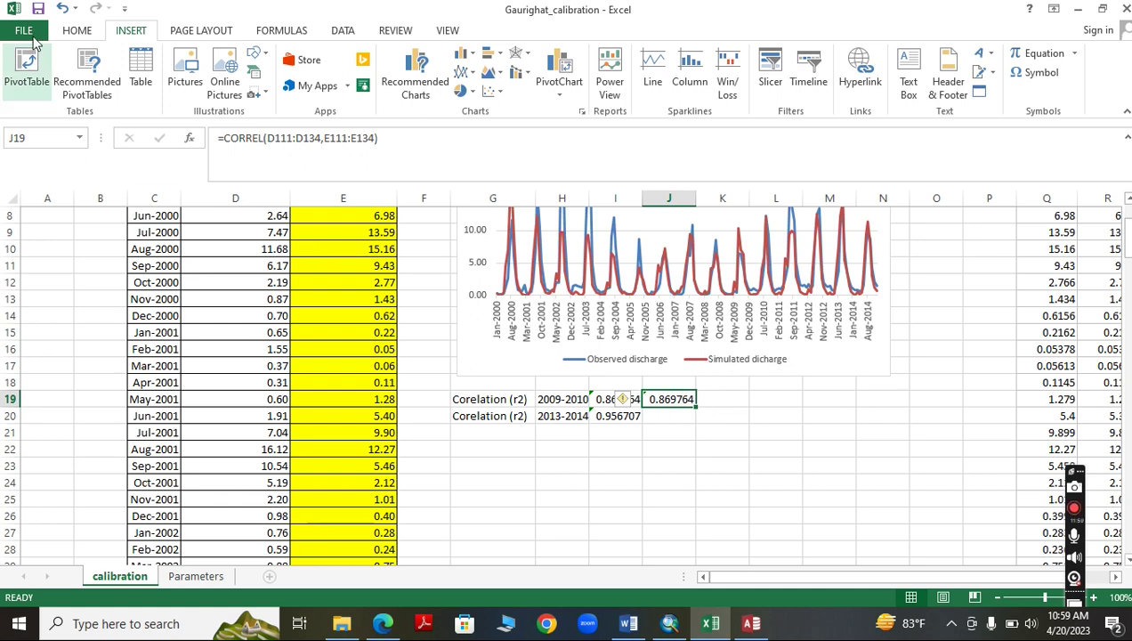
scroll(657, 434, up, 1)
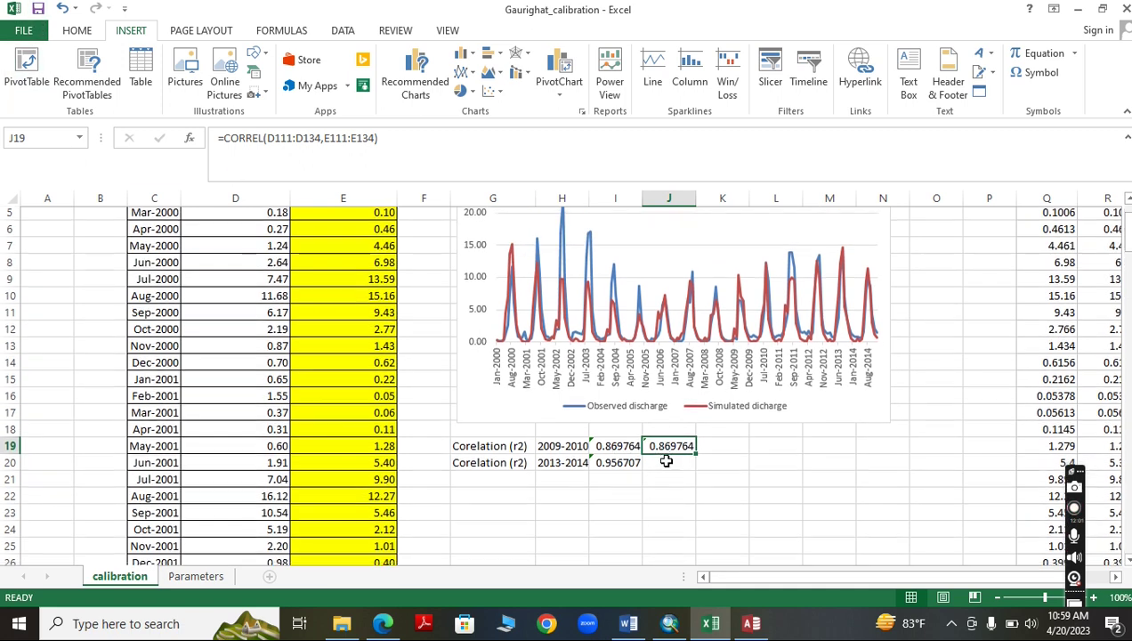
scroll(654, 441, down, 1)
scroll(666, 441, up, 1)
scroll(668, 456, down, 1)
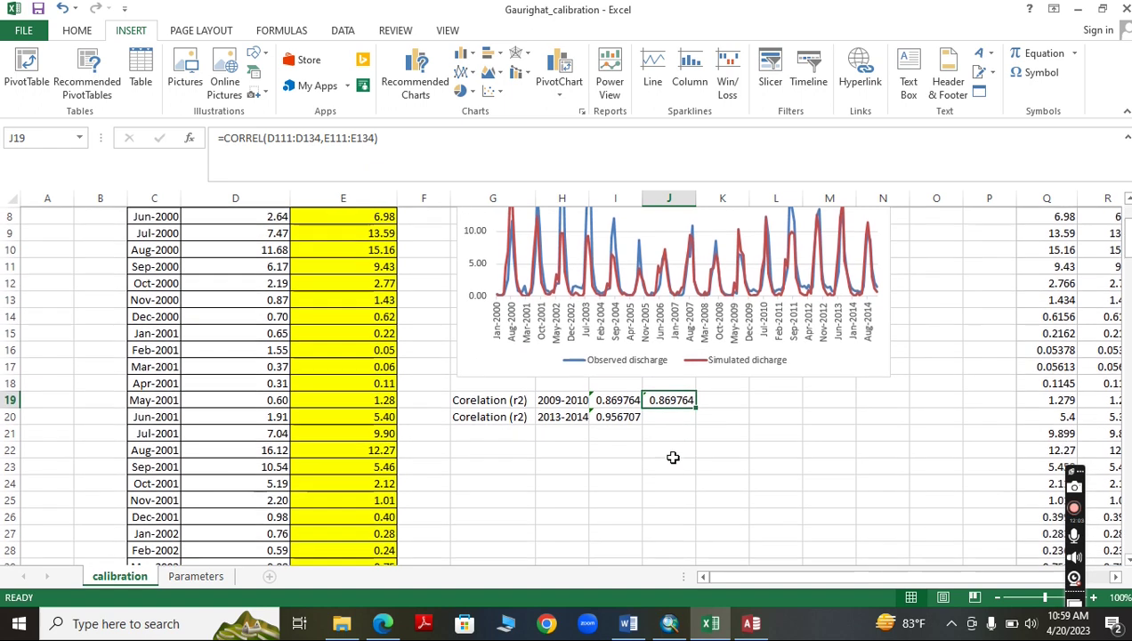
click(683, 415)
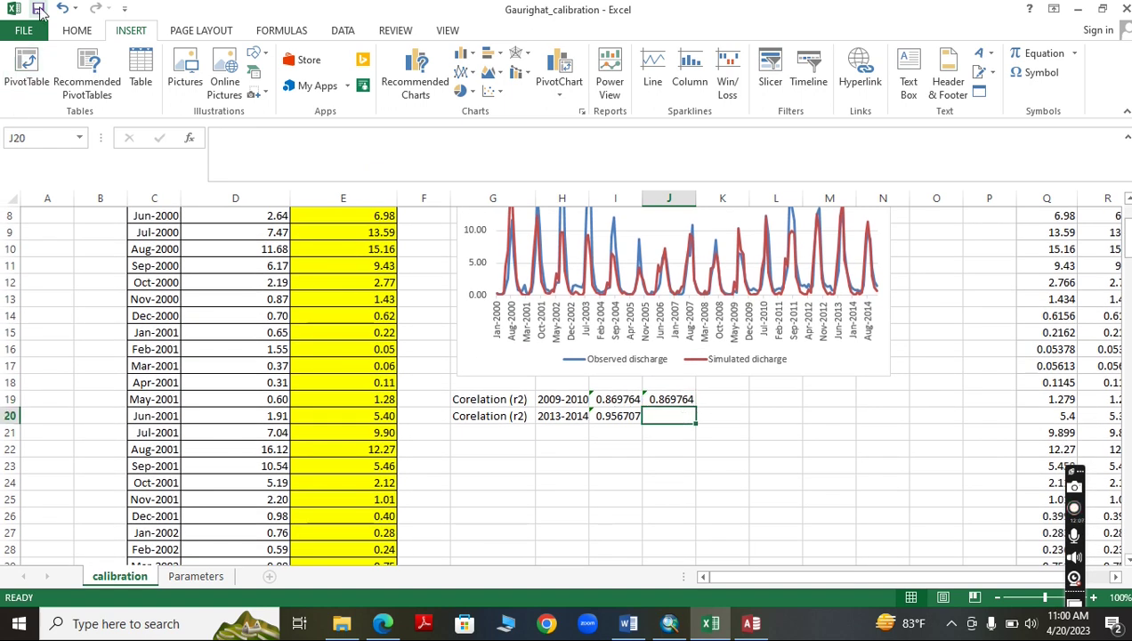
scroll(688, 412, up, 1)
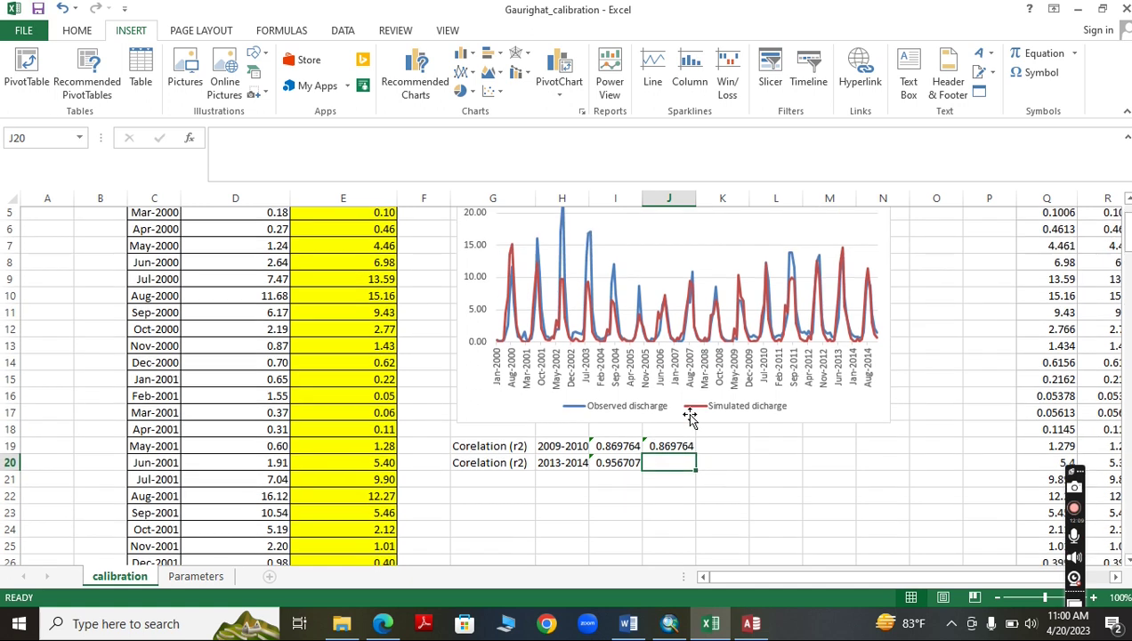
click(674, 449)
right_click(674, 449)
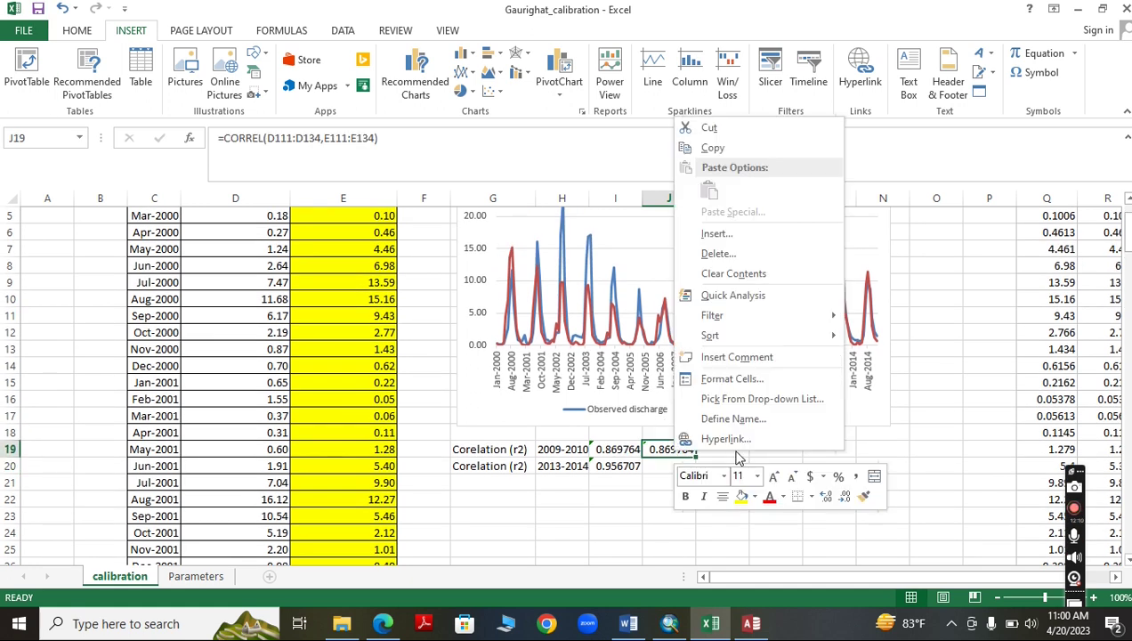
click(842, 497)
click(842, 497)
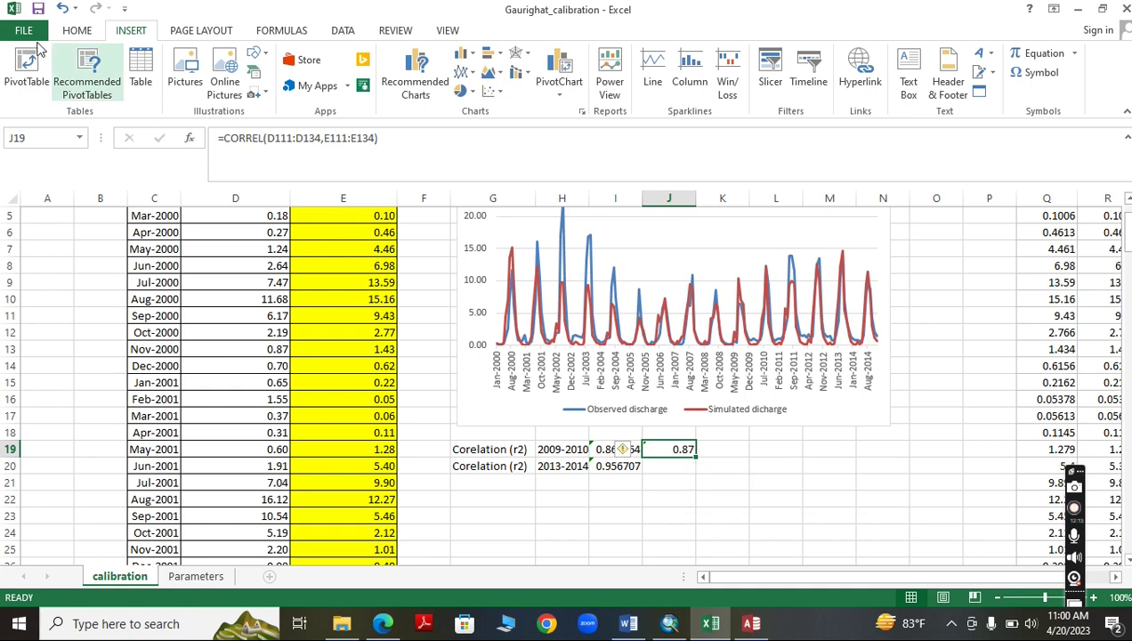
Compare the low-flow and peak sections of the observed and simulated discharge curves in the chart.
scroll(419, 314, up, 2)
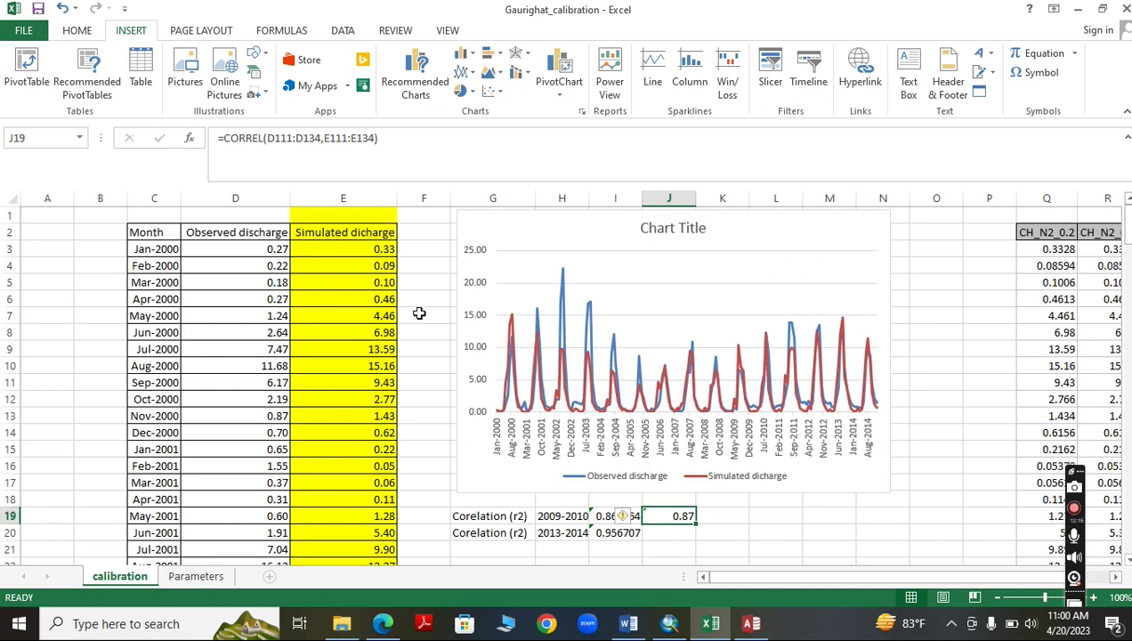
scroll(437, 273, down, 1)
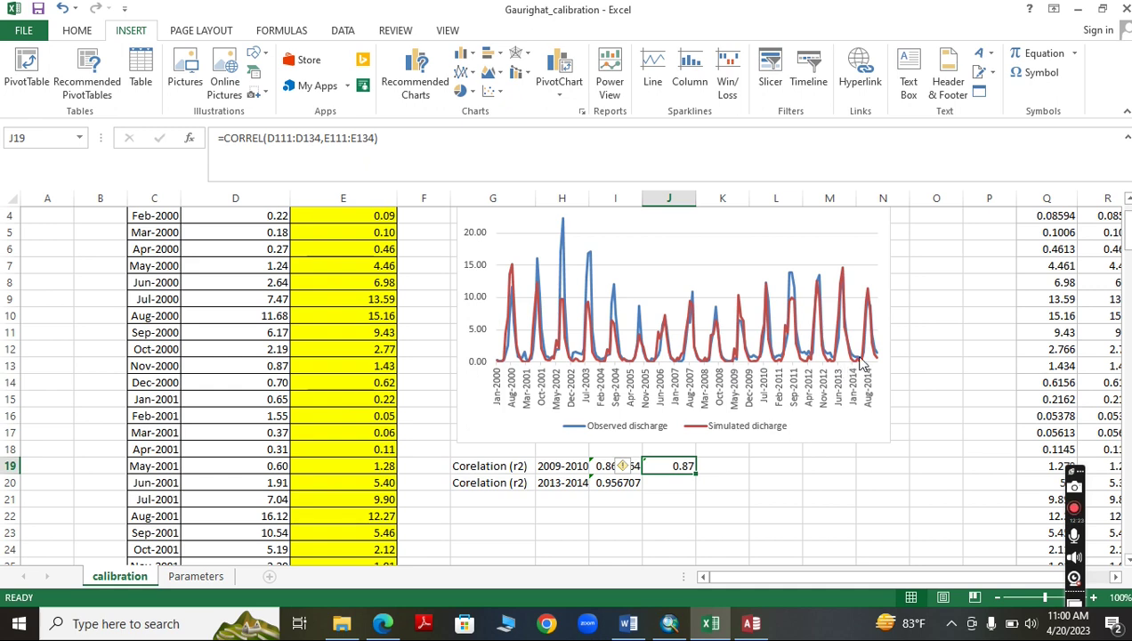
scroll(841, 372, down, 2)
scroll(837, 374, up, 2)
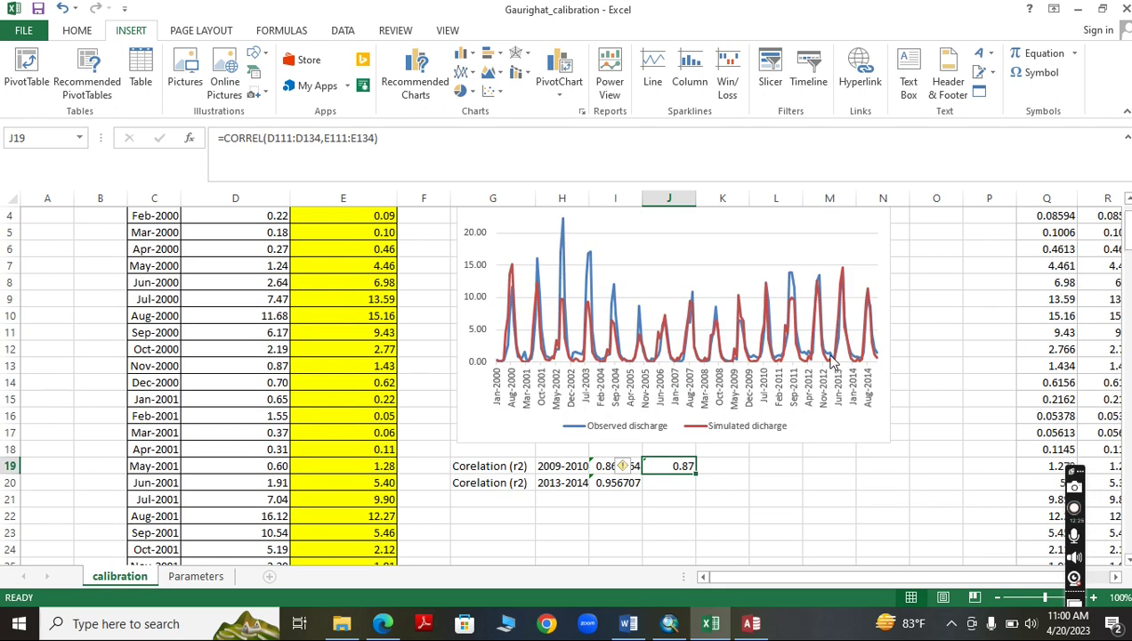
mouse_move(833, 361)
scroll(538, 347, up, 1)
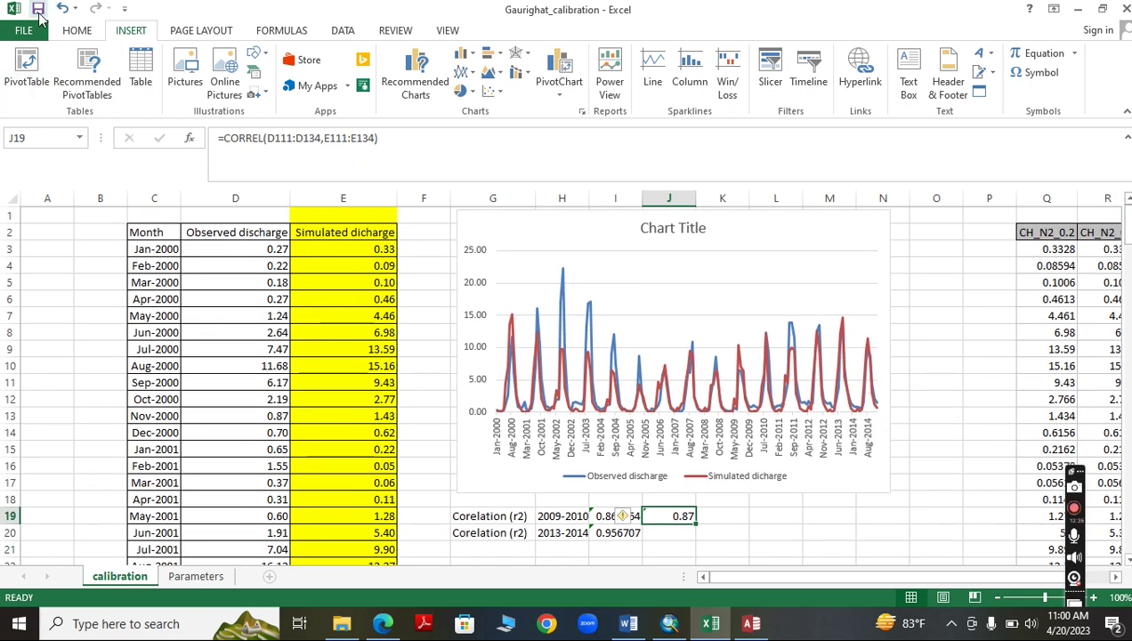
Switch to the SWAT_parameters document in Word and look through the parameter table for the next calibration parameter.
click(628, 623)
scroll(530, 504, up, 9)
scroll(529, 504, up, 10)
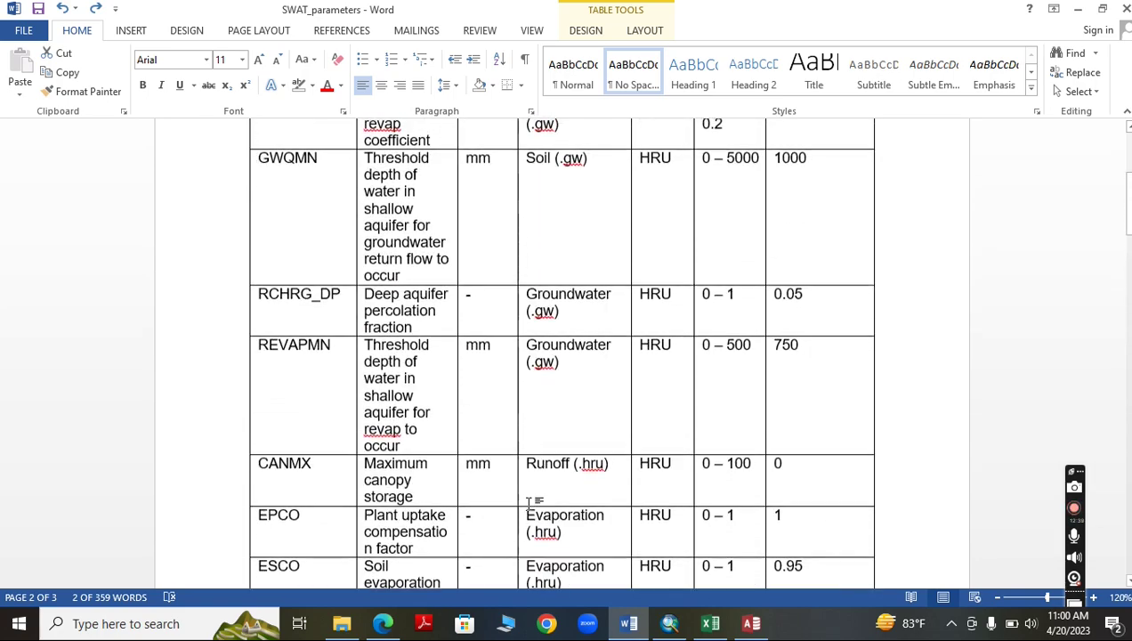
scroll(530, 504, down, 10)
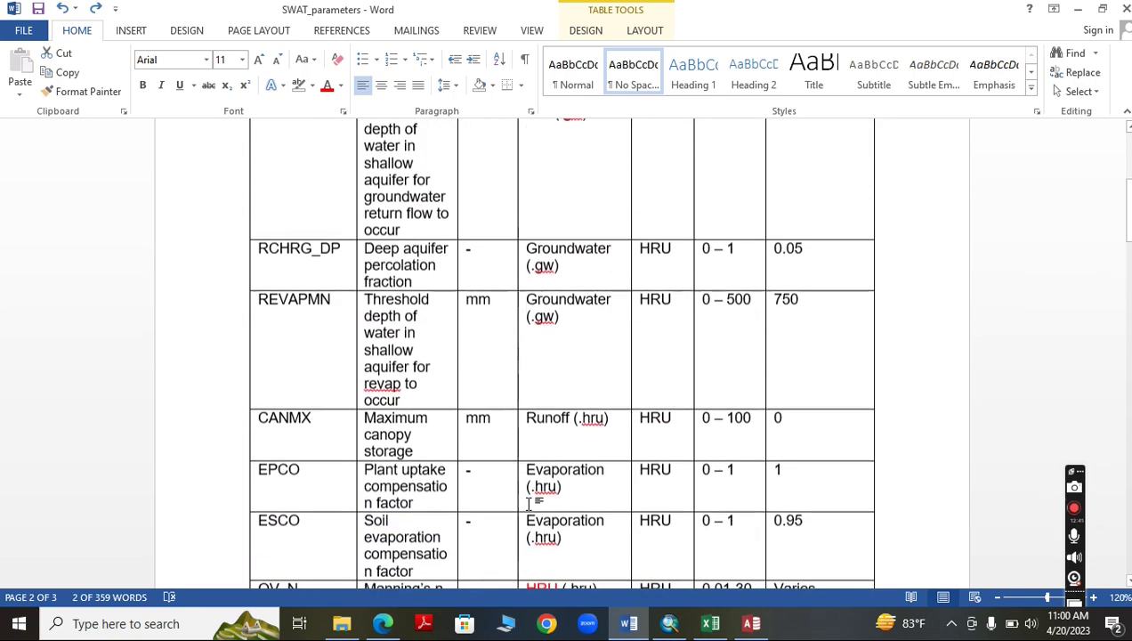
scroll(529, 503, down, 10)
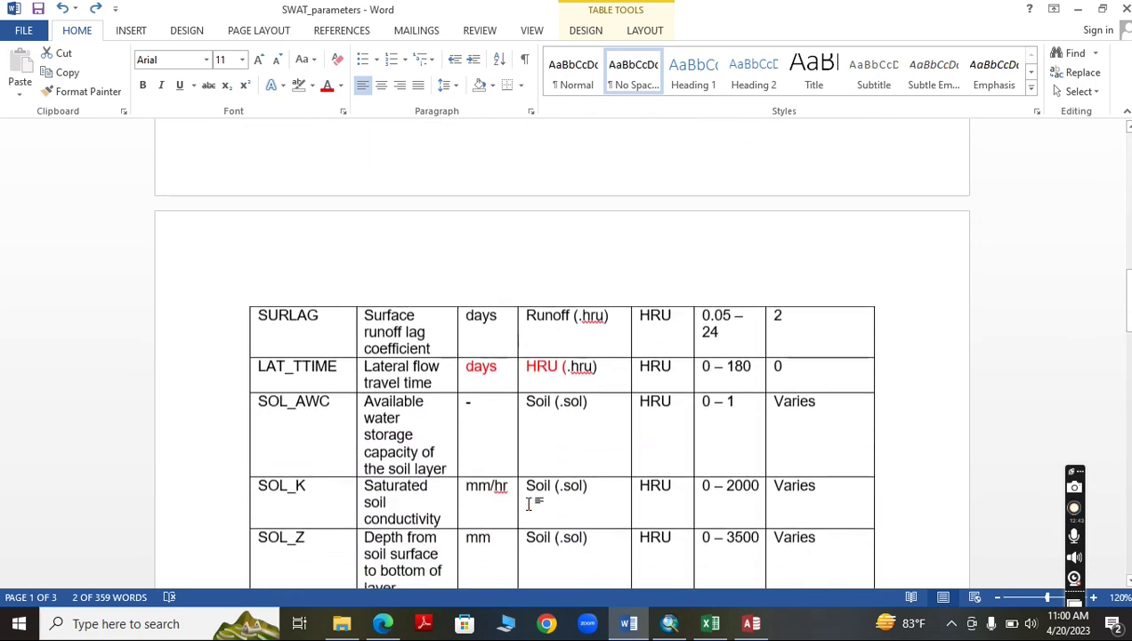
scroll(531, 511, down, 2)
scroll(516, 486, up, 3)
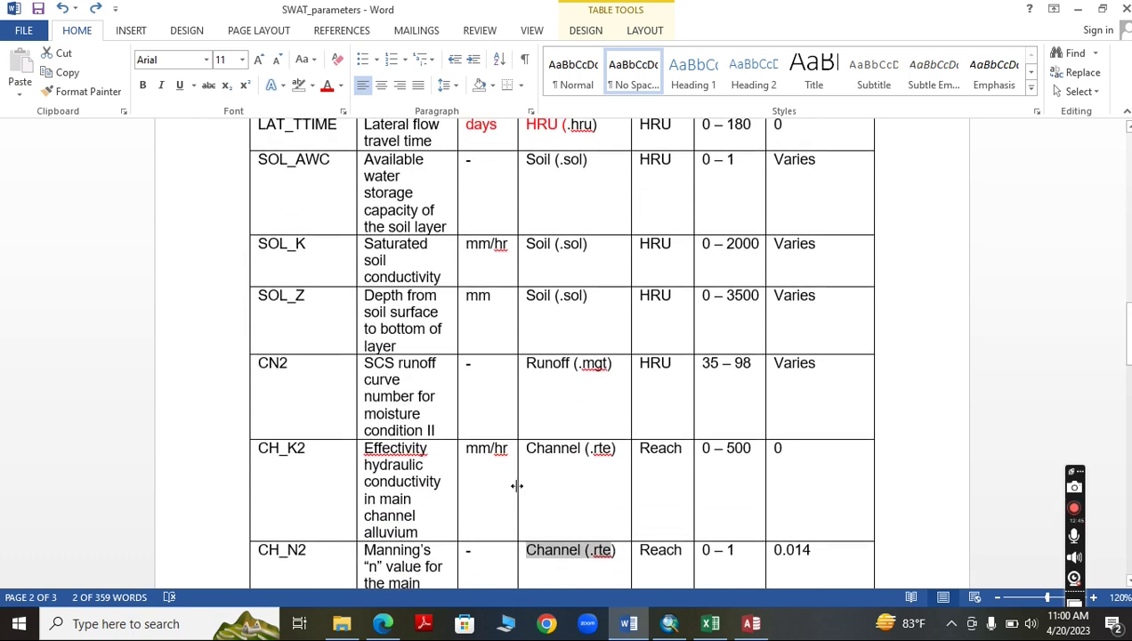
Examine the SOL_AWC row of the parameter table, including its definition, allowed range and default value.
scroll(336, 461, up, 1)
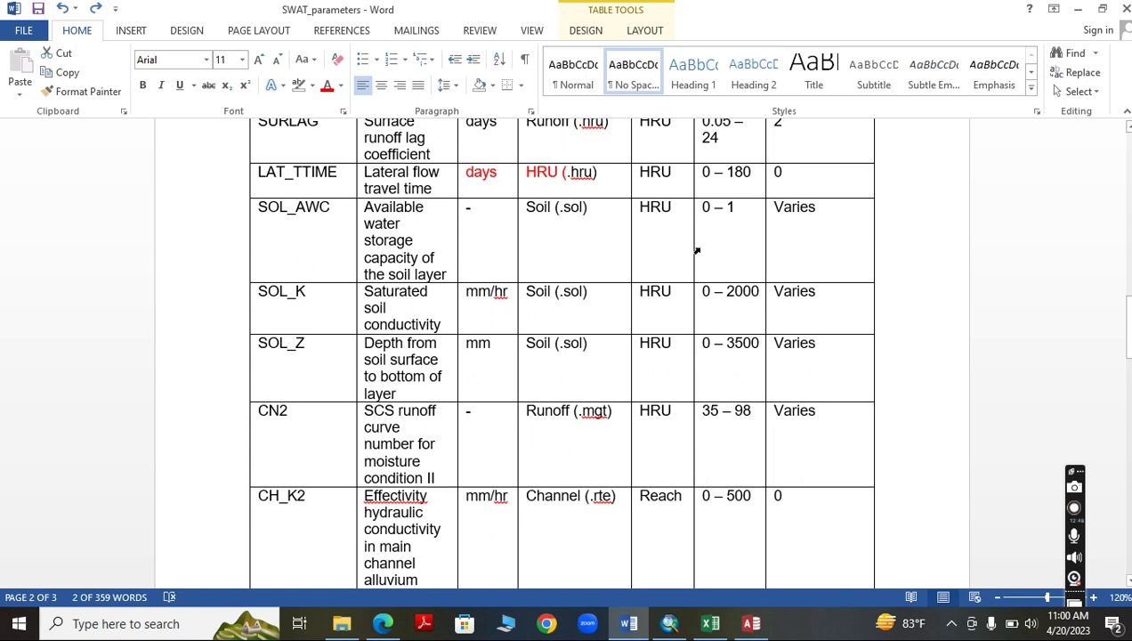
scroll(685, 258, up, 1)
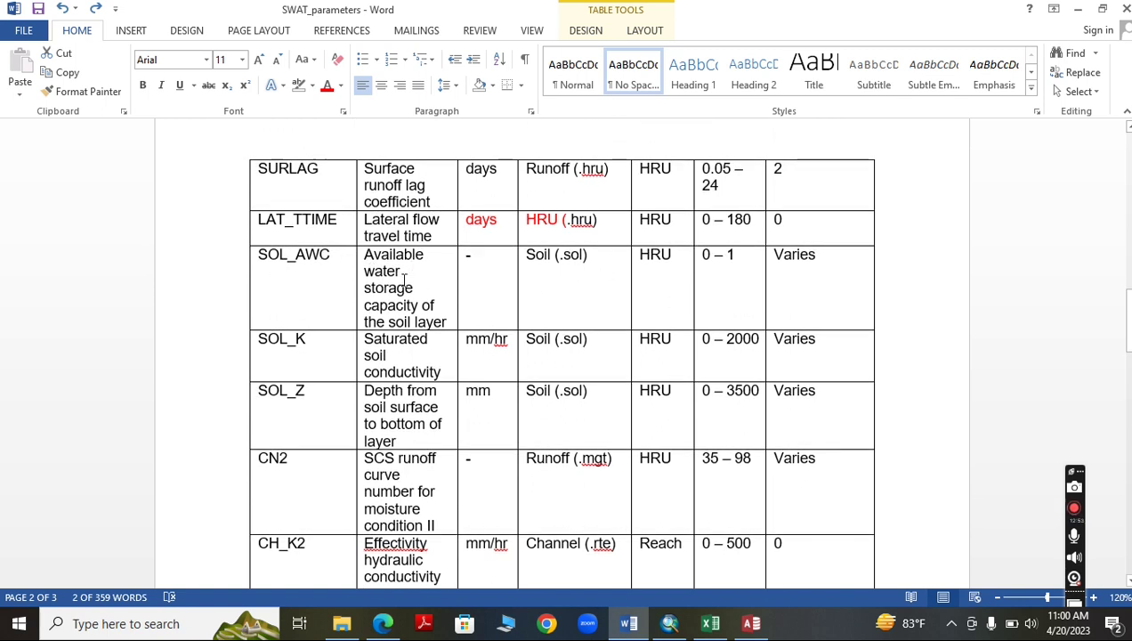
click(454, 324)
scroll(827, 326, up, 1)
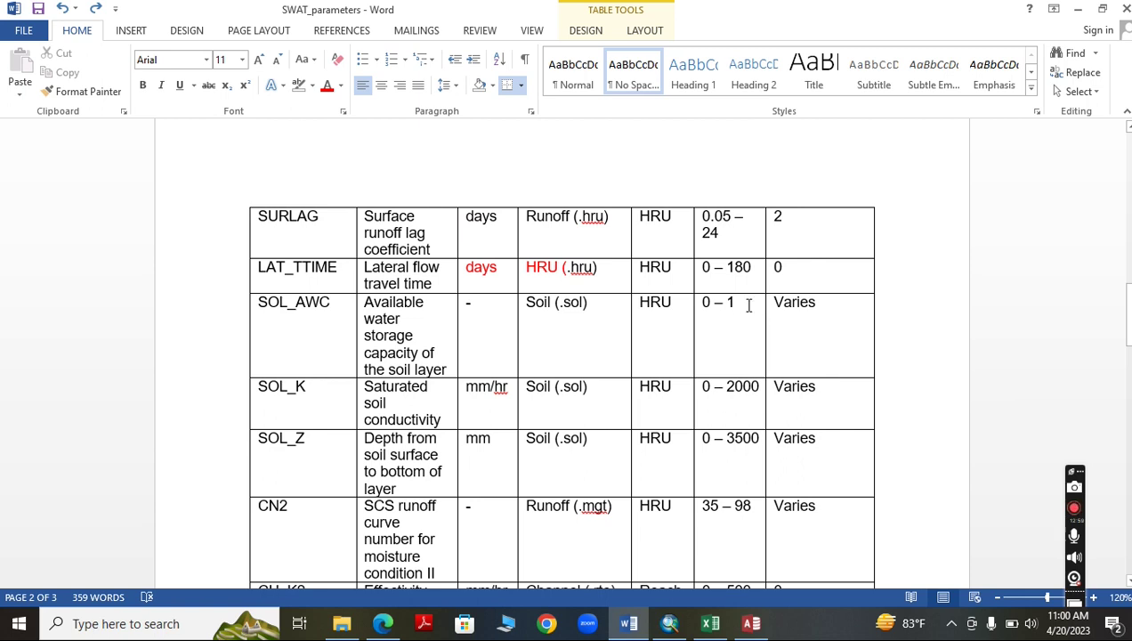
scroll(667, 330, up, 3)
scroll(668, 329, down, 4)
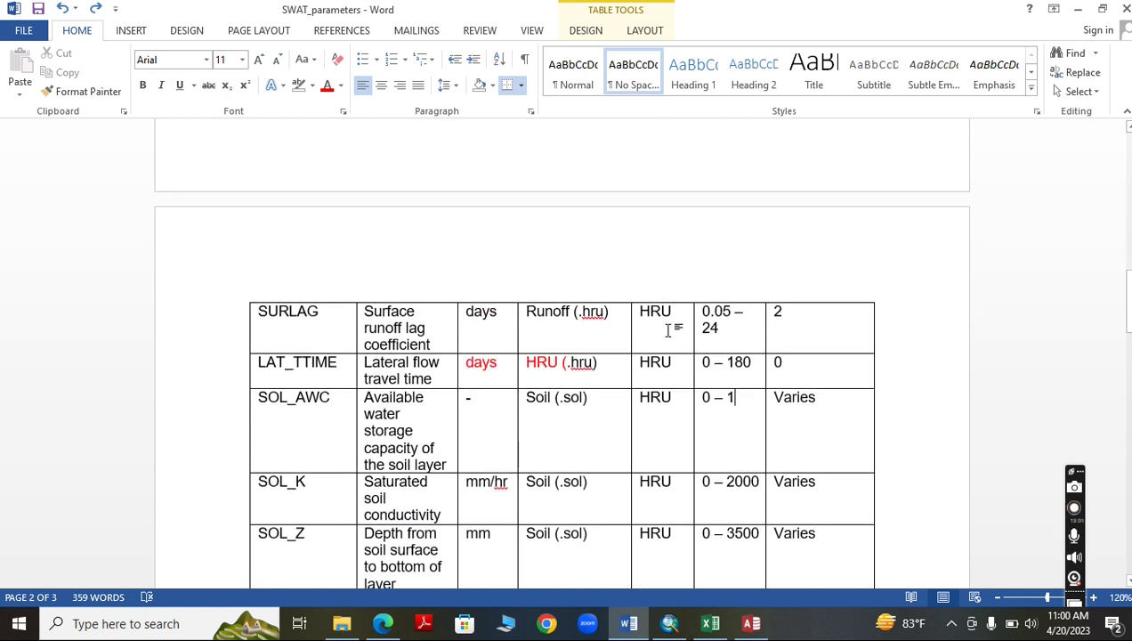
scroll(669, 332, up, 2)
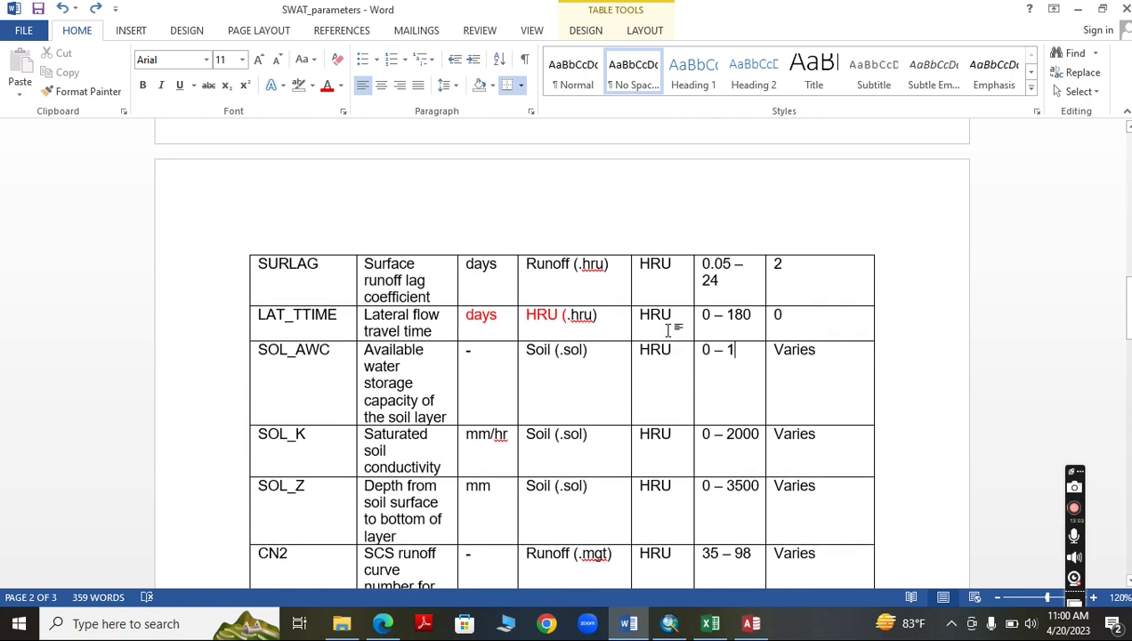
scroll(668, 330, up, 1)
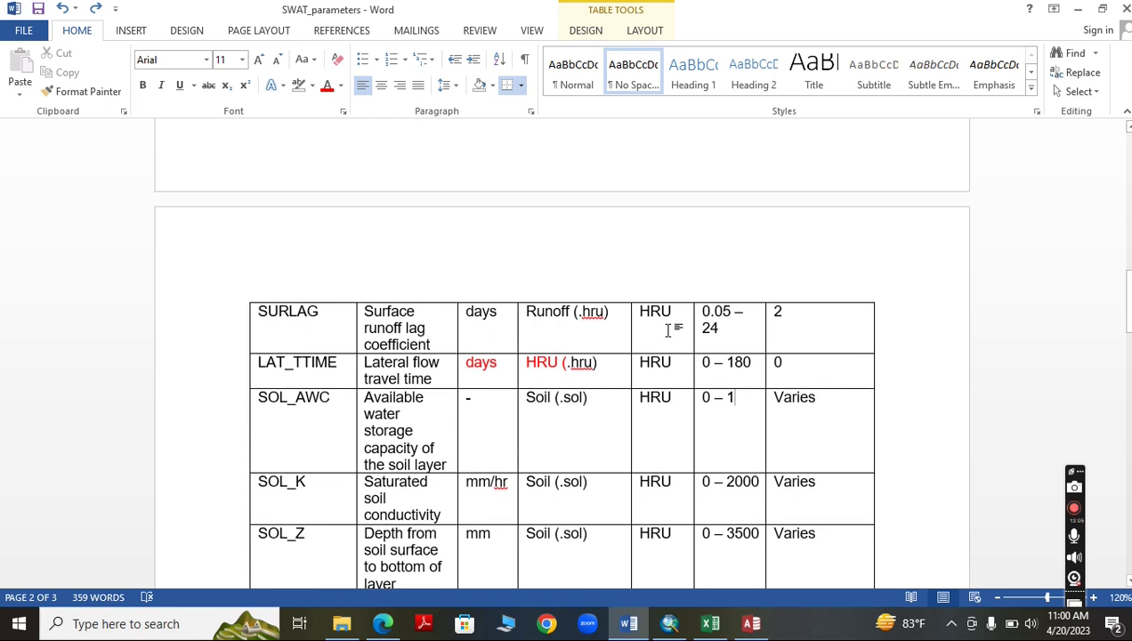
scroll(670, 330, down, 1)
drag(834, 350, 778, 353)
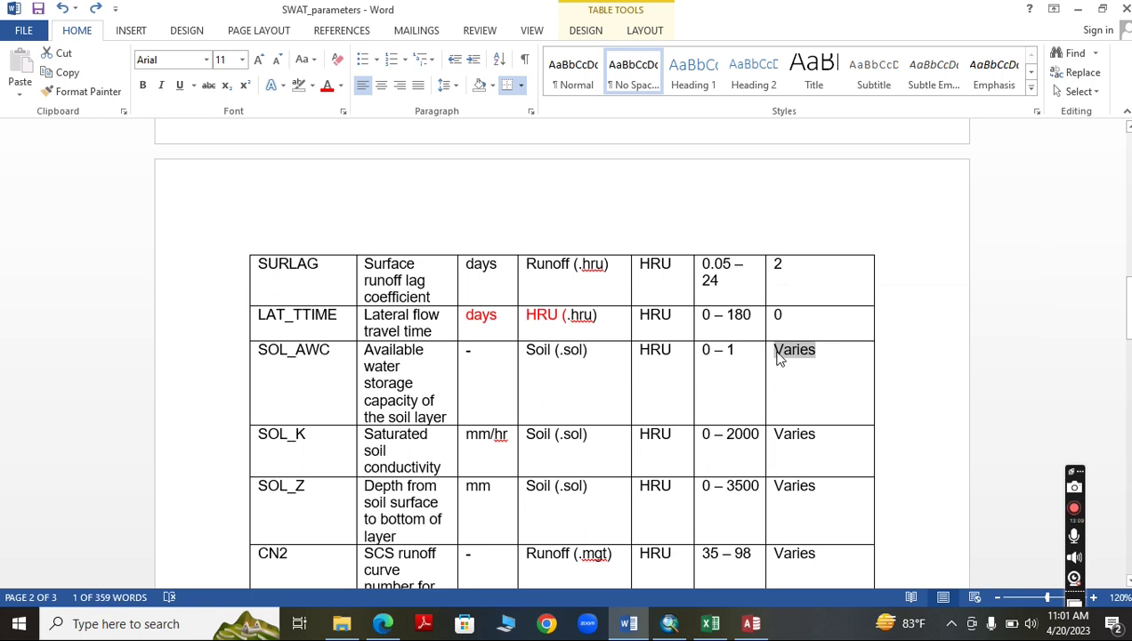
click(835, 352)
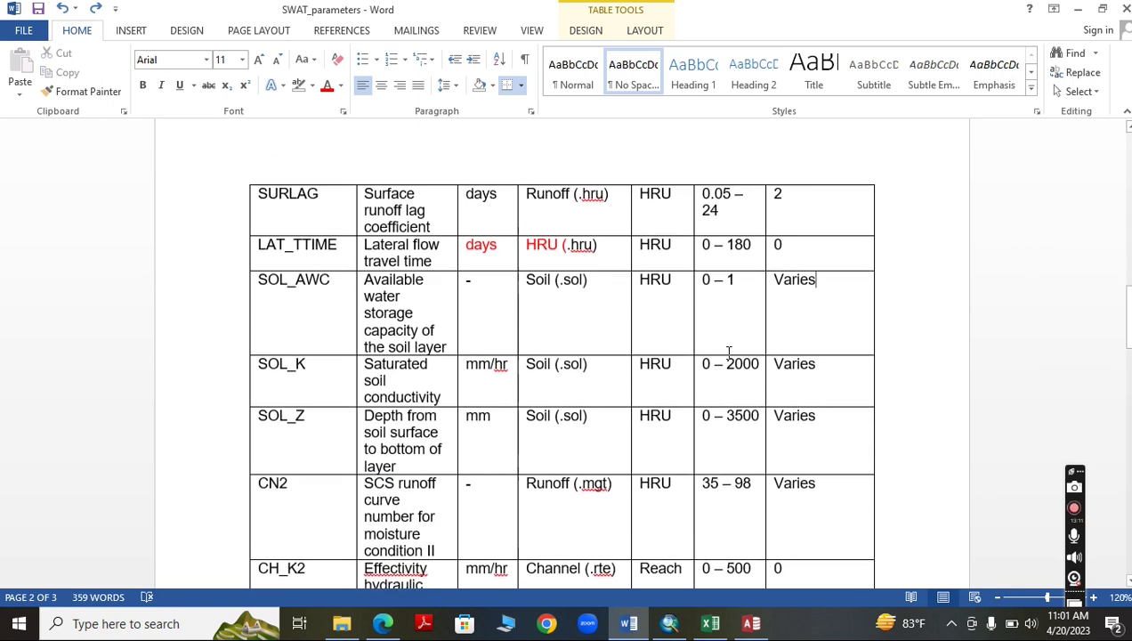
Switch to the Gaurighat_calibration workbook in Excel and review the two CH_N2 values on the Parameters sheet.
click(711, 626)
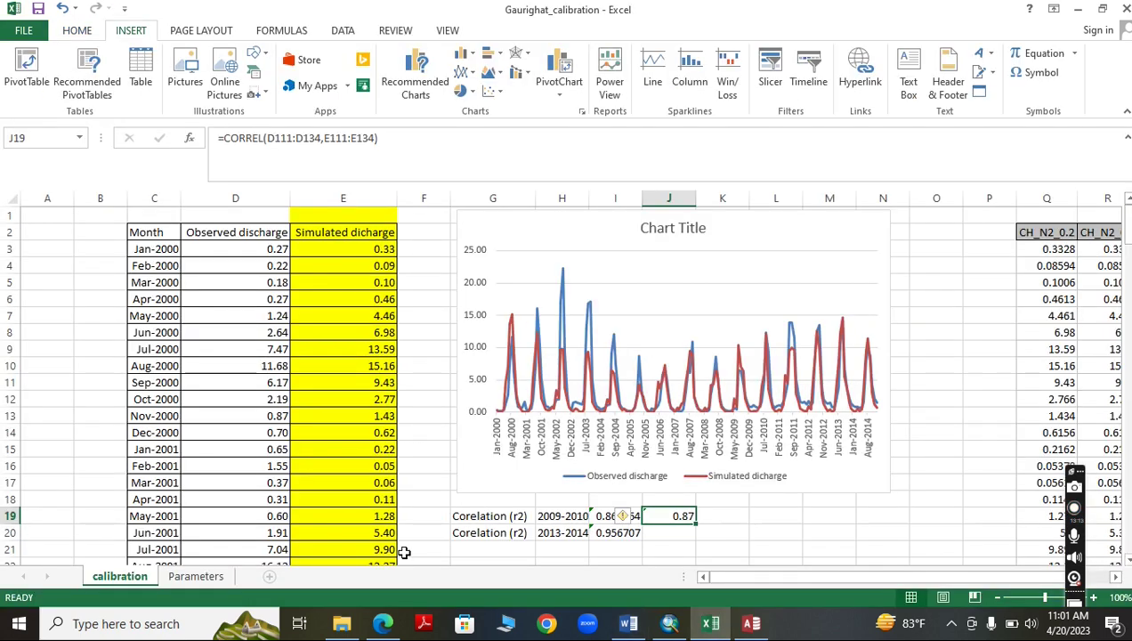
click(196, 576)
click(158, 251)
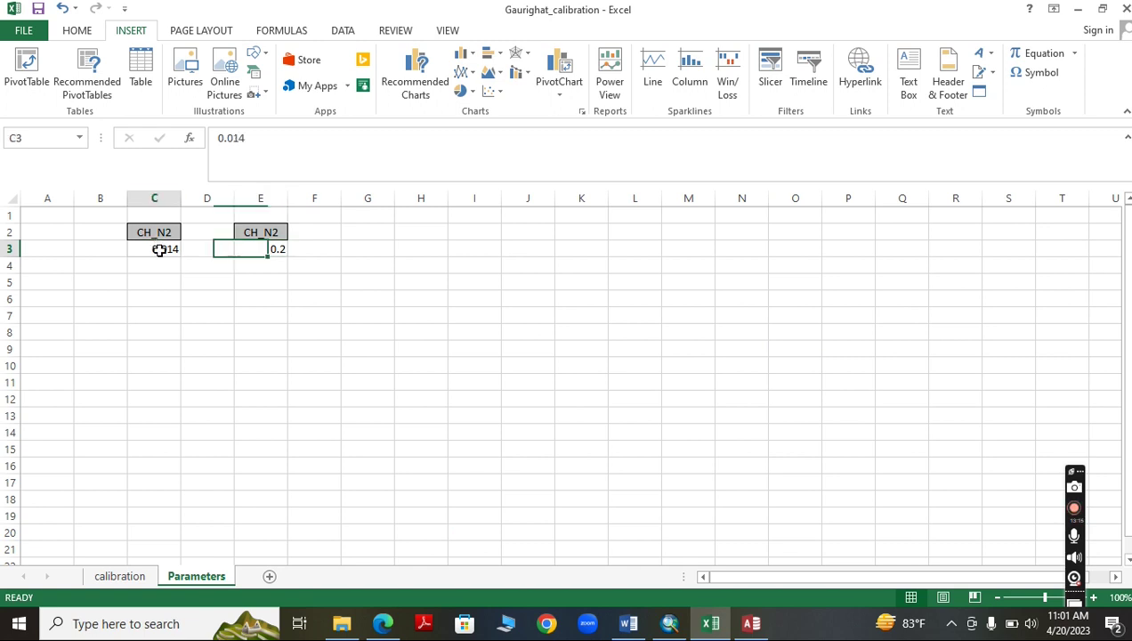
click(278, 248)
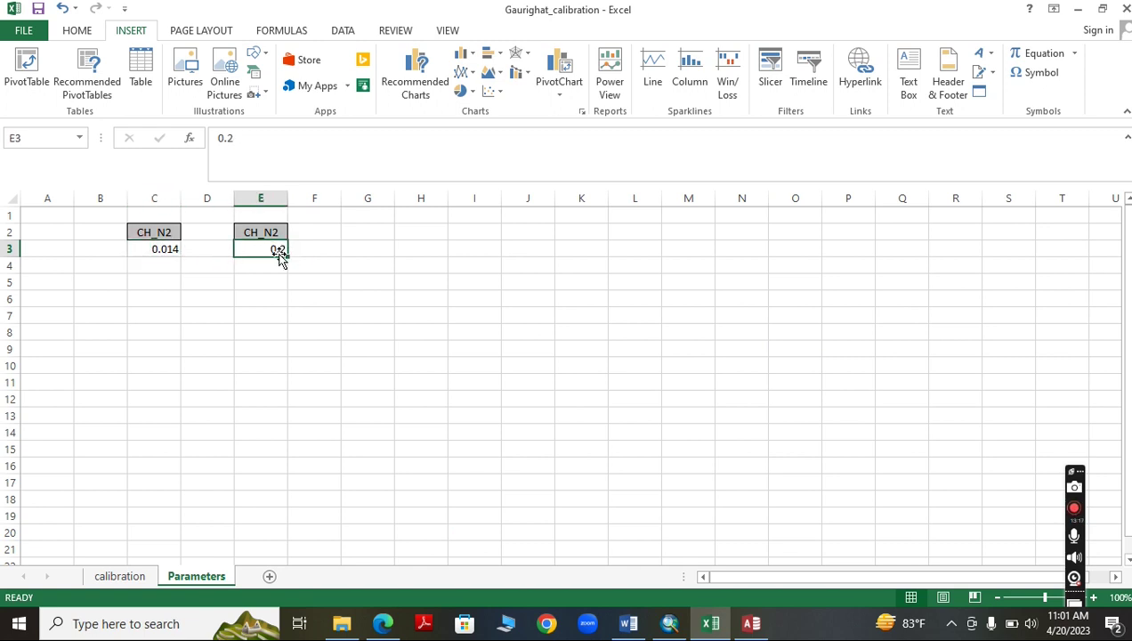
Return to the SWAT_parameters document in Word and check the default value and input file type listed for SOL_AWC.
click(751, 623)
click(632, 624)
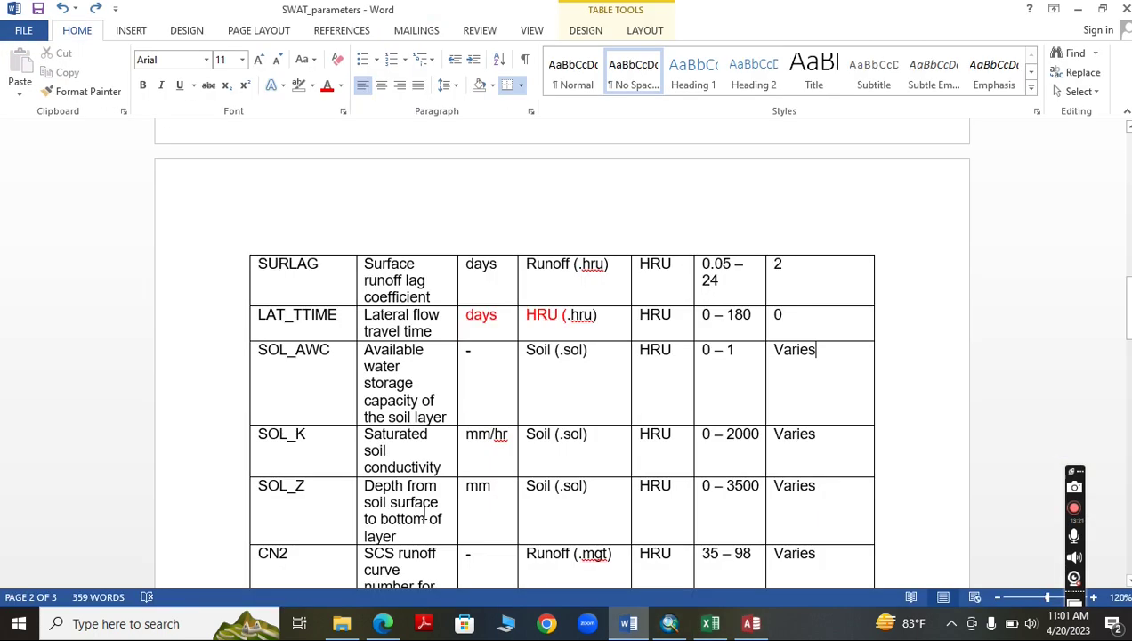
drag(825, 352, 776, 352)
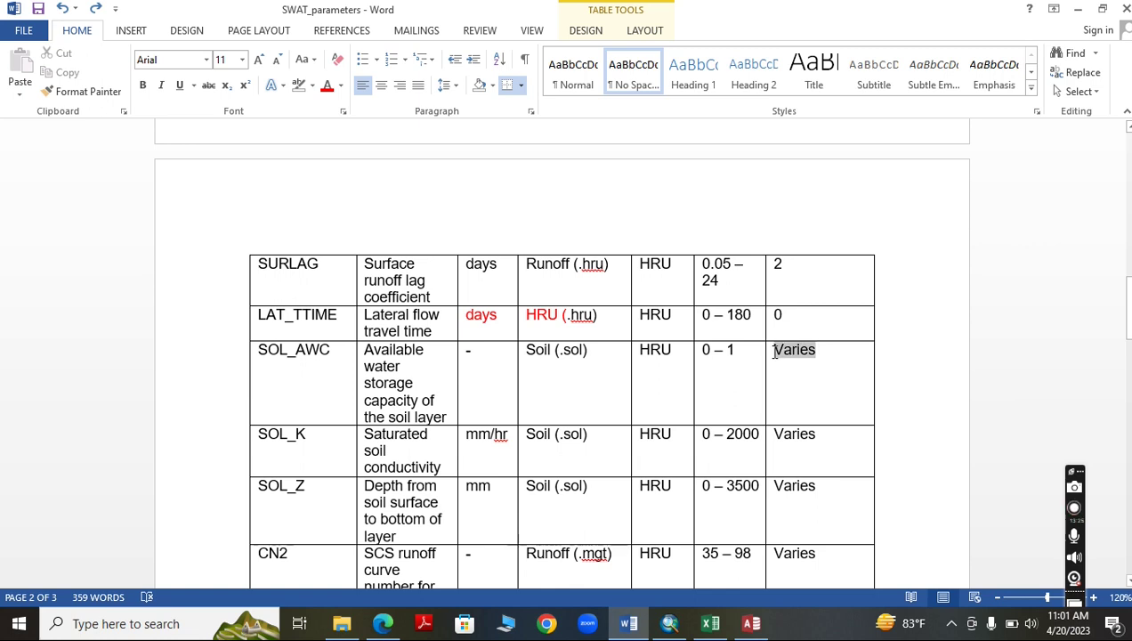
click(786, 357)
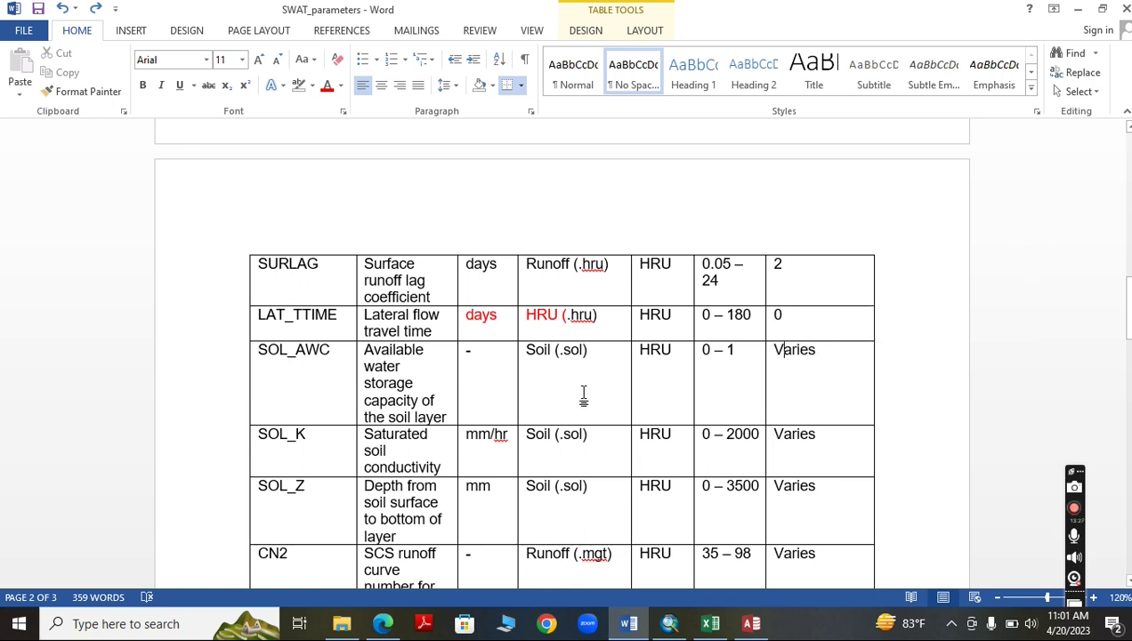
scroll(584, 395, up, 2)
scroll(584, 395, down, 4)
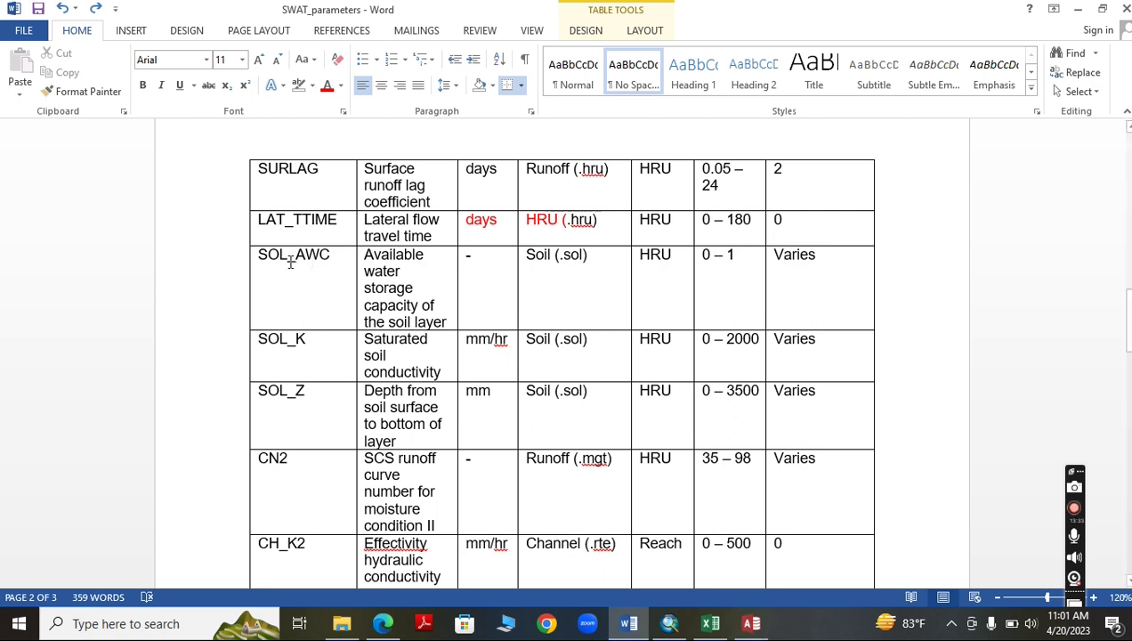
drag(588, 259, 526, 257)
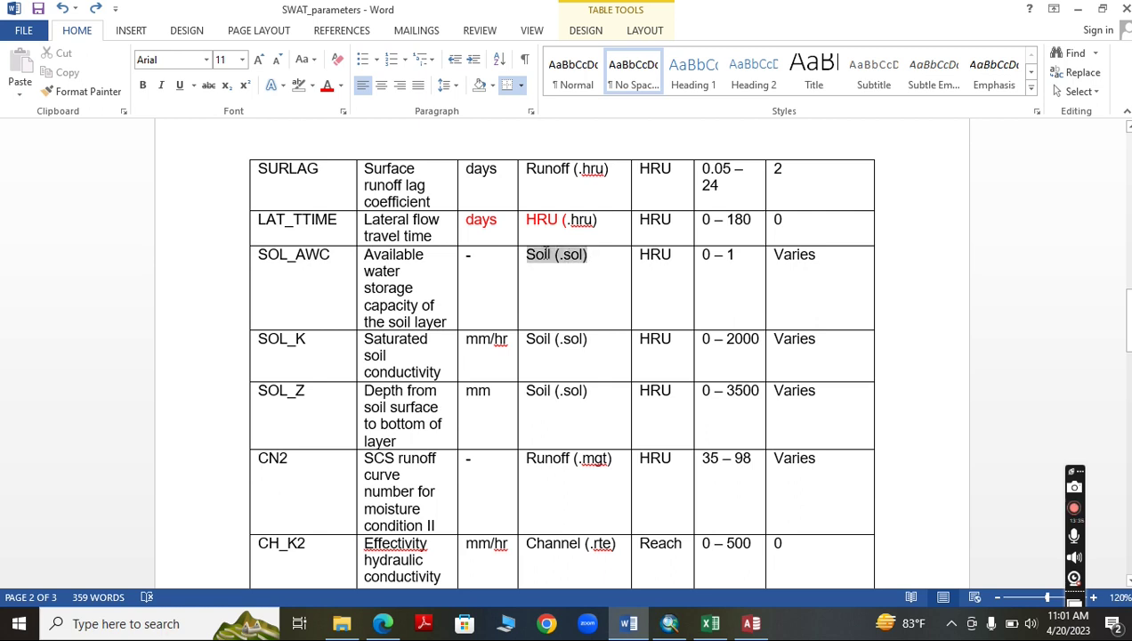
Close Access without saving the design changes to the rch table, and switch to the CH_N2_0.2 TablesOut folder in File Explorer.
click(752, 623)
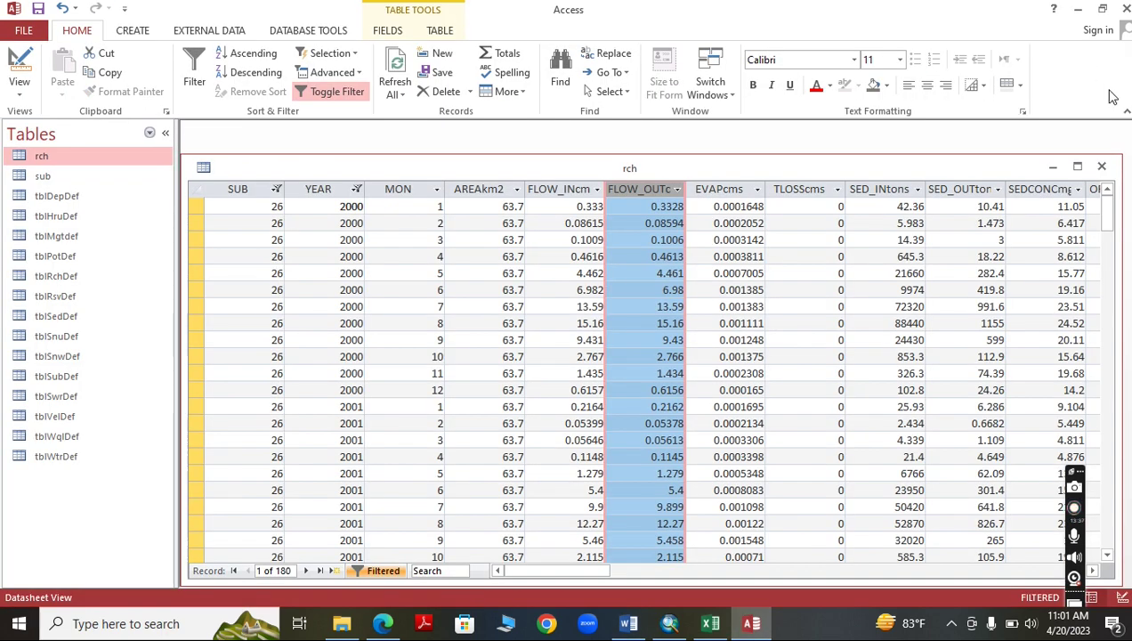
click(1124, 9)
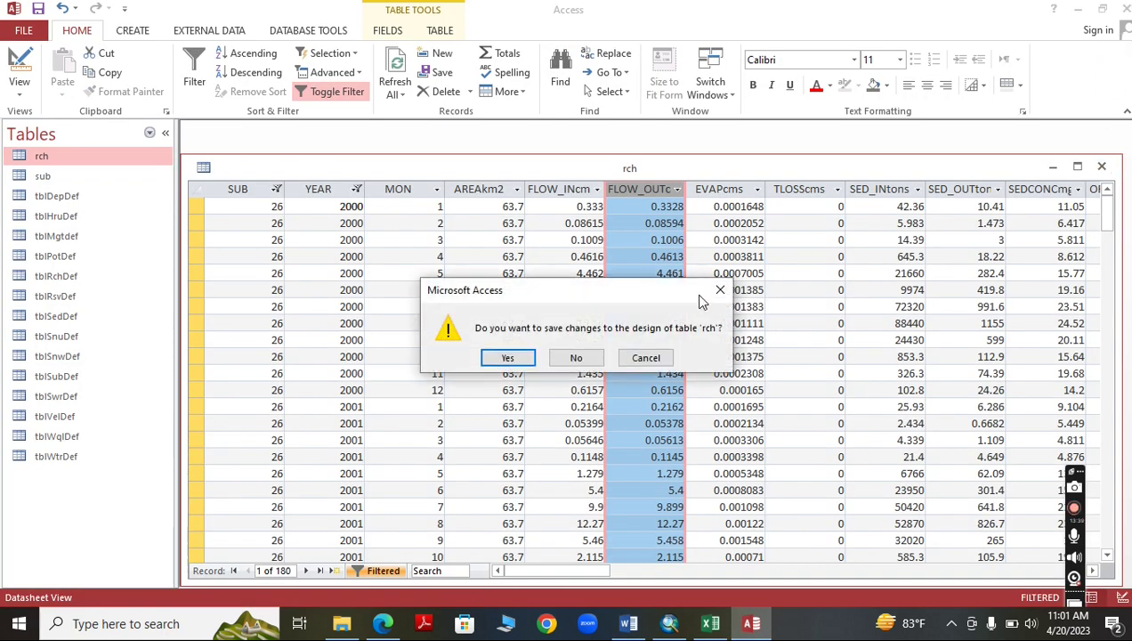
click(581, 358)
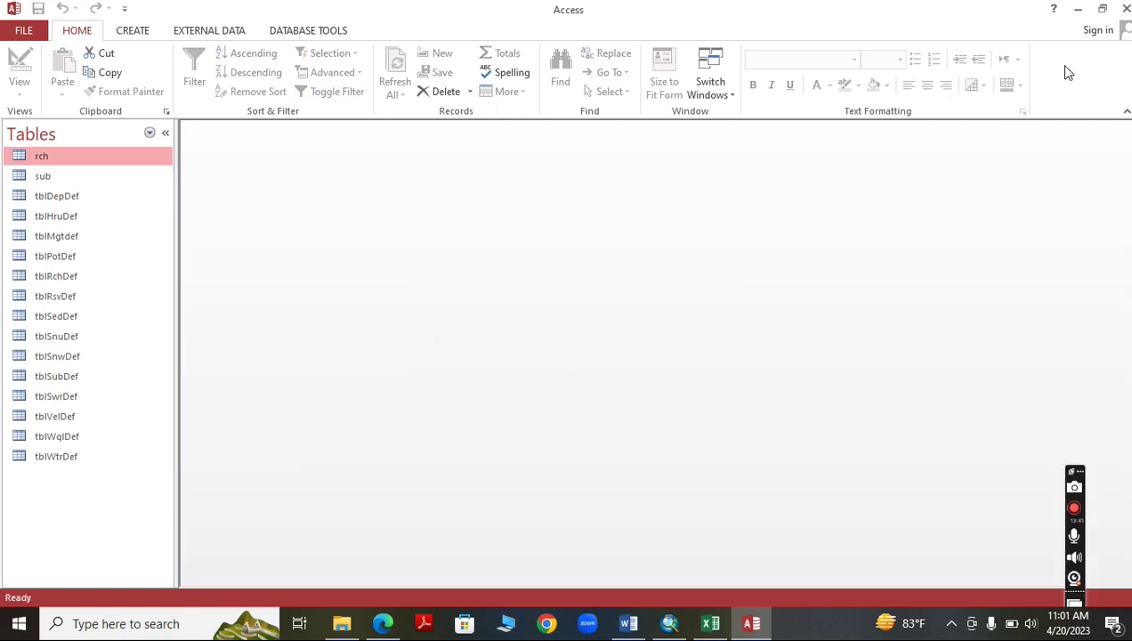
click(1123, 9)
click(343, 624)
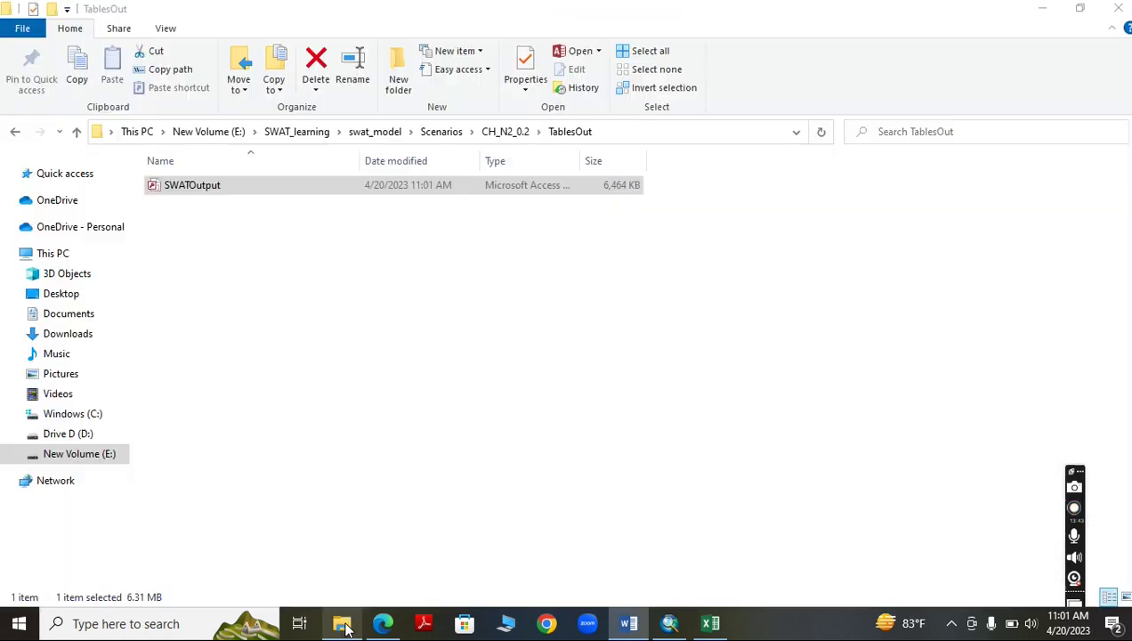
Go up to the swat_model project folder and open the 8,712 KB swat_model database in Access.
click(76, 133)
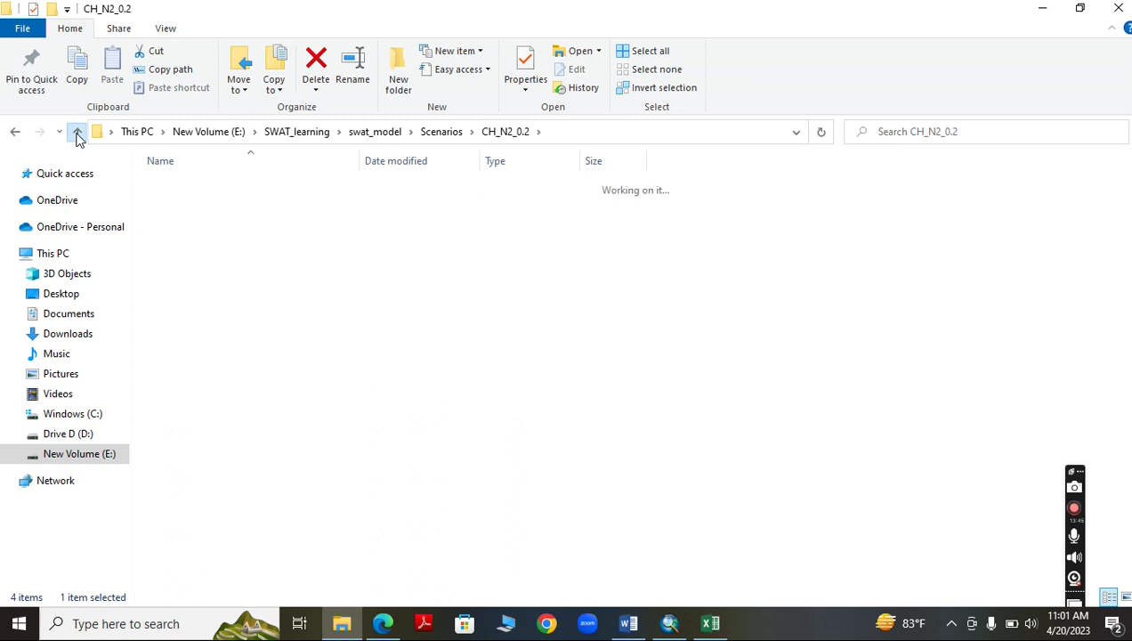
click(76, 133)
click(77, 132)
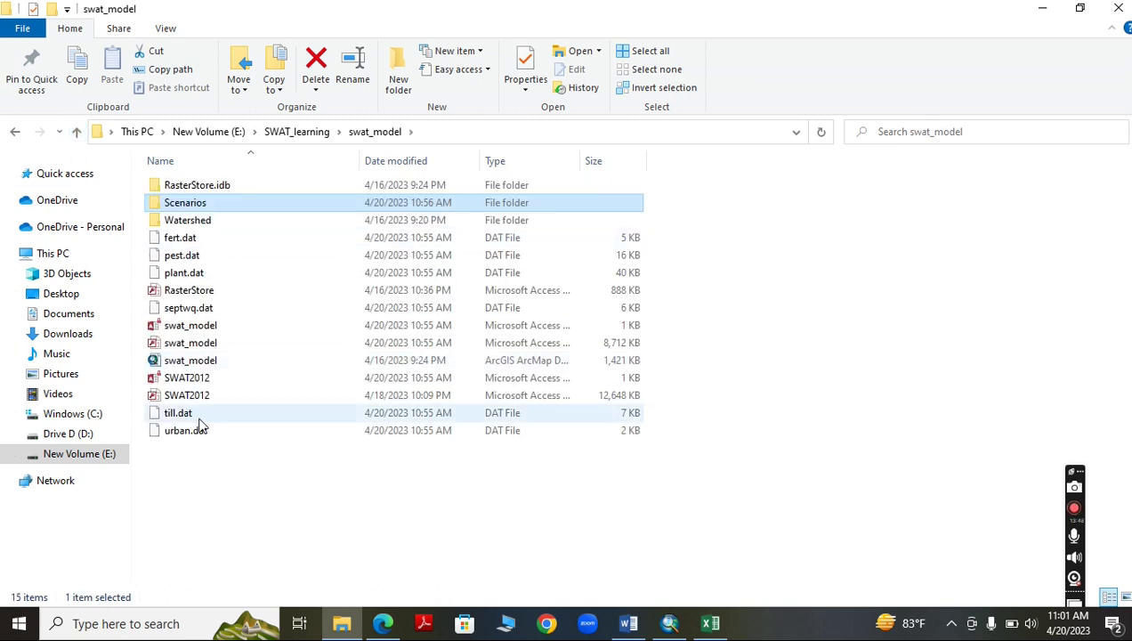
click(197, 345)
double_click(197, 344)
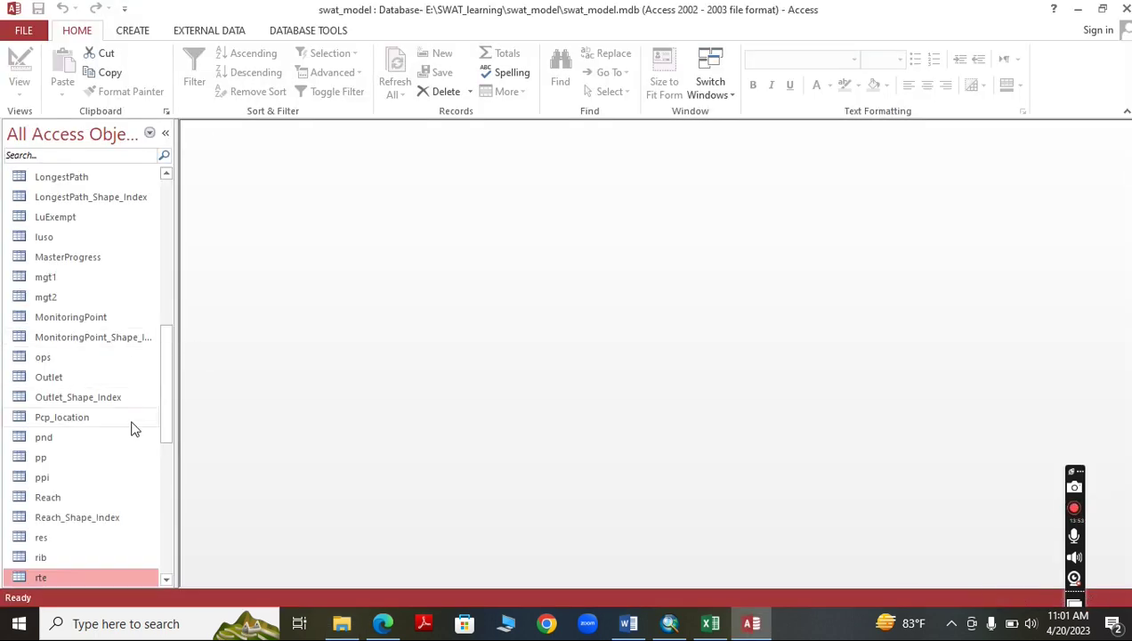
Find the sol table among the database objects and open it.
scroll(109, 532, up, 10)
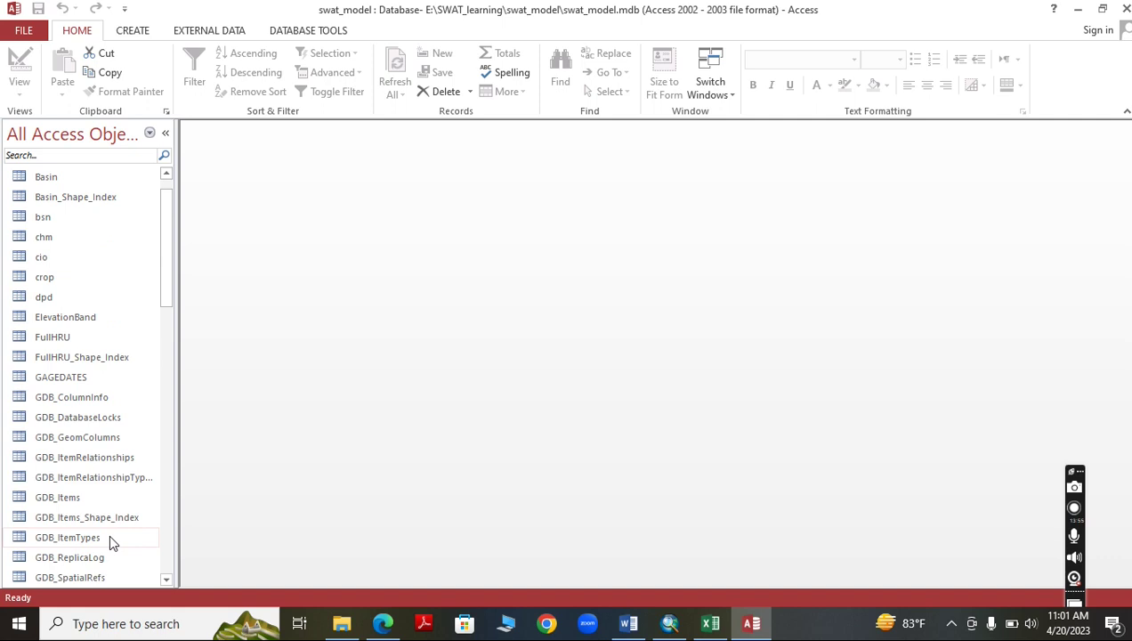
scroll(89, 338, down, 15)
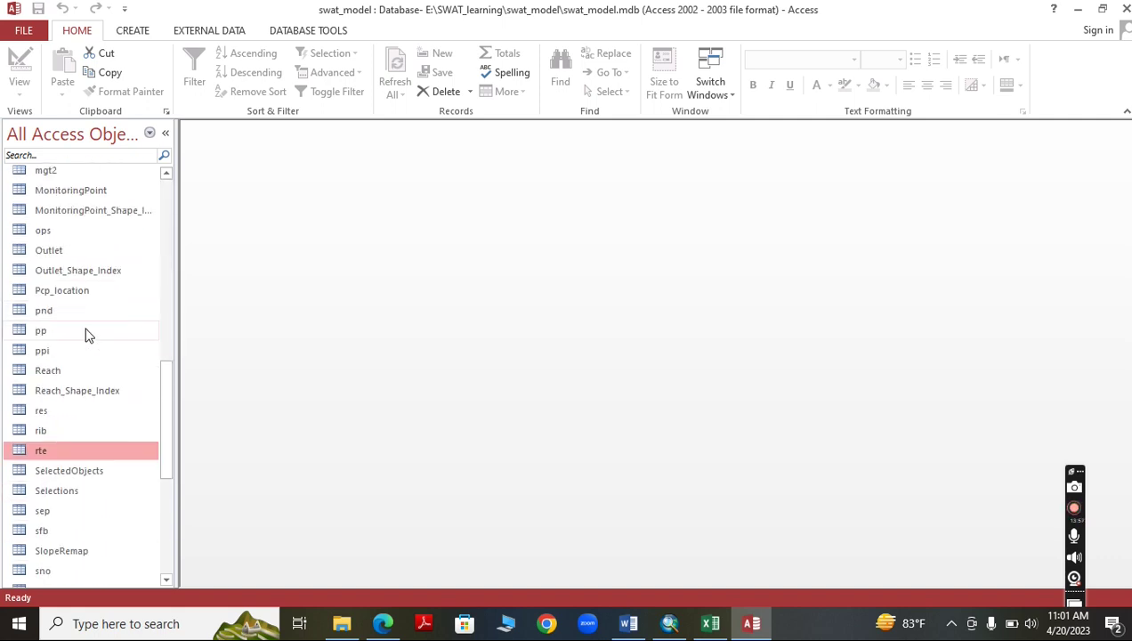
double_click(75, 392)
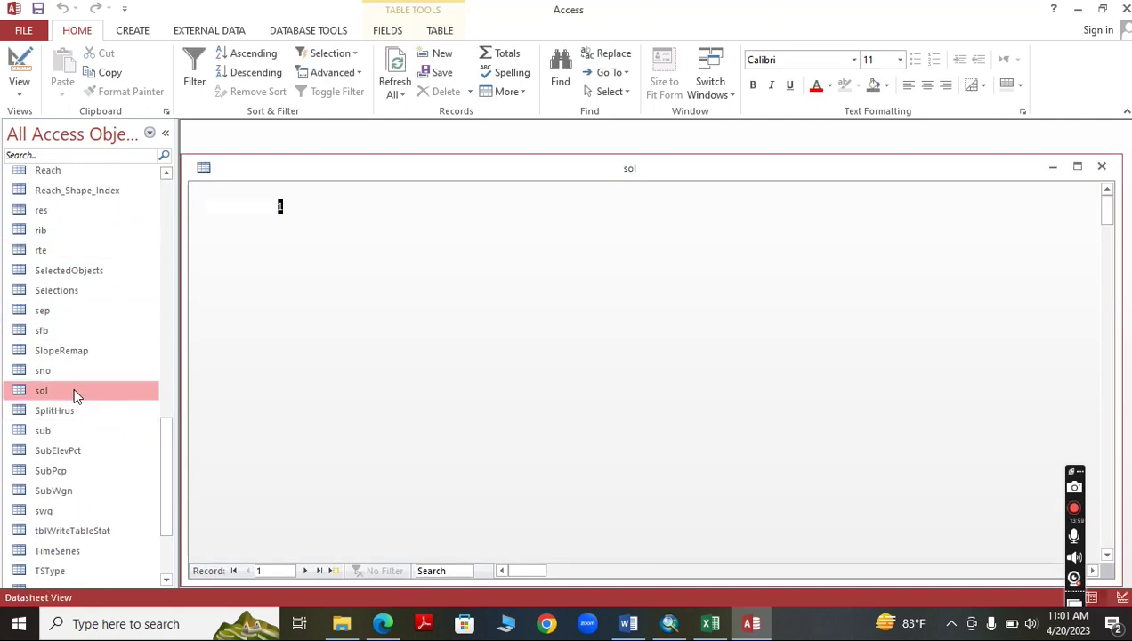
Filter the sol table's SUBBASIN field to show only subbasin 26.
click(341, 197)
click(357, 188)
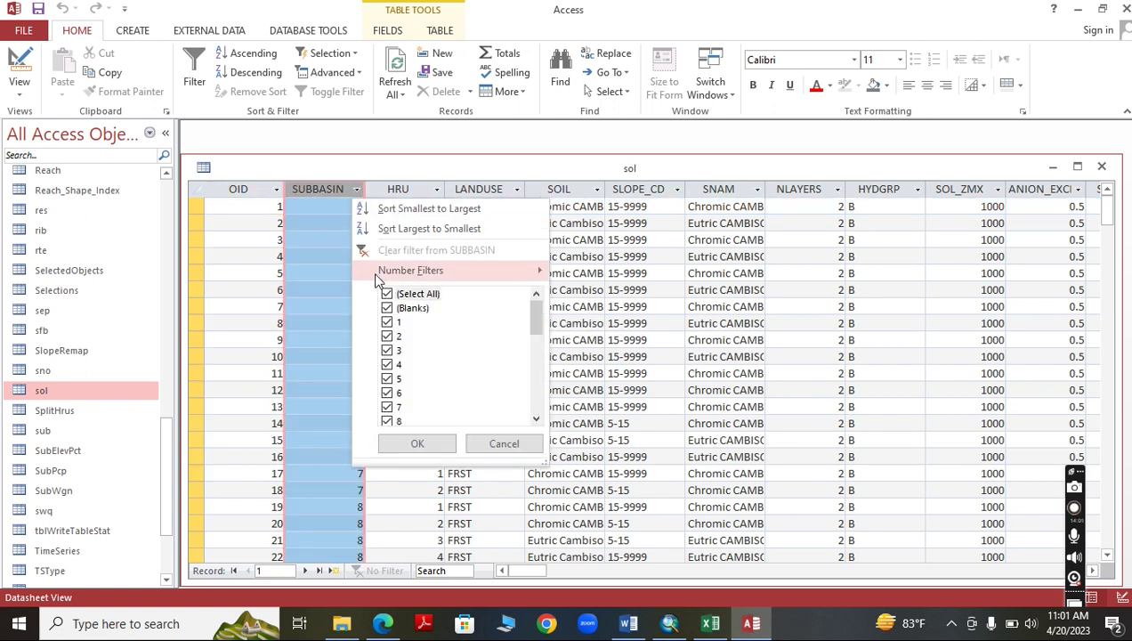
click(388, 294)
scroll(437, 350, down, 5)
scroll(437, 350, down, 2)
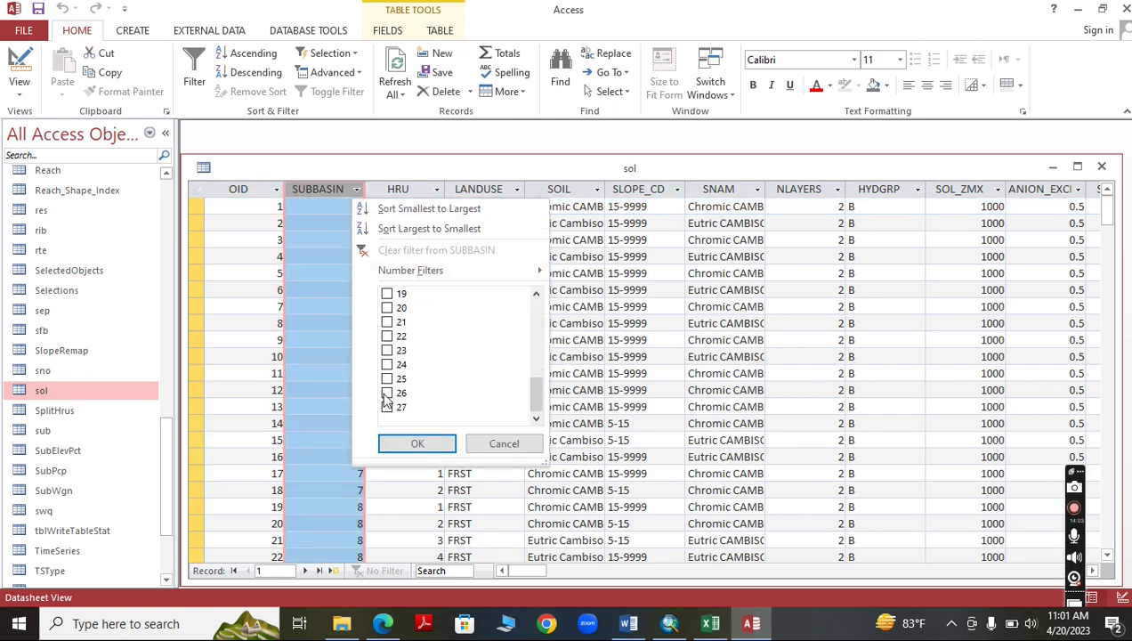
click(416, 443)
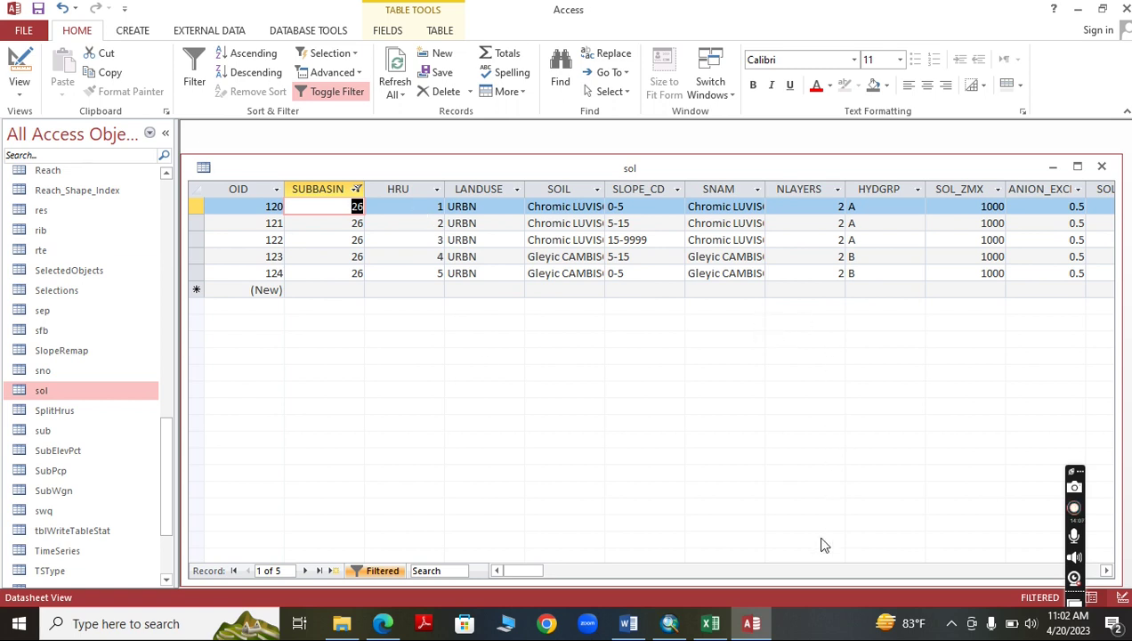
Copy the filtered SOL_AWC1 column and paste it at H2 of the Parameters sheet in the Gaurighat_calibration workbook in Excel.
drag(531, 573, 584, 577)
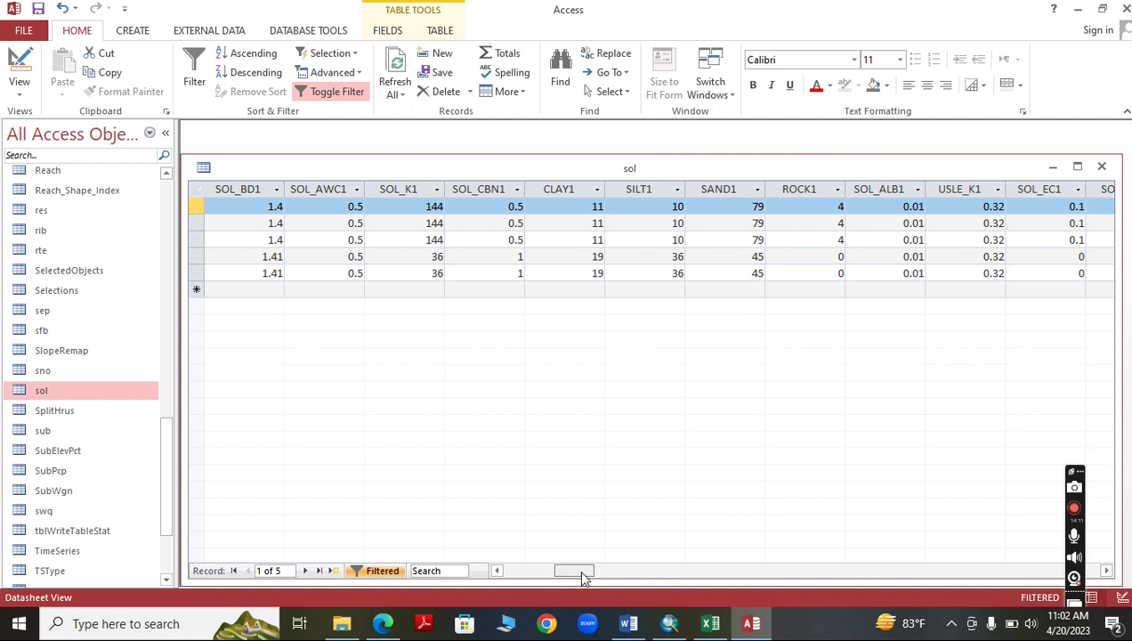
click(316, 190)
right_click(317, 190)
click(354, 248)
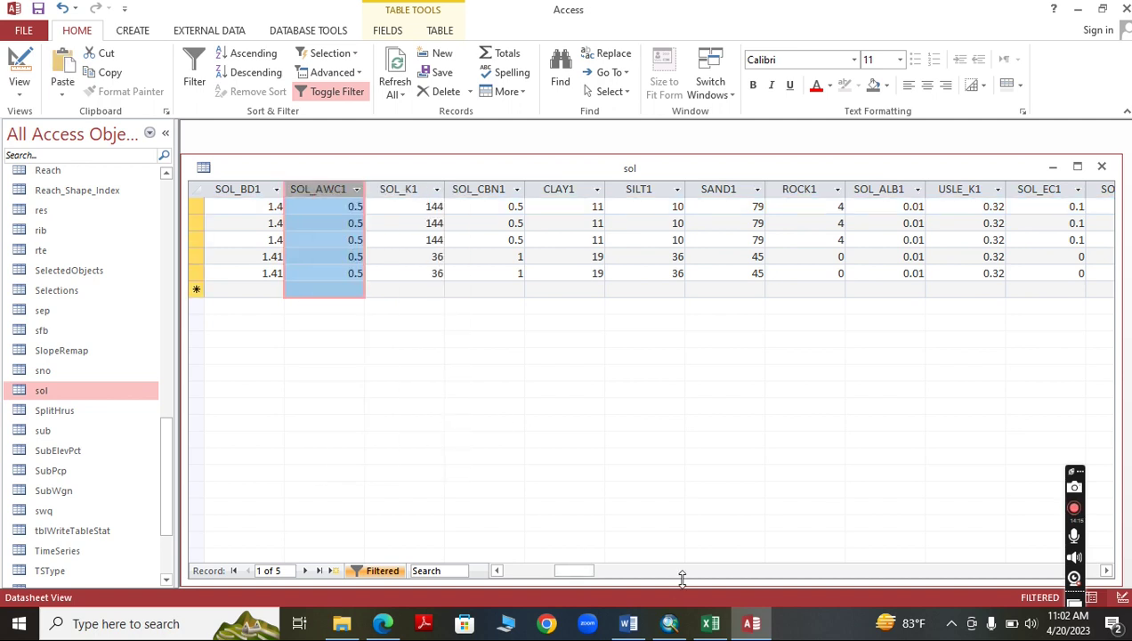
click(628, 623)
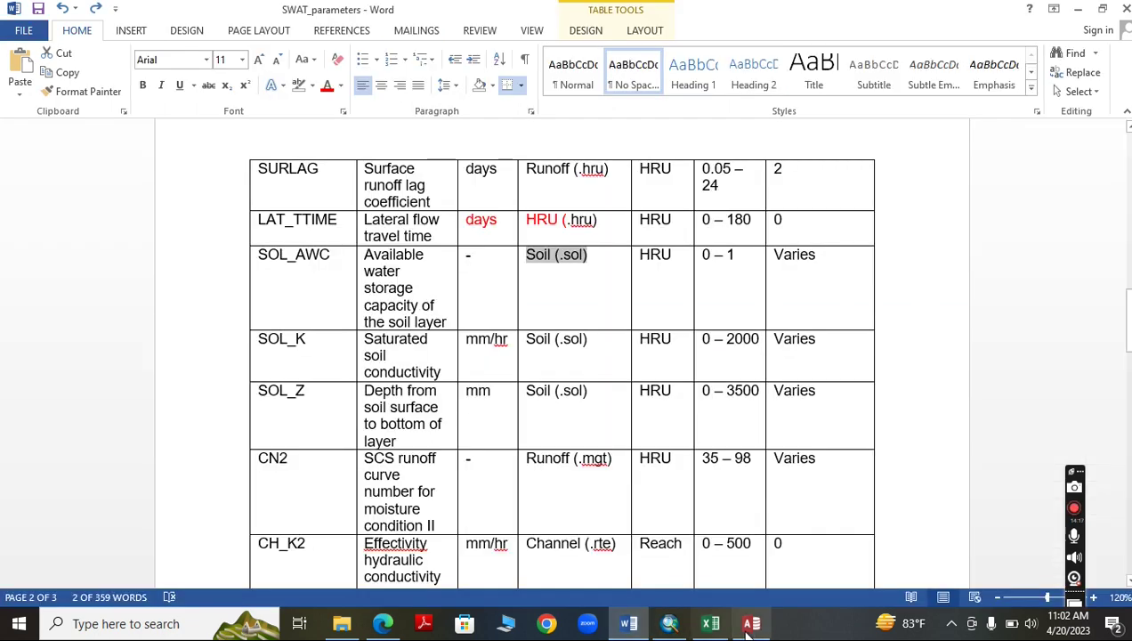
click(710, 624)
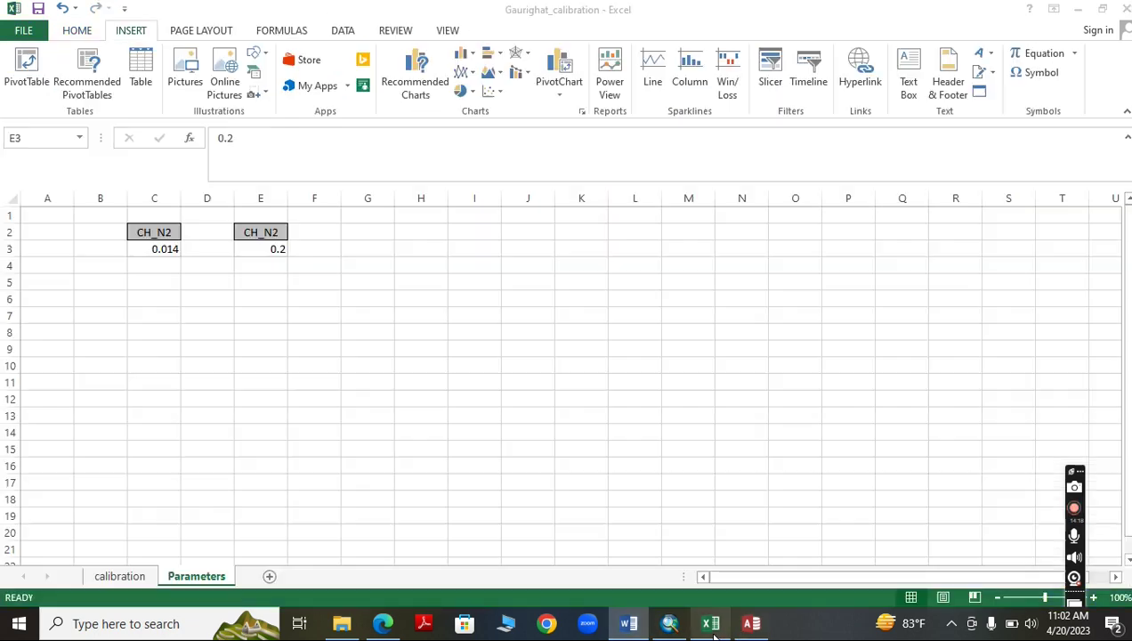
right_click(411, 226)
click(444, 298)
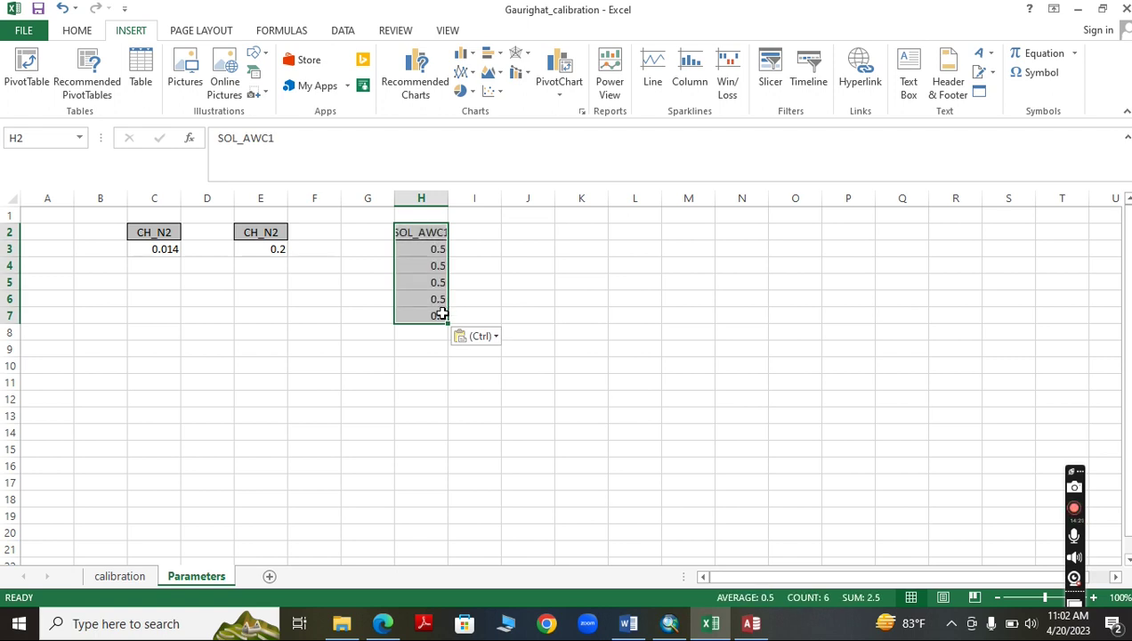
Copy the SOL_AWC2 column from the sol table in Access and paste it at L2 of the Parameters sheet in Excel.
click(752, 623)
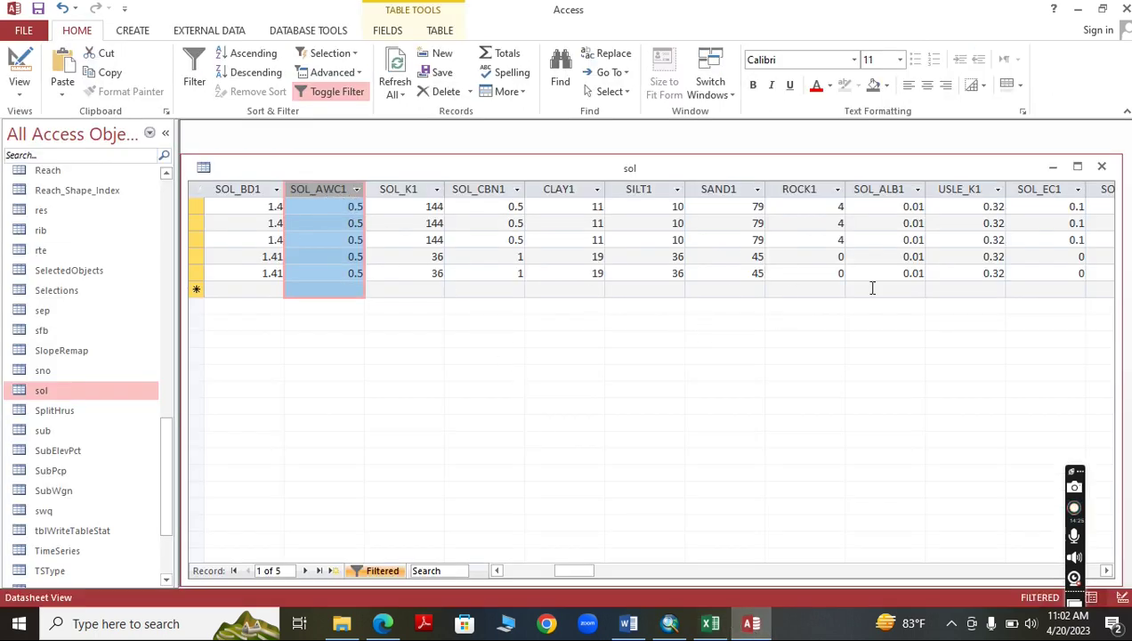
drag(577, 567, 616, 583)
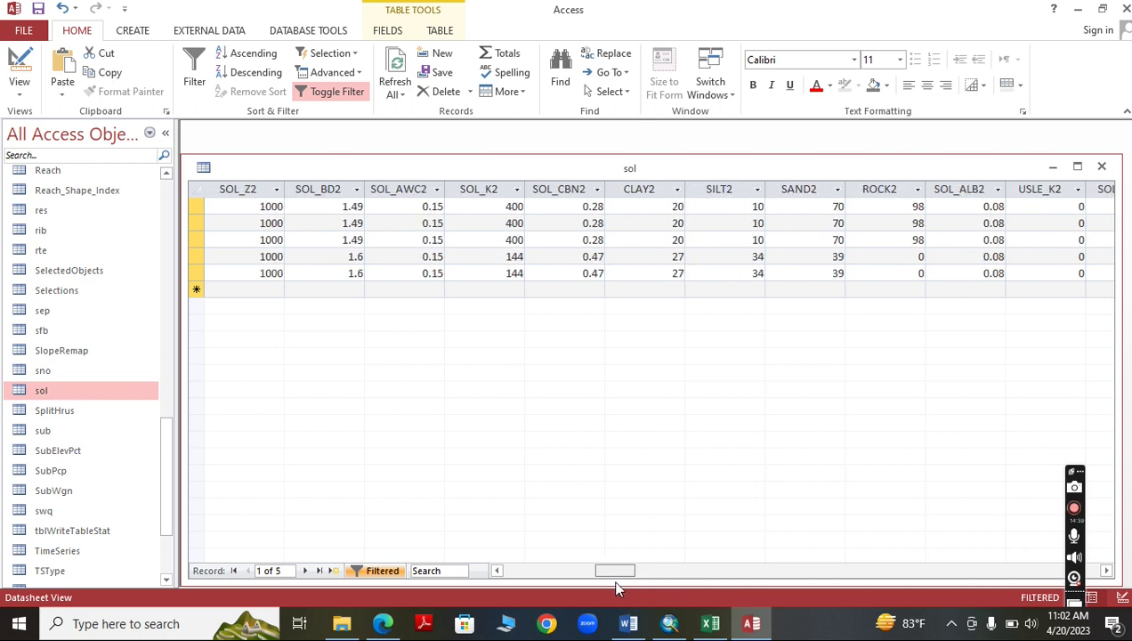
click(428, 190)
right_click(428, 190)
click(447, 458)
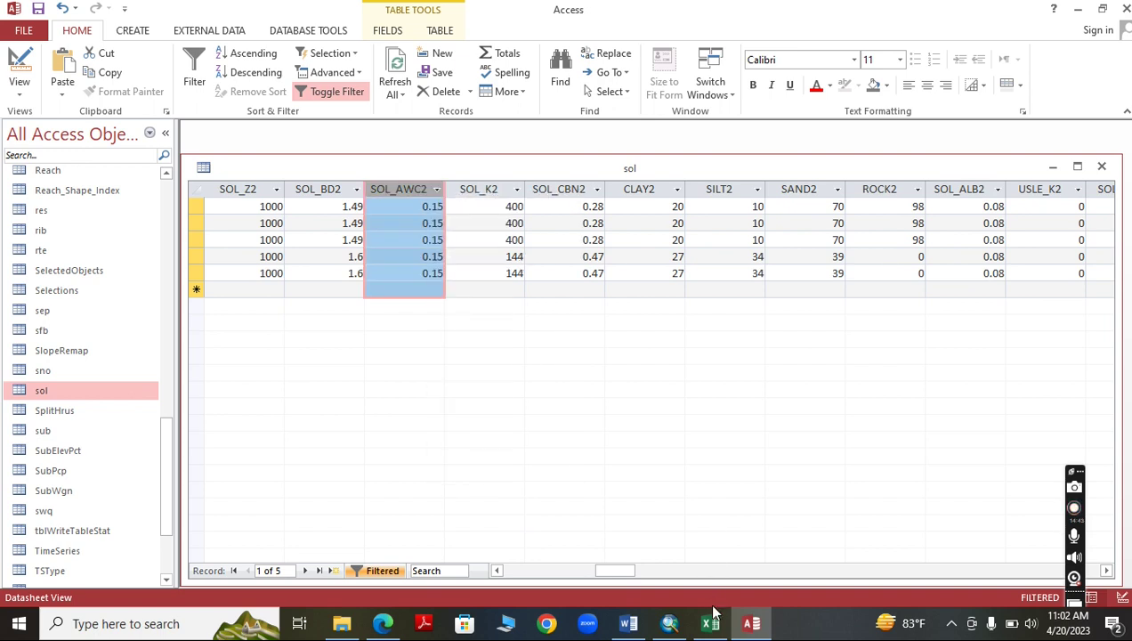
click(711, 624)
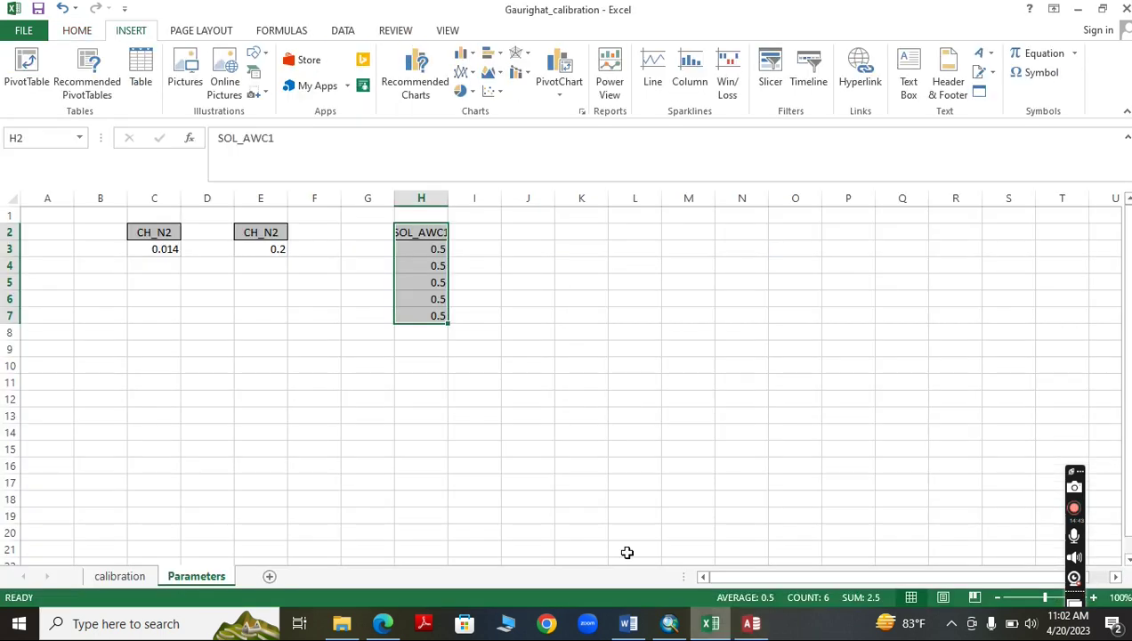
right_click(640, 233)
click(663, 305)
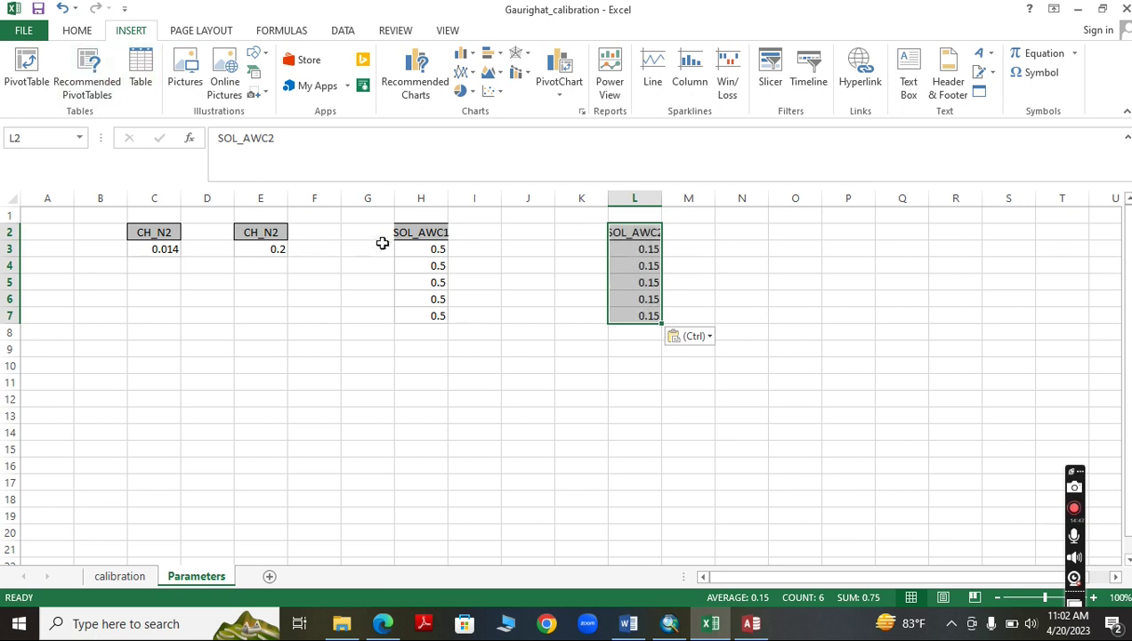
Autofit the widths of columns H and L to their SOL_AWC headings.
double_click(448, 198)
double_click(665, 197)
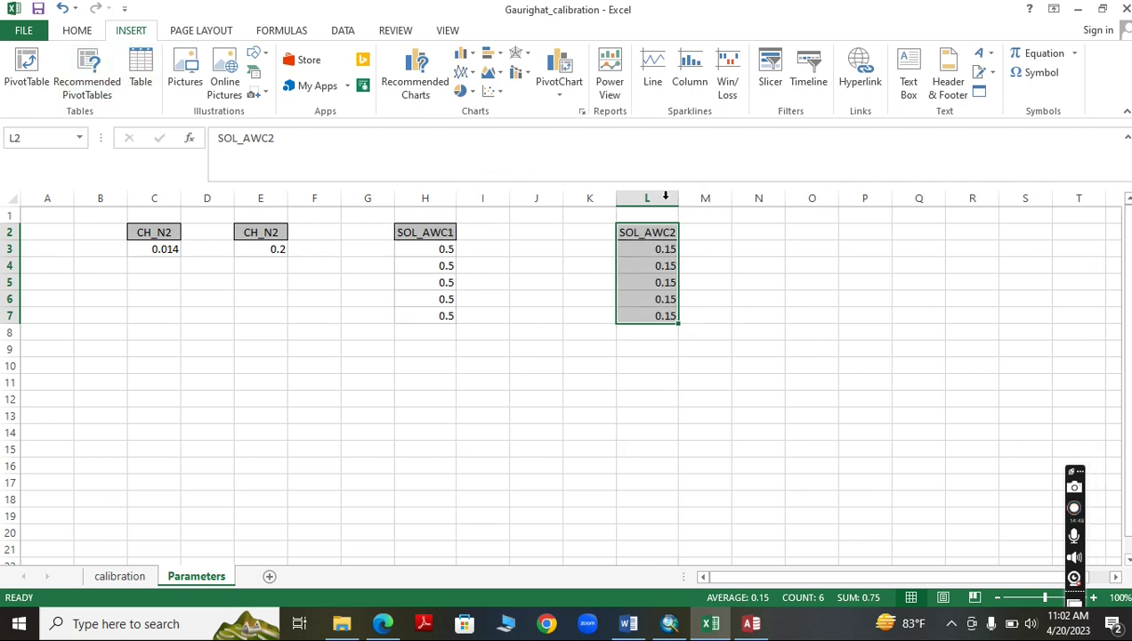
click(592, 265)
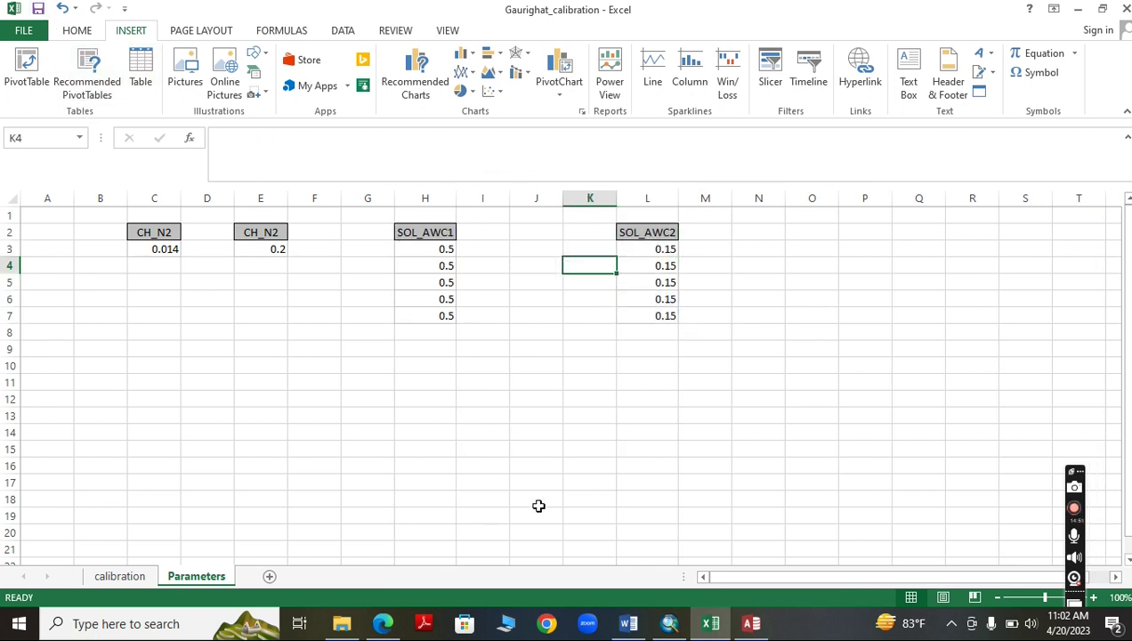
Check the allowed range of SOL_AWC in the SWAT_parameters document in Word and return to the Excel workbook.
click(628, 623)
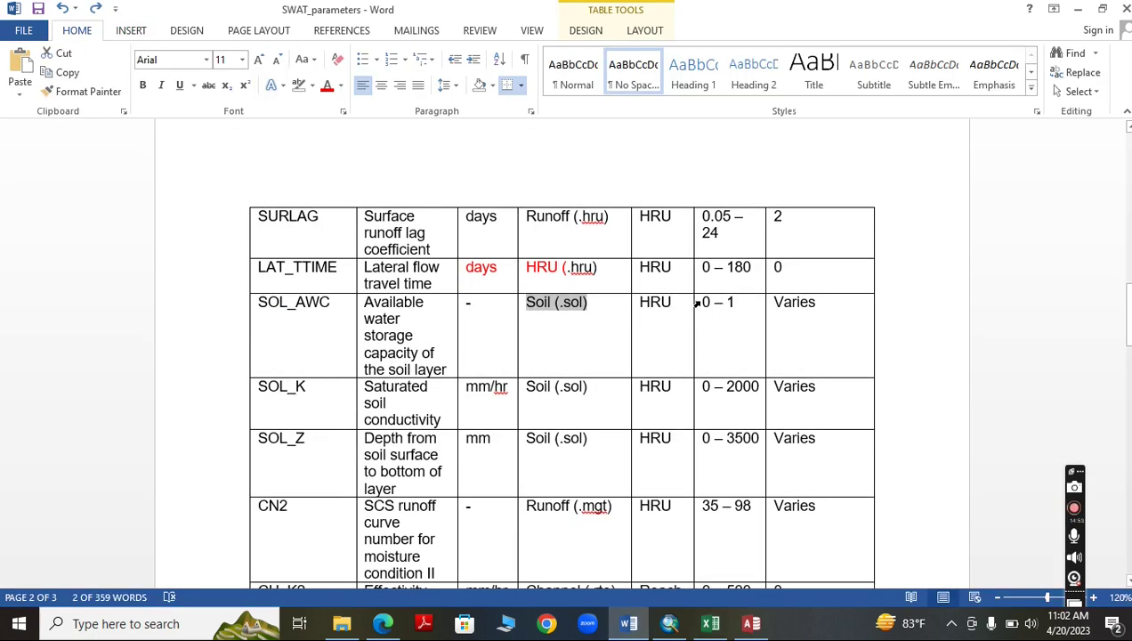
drag(704, 302, 738, 303)
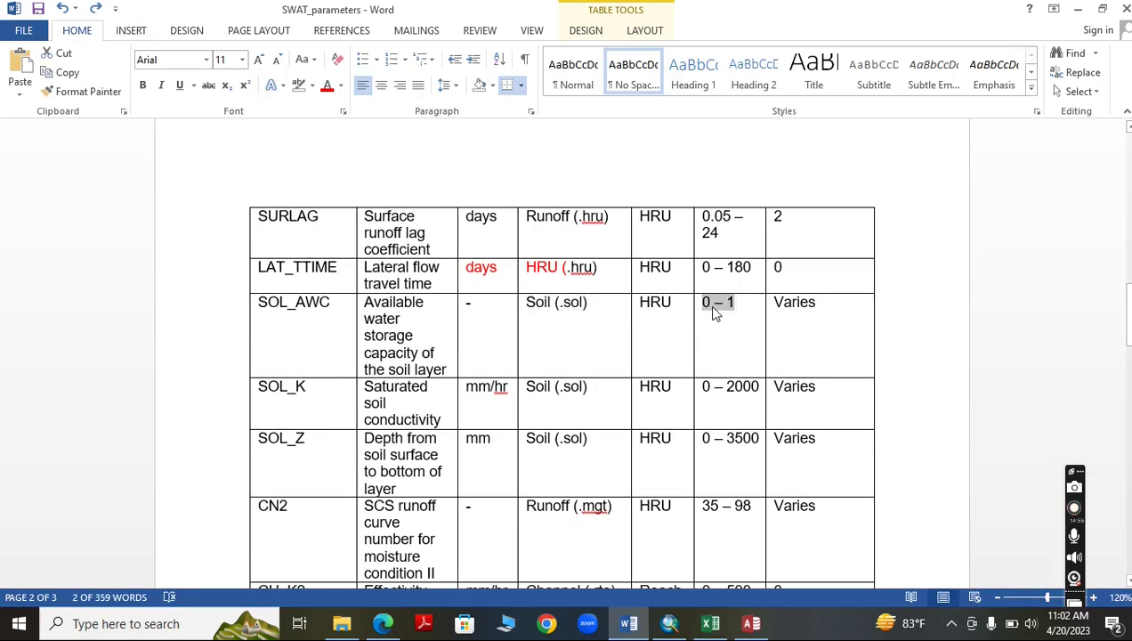
click(729, 305)
click(710, 623)
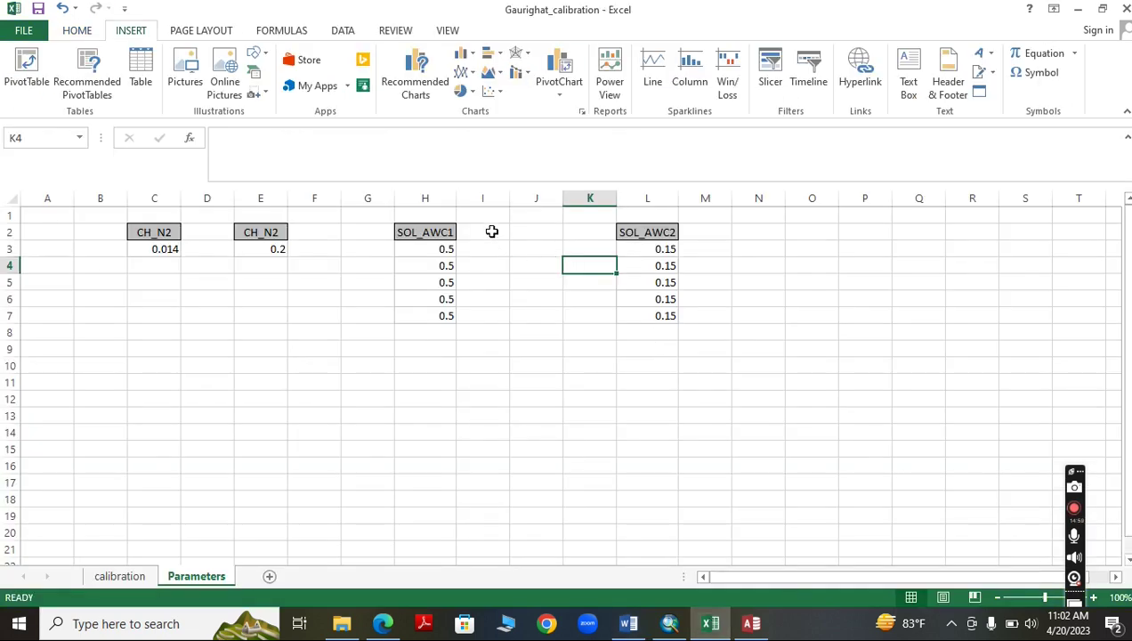
Enter the factor 0.2 beside the SOL_AWC1 and SOL_AWC2 headings, in cells I2 and M2.
click(491, 231)
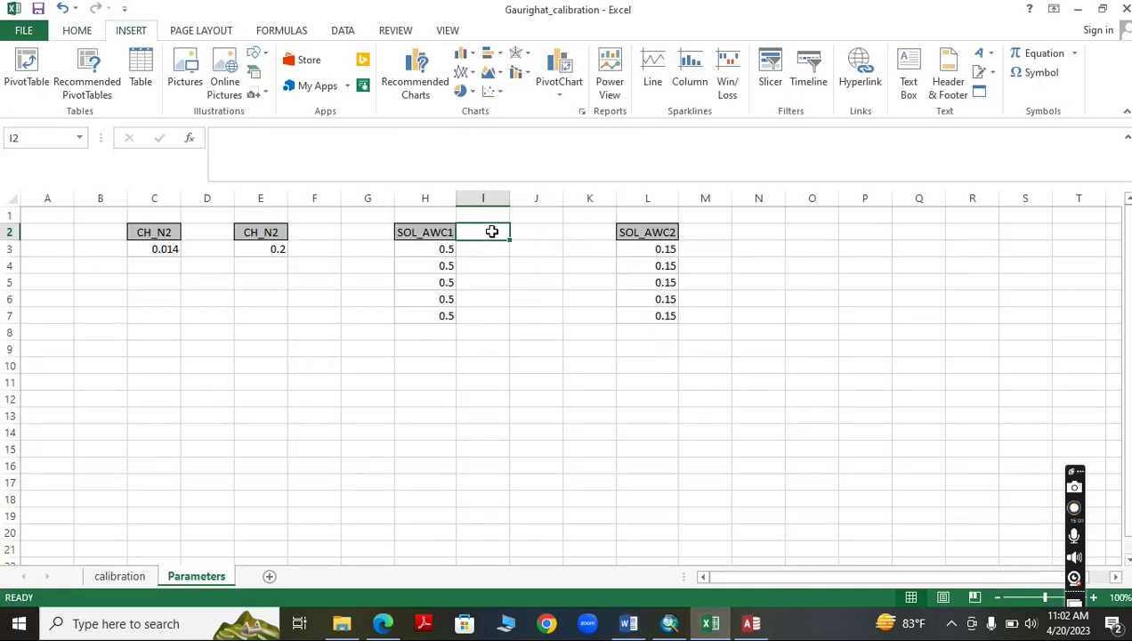
text(0.2)
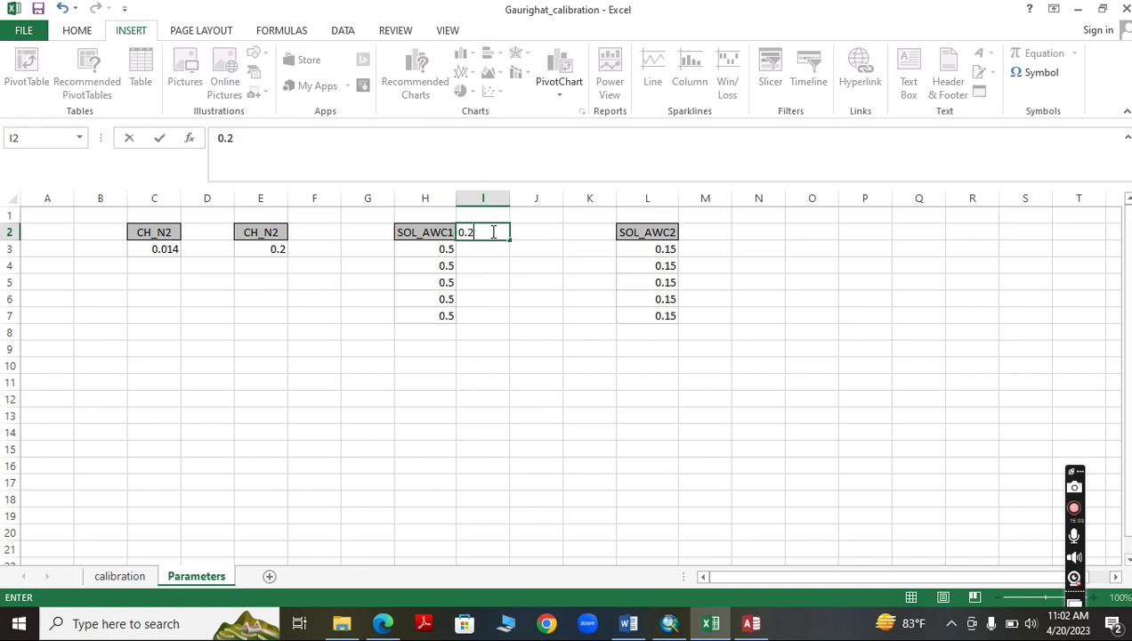
click(499, 276)
click(727, 232)
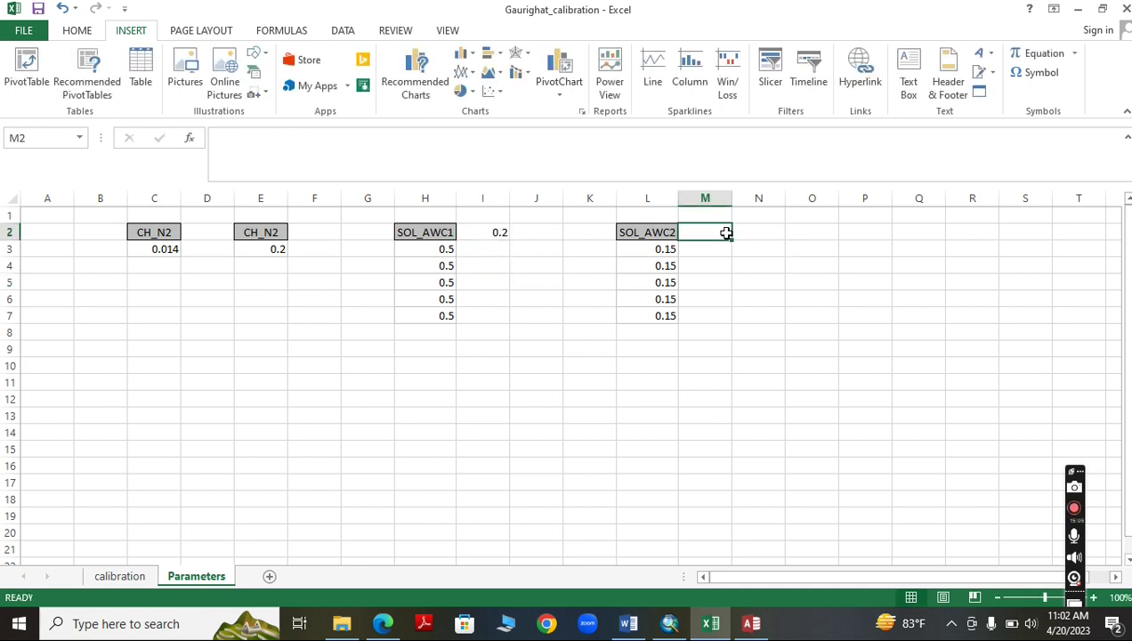
text(0.2)
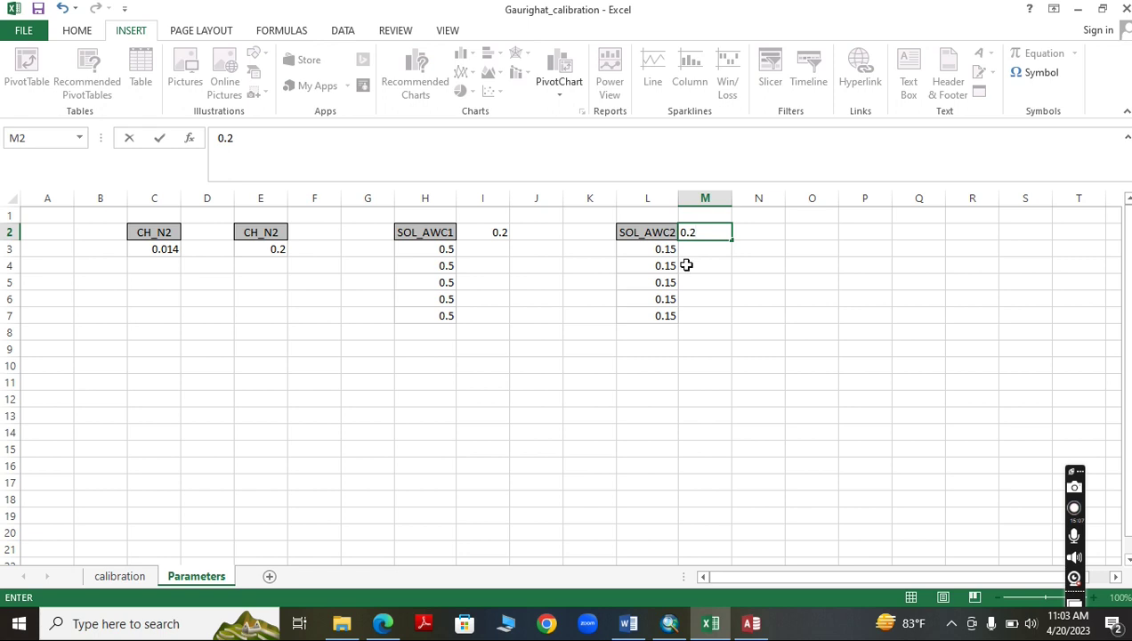
click(686, 266)
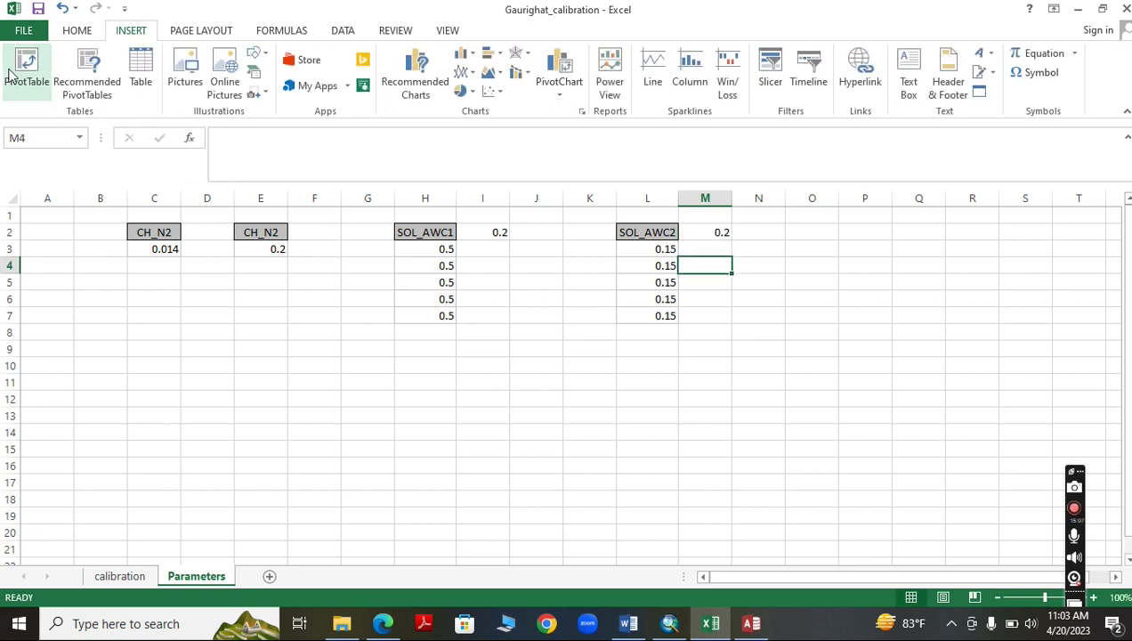
Enter the formula =H3*0.2 in I3 and fill it down to I7.
click(473, 253)
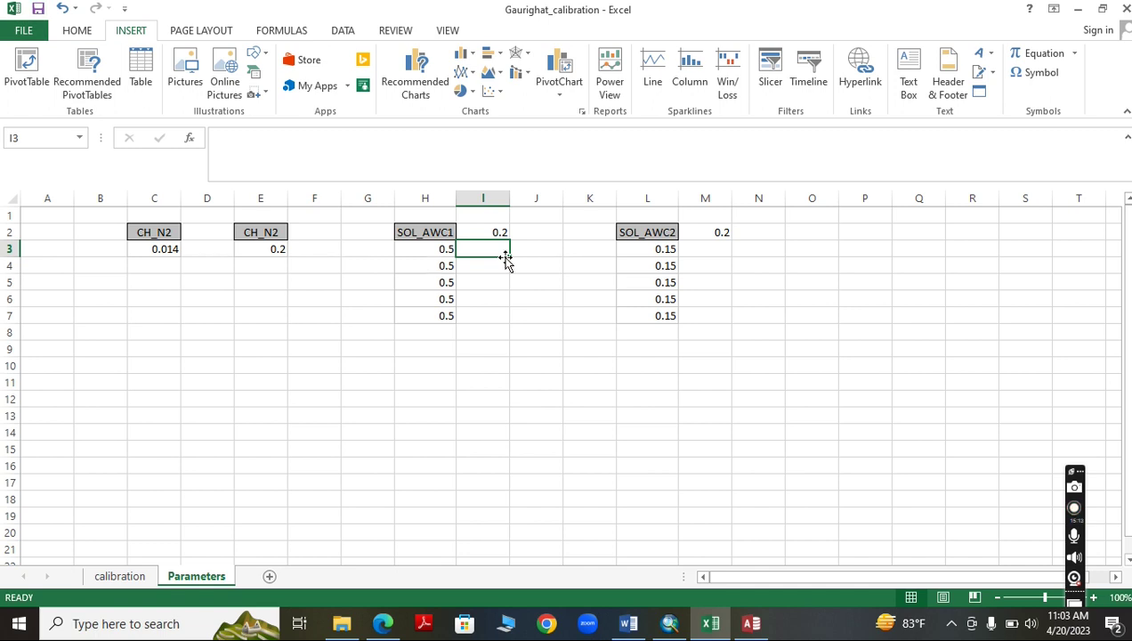
text(=)
click(443, 247)
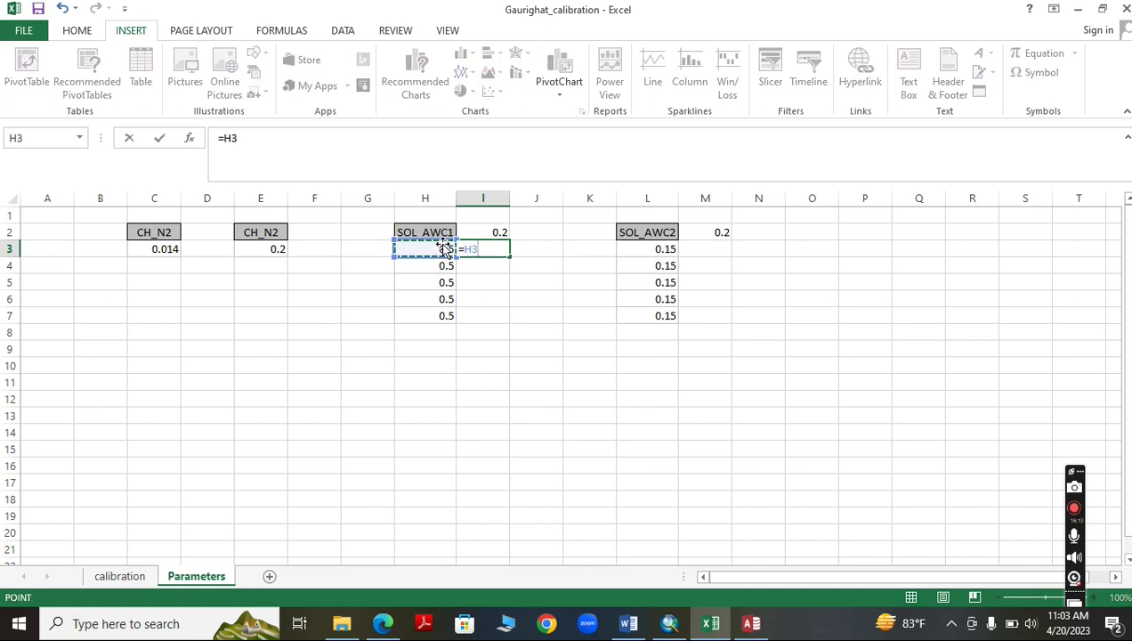
text(*)
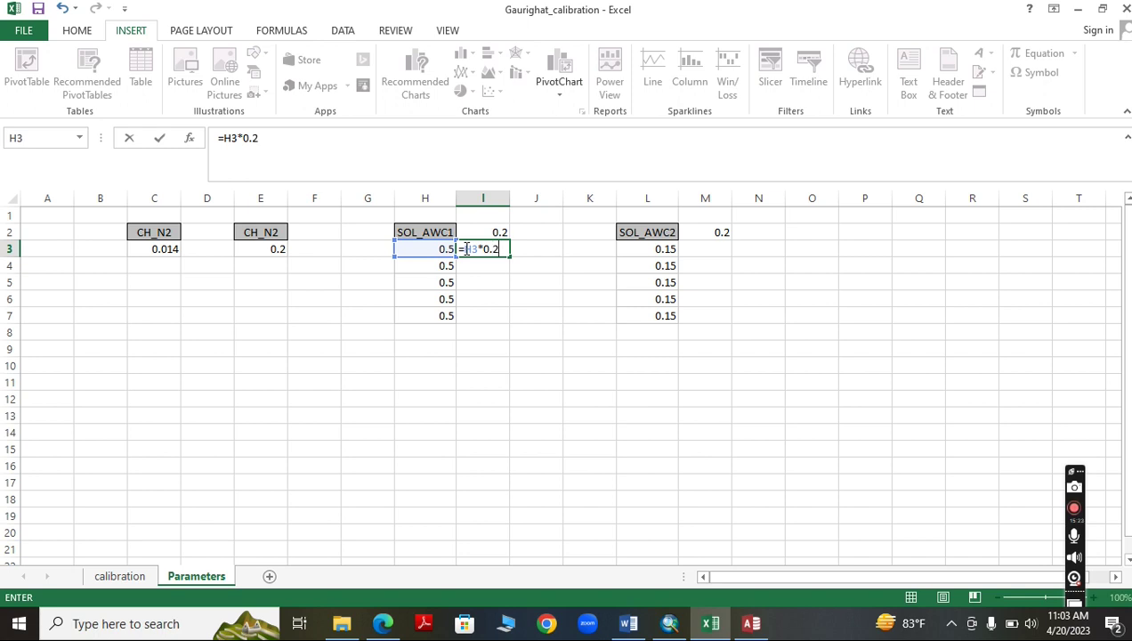
key(Return)
click(465, 250)
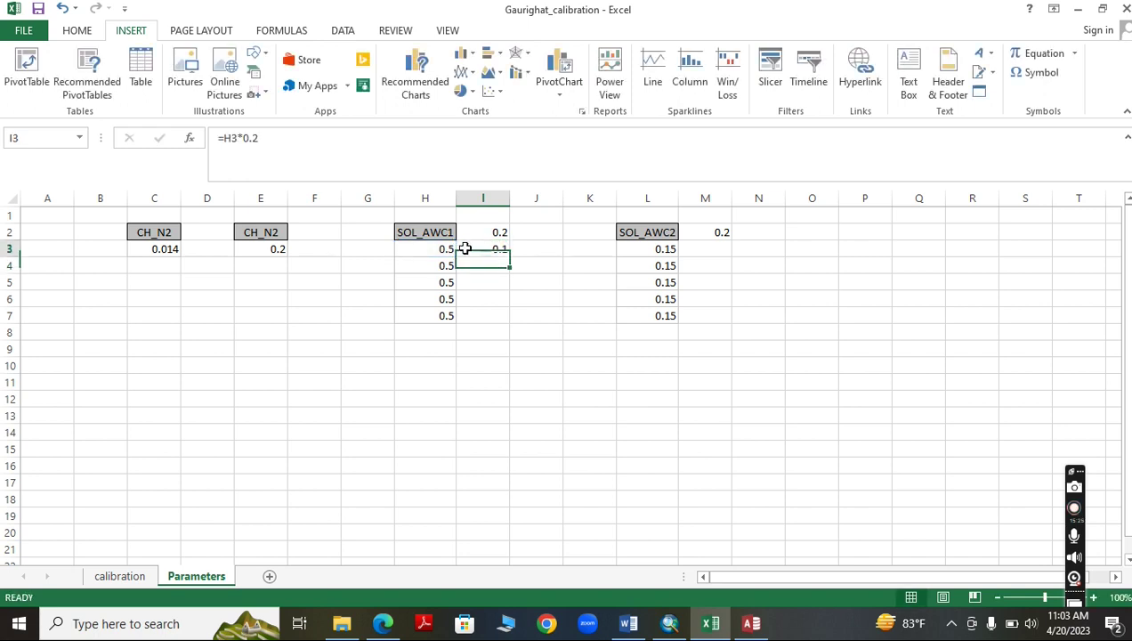
drag(509, 256, 500, 317)
Inspect the formula filled into I5 of the SOL_AWC1 results without altering it.
click(528, 294)
click(503, 266)
click(497, 283)
double_click(481, 286)
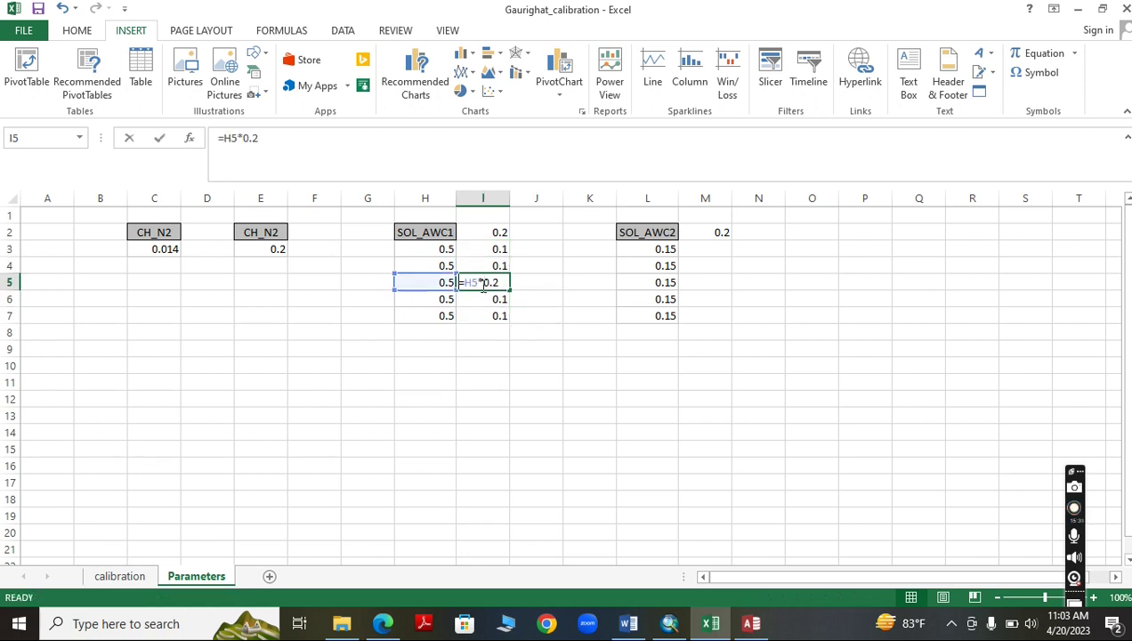
click(481, 312)
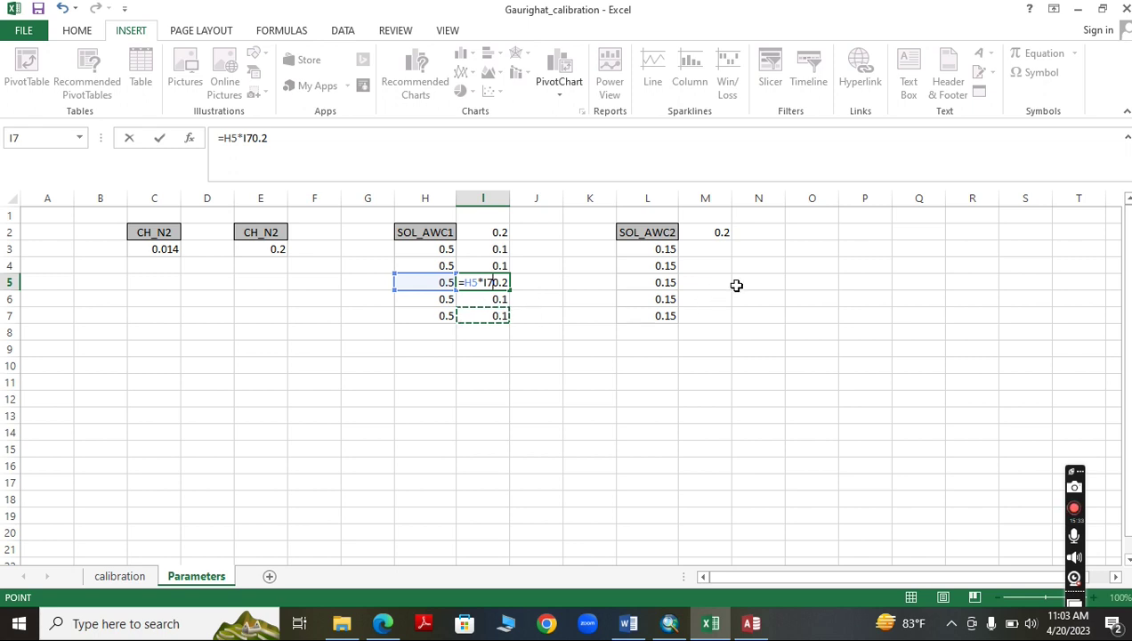
key(Escape)
Enter the formula =L3*0.2 in M3 and fill it down to M7.
click(692, 251)
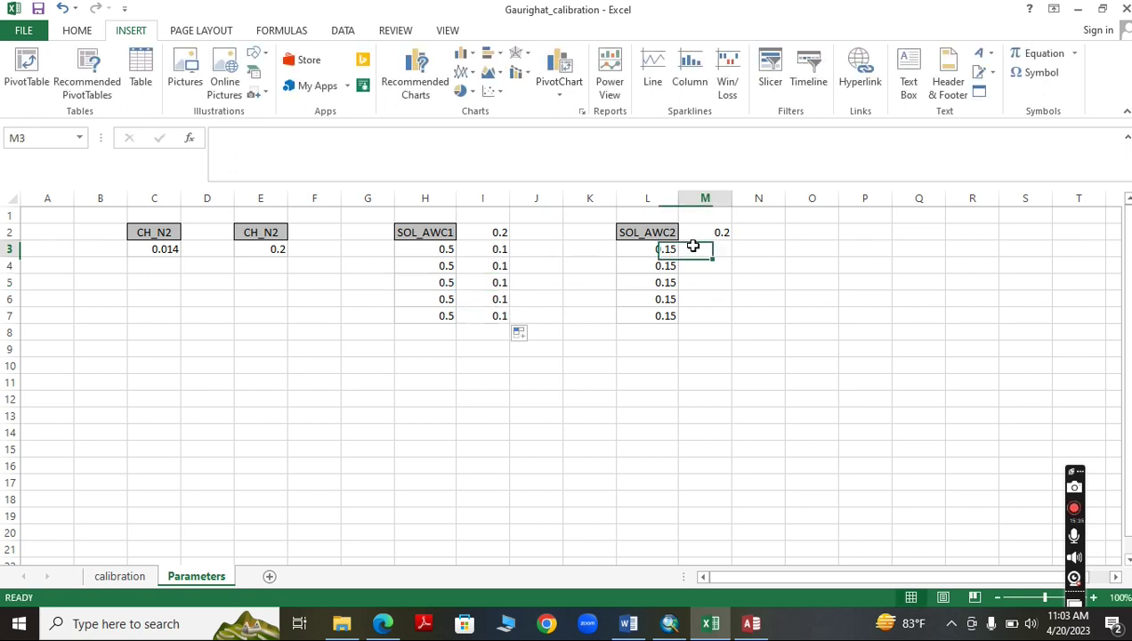
text(=)
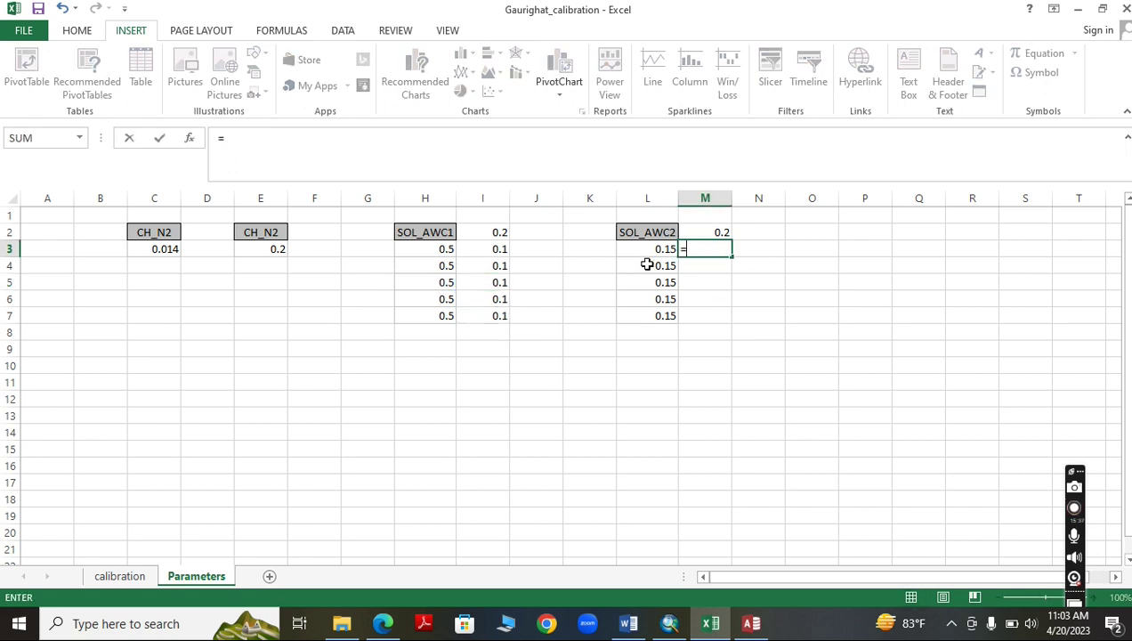
click(657, 251)
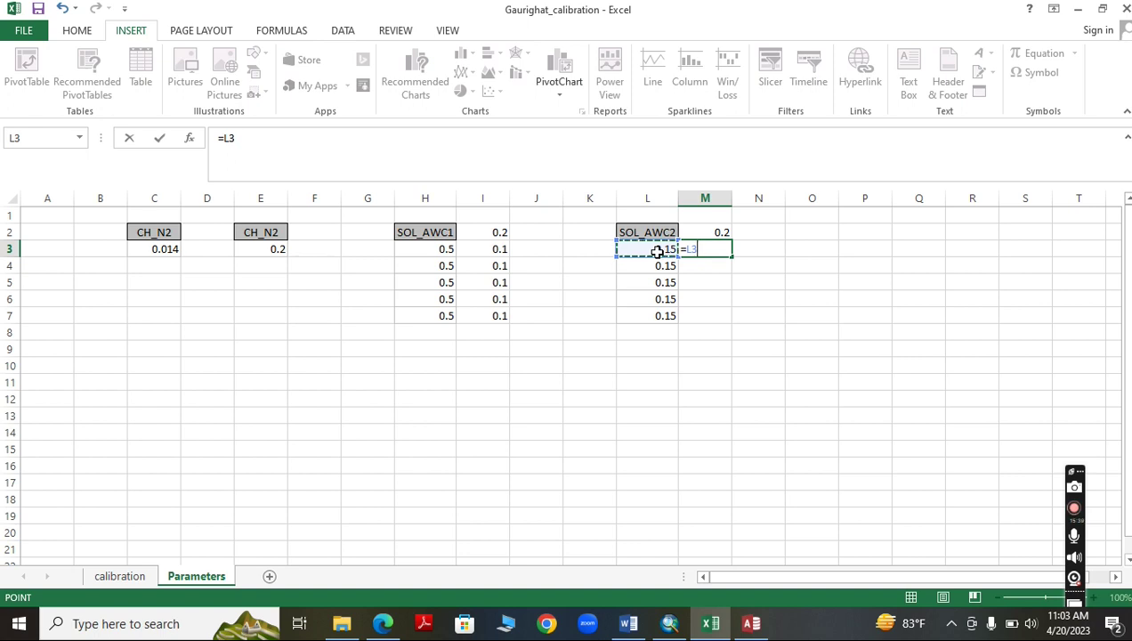
text(*)
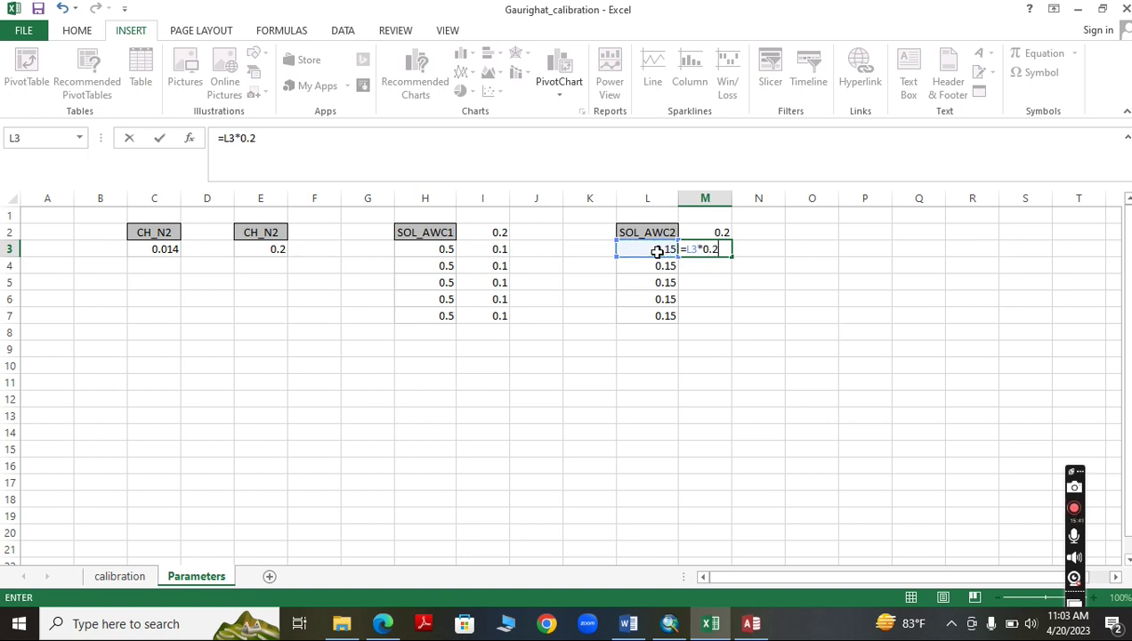
text(0.2)
key(Return)
click(720, 247)
drag(732, 258, 730, 322)
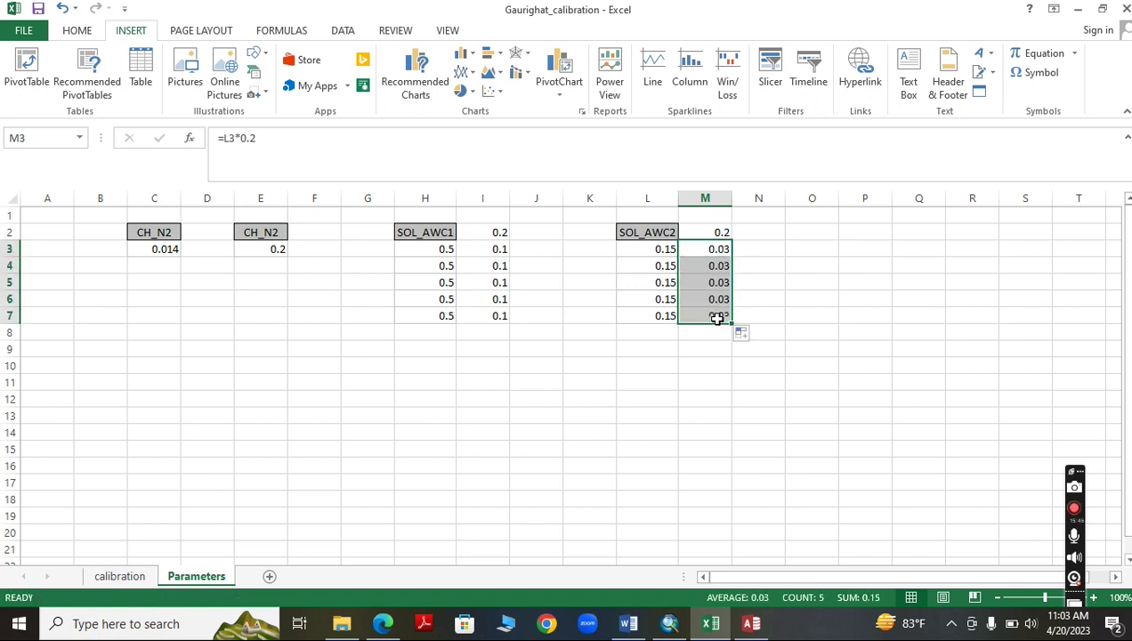
click(424, 398)
Copy the scaled SOL_AWC1 values from I3:I7 and paste them over the SOL_AWC1 column of the sol table in Access.
click(498, 247)
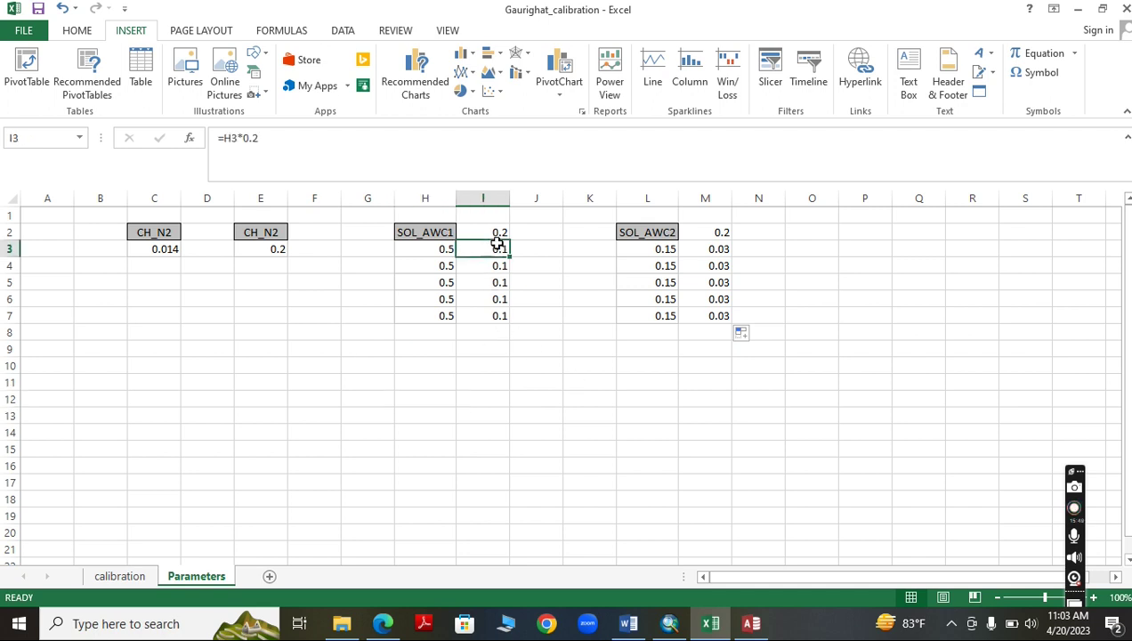
drag(497, 247, 501, 307)
right_click(500, 281)
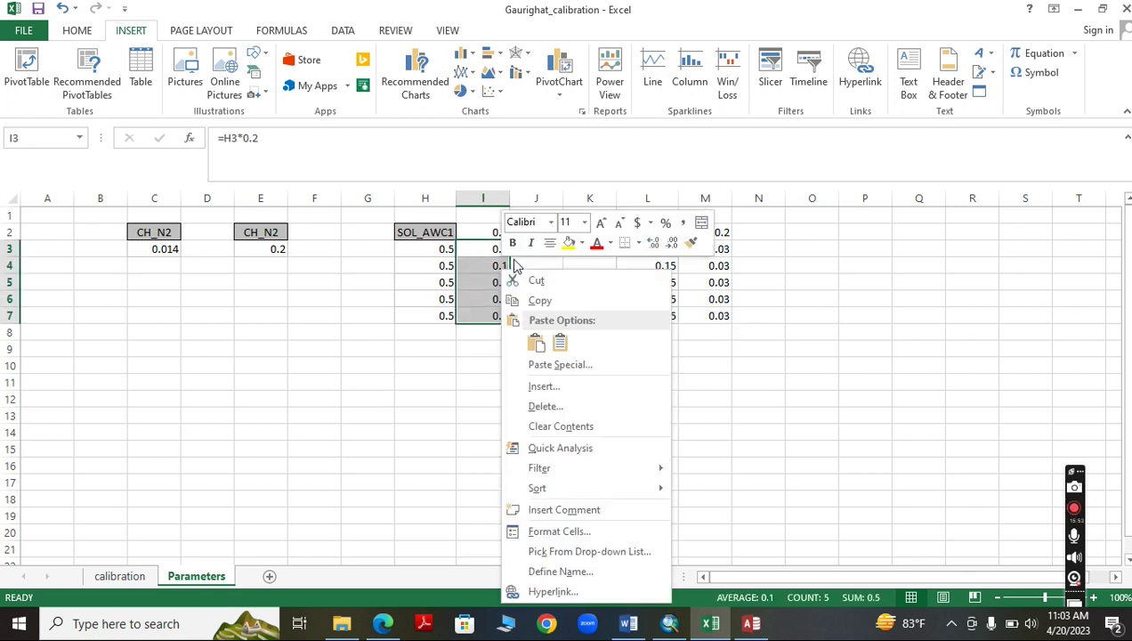
click(514, 297)
click(752, 623)
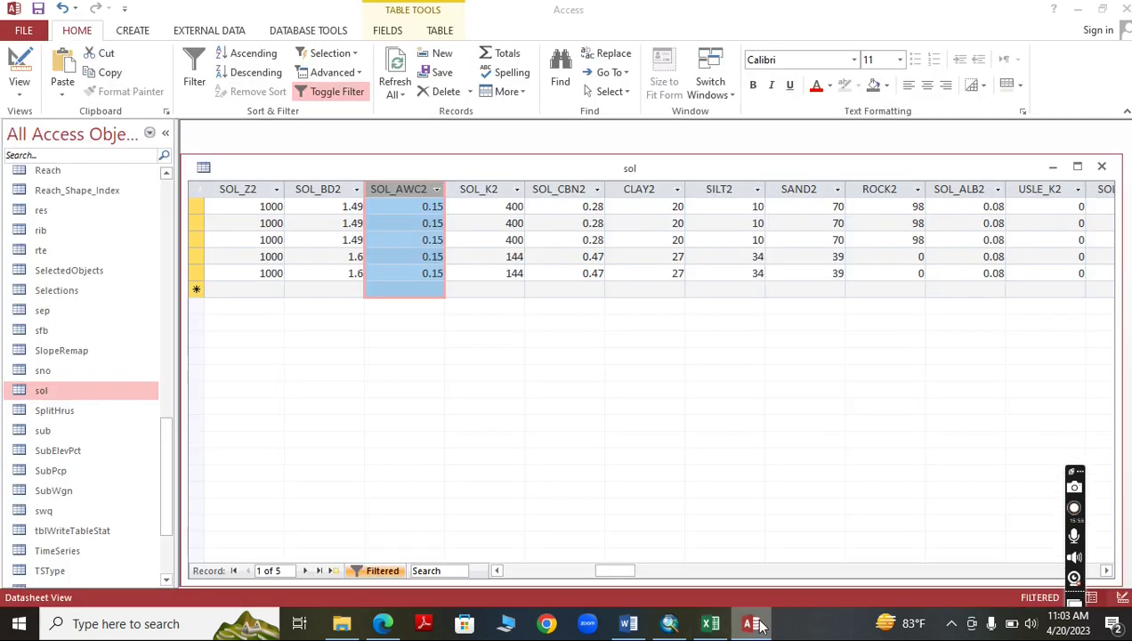
drag(602, 575, 568, 578)
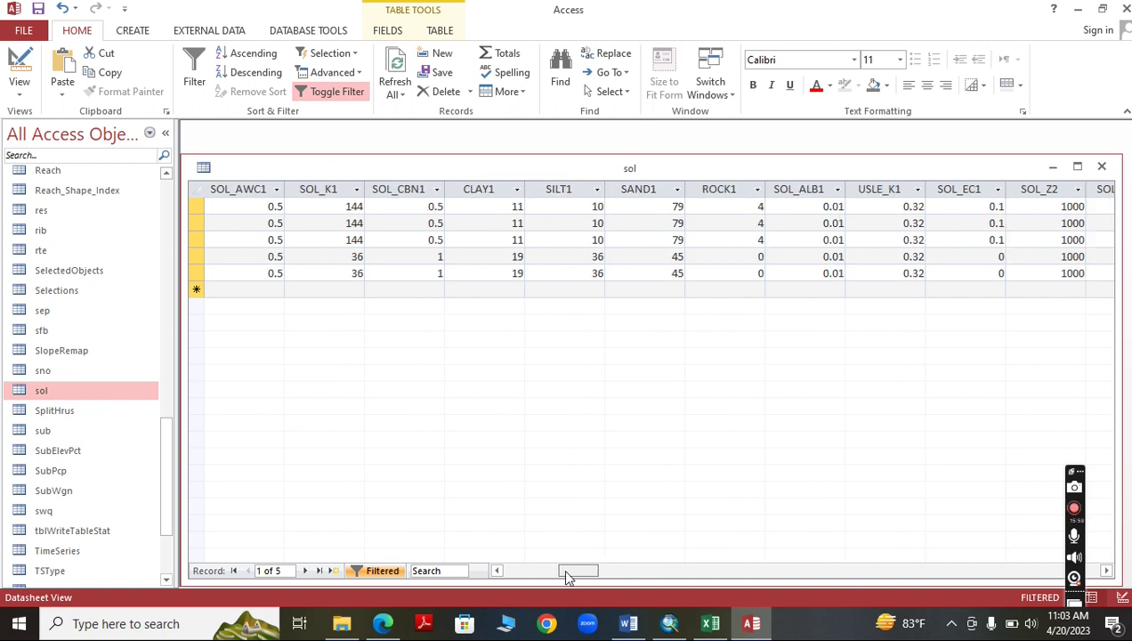
click(238, 189)
right_click(242, 190)
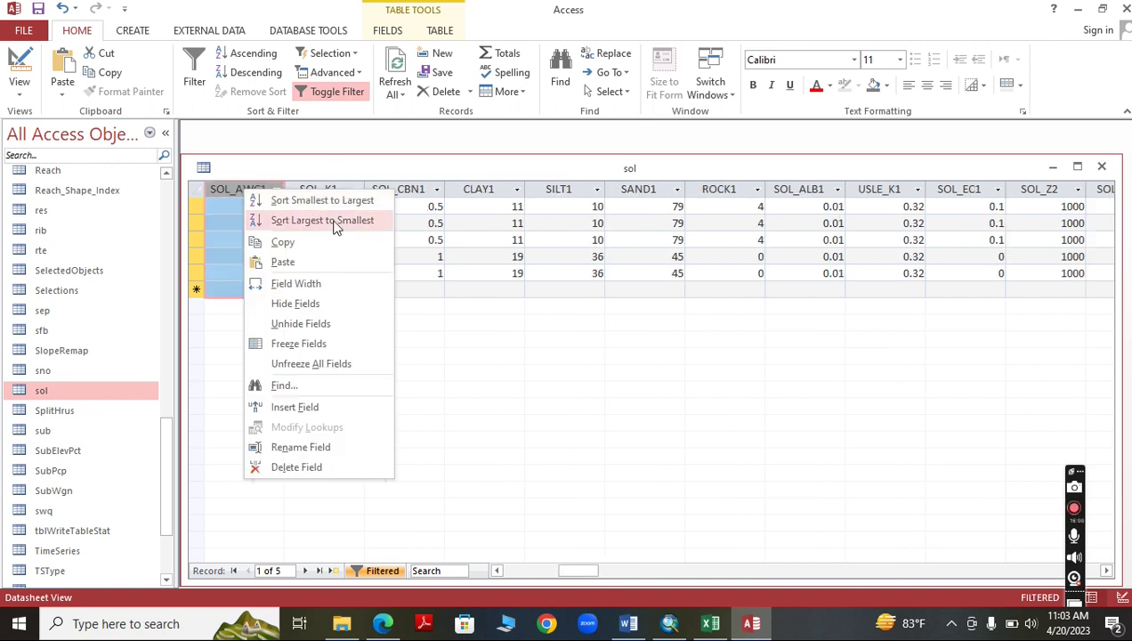
click(335, 270)
click(526, 365)
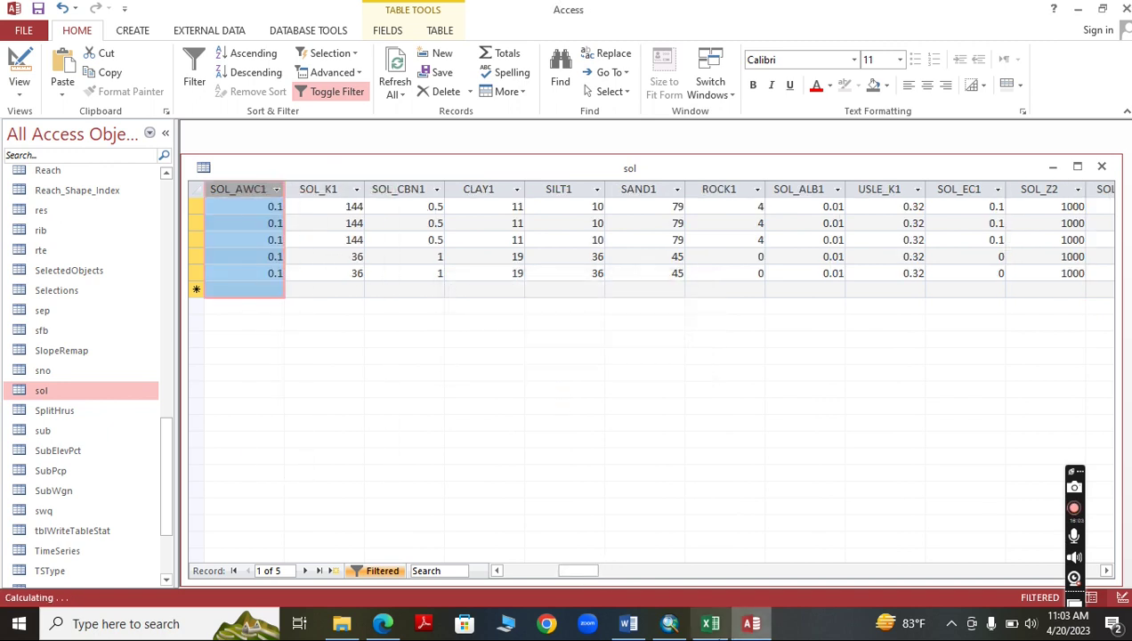
Copy M3:M7 from the Excel workbook and paste the values over the SOL_AWC2 column of the sol table in Access.
click(710, 623)
drag(699, 253, 714, 317)
right_click(714, 267)
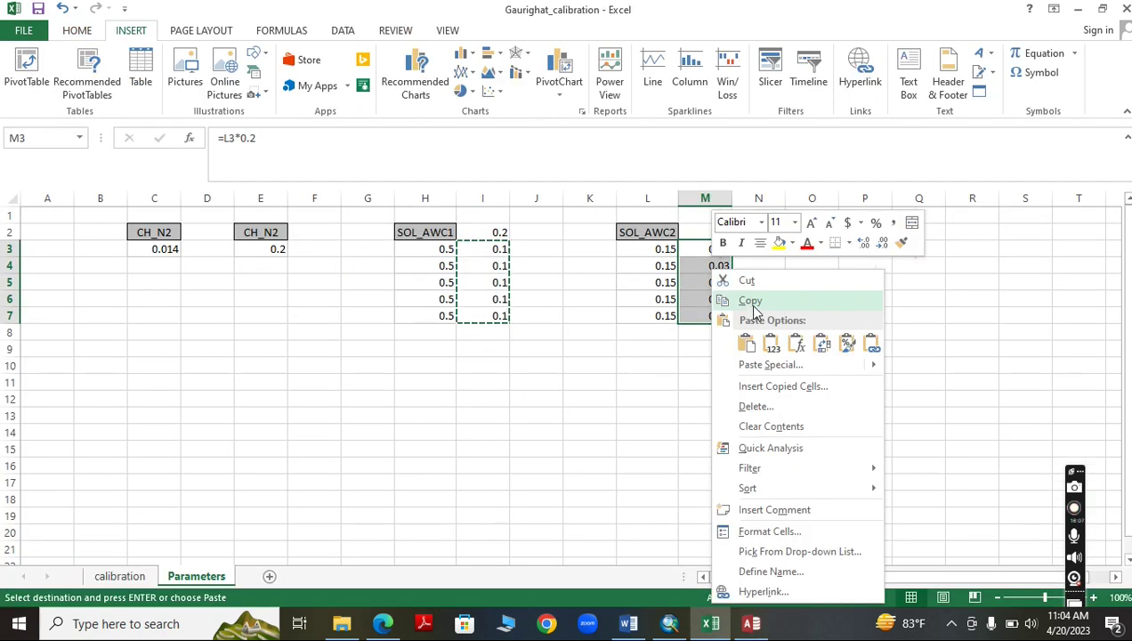
click(753, 303)
click(752, 623)
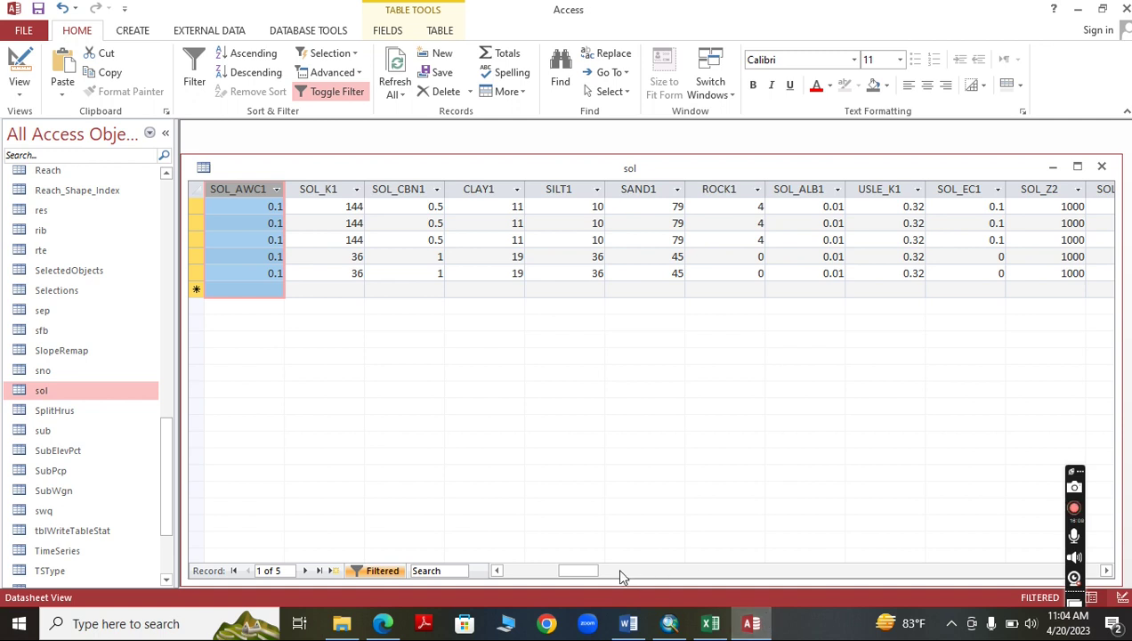
click(1104, 571)
click(1104, 571)
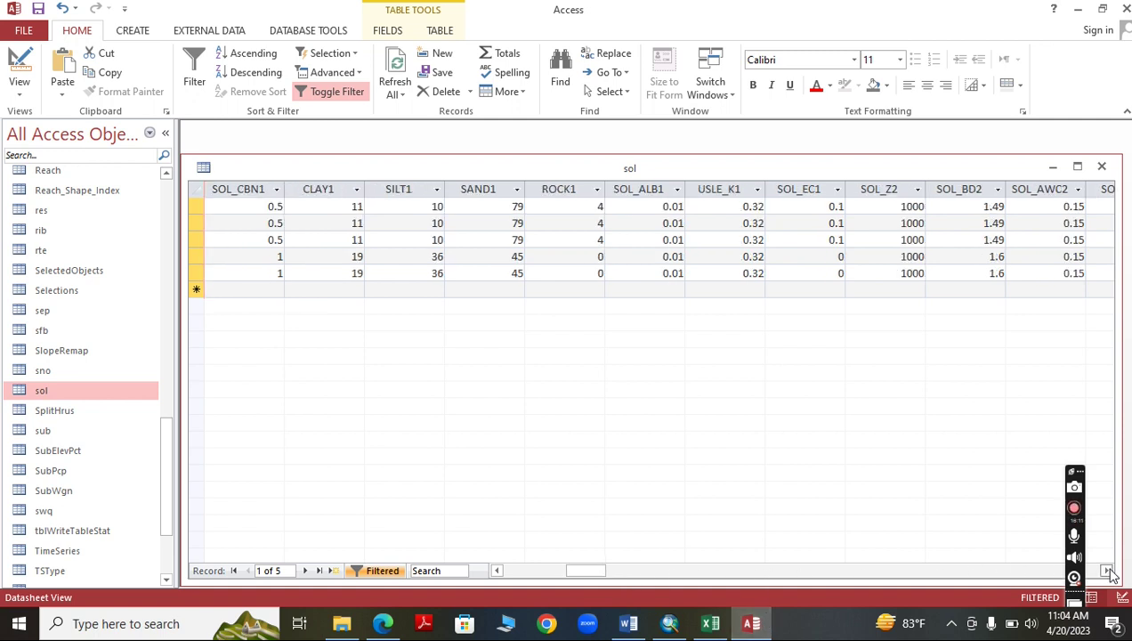
click(1104, 570)
right_click(892, 191)
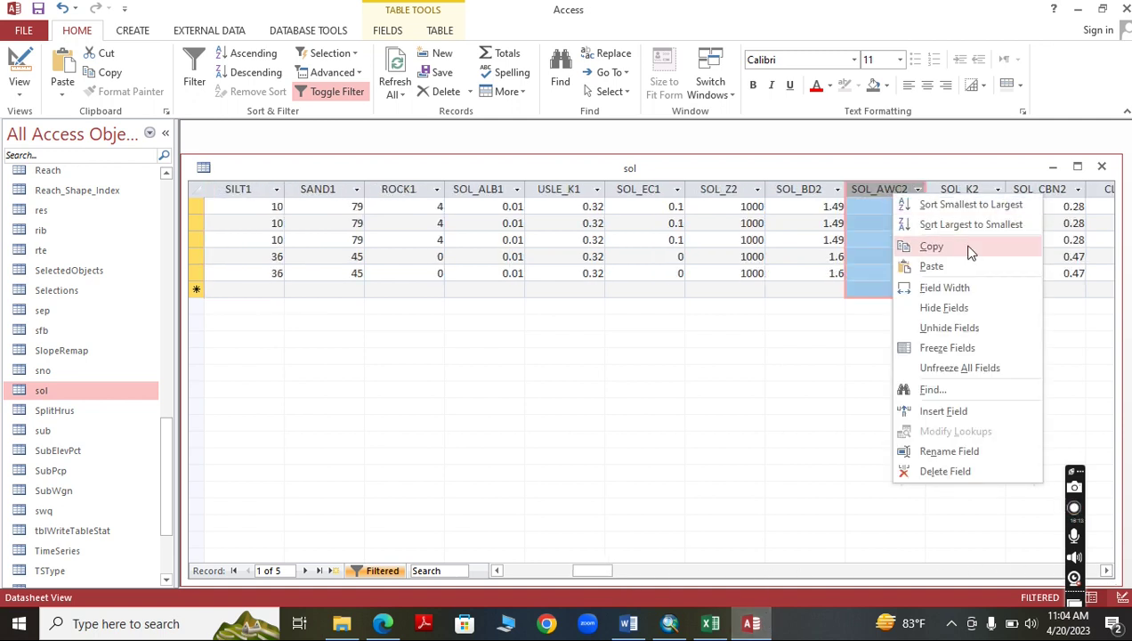
click(968, 269)
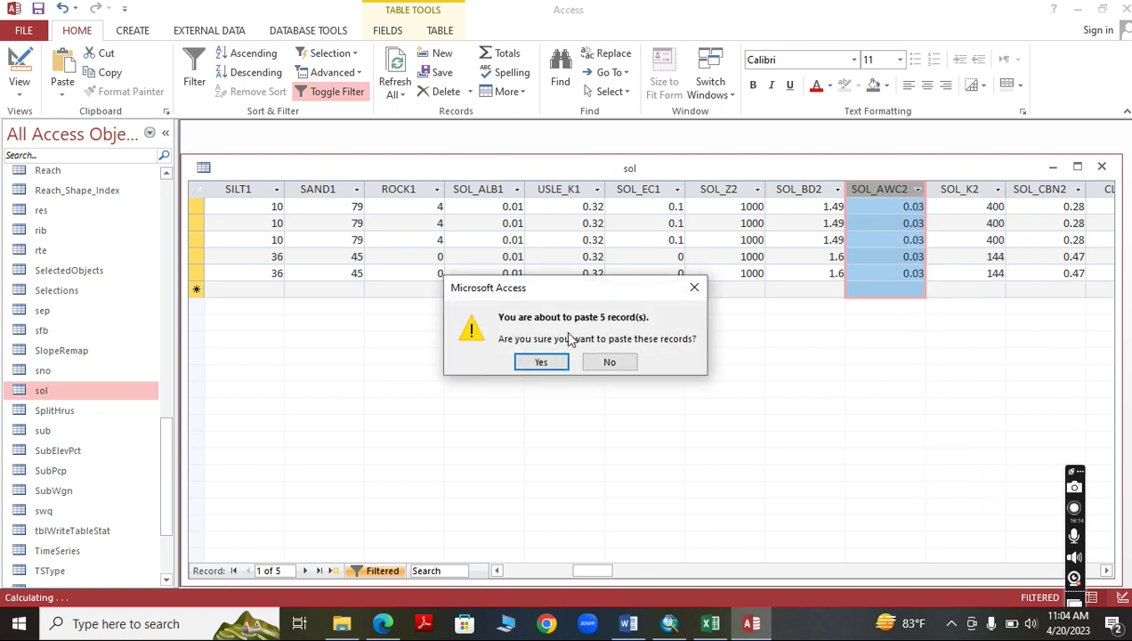
click(532, 361)
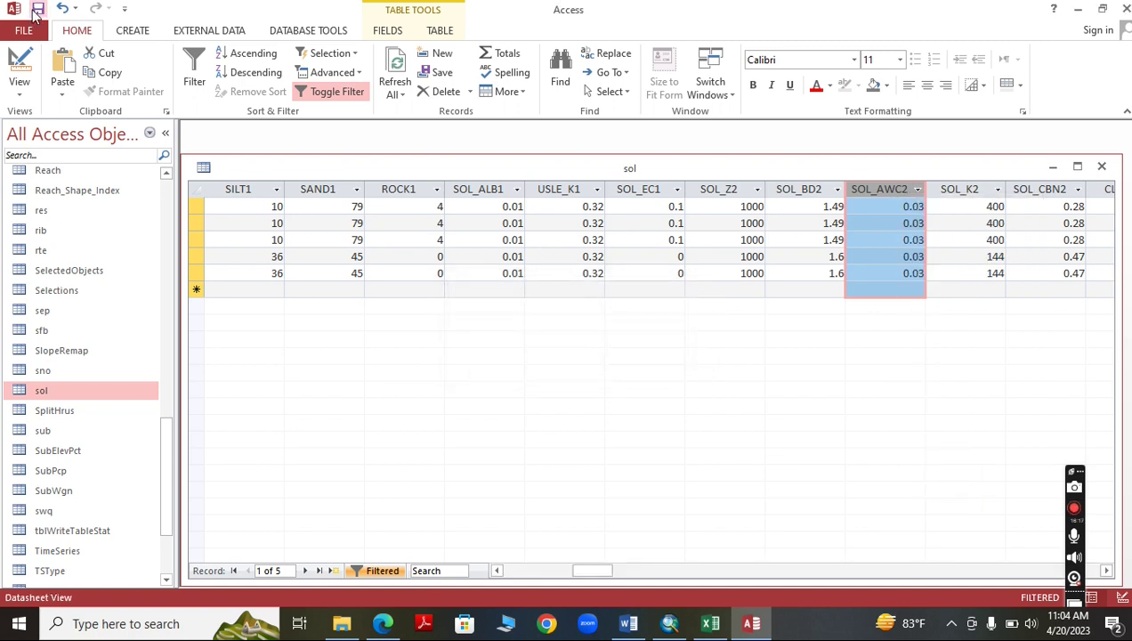
Save the sol table, then close it and exit Access.
click(37, 10)
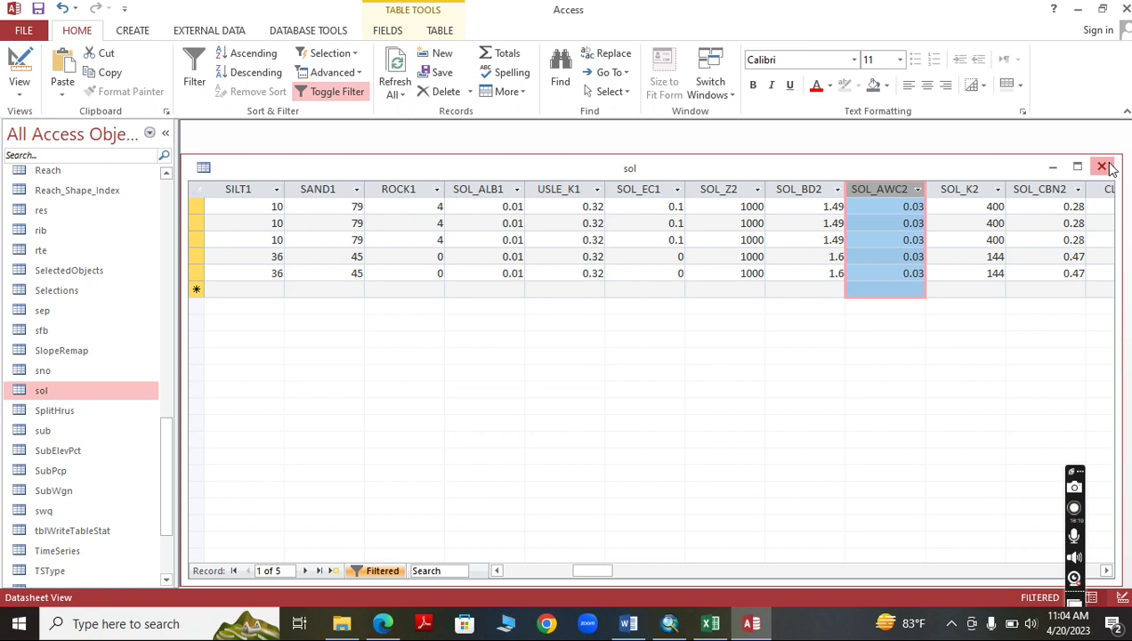
click(1104, 167)
click(1123, 9)
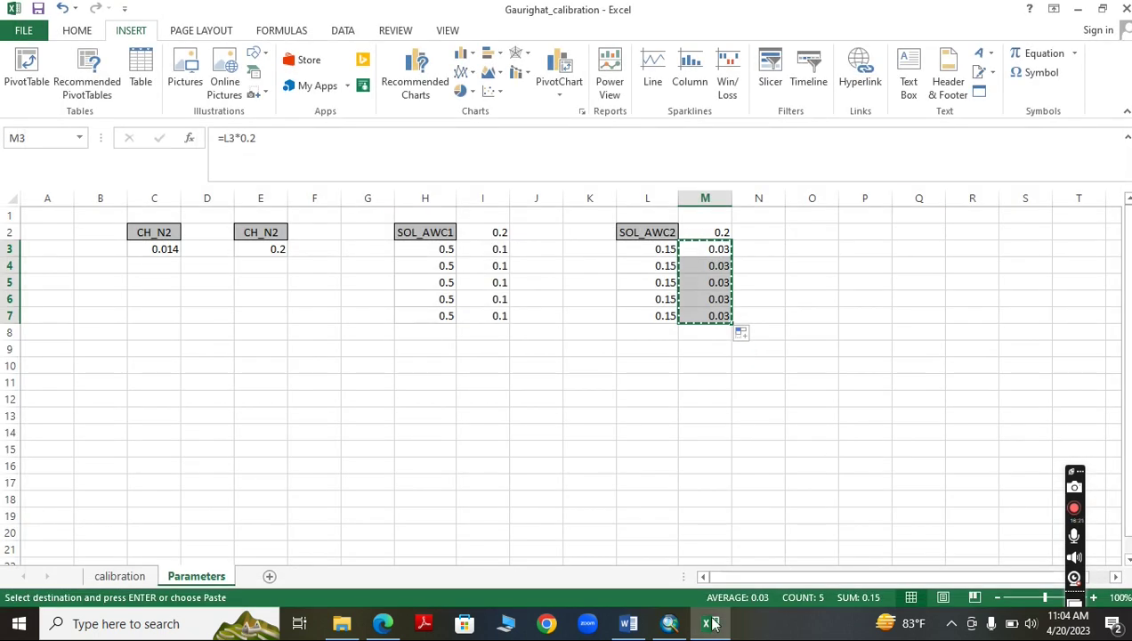
Switch to ArcMap and rewrite the .Sol SWAT input files.
click(670, 623)
click(841, 137)
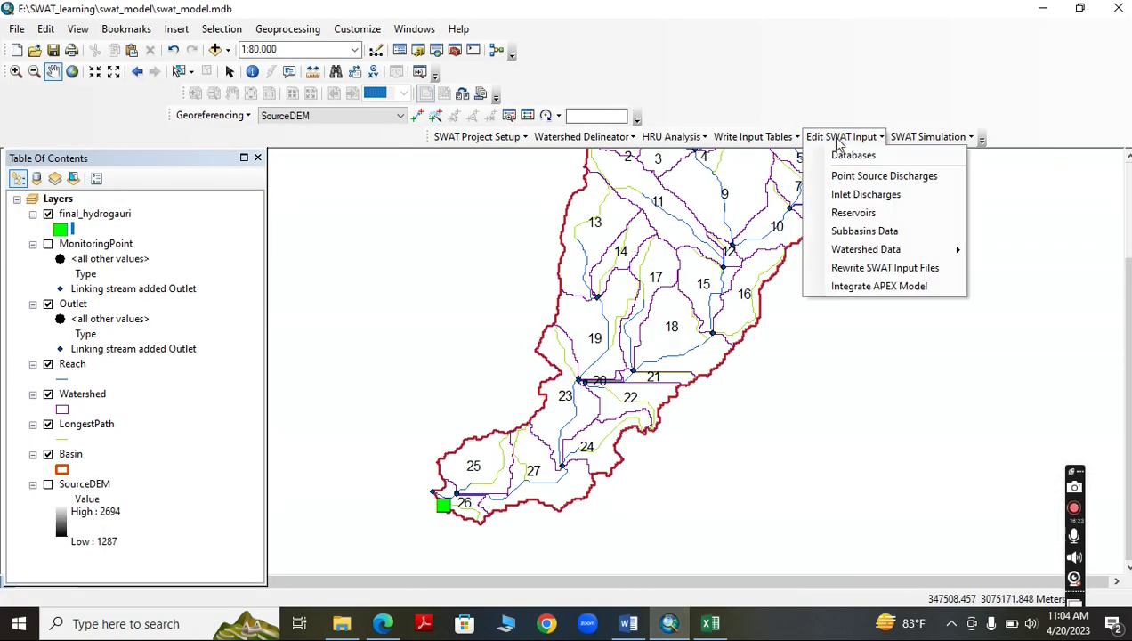
click(881, 268)
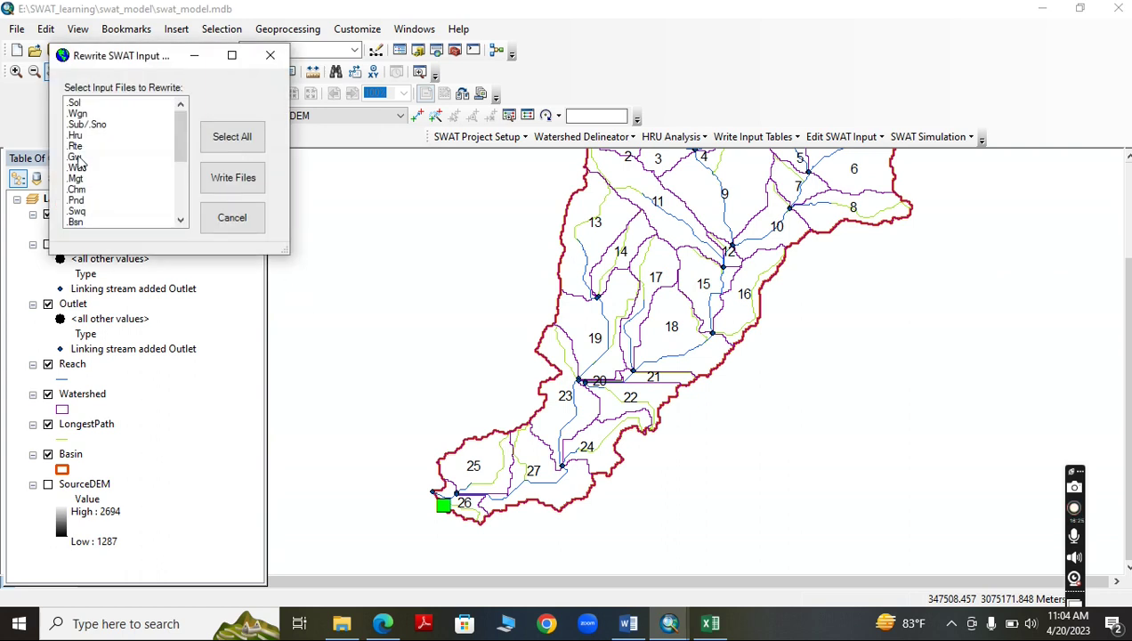
click(79, 103)
click(249, 179)
click(175, 194)
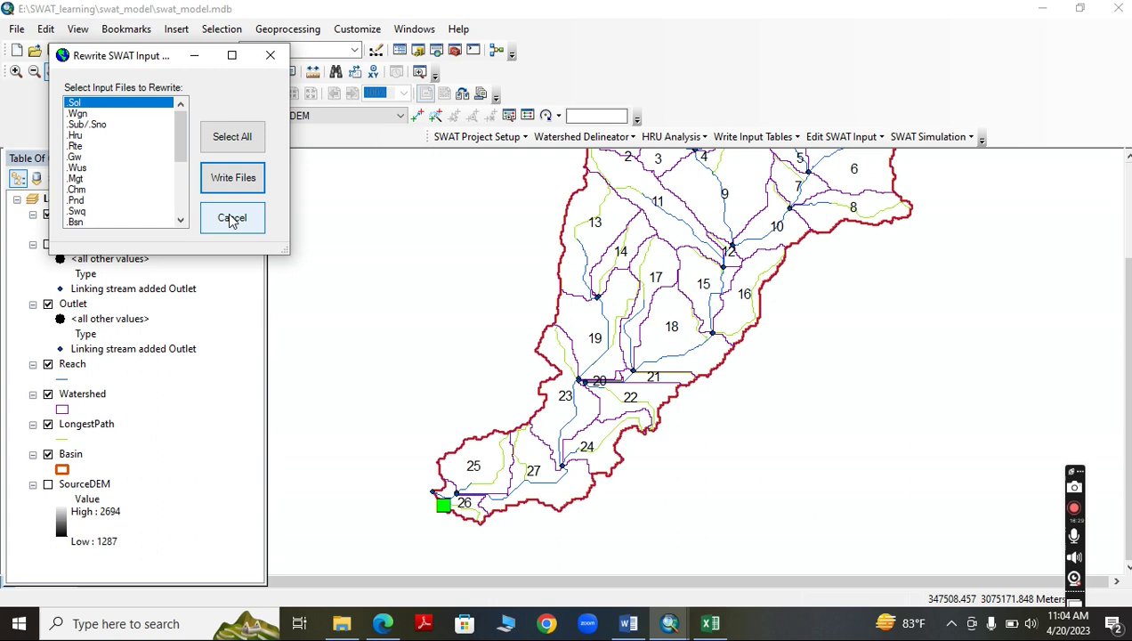
click(232, 218)
Set up and run the SWAT simulation with the 64-bit release executable, then close the simulation dialog.
click(930, 136)
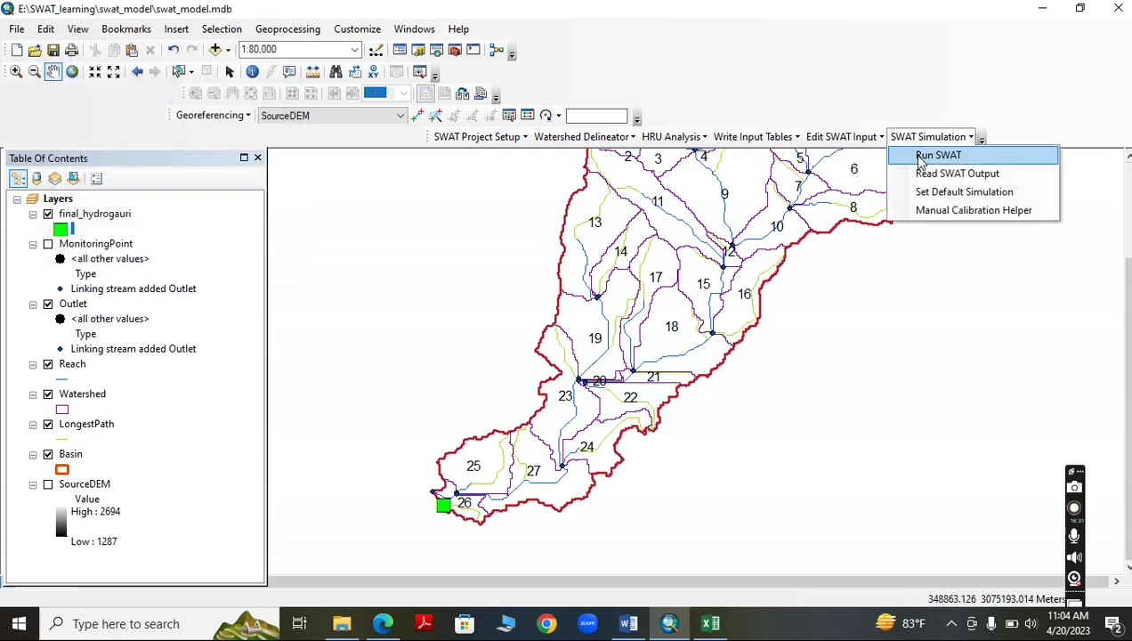
click(919, 156)
click(209, 307)
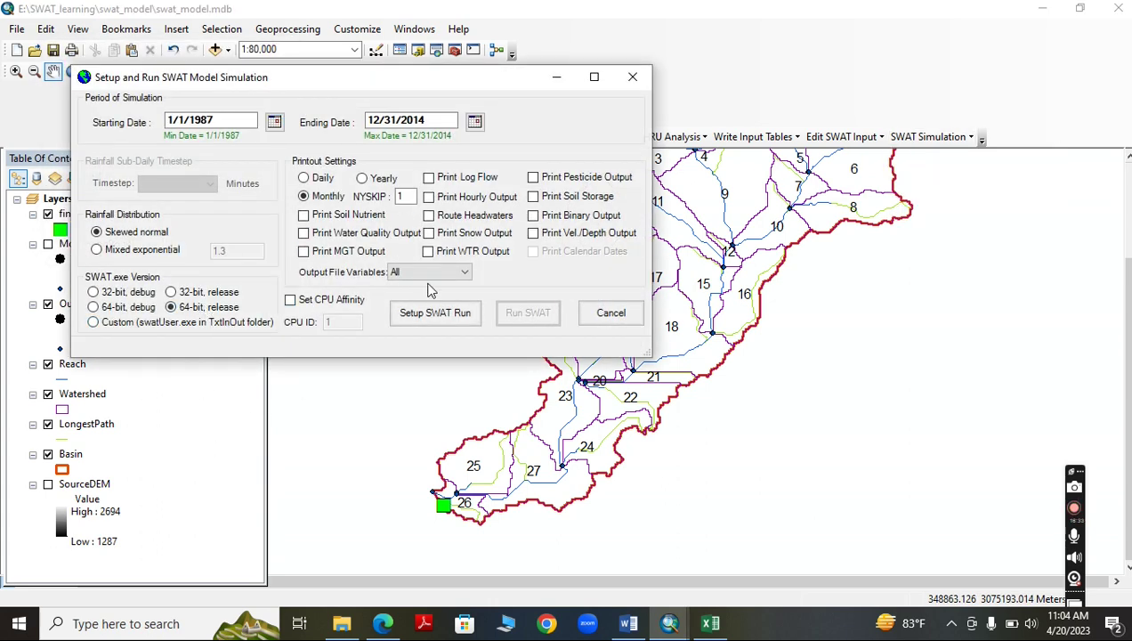
click(417, 316)
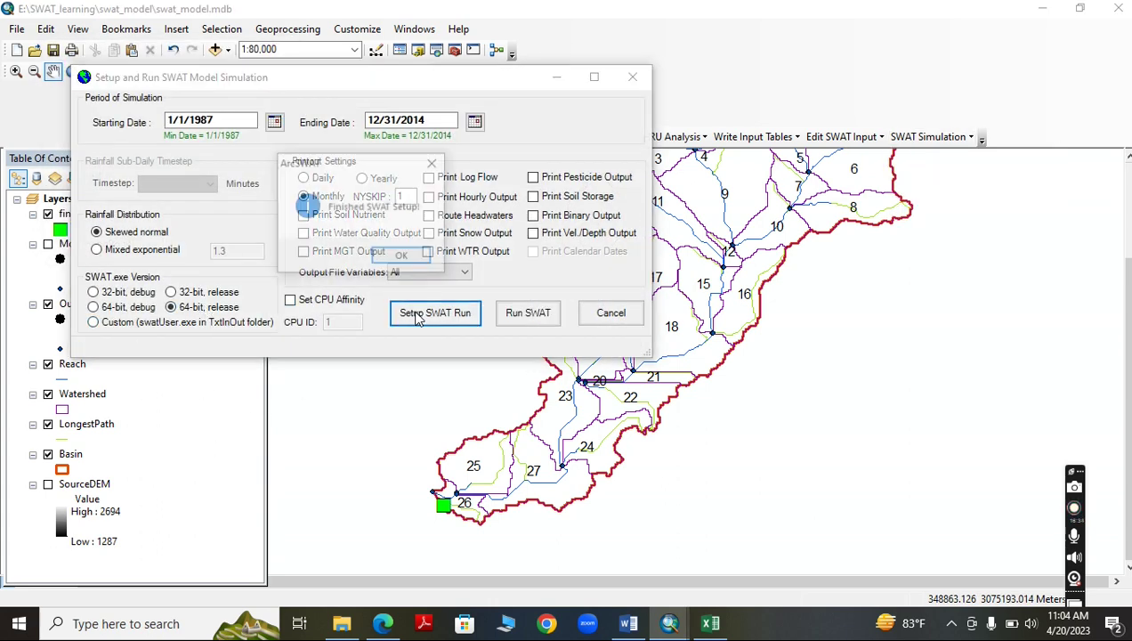
click(401, 256)
click(523, 316)
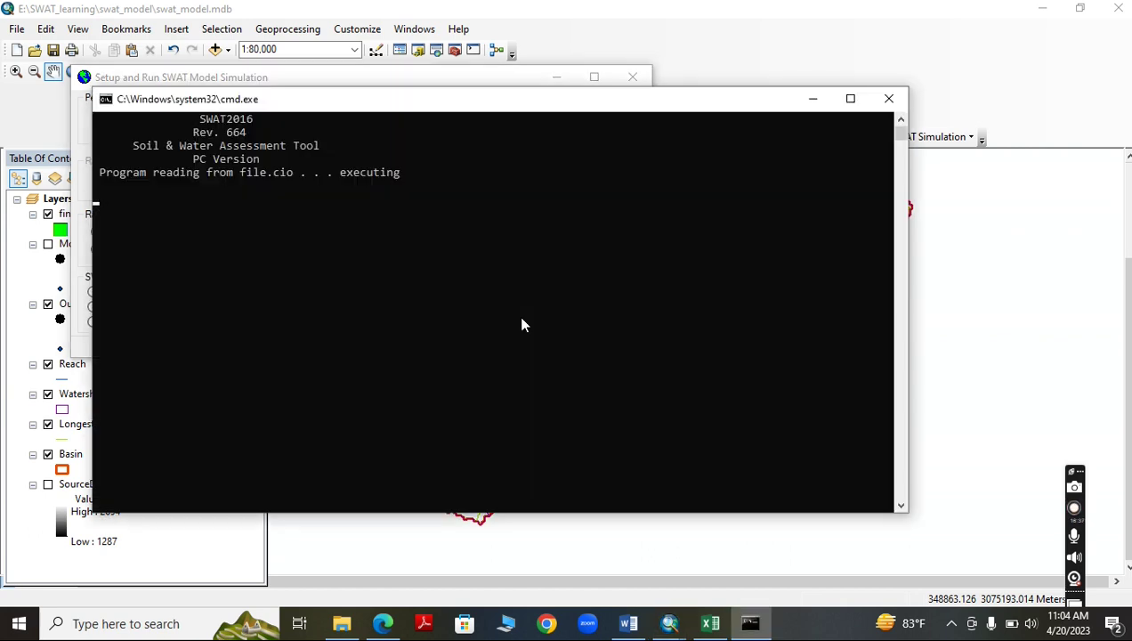
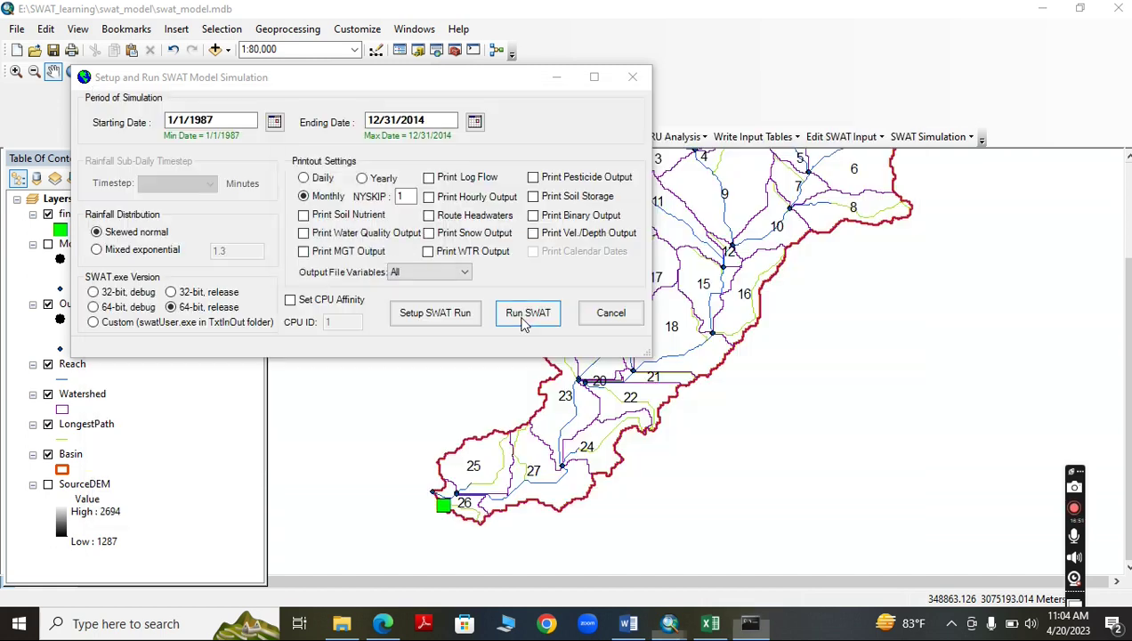
click(398, 257)
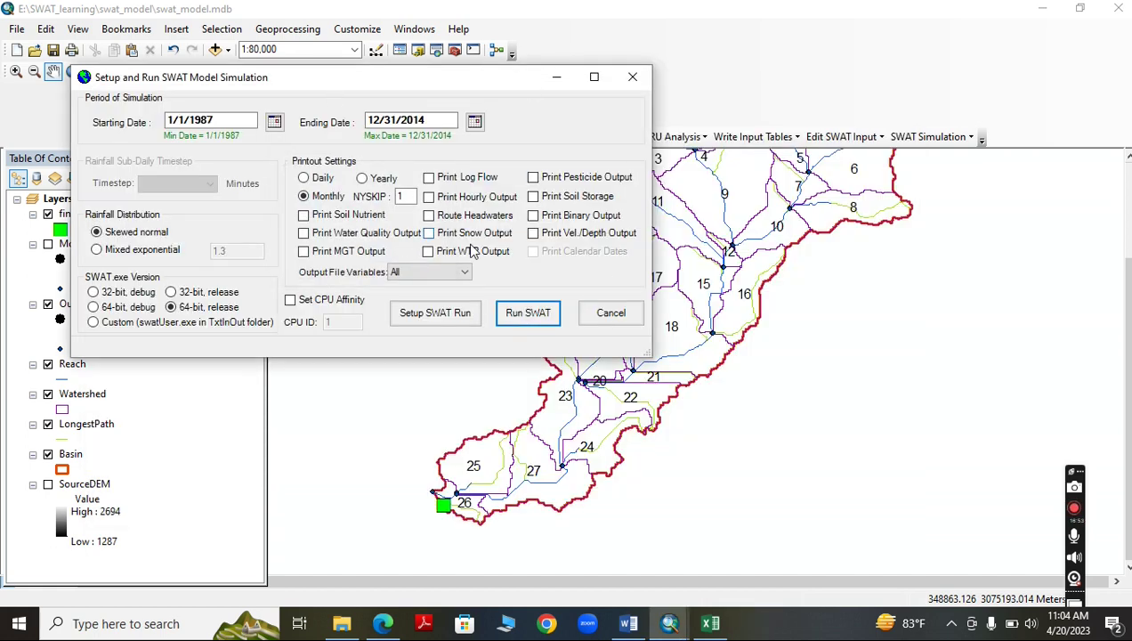
click(611, 312)
Import the output.rch and output.sub files of the SWAT run into the database.
click(910, 139)
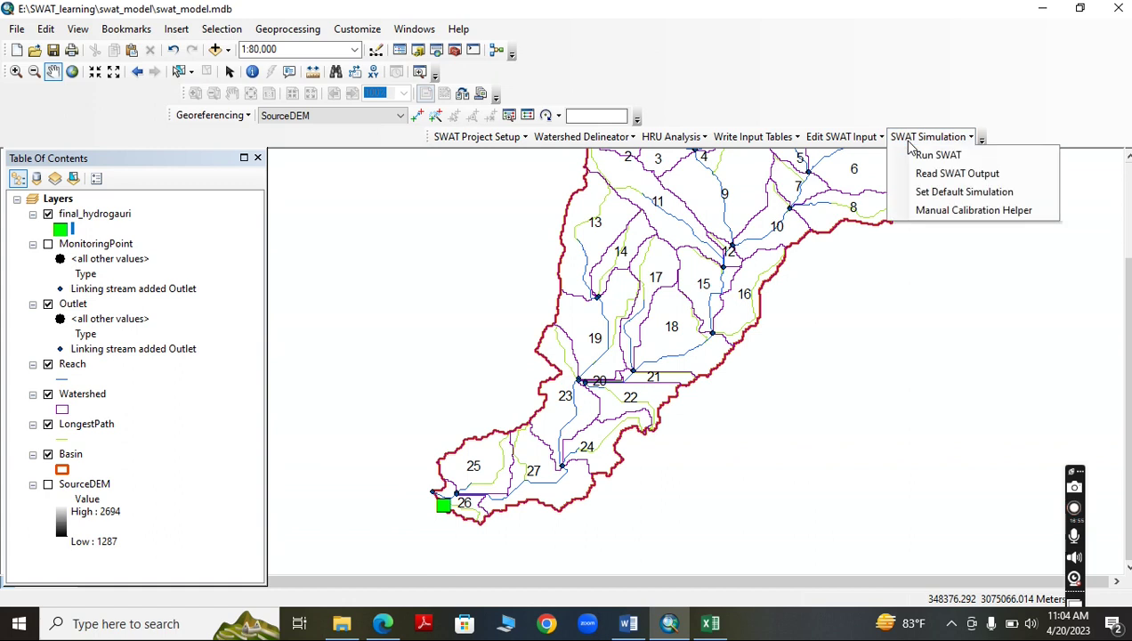
click(958, 173)
click(257, 190)
click(257, 210)
click(208, 183)
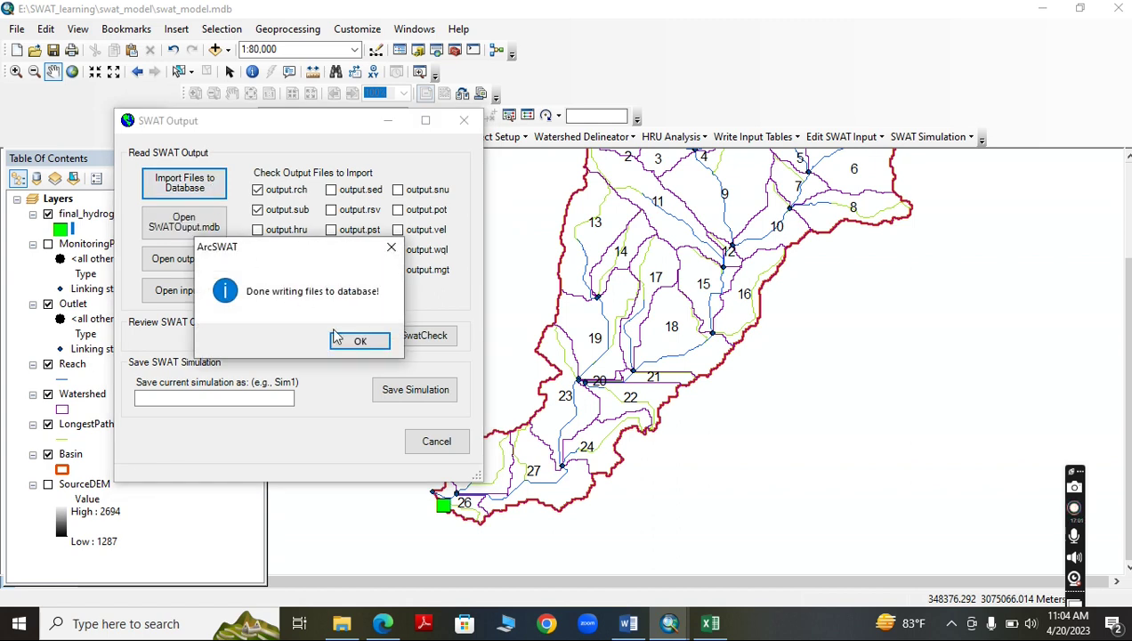
click(338, 340)
Save the current simulation as SOL_AWC_0.2 and close the SWAT Output dialog.
click(276, 400)
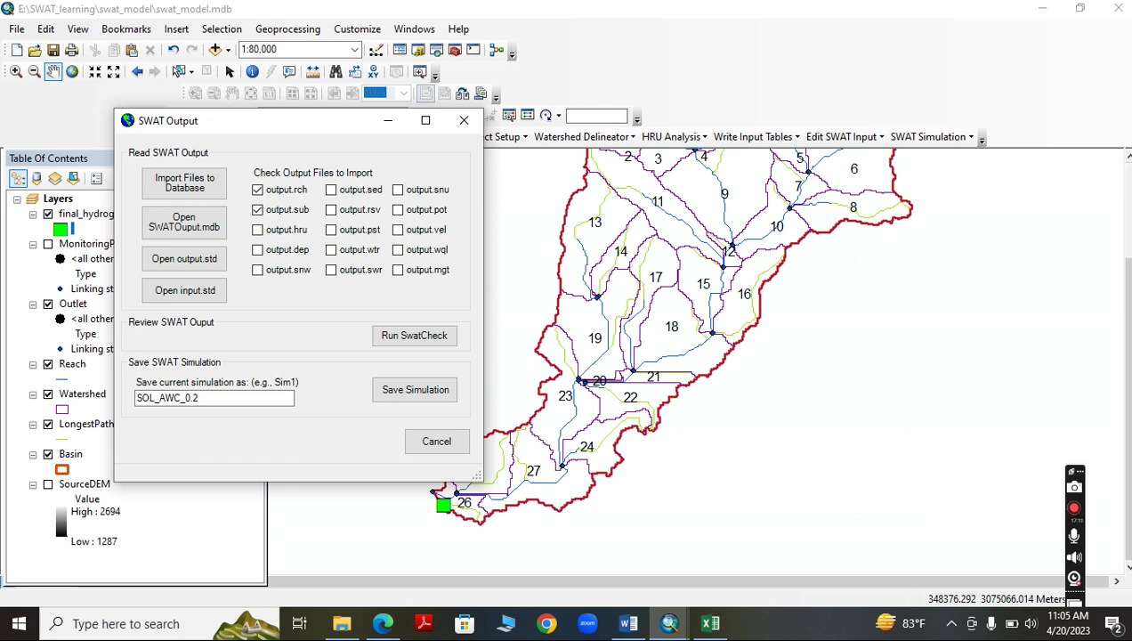
click(440, 383)
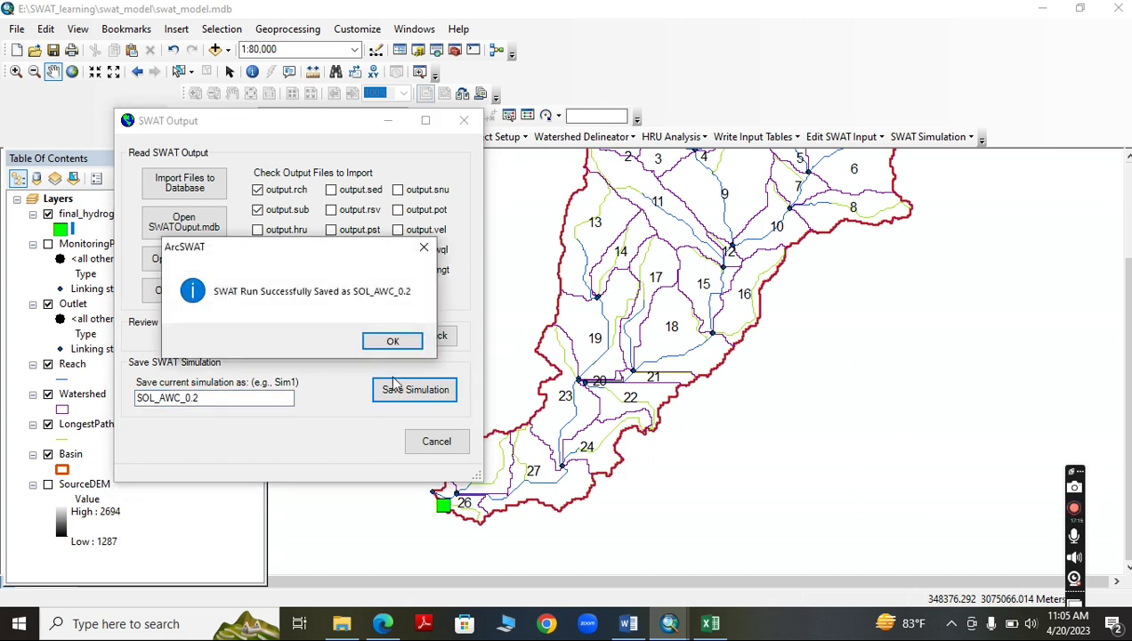
click(393, 340)
click(423, 442)
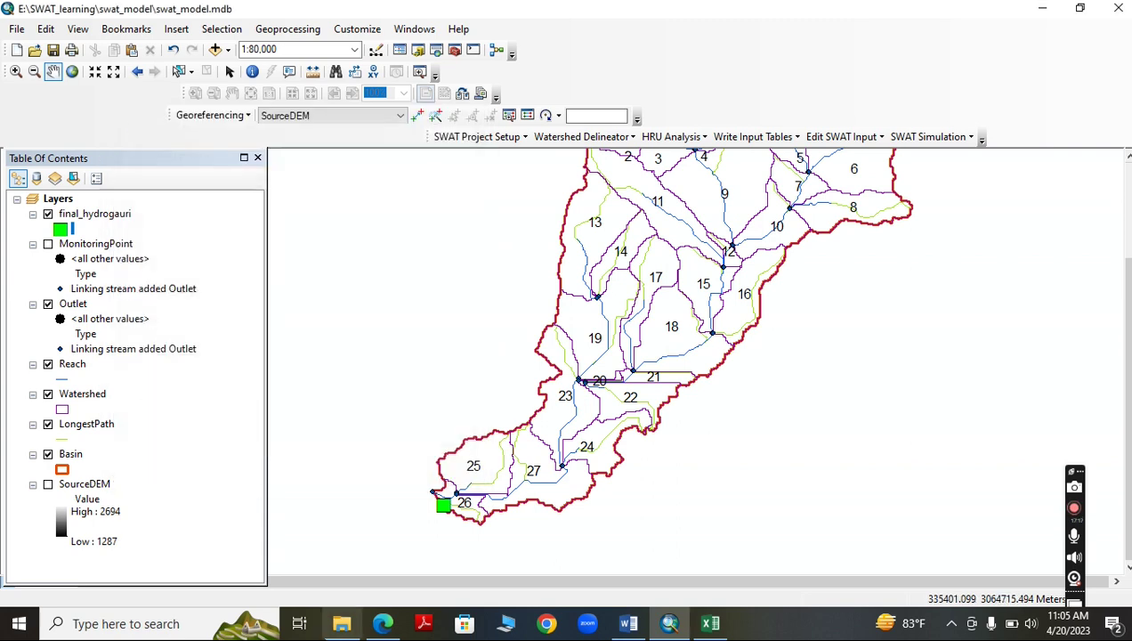
Switch to File Explorer and open the SWATOutput database from the SOL_AWC_0.2 scenario's TablesOut folder in Access.
click(342, 623)
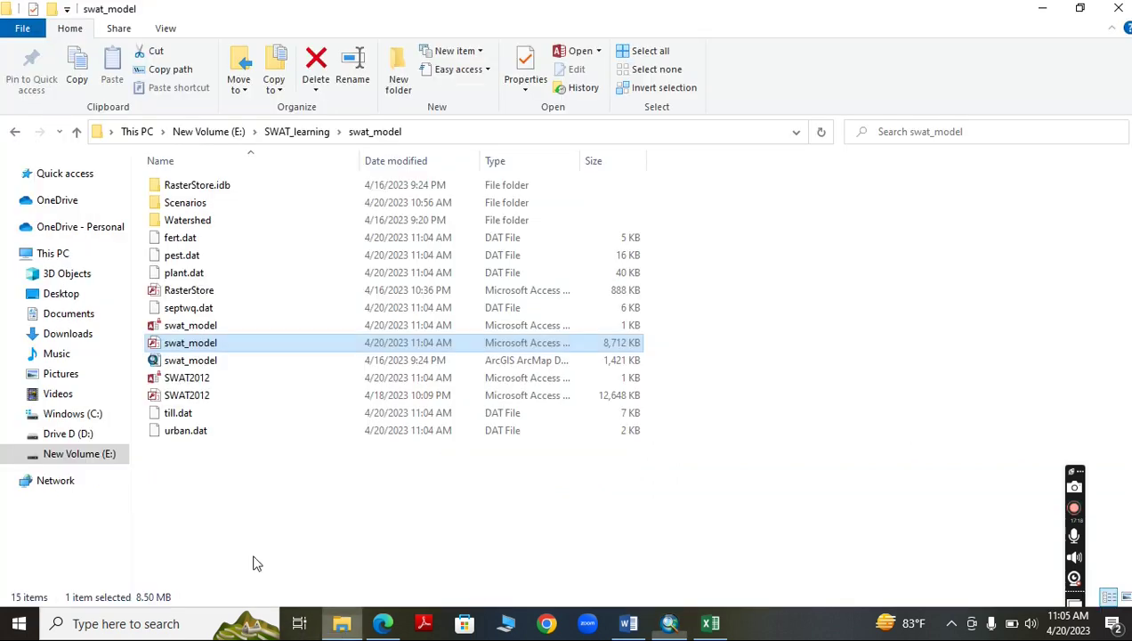
click(76, 132)
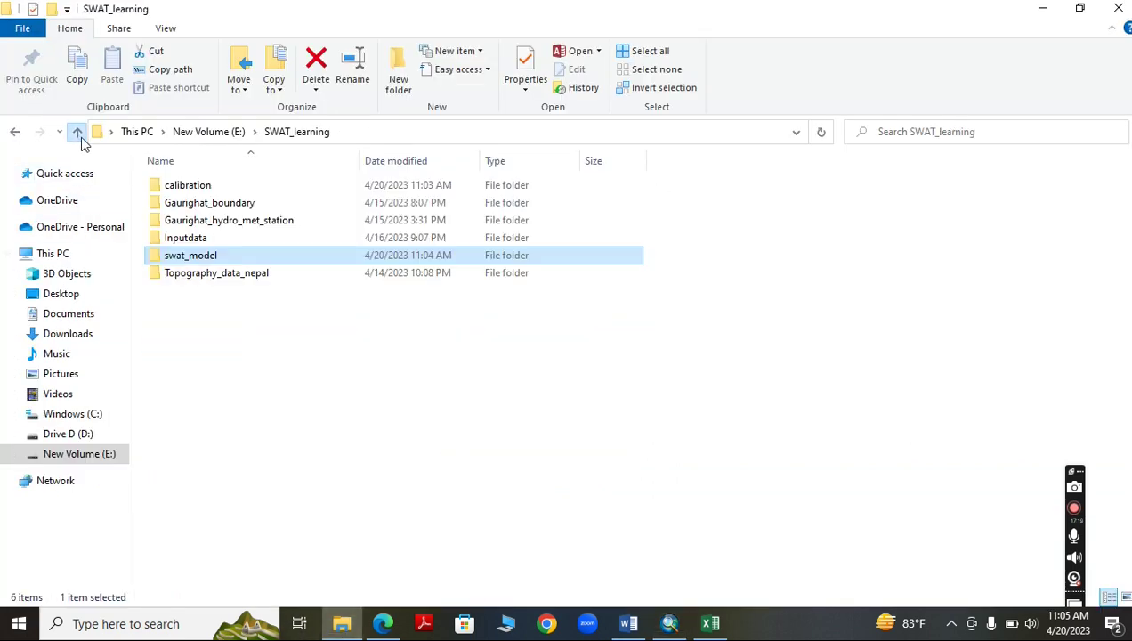
double_click(227, 255)
double_click(194, 203)
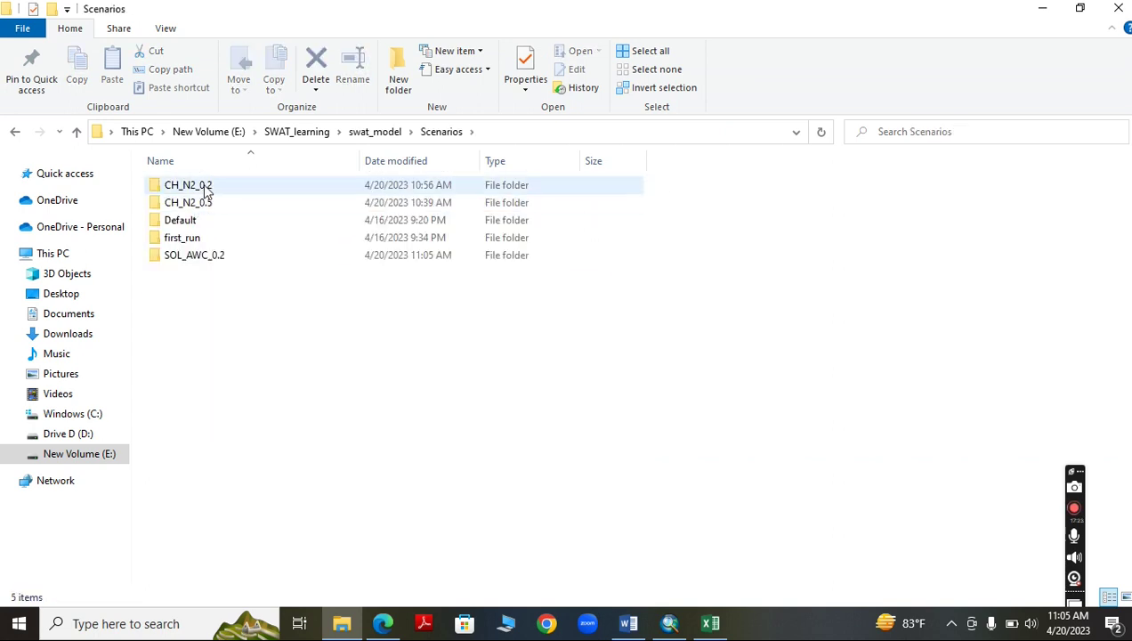
double_click(214, 255)
double_click(213, 227)
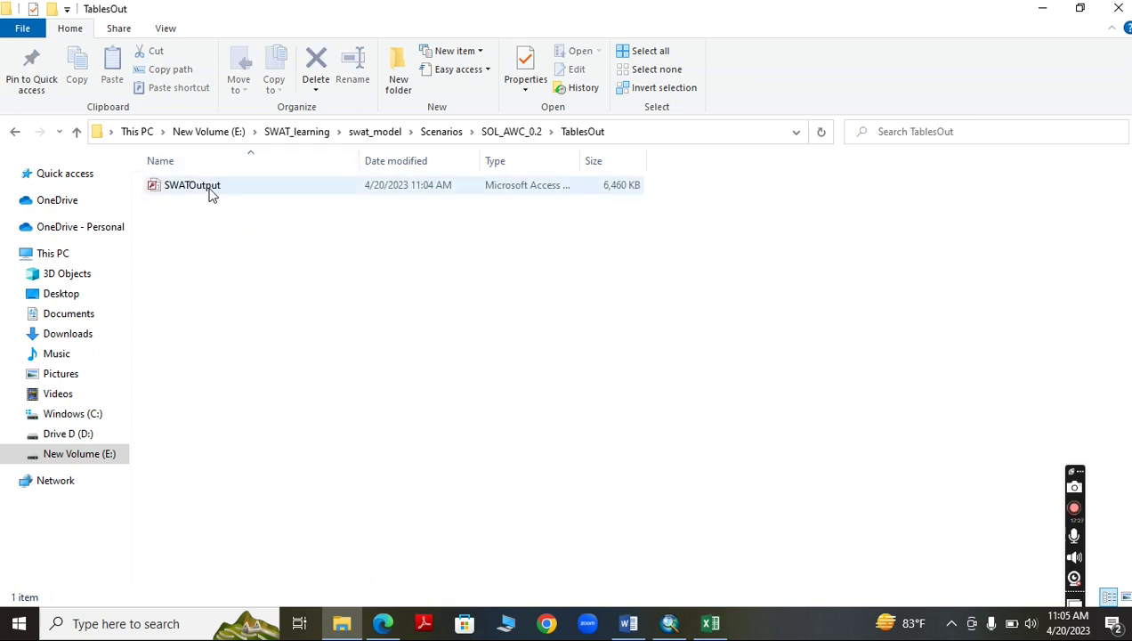
double_click(211, 191)
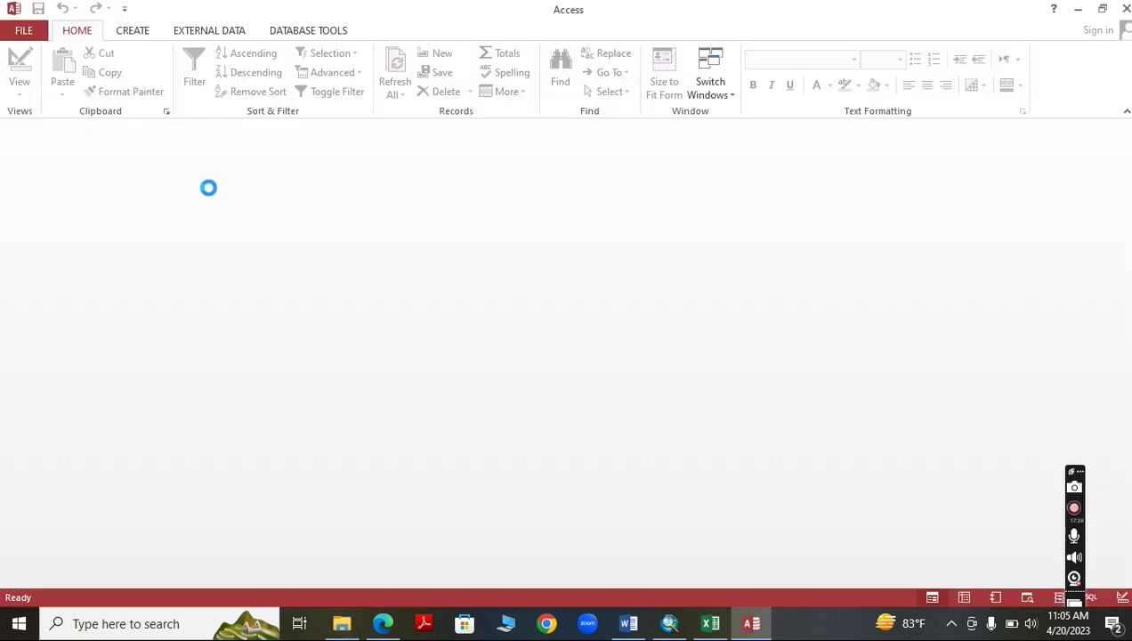
click(458, 131)
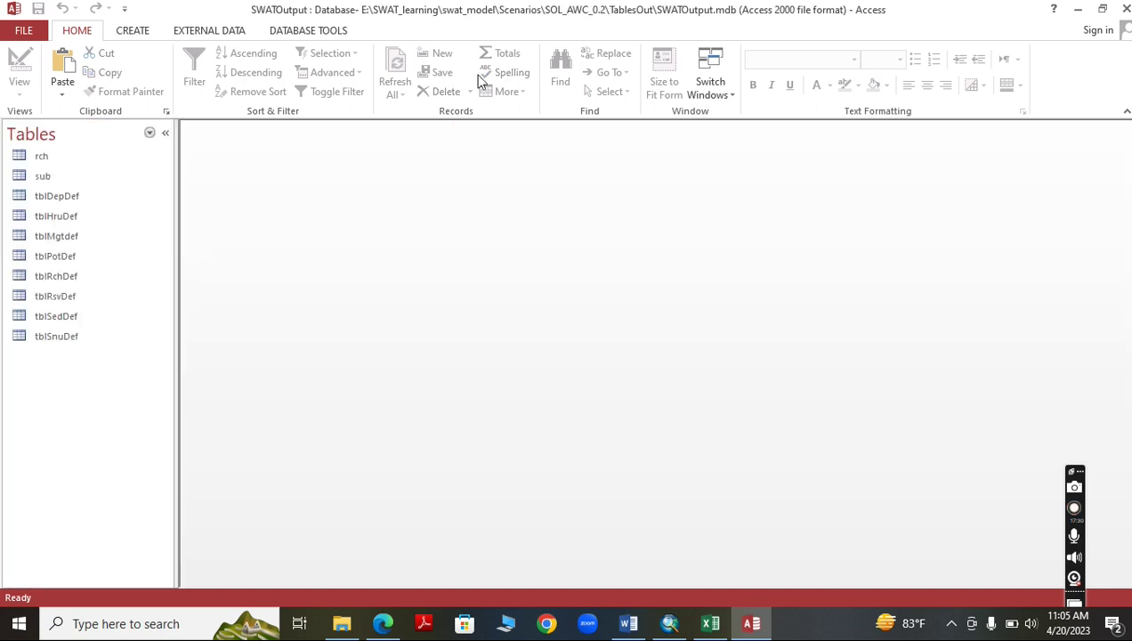
Open the rch table and filter its SUB column to show only subbasin 26.
double_click(51, 157)
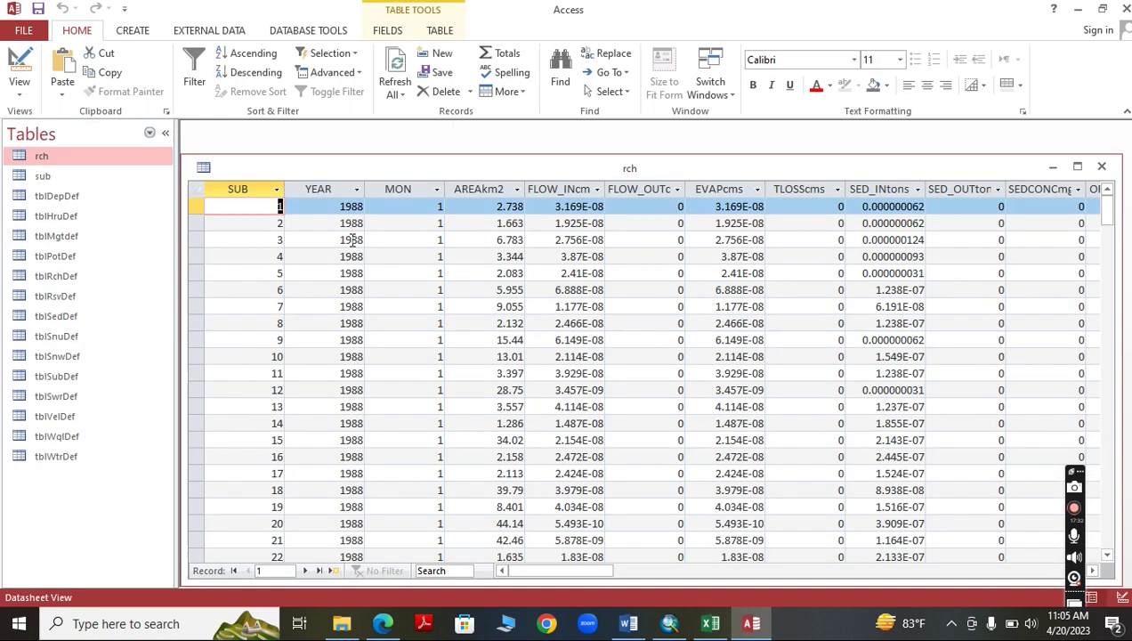
click(276, 190)
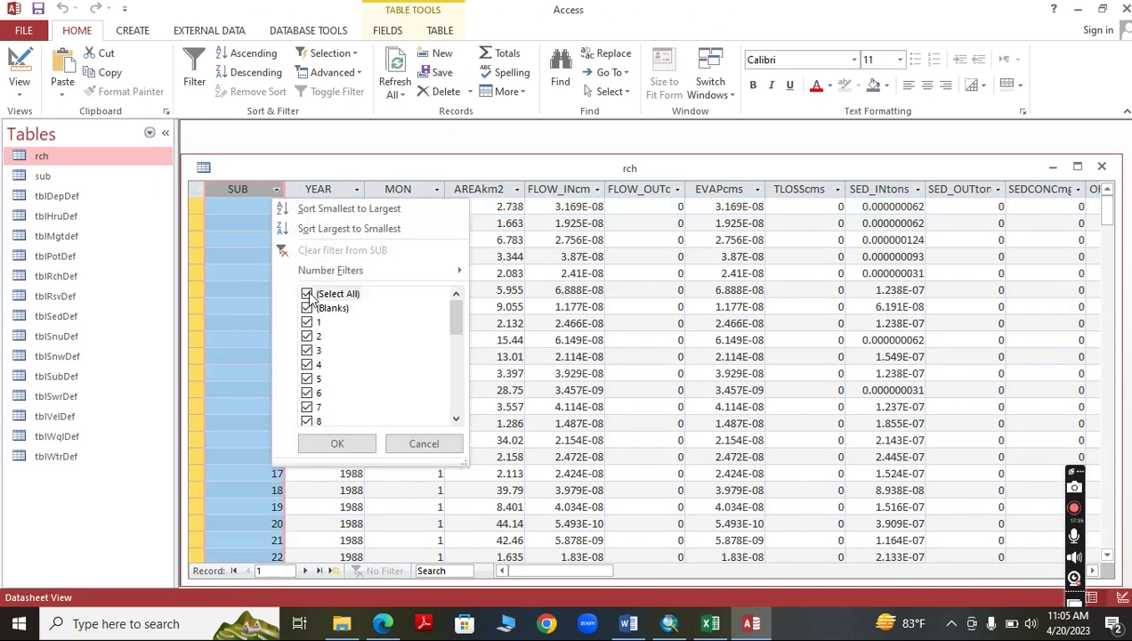
click(308, 294)
scroll(326, 396, down, 7)
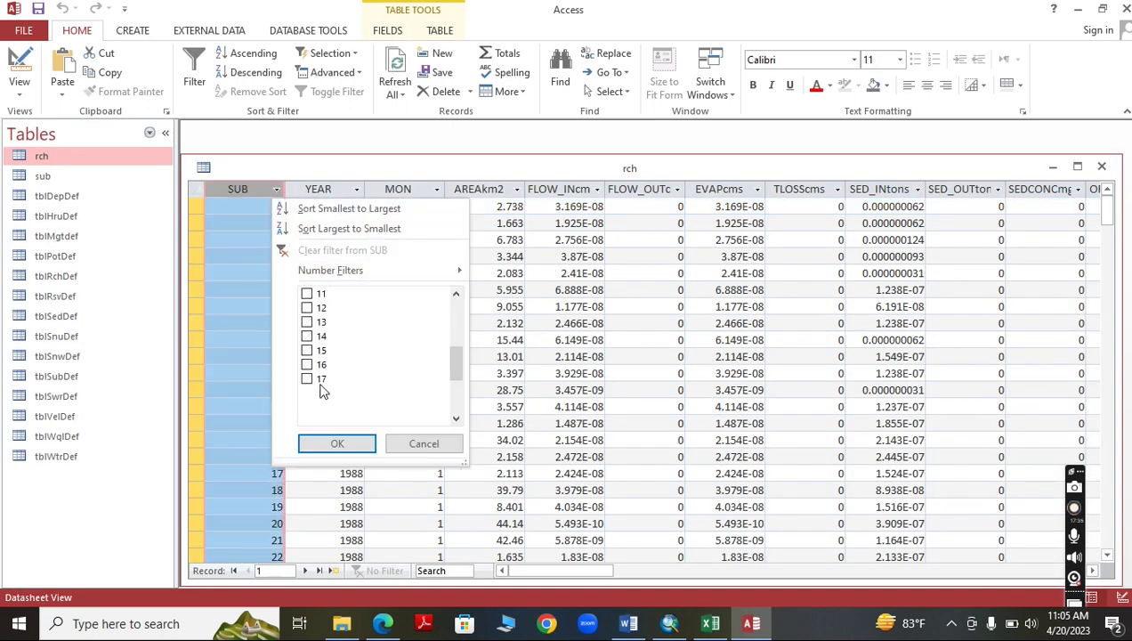
click(326, 441)
Filter the YEAR column of the rch table to the years 2000 through 2014.
click(356, 189)
click(391, 292)
scroll(425, 381, down, 4)
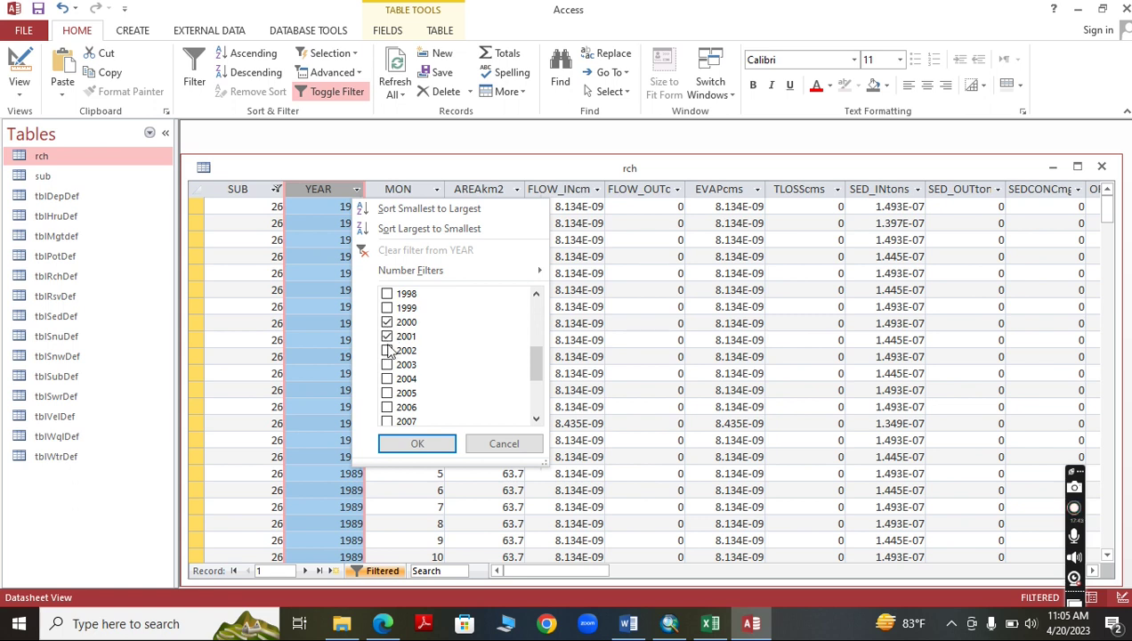
click(387, 408)
scroll(389, 401, down, 2)
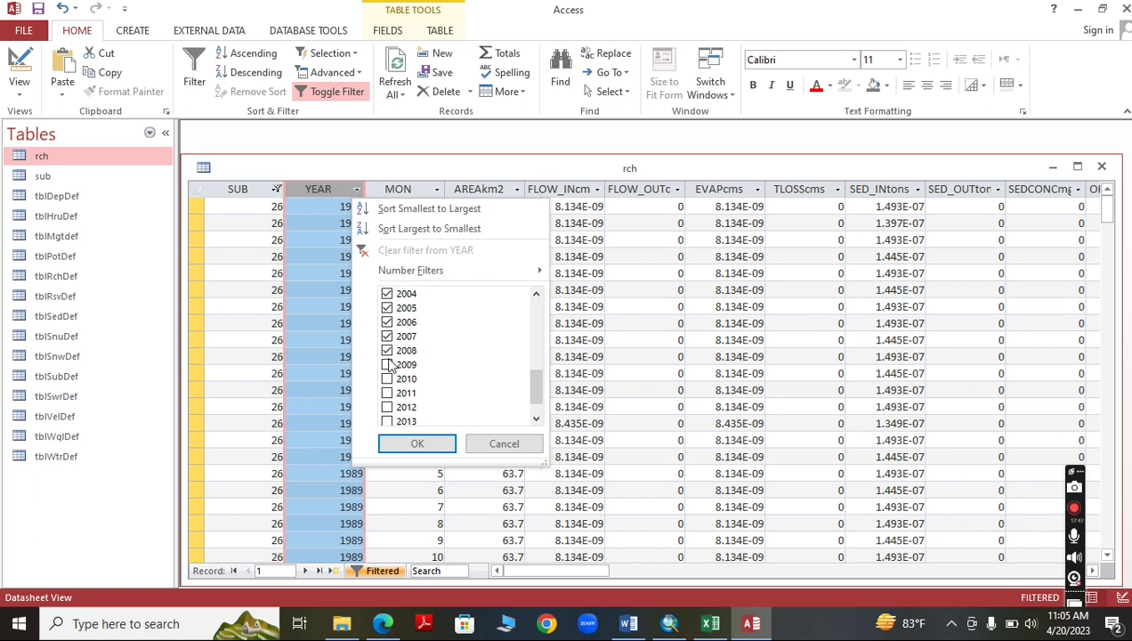
scroll(392, 407, down, 1)
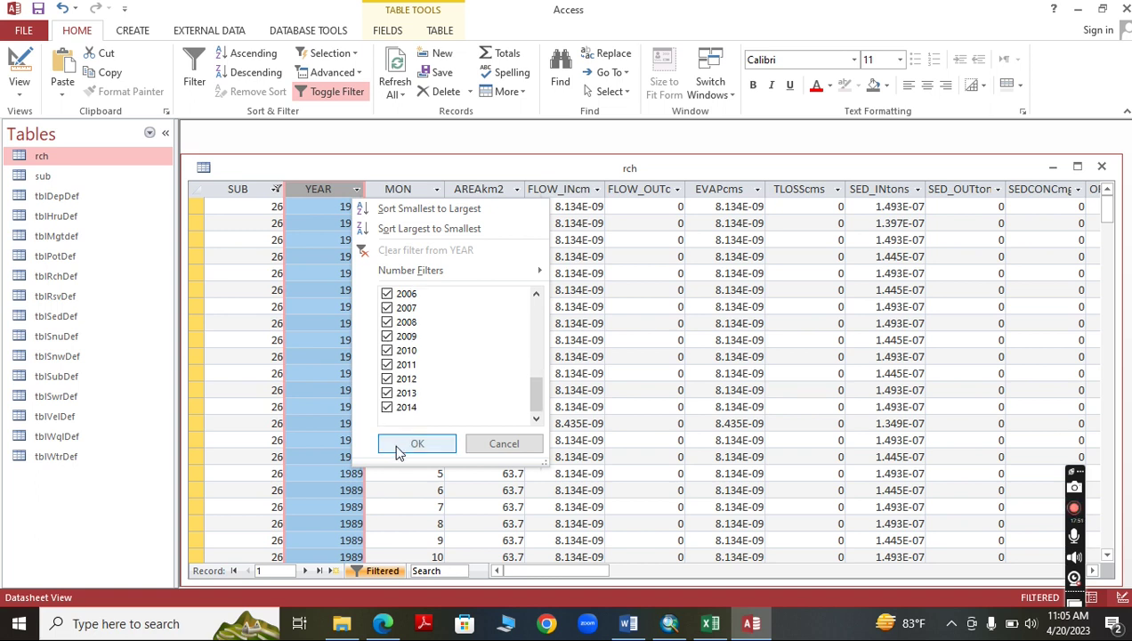
click(397, 444)
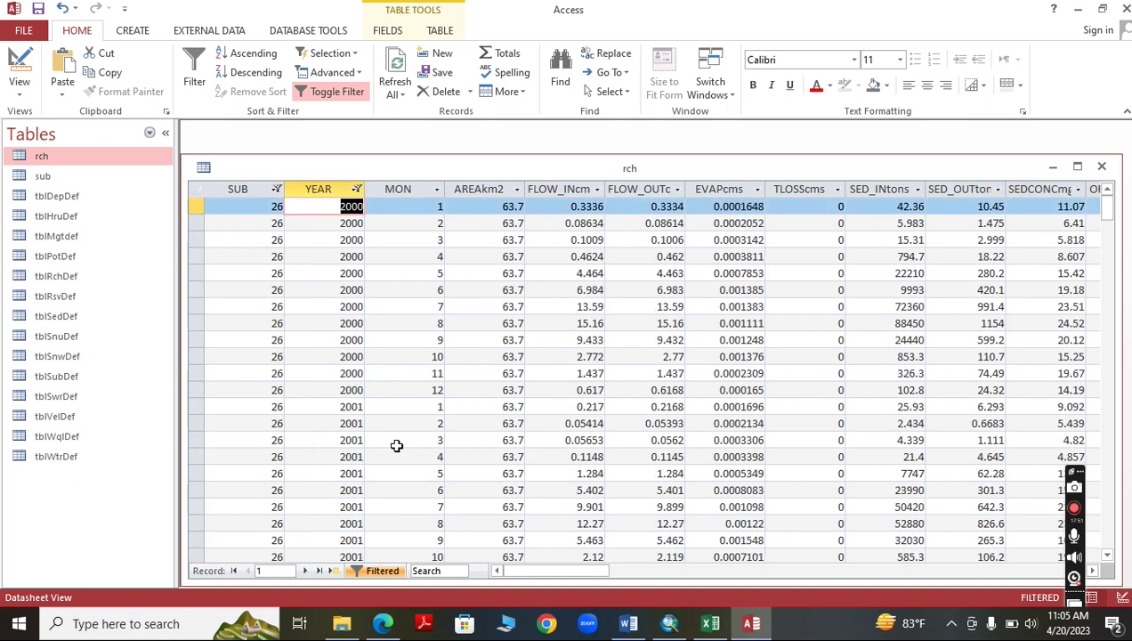
Copy the filtered FLOW_OUTcms column and paste it at cell P2 of the calibration sheet in the Gaurighat_calibration Excel workbook.
click(656, 191)
right_click(658, 198)
click(719, 246)
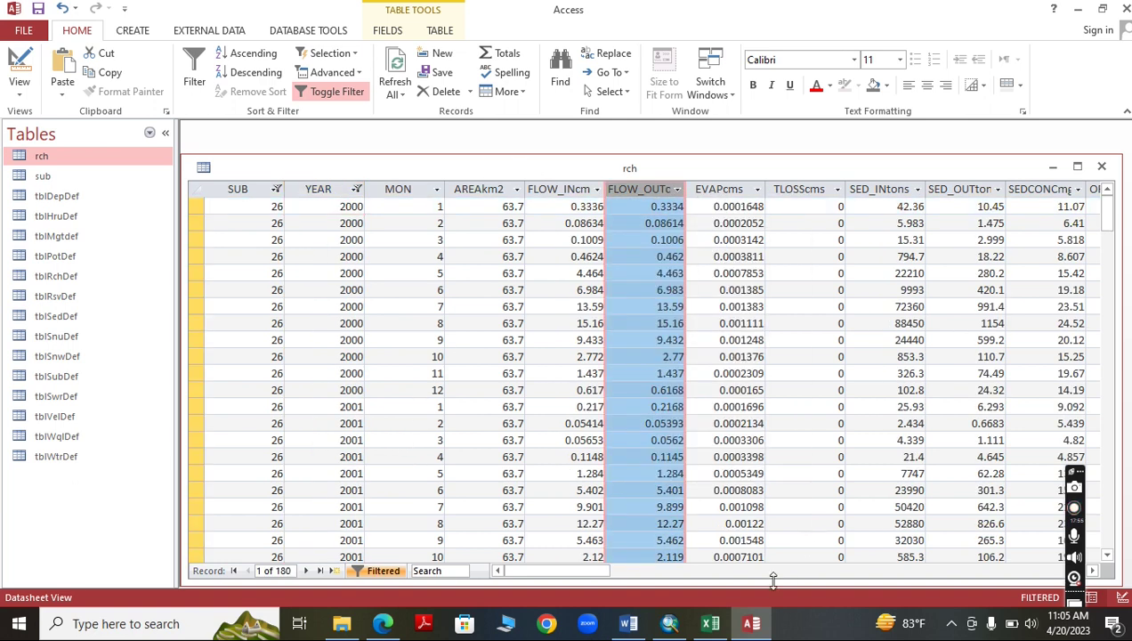
click(717, 623)
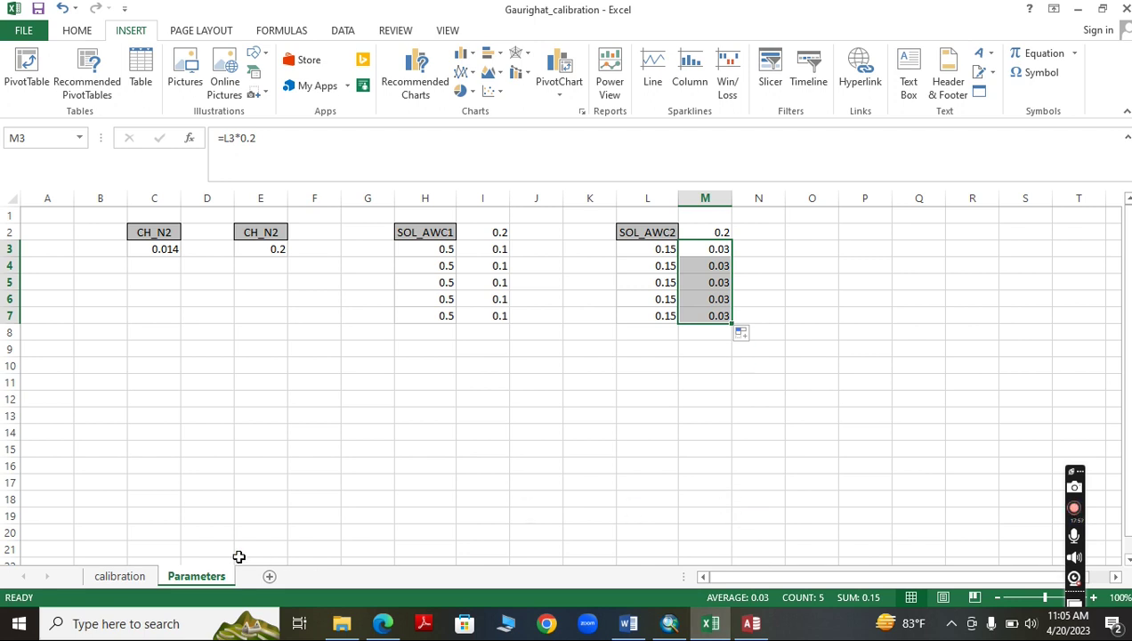
click(119, 576)
right_click(991, 233)
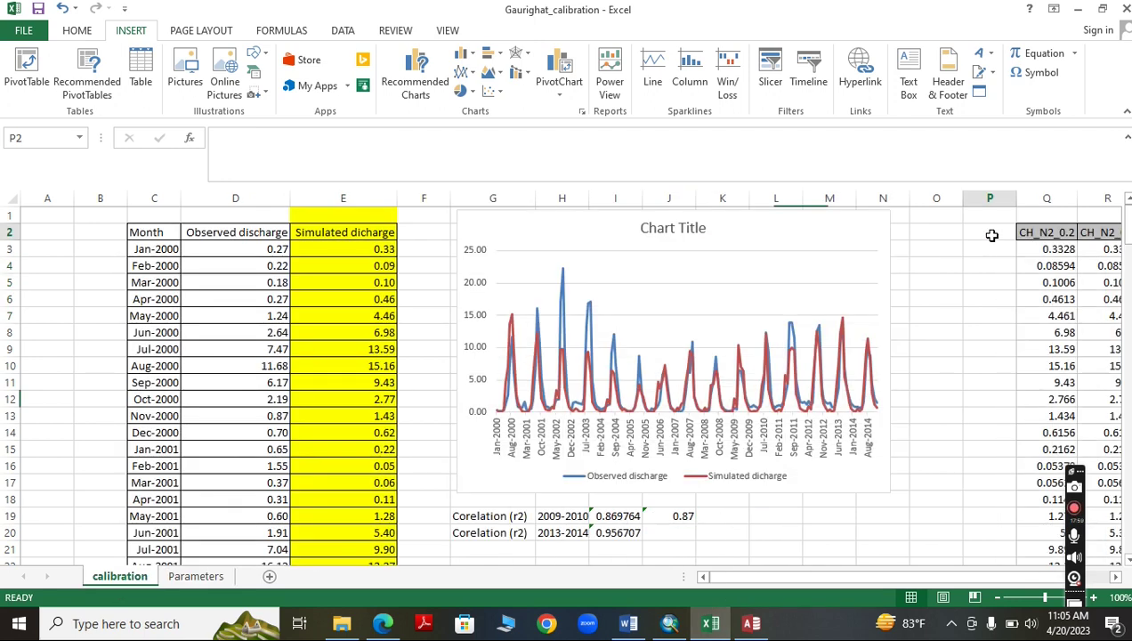
click(855, 308)
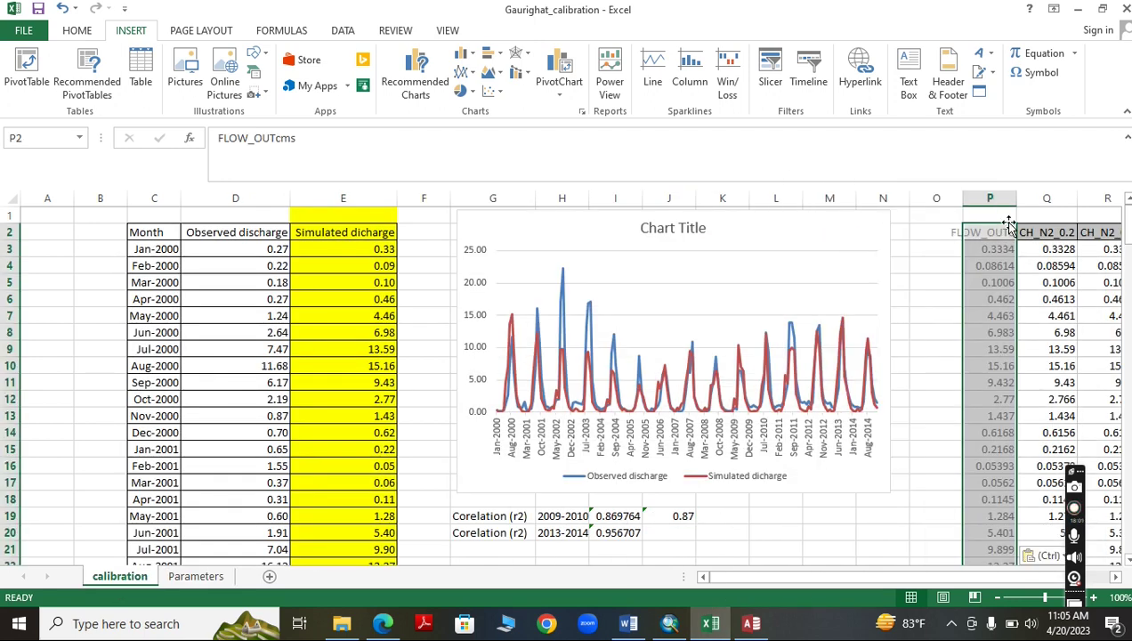
Rename the header of the pasted flow column to Sol_AWC_0.2 and fit column P's width to its contents.
text(So)
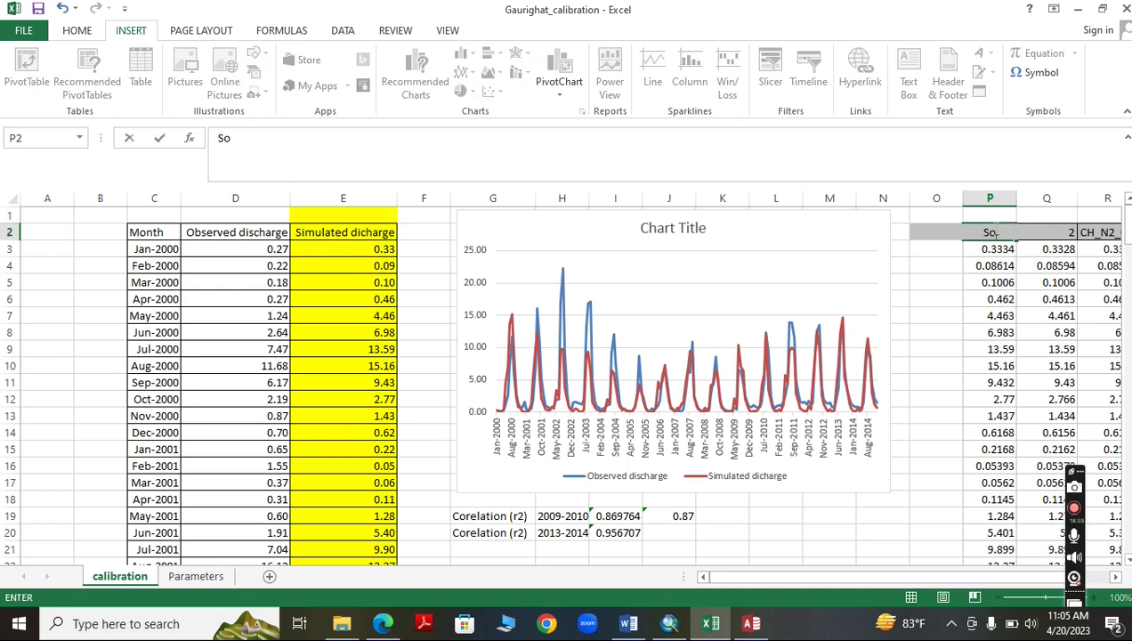
text(l_AWC)
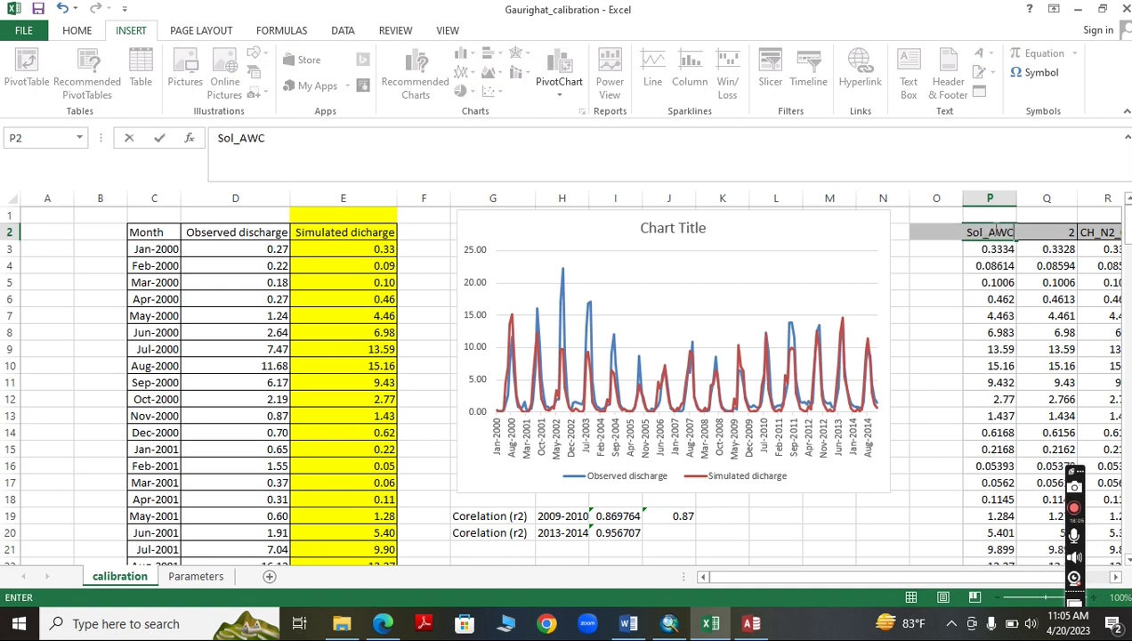
text(_0.2)
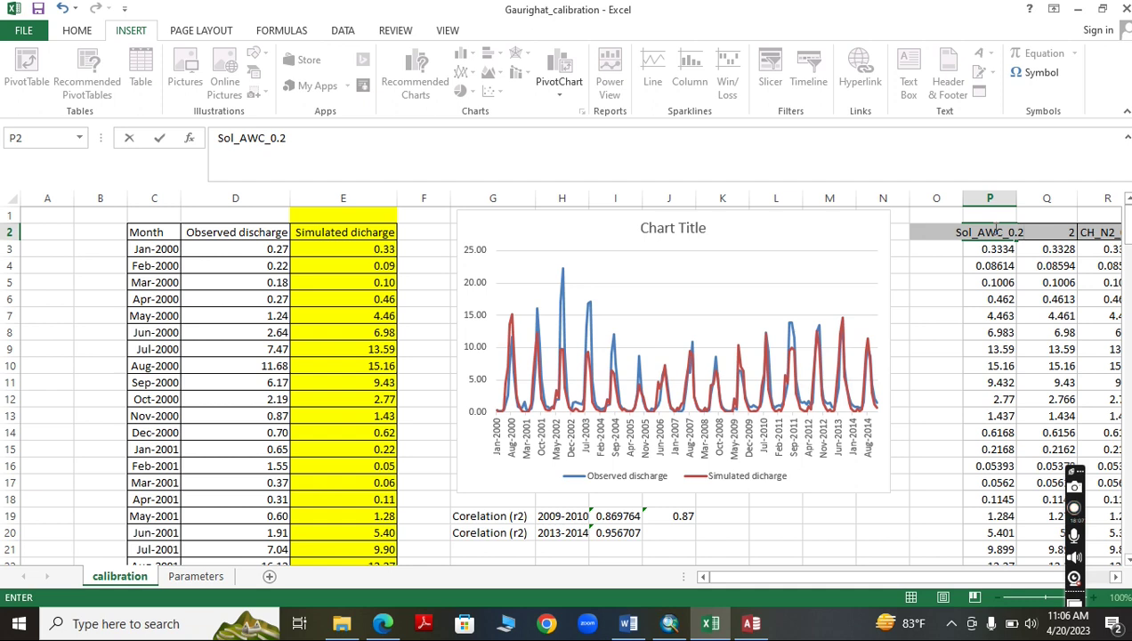
double_click(1020, 201)
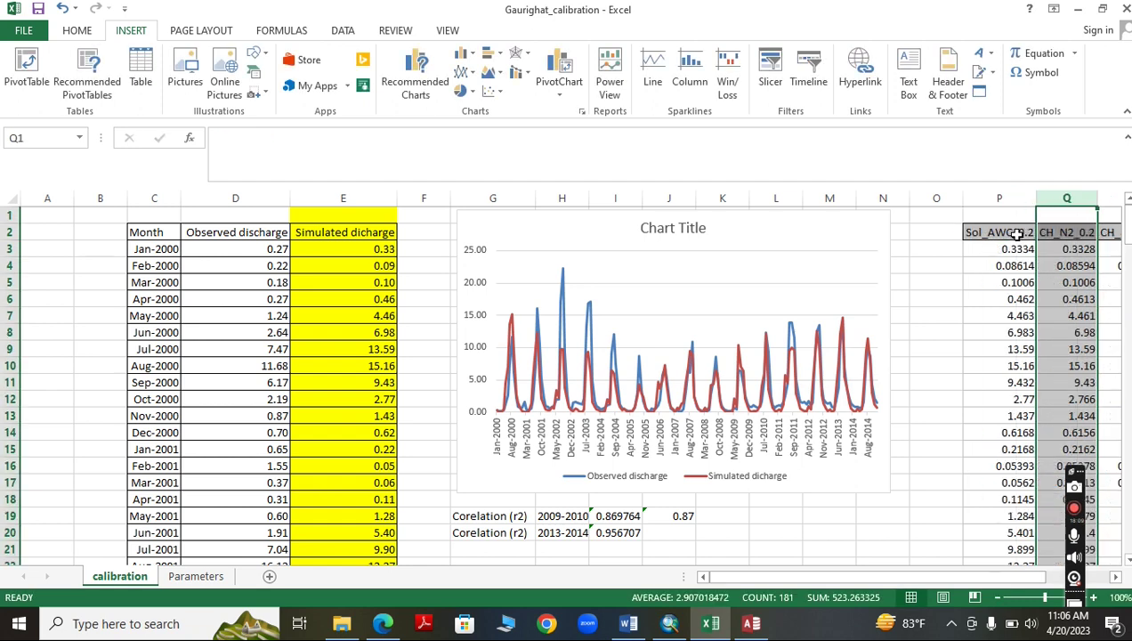
Copy the Sol_AWC_0.2 flow values and paste them as values over the simulated discharge data starting at cell E3.
click(1016, 248)
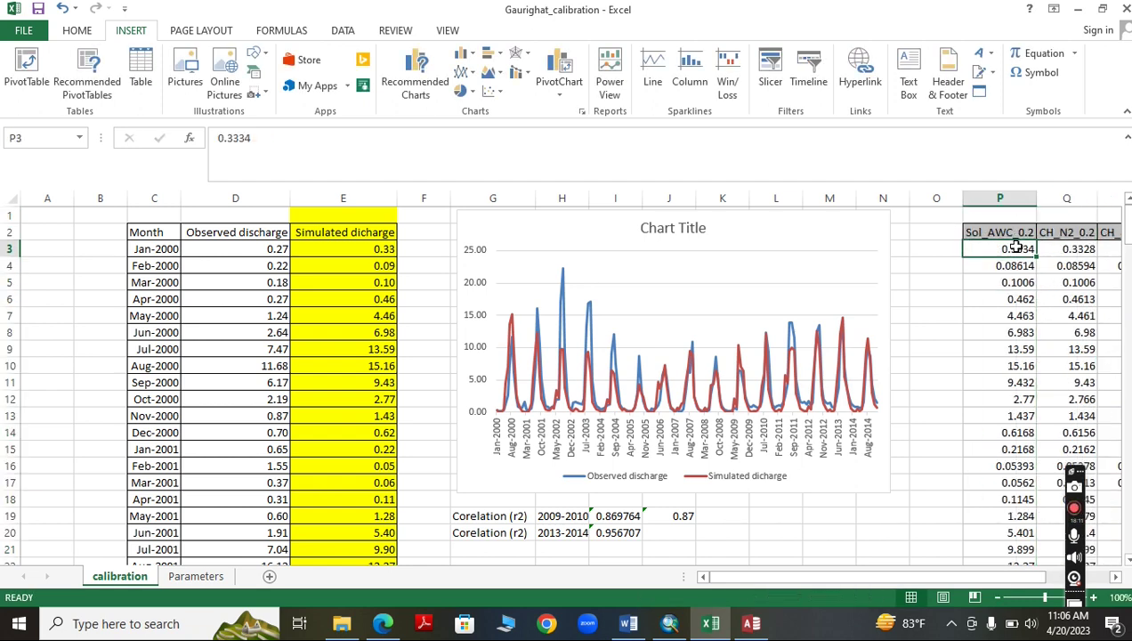
key(ctrl+shift+Down)
right_click(1015, 249)
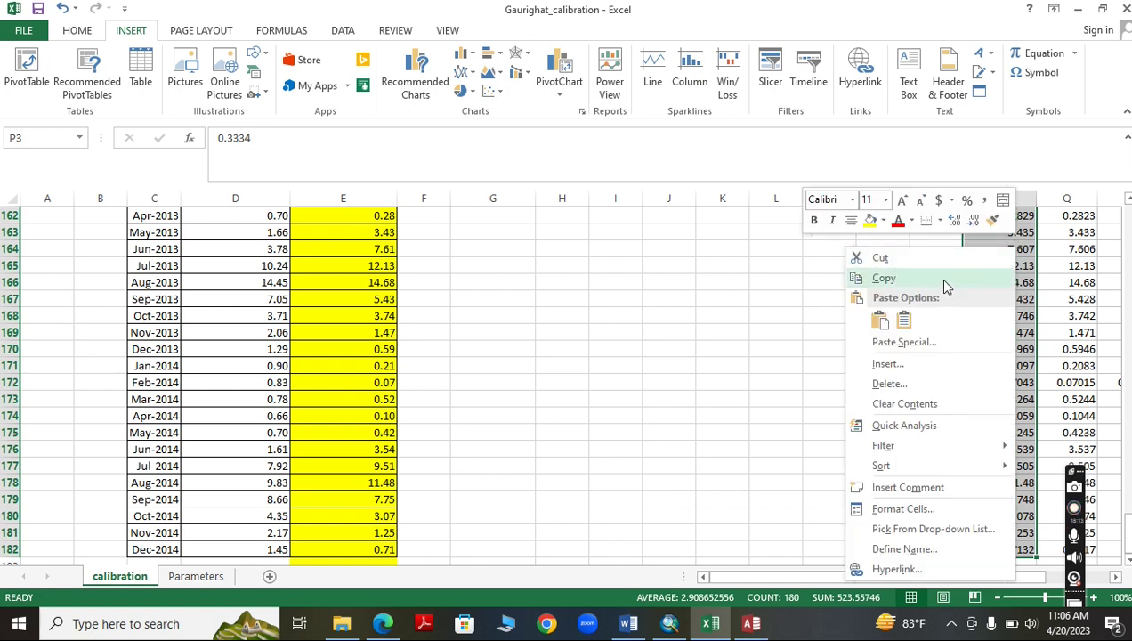
click(937, 277)
scroll(556, 278, up, 20)
click(358, 252)
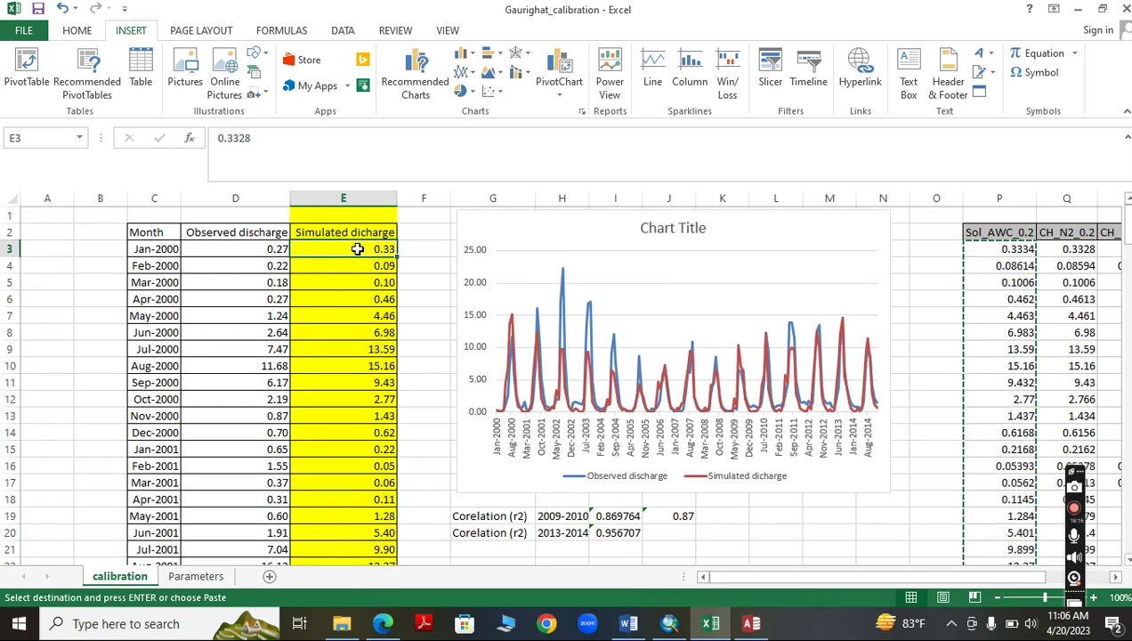
right_click(358, 253)
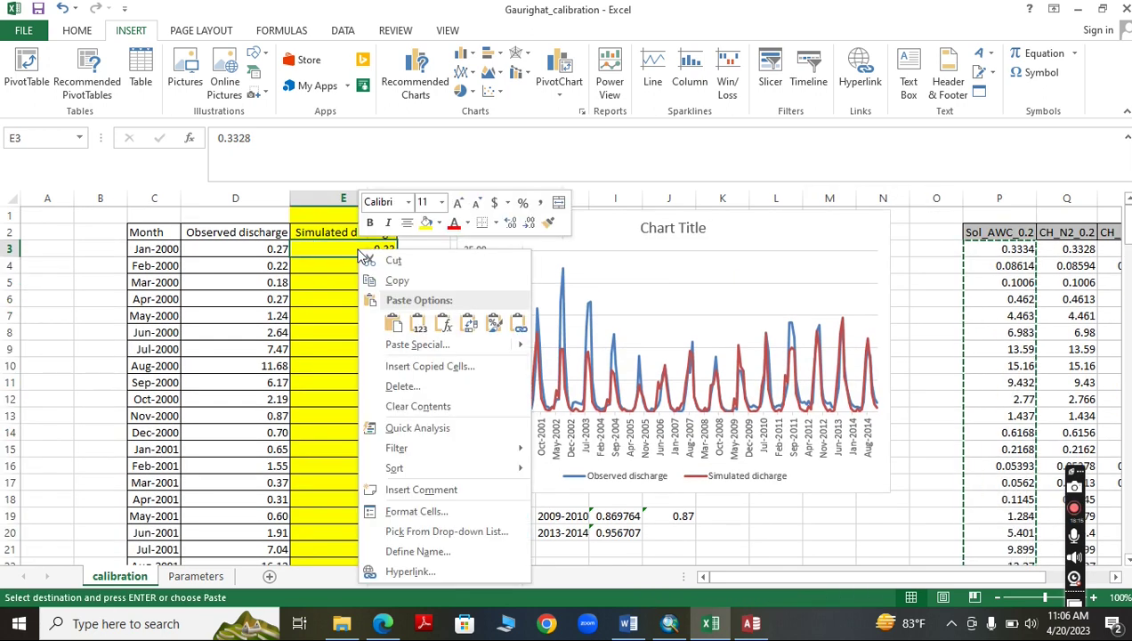
click(418, 323)
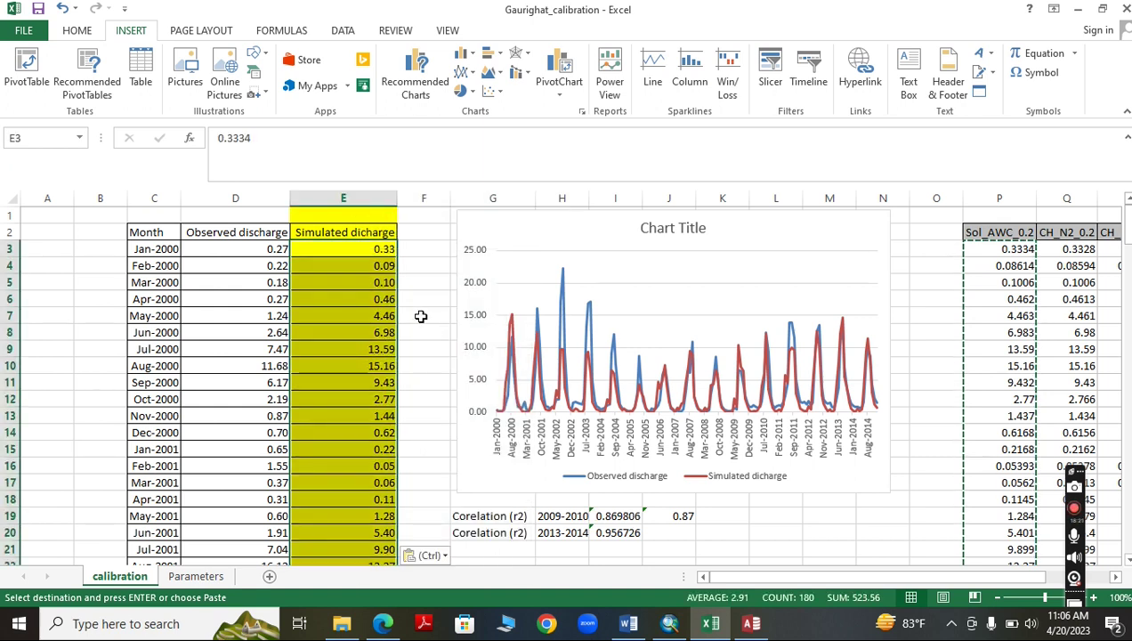
click(421, 320)
key(Escape)
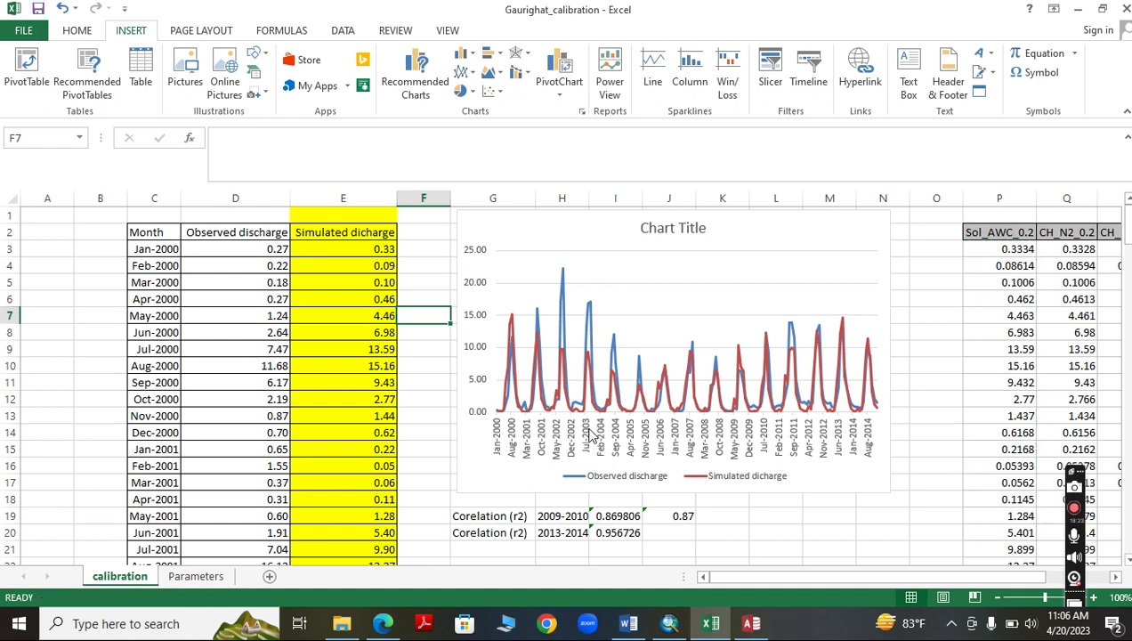
scroll(590, 422, down, 2)
scroll(590, 422, up, 2)
click(666, 533)
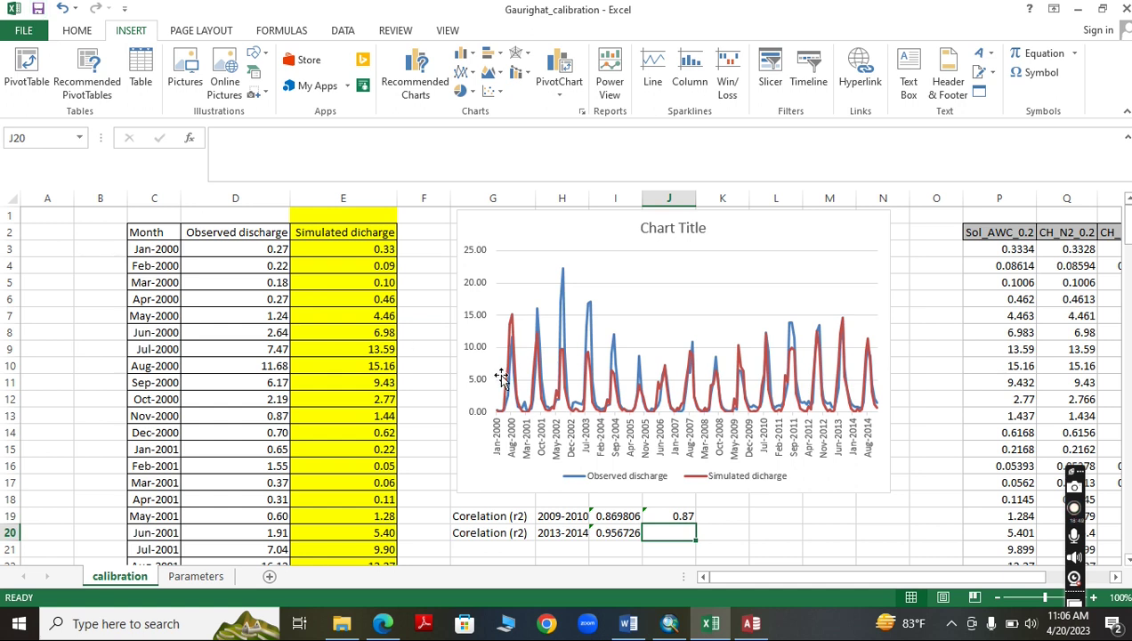
Move the observed and simulated discharge chart slightly closer to the data table, then deselect it.
drag(474, 236, 455, 241)
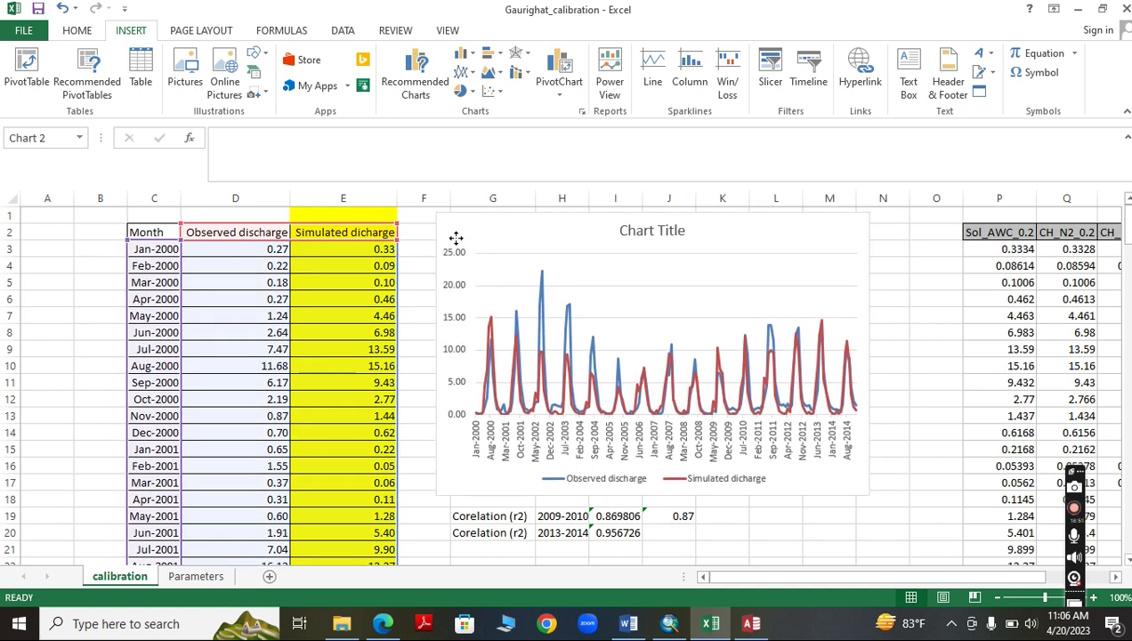
click(933, 345)
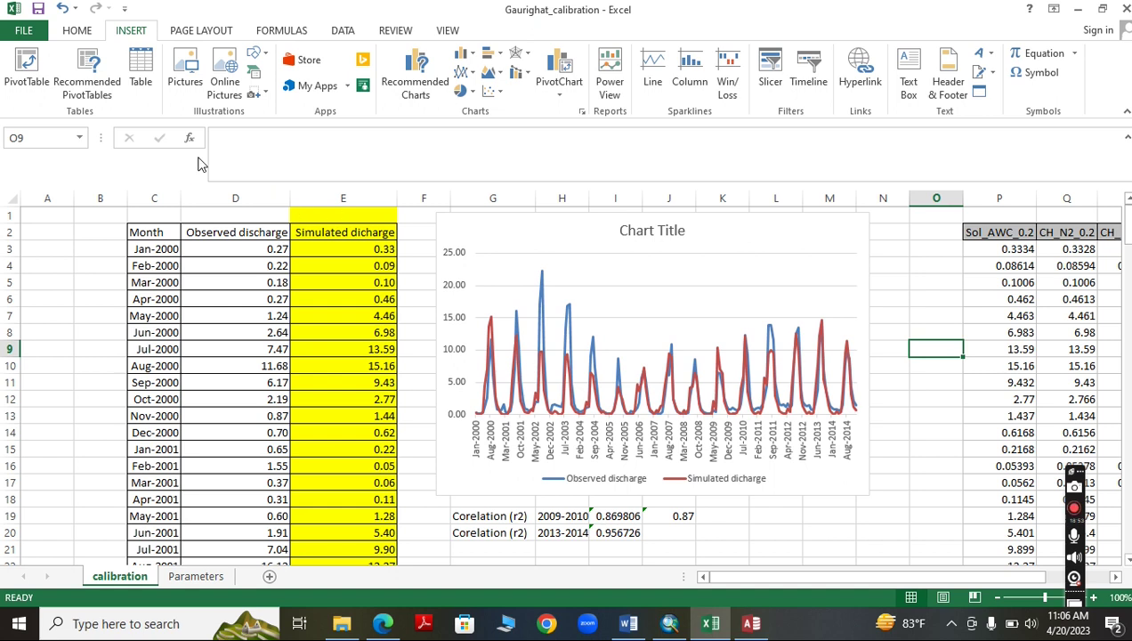
click(463, 235)
click(412, 232)
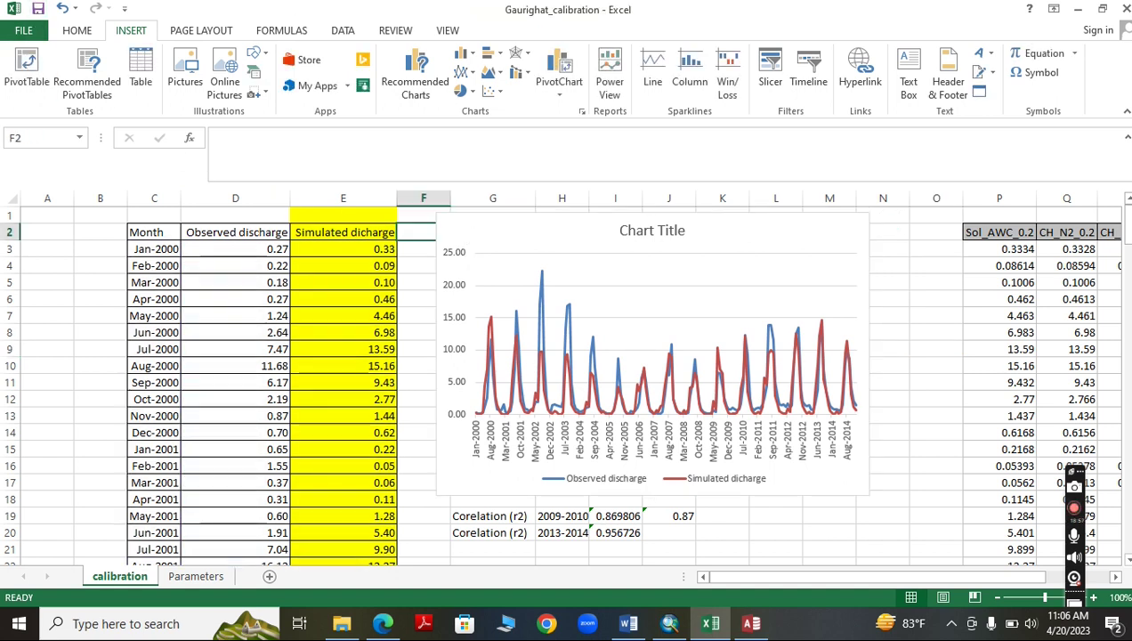
drag(493, 228, 500, 233)
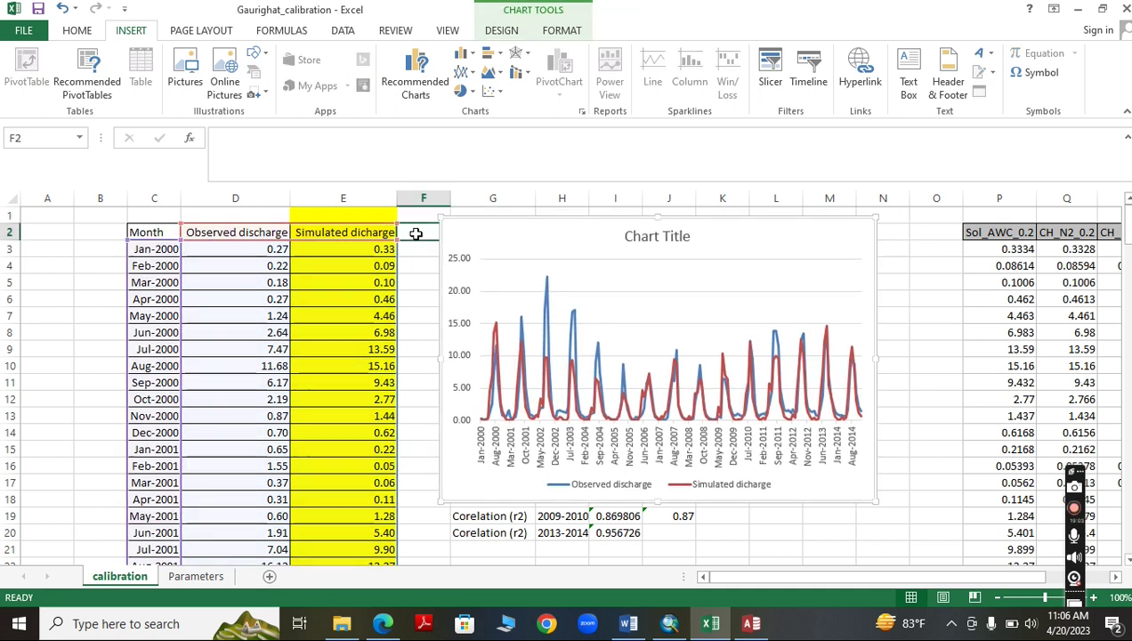
click(412, 229)
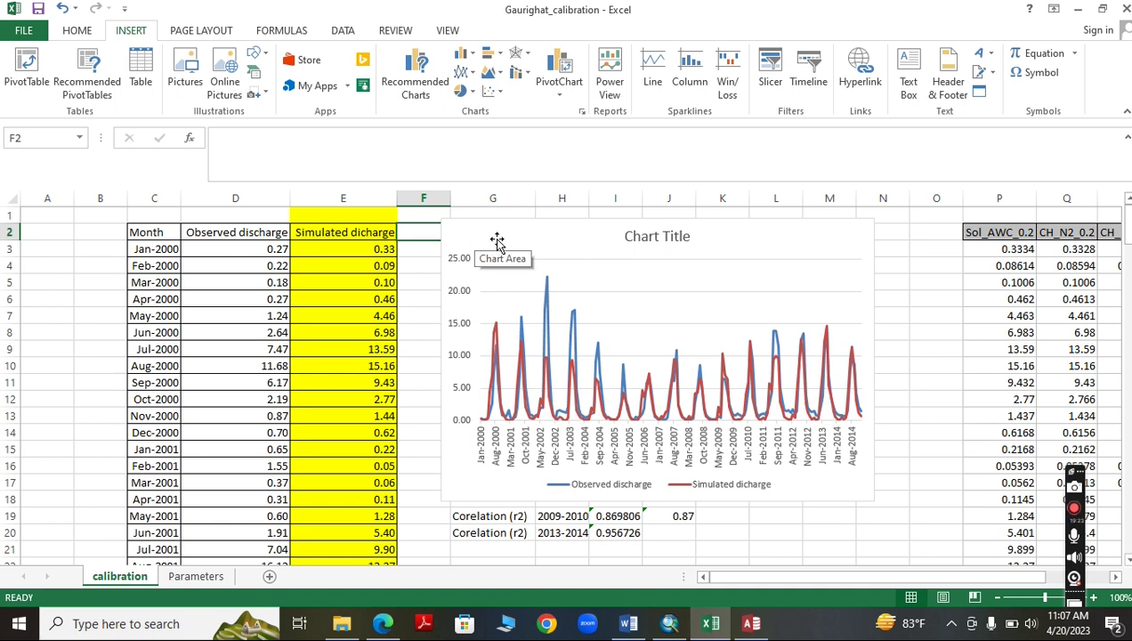
click(509, 240)
drag(531, 235, 536, 229)
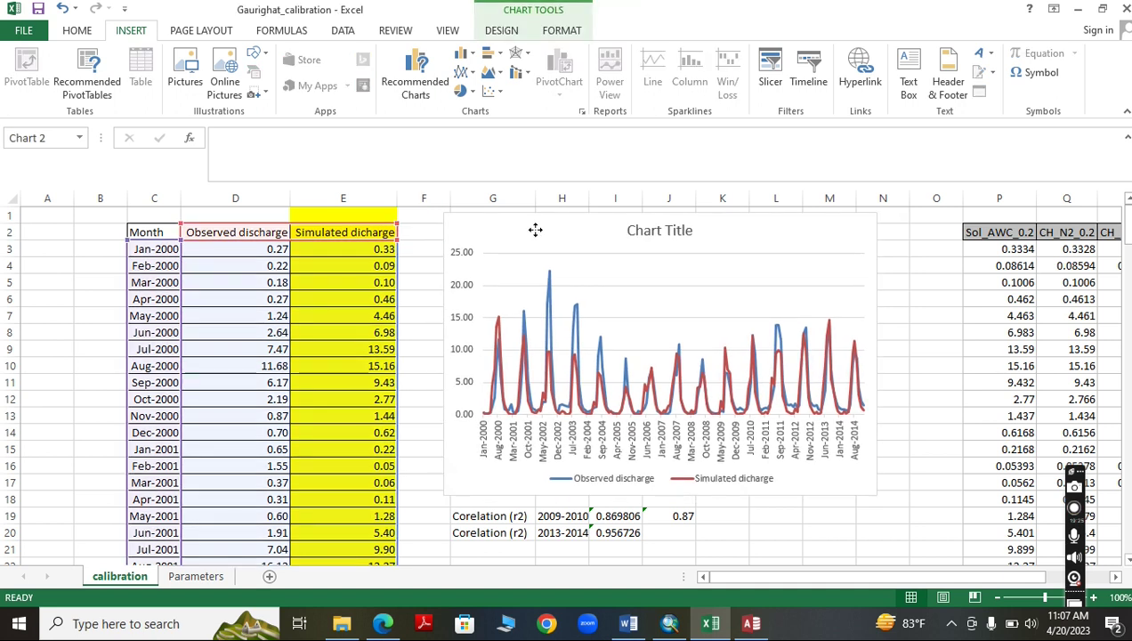
click(431, 250)
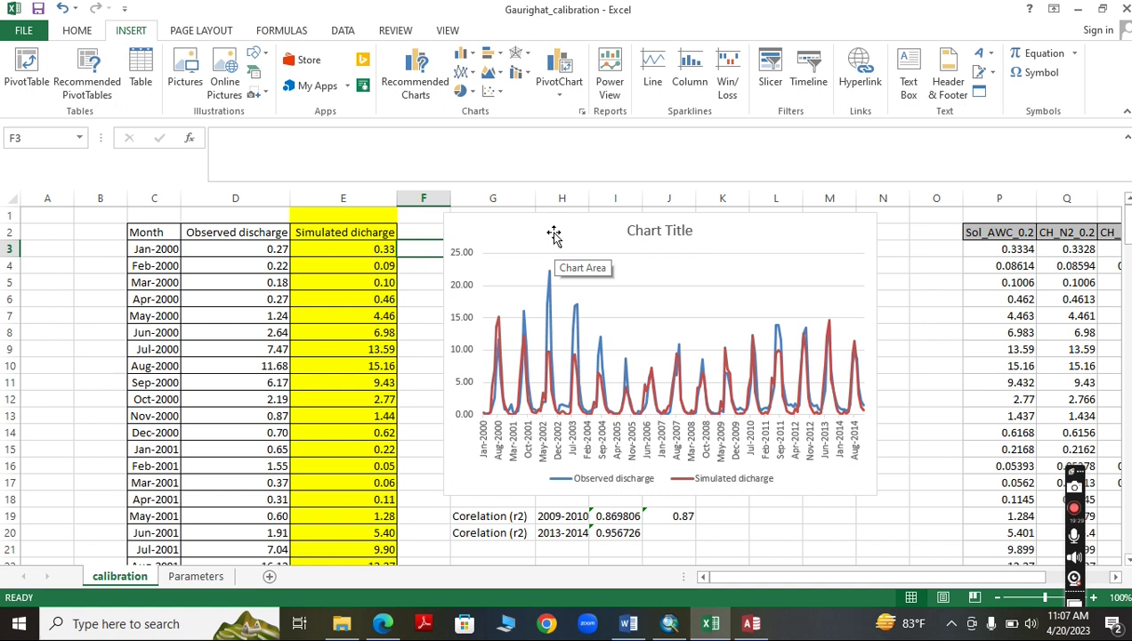
click(619, 257)
click(925, 326)
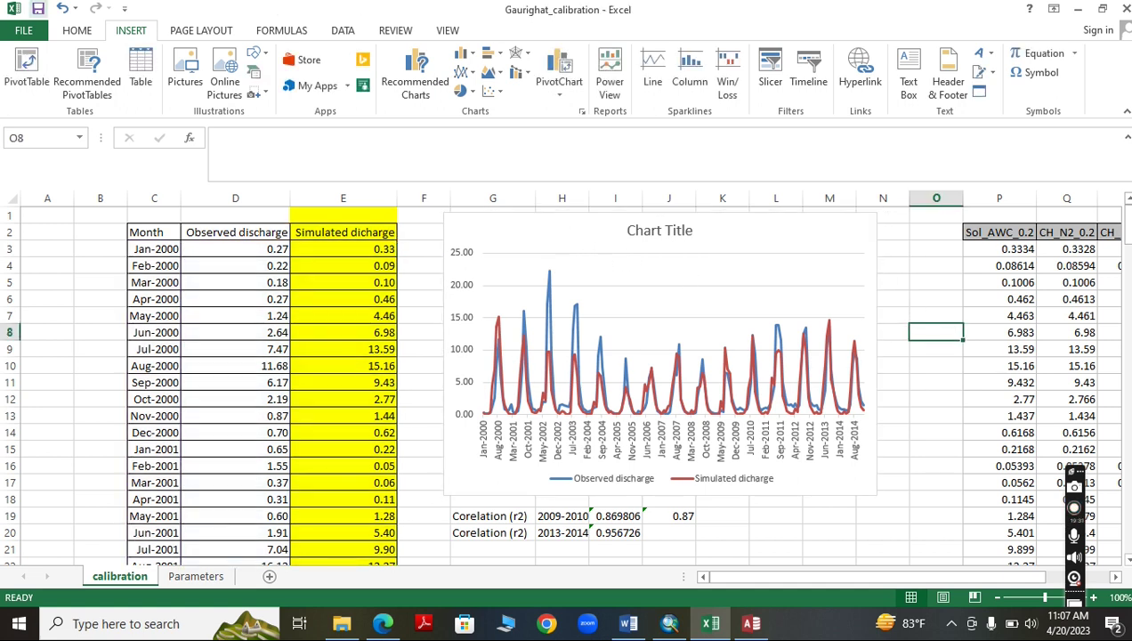